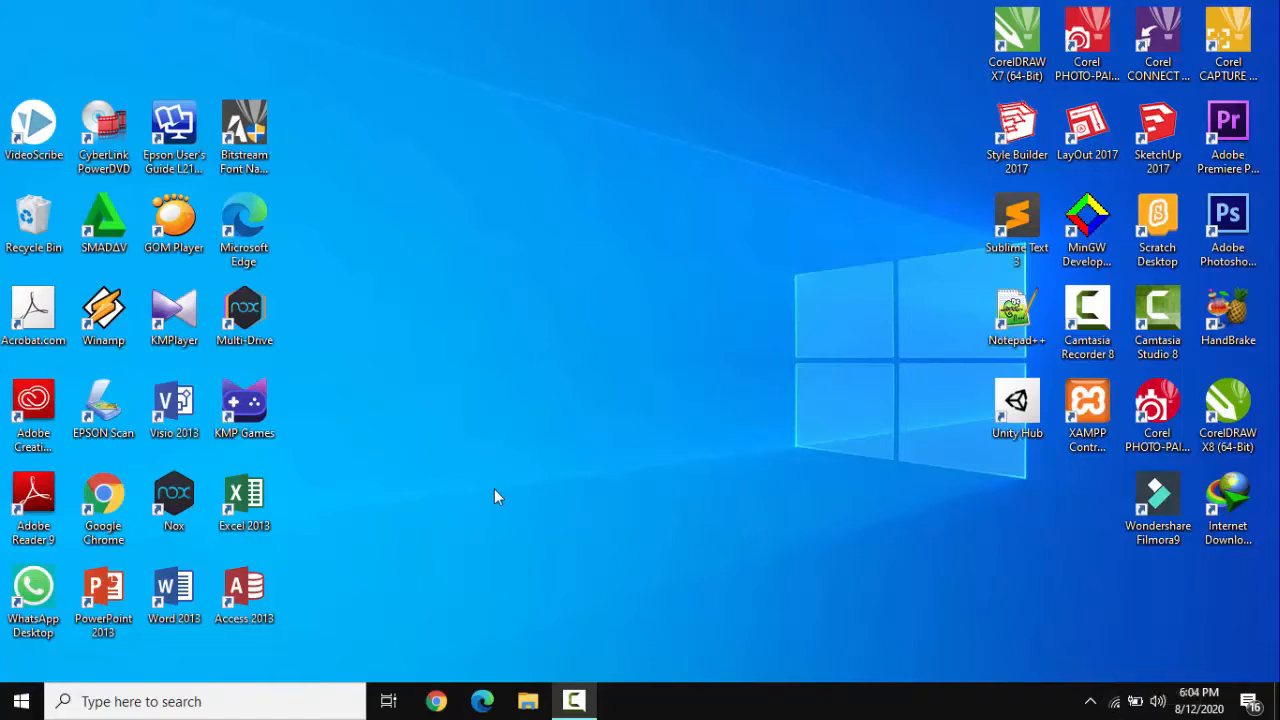
# Switch to Google Chrome, search for "Background alquran" and show the image results
pyautogui.click(438, 703)
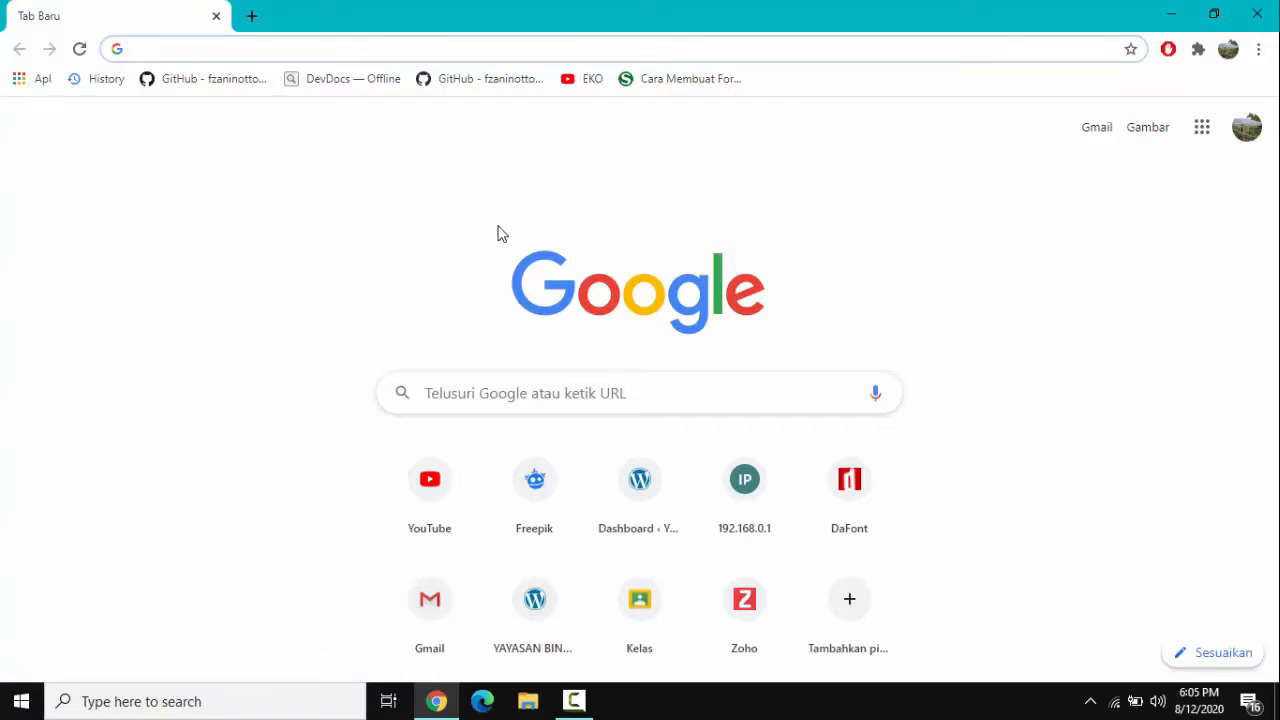
pyautogui.write('Back')
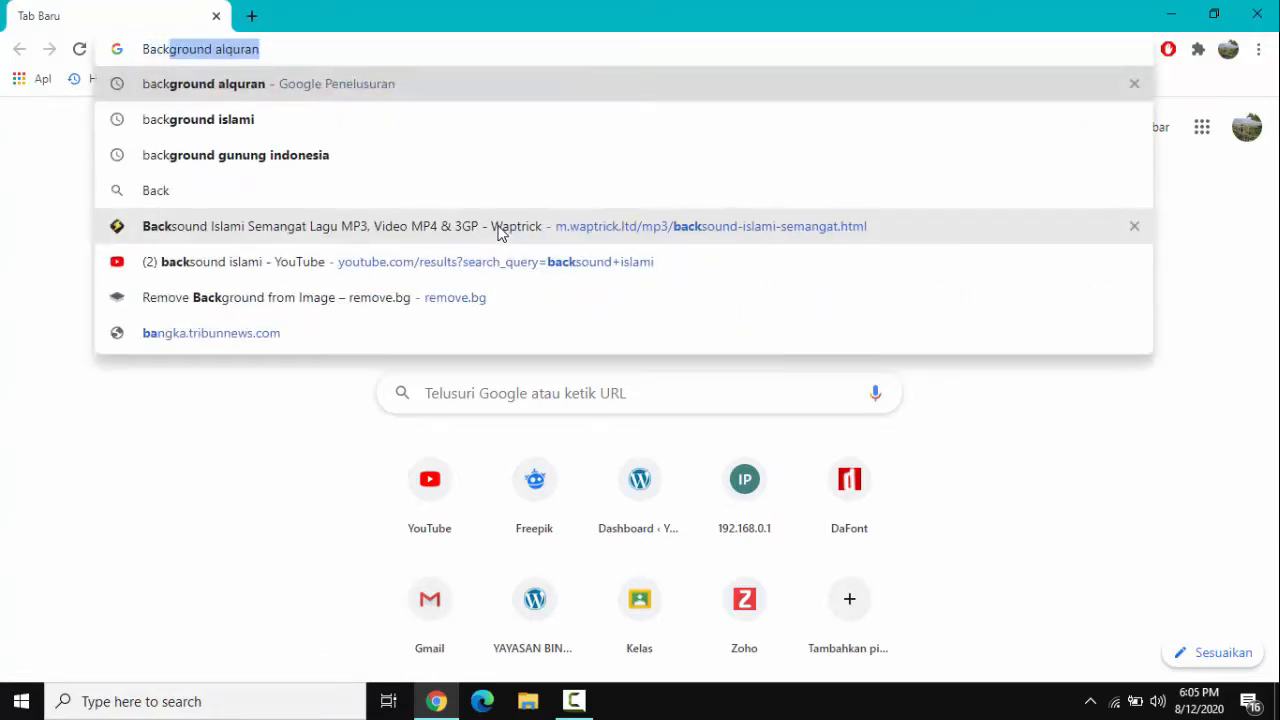
pyautogui.write('ground ')
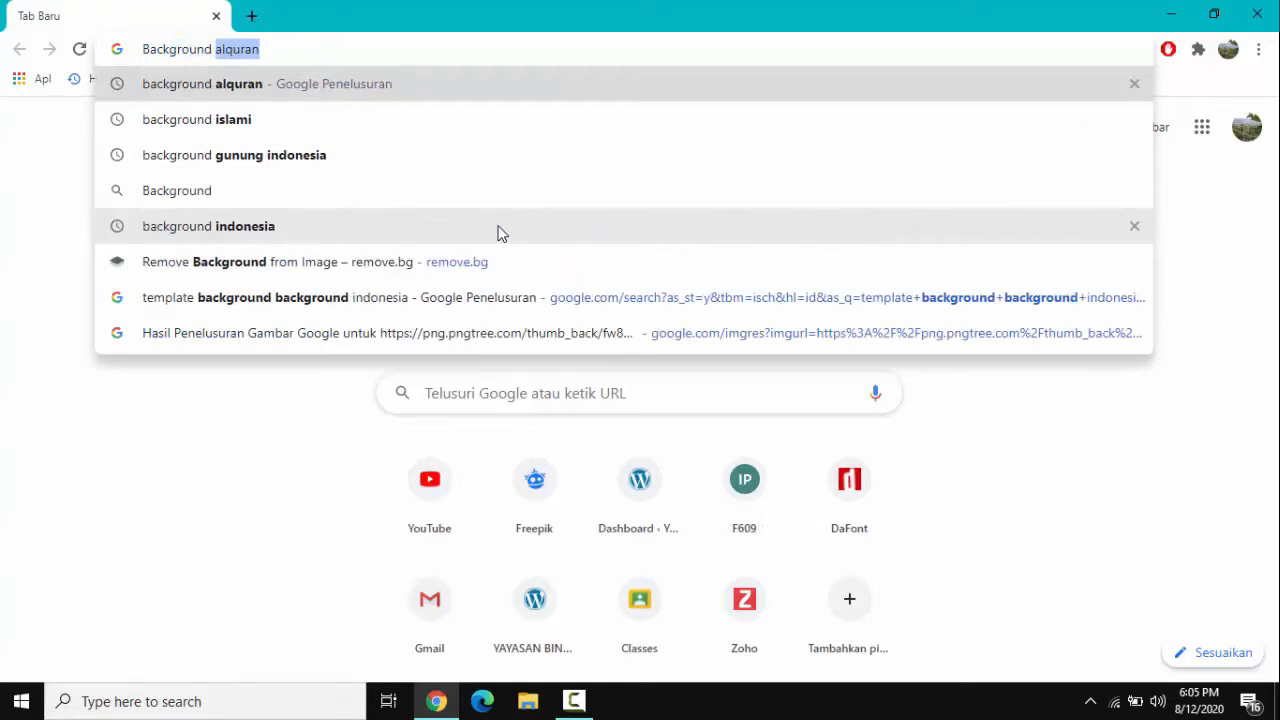
pyautogui.write('al qurean')
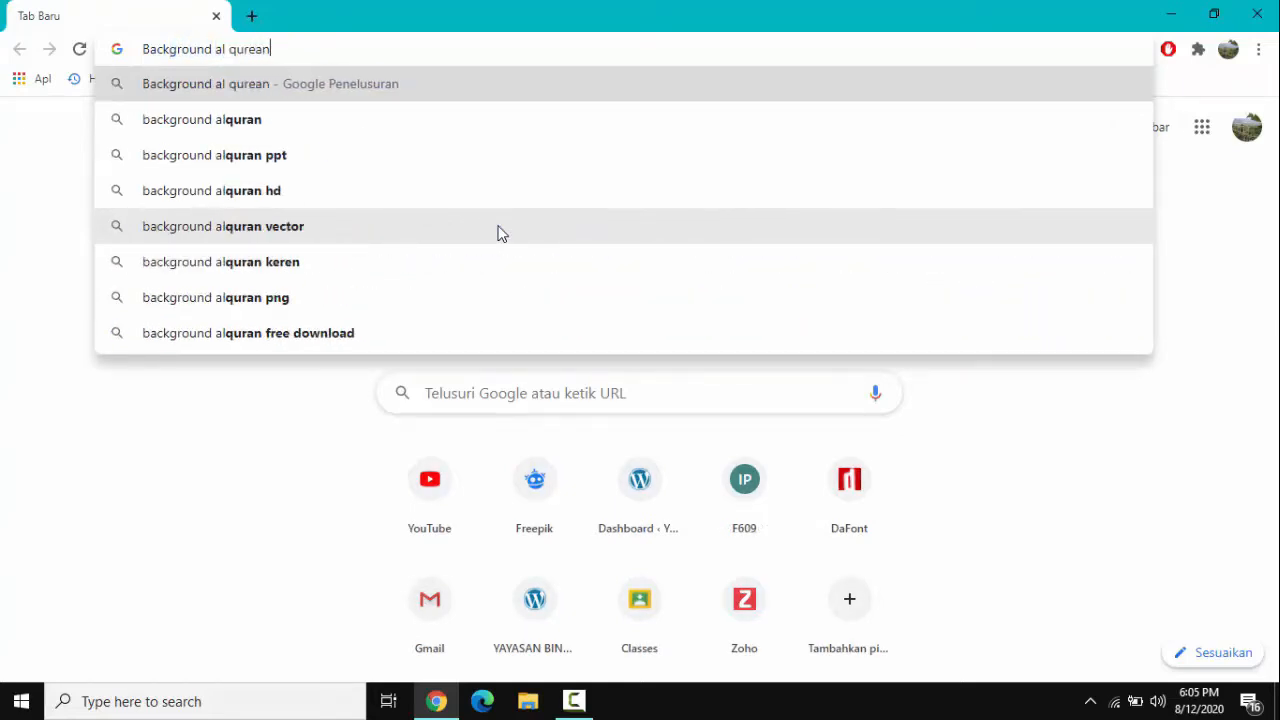
pyautogui.press('Return')
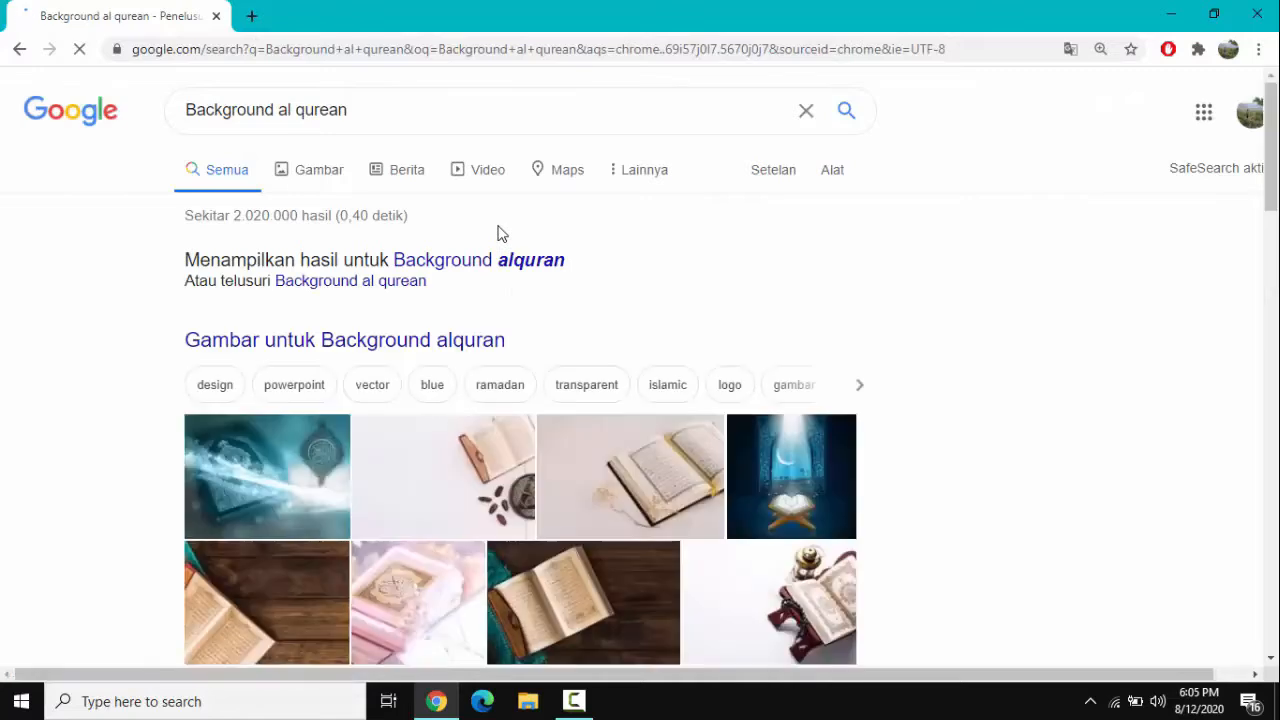
pyautogui.click(497, 262)
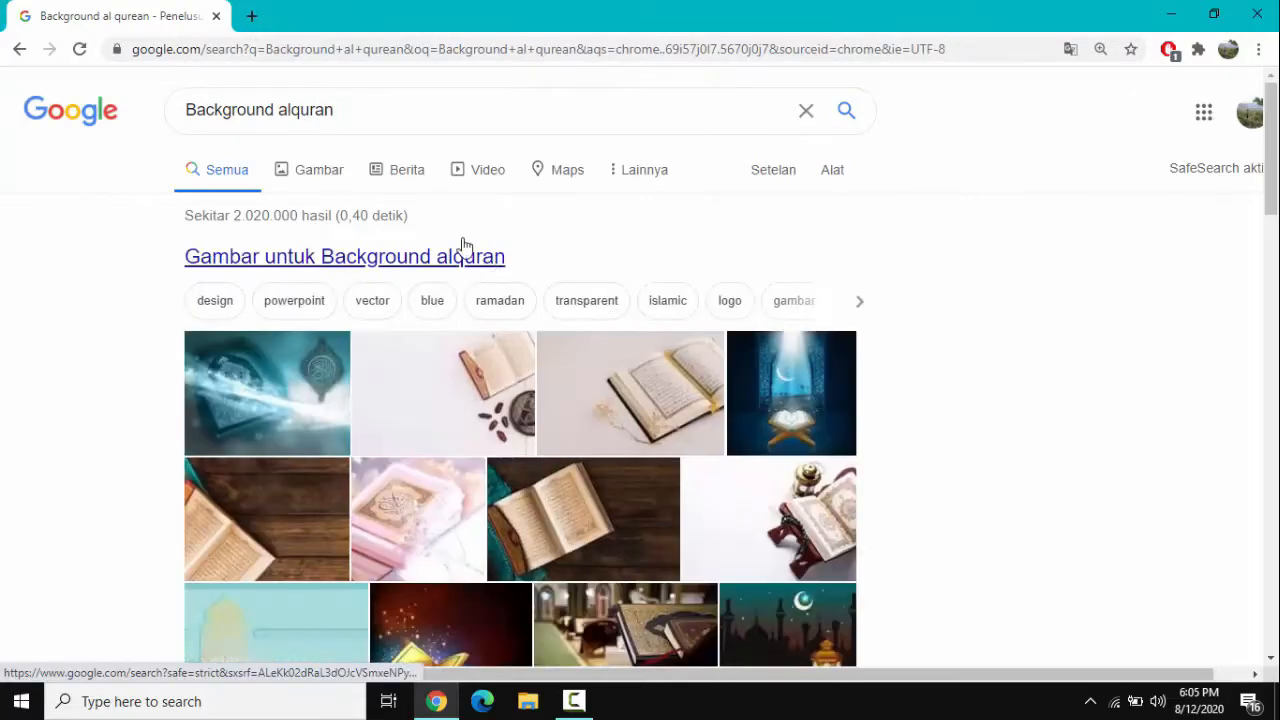
pyautogui.click(336, 180)
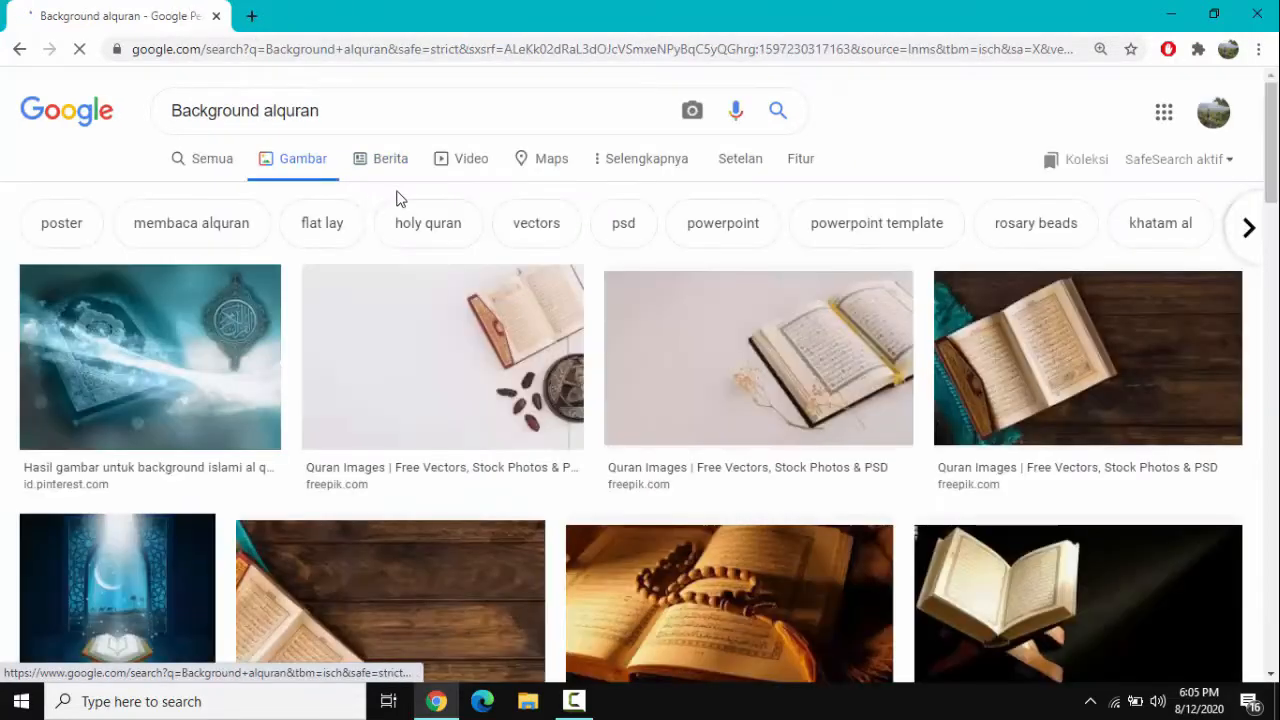
# Browse the Quran background image results for a suitable picture
pyautogui.scroll(-1, 700, 540)
pyautogui.scroll(-3, 700, 540)
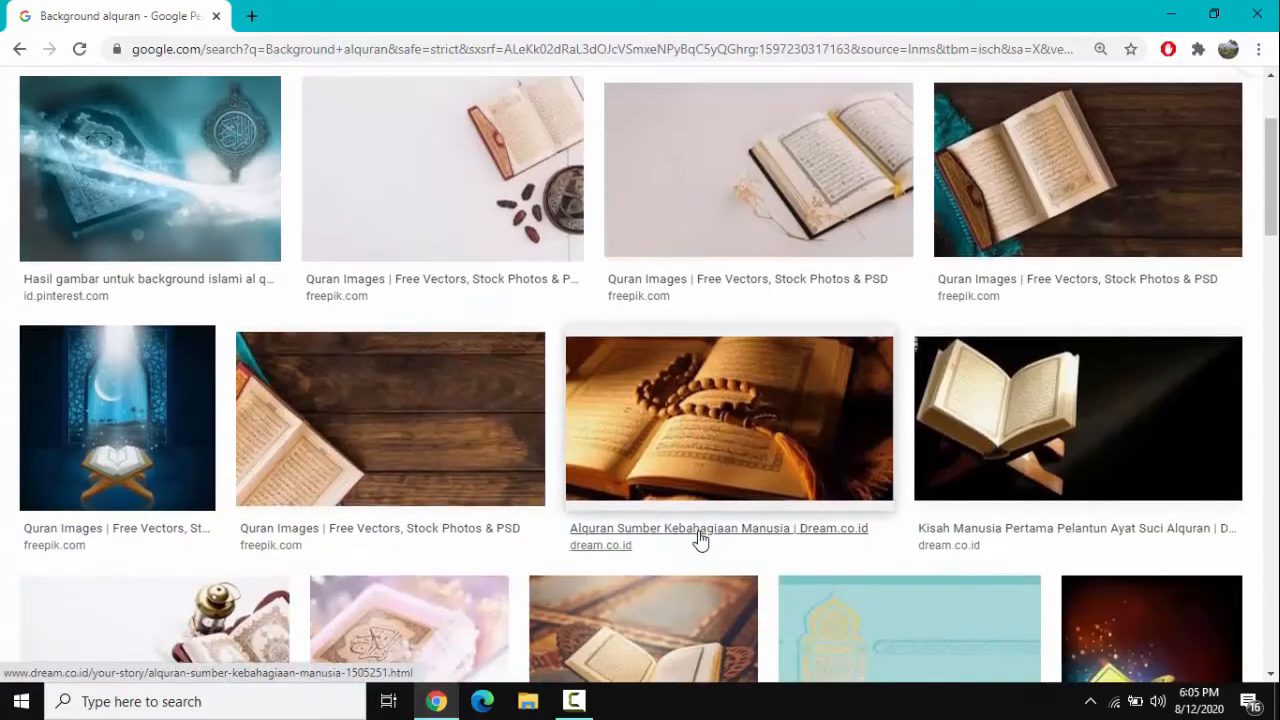
pyautogui.scroll(1, 703, 557)
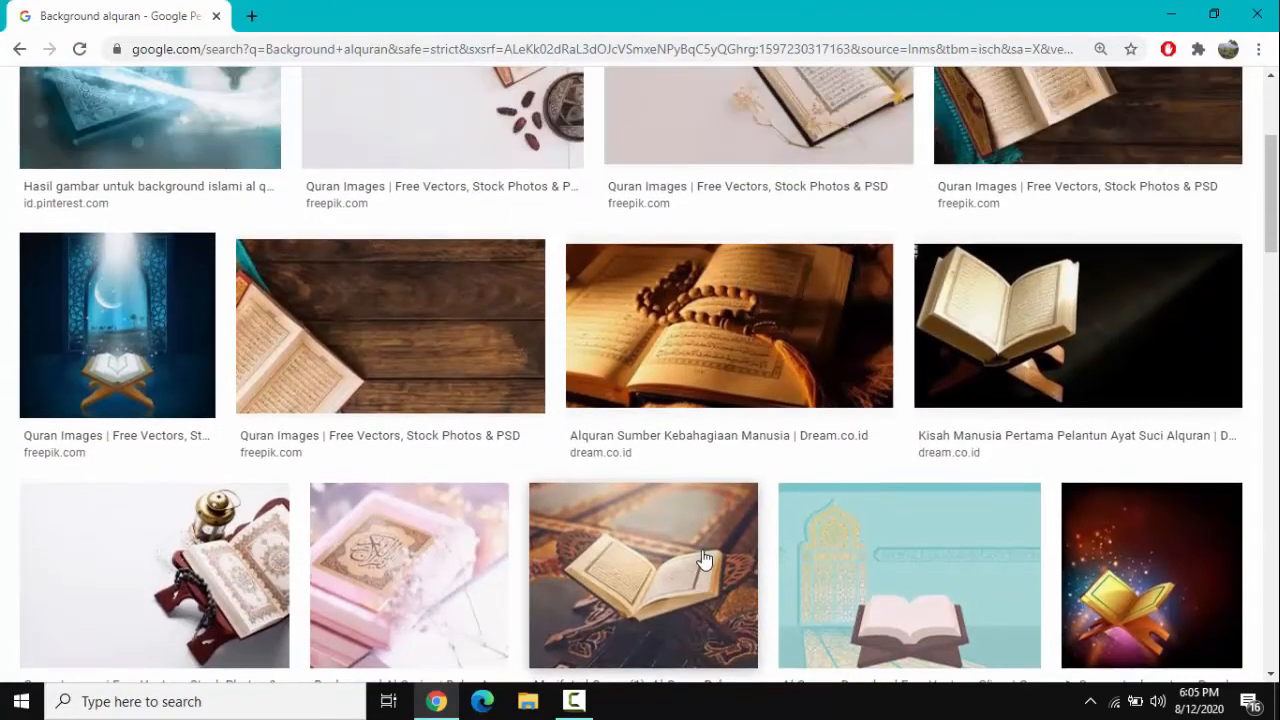
pyautogui.scroll(3, 703, 557)
pyautogui.scroll(-5, 705, 555)
pyautogui.scroll(-3, 707, 553)
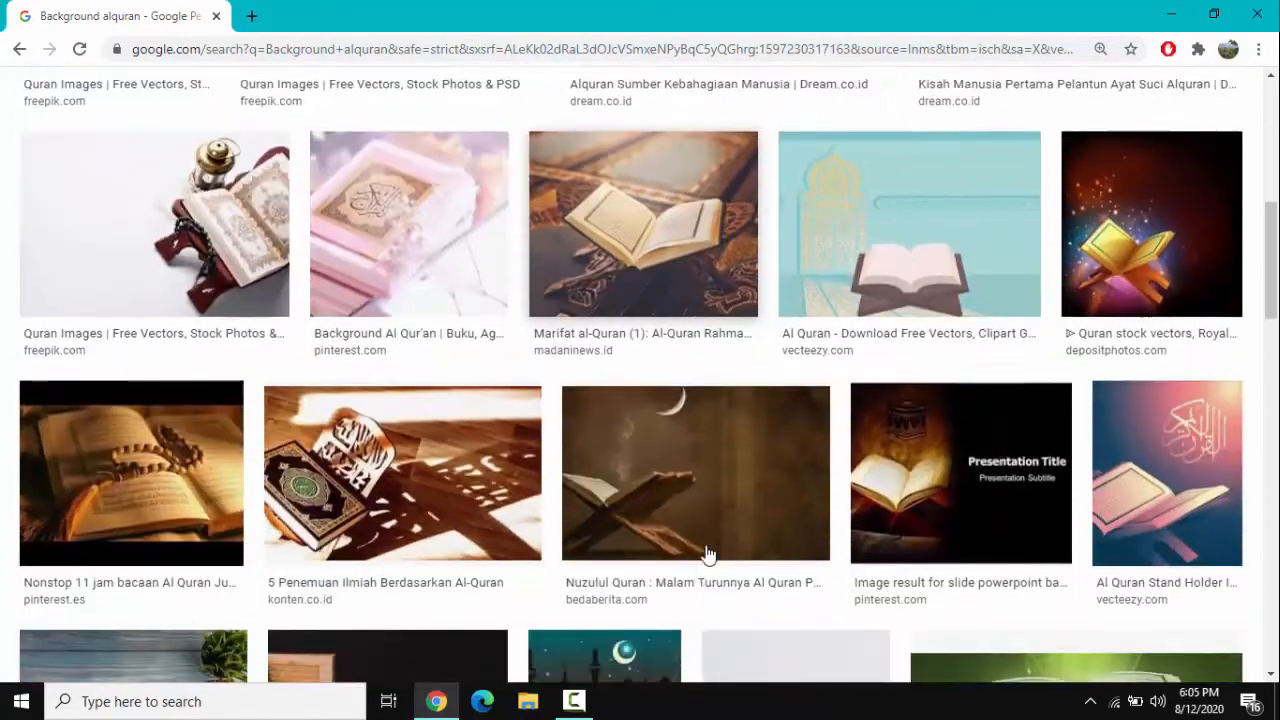
pyautogui.scroll(5, 707, 553)
pyautogui.scroll(2, 707, 553)
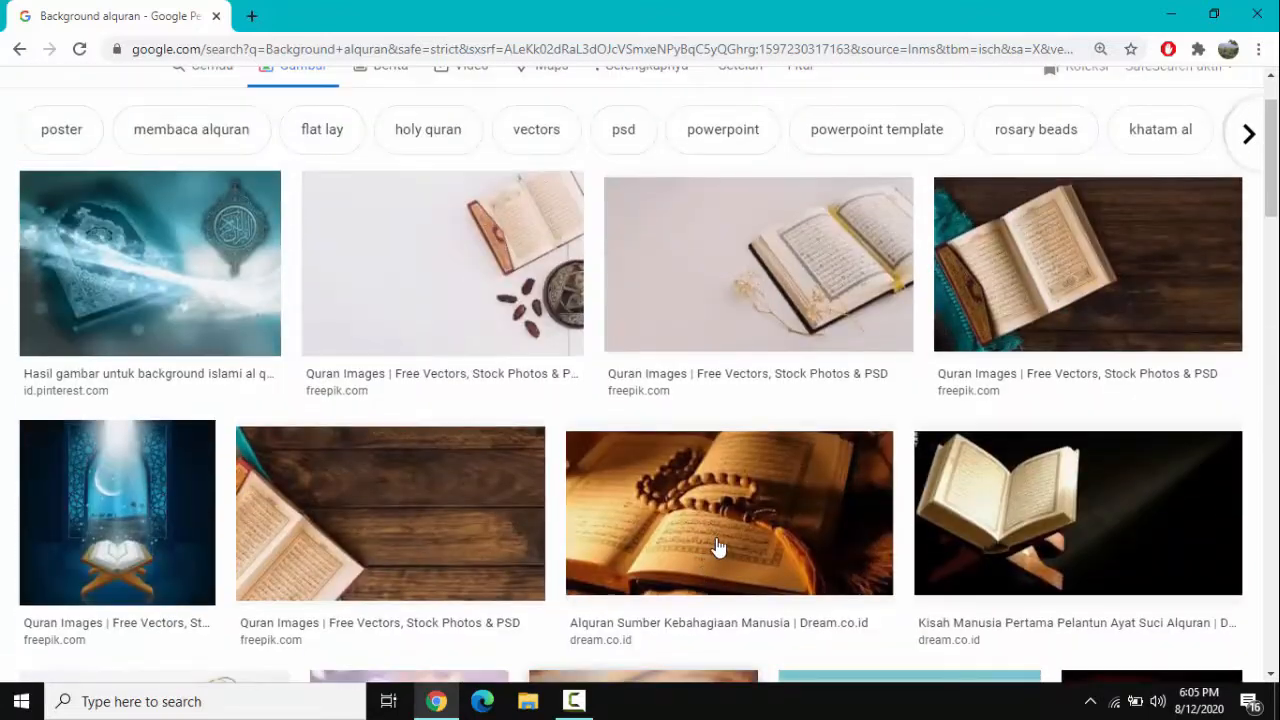
pyautogui.scroll(-3, 730, 502)
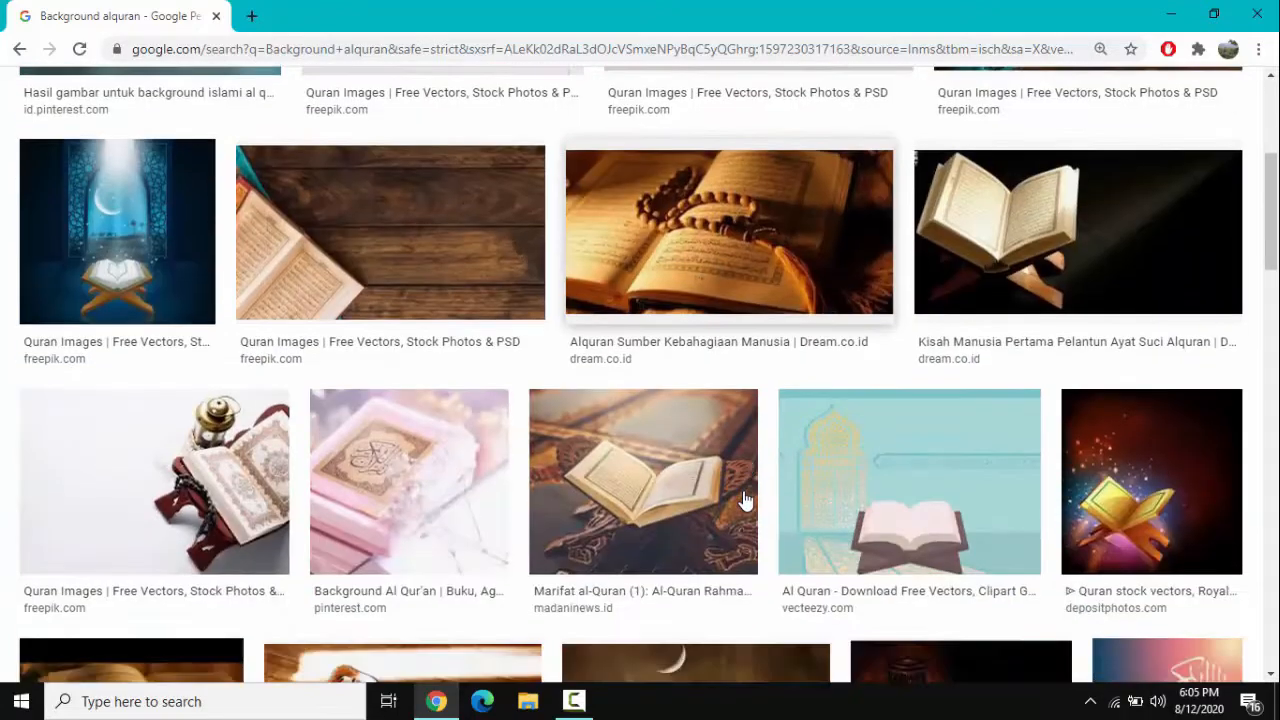
pyautogui.scroll(2, 391, 329)
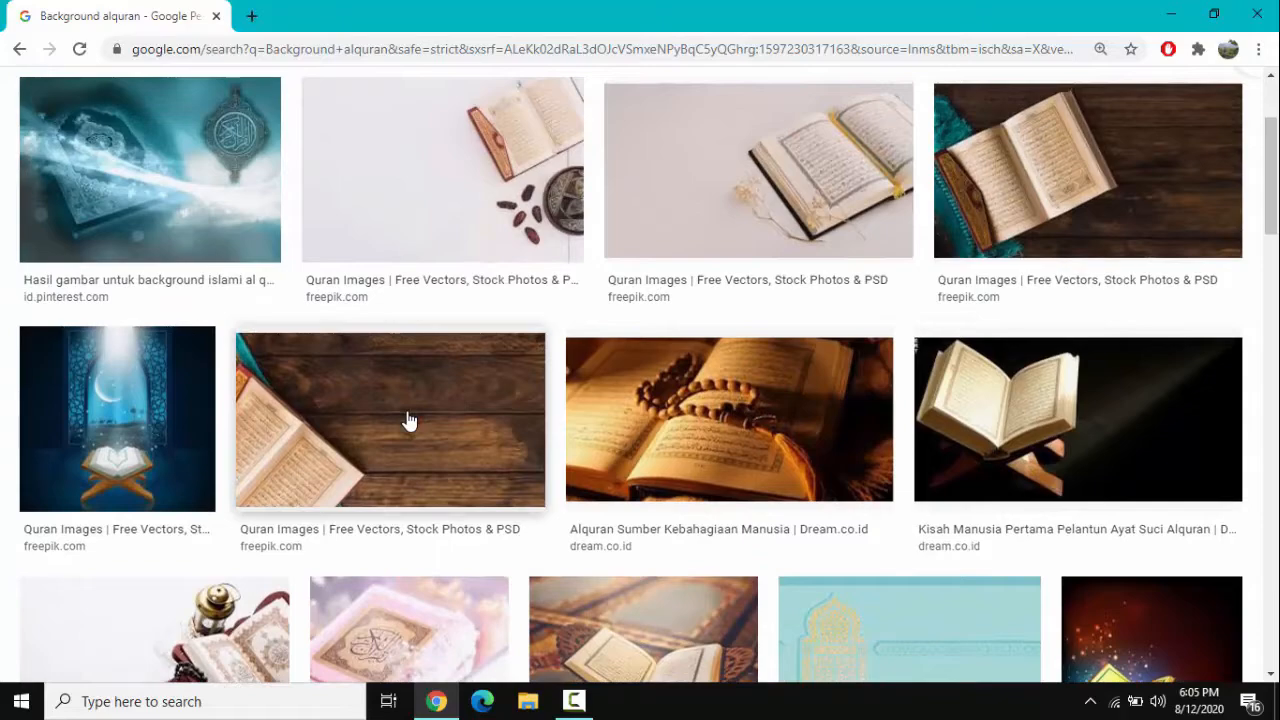
# Save the Freepik picture of an open Quran at the corner of a dark wooden table to Downloads as a JPEG, and close its previews
pyautogui.click(408, 420)
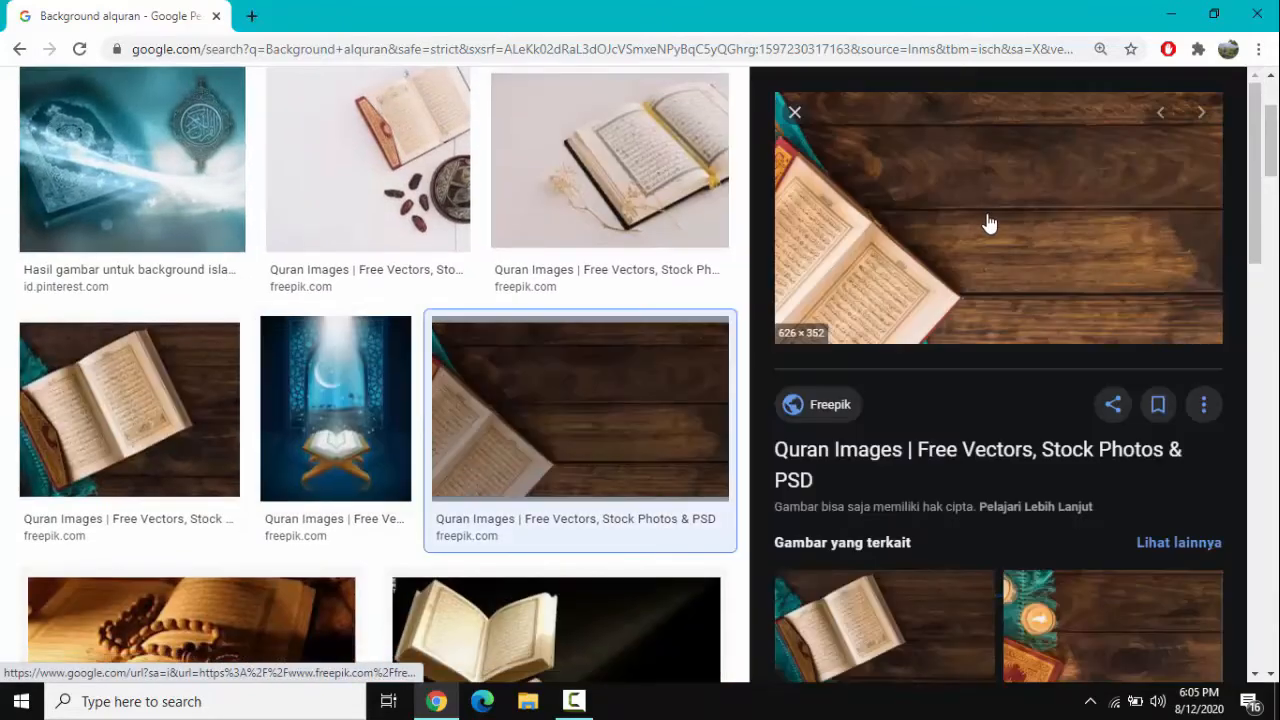
pyautogui.rightClick(991, 216)
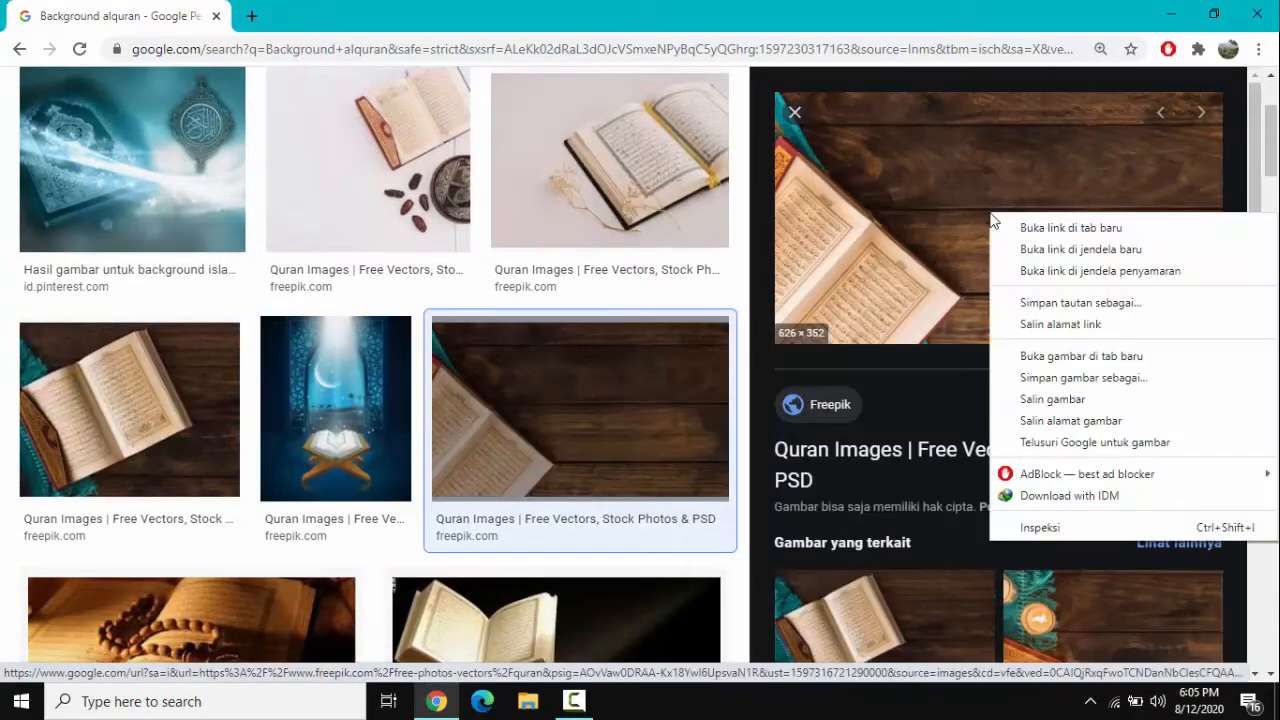
pyautogui.click(1077, 378)
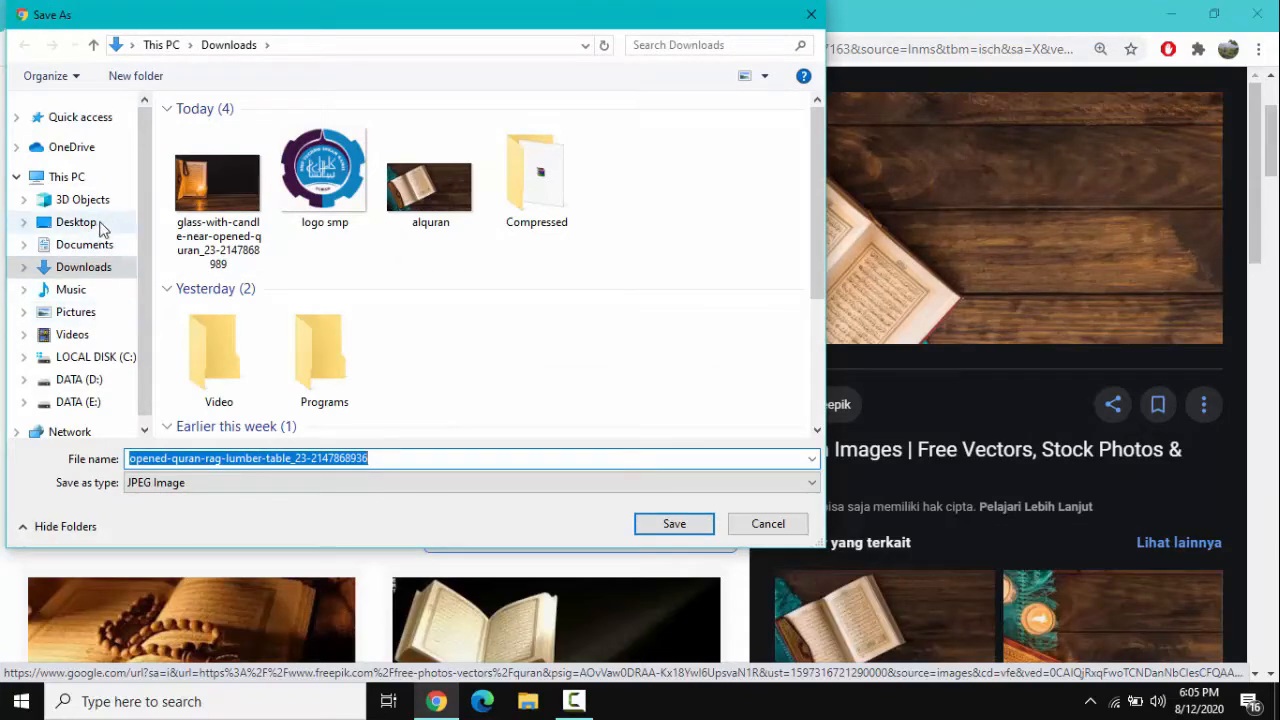
pyautogui.click(686, 526)
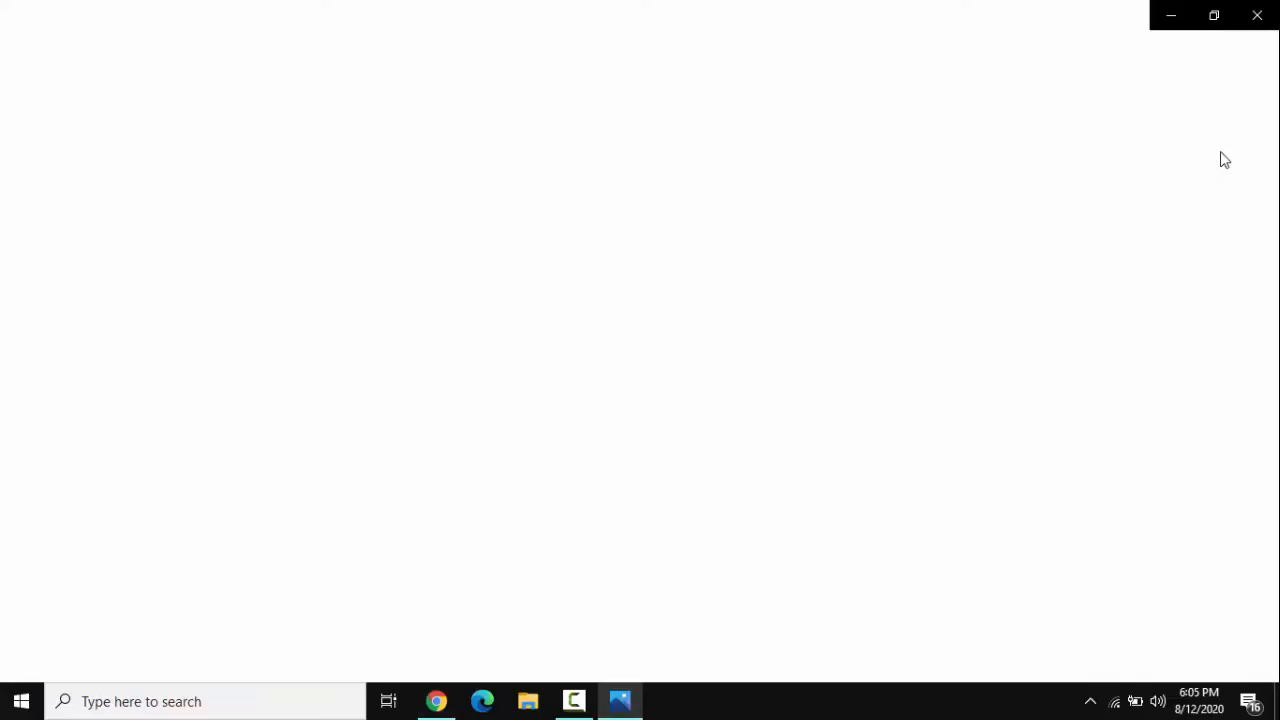
pyautogui.click(1266, 9)
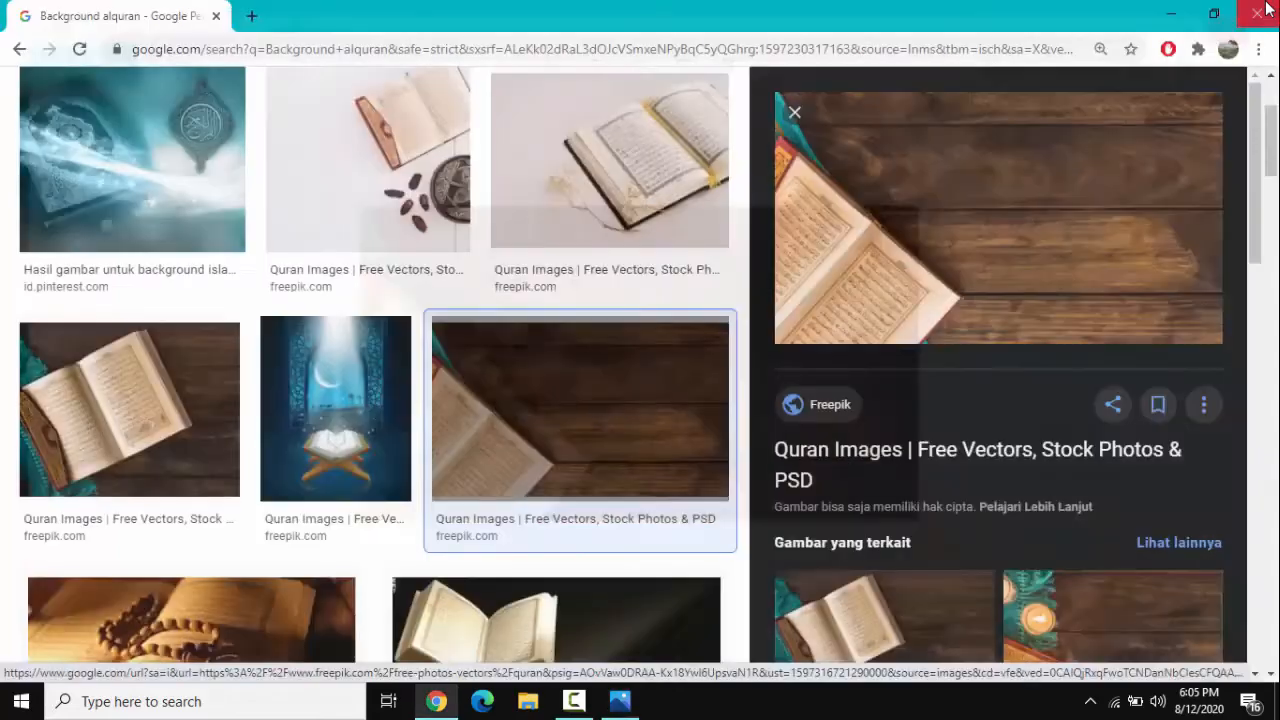
pyautogui.click(795, 114)
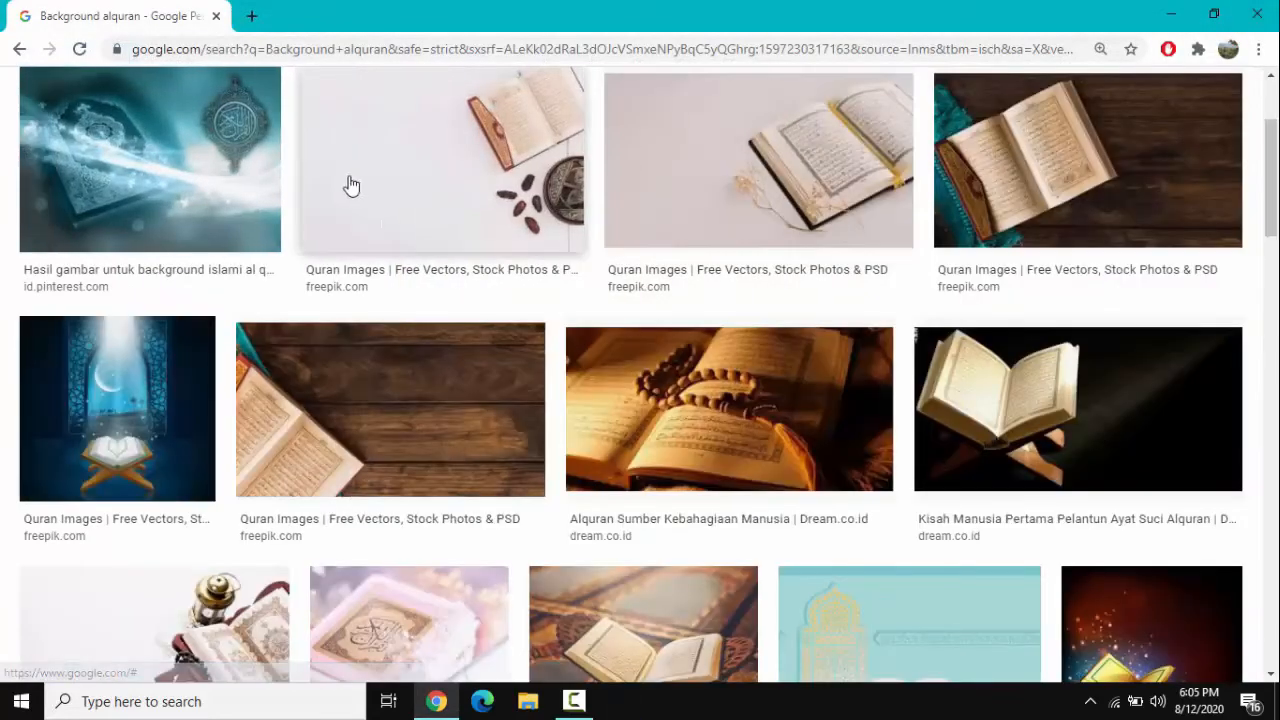
# Replace the image search query with "logo smp techno insan kamil tuban" and run the search
pyautogui.scroll(3, 371, 220)
pyautogui.click(345, 112)
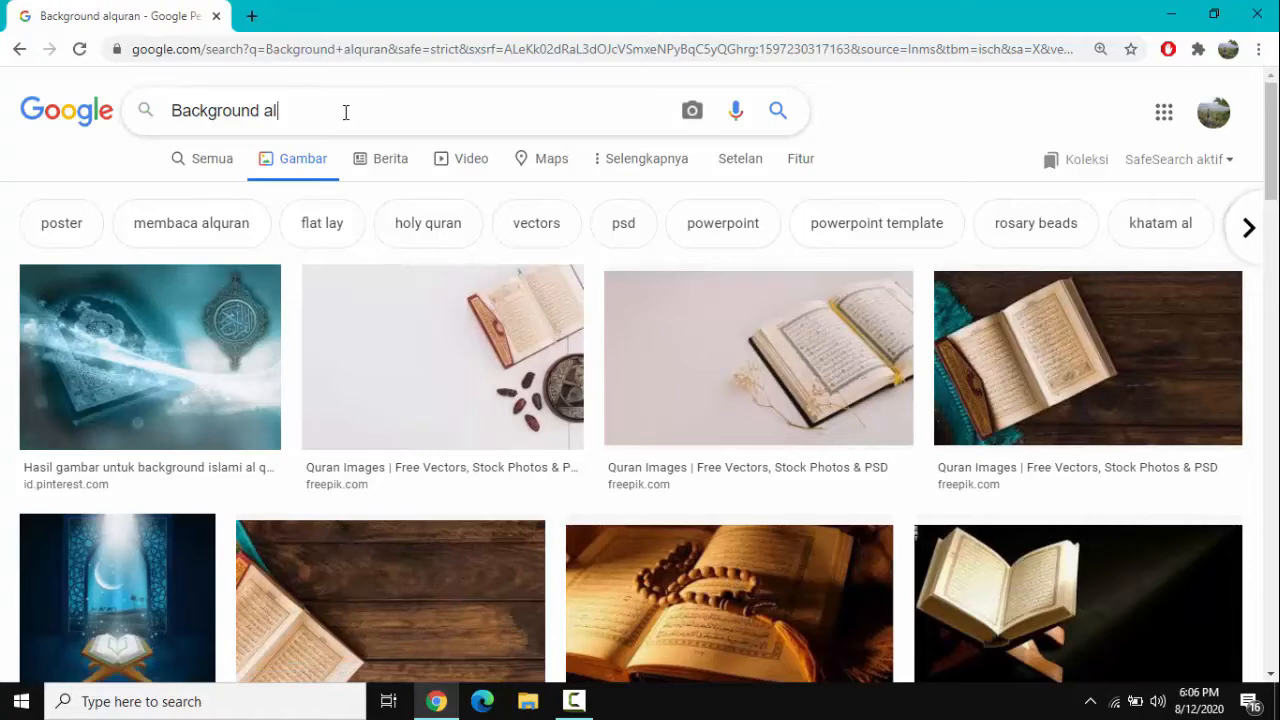
pyautogui.press('BackSpace')
pyautogui.press('BackSpace')
pyautogui.press('BackSpace')
pyautogui.press('BackSpace')
pyautogui.press('BackSpace')
pyautogui.press('BackSpace')
pyautogui.press('BackSpace')
pyautogui.press('BackSpace')
pyautogui.press('BackSpace')
pyautogui.press('BackSpace')
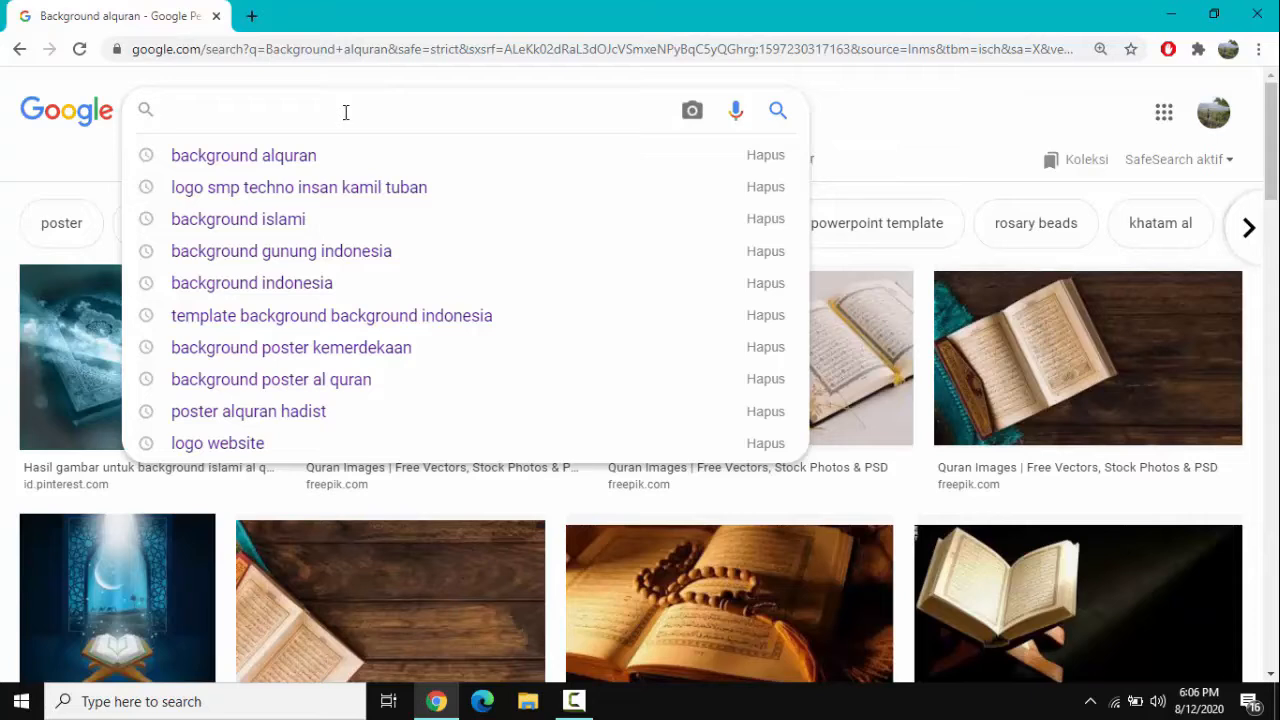
pyautogui.write('logo sn')
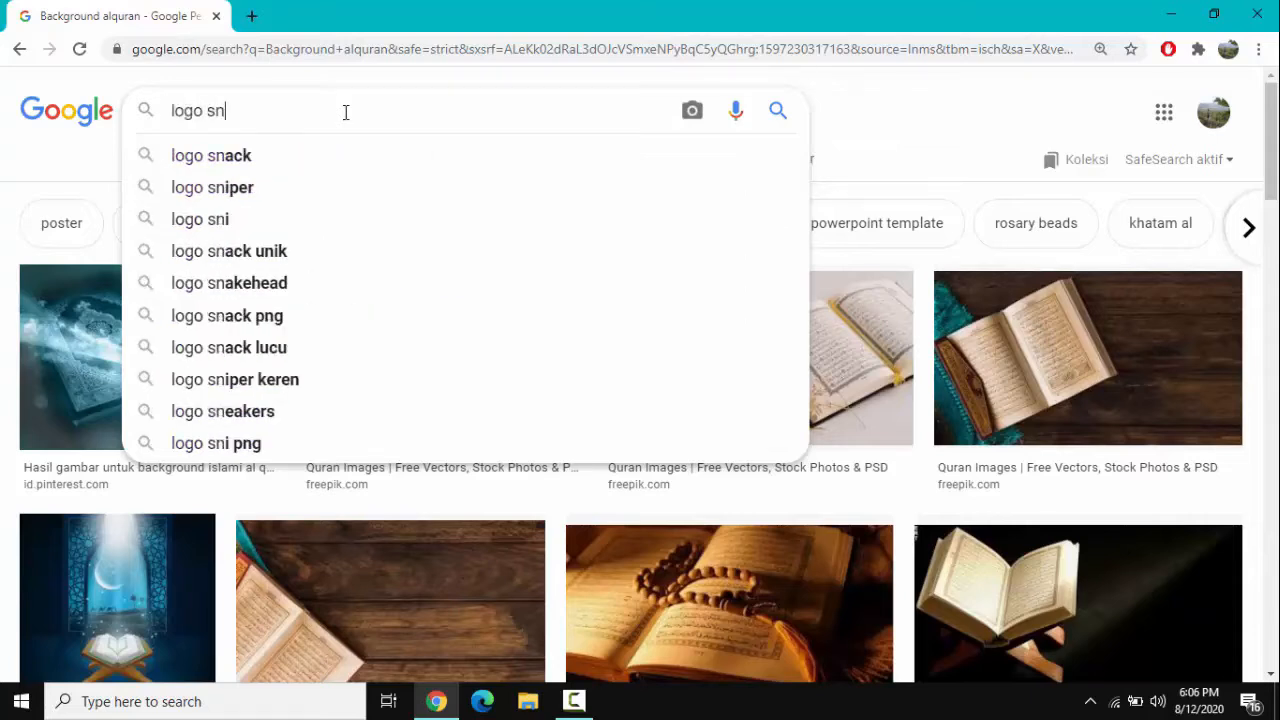
pyautogui.press('BackSpace')
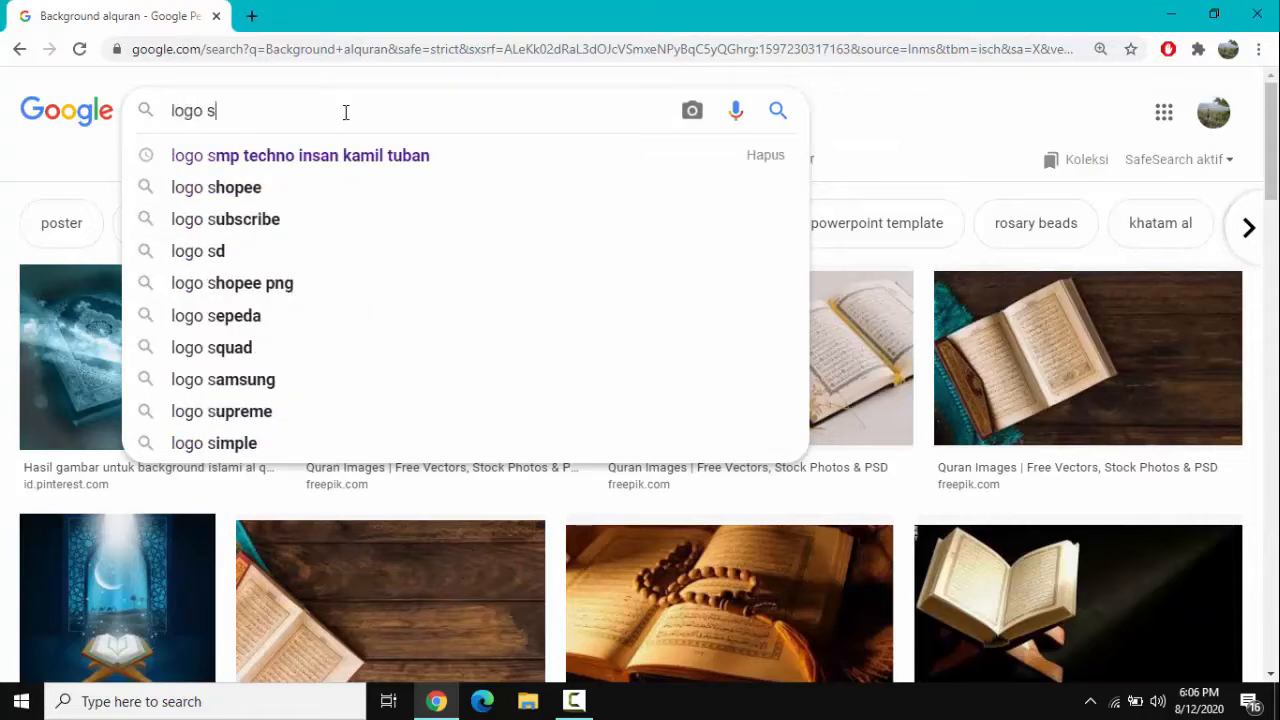
pyautogui.press('Down')
pyautogui.press('Return')
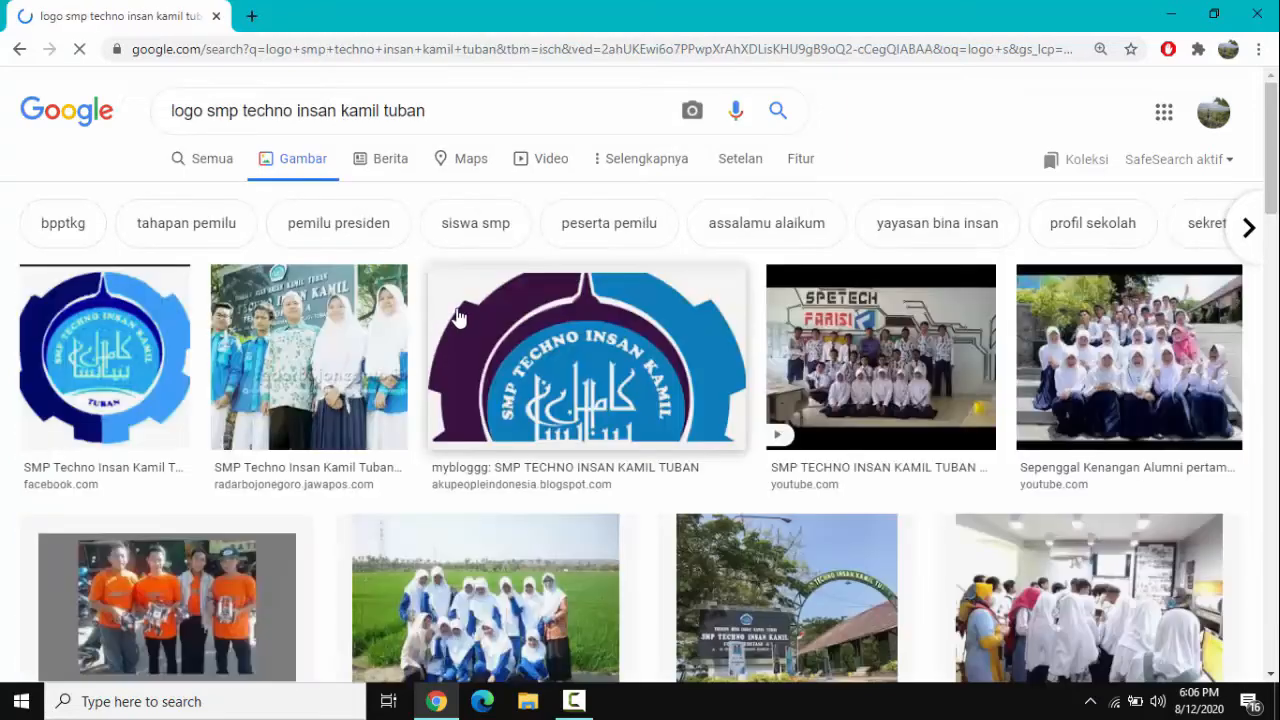
# Preview the mybloggg SMP Techno Insan Kamil logo and its complete version among the related images, and close the preview
pyautogui.scroll(-1, 470, 320)
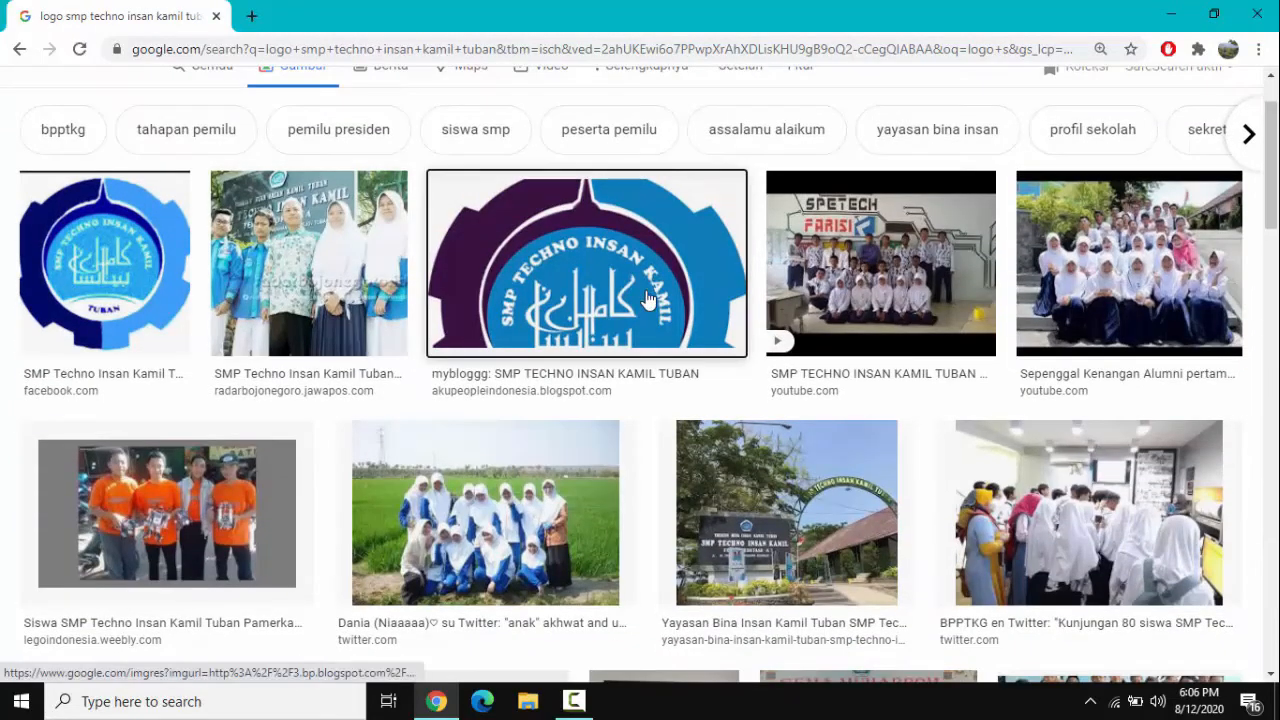
pyautogui.click(648, 298)
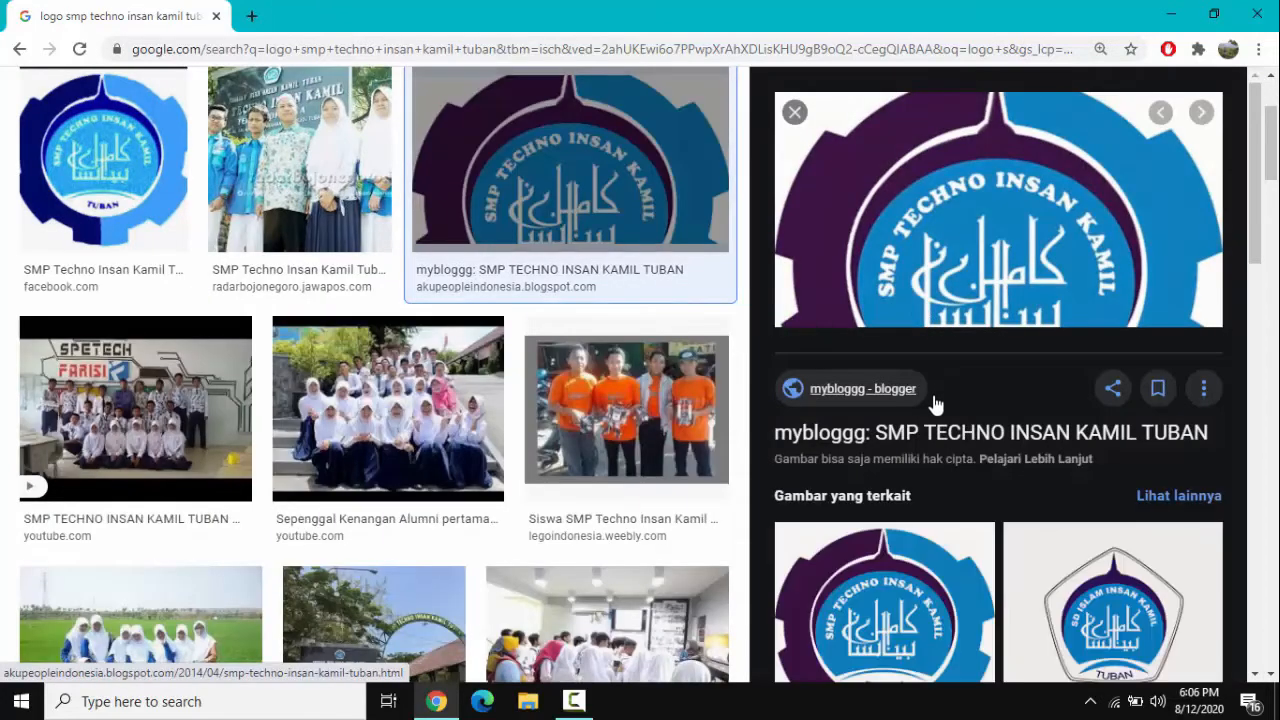
pyautogui.scroll(-3, 934, 400)
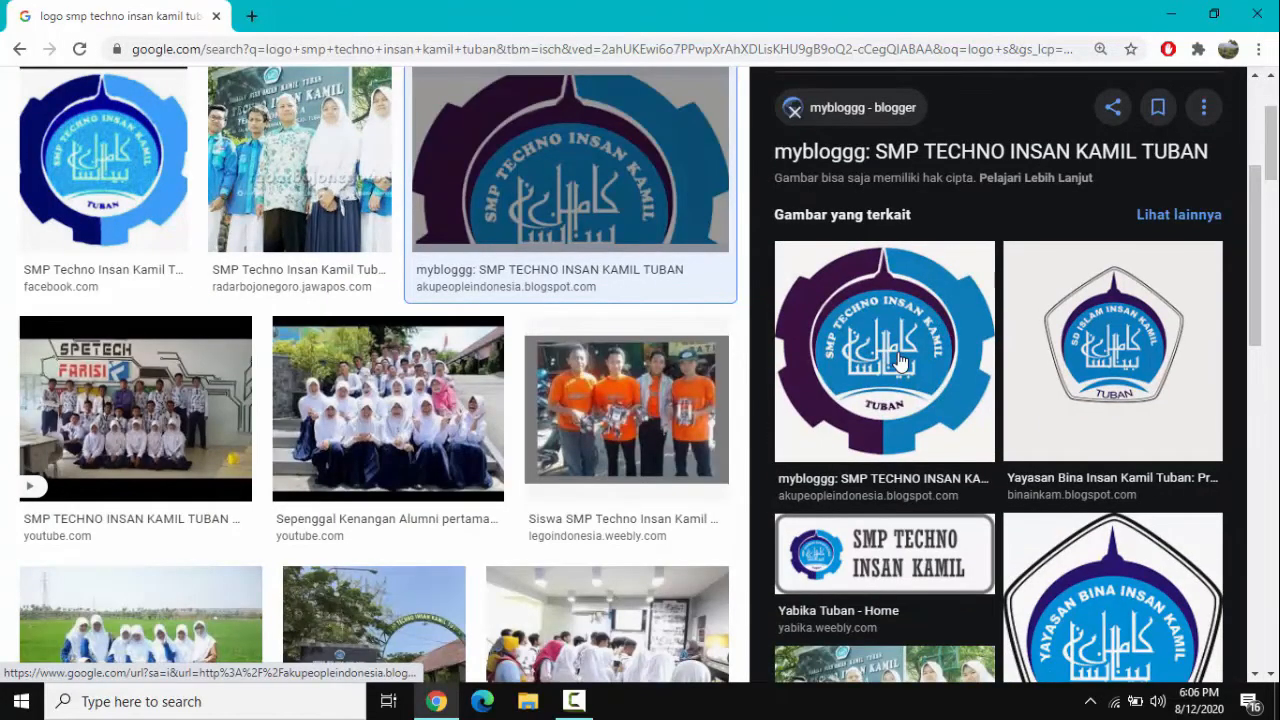
pyautogui.click(893, 352)
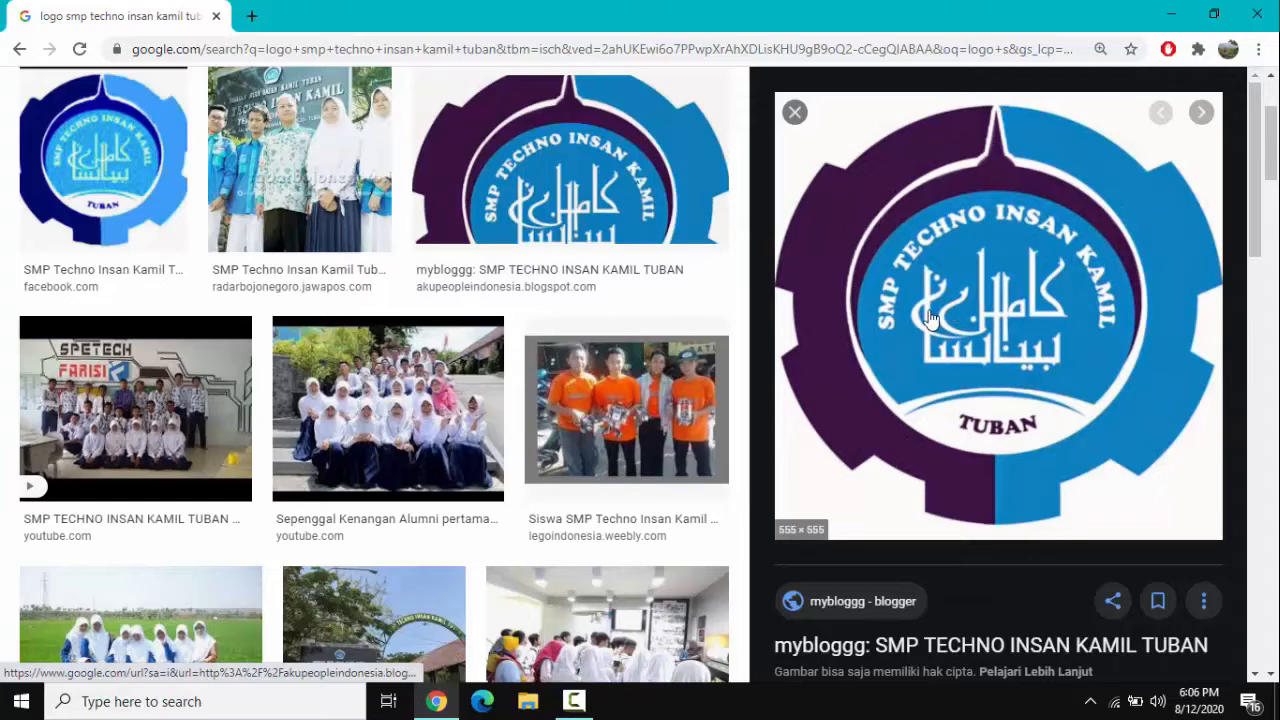
pyautogui.rightClick(926, 314)
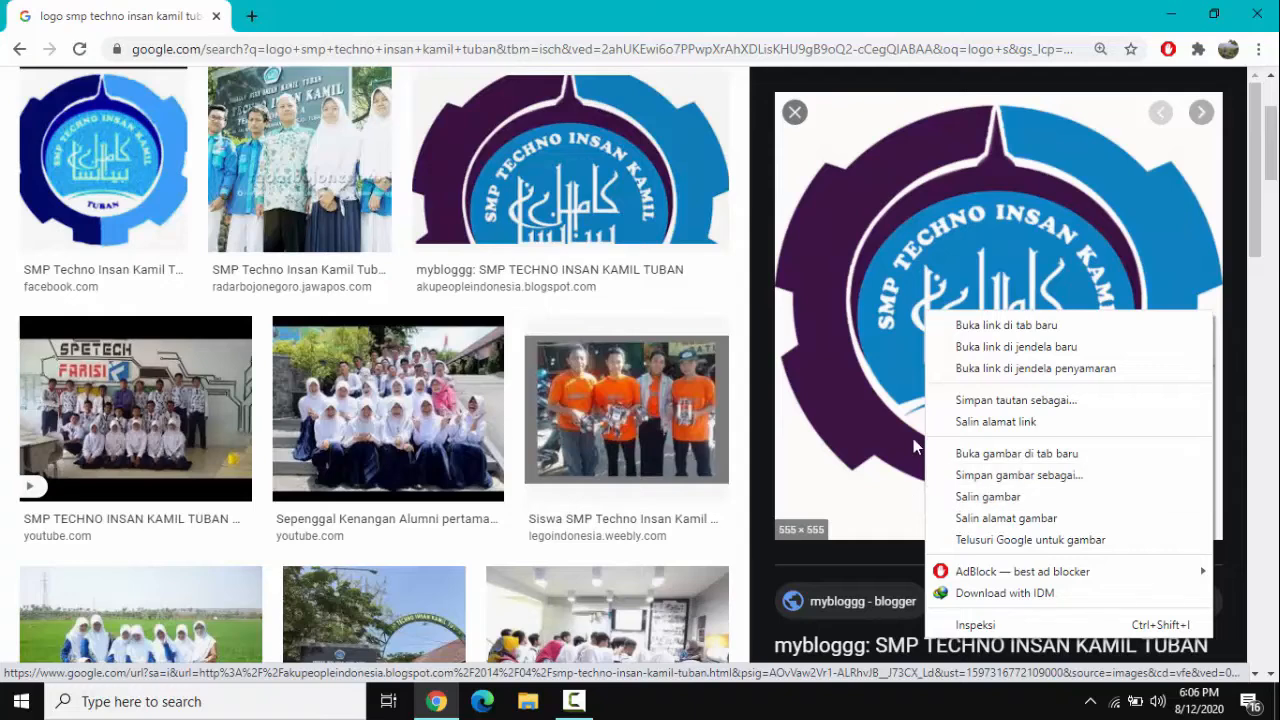
pyautogui.click(795, 113)
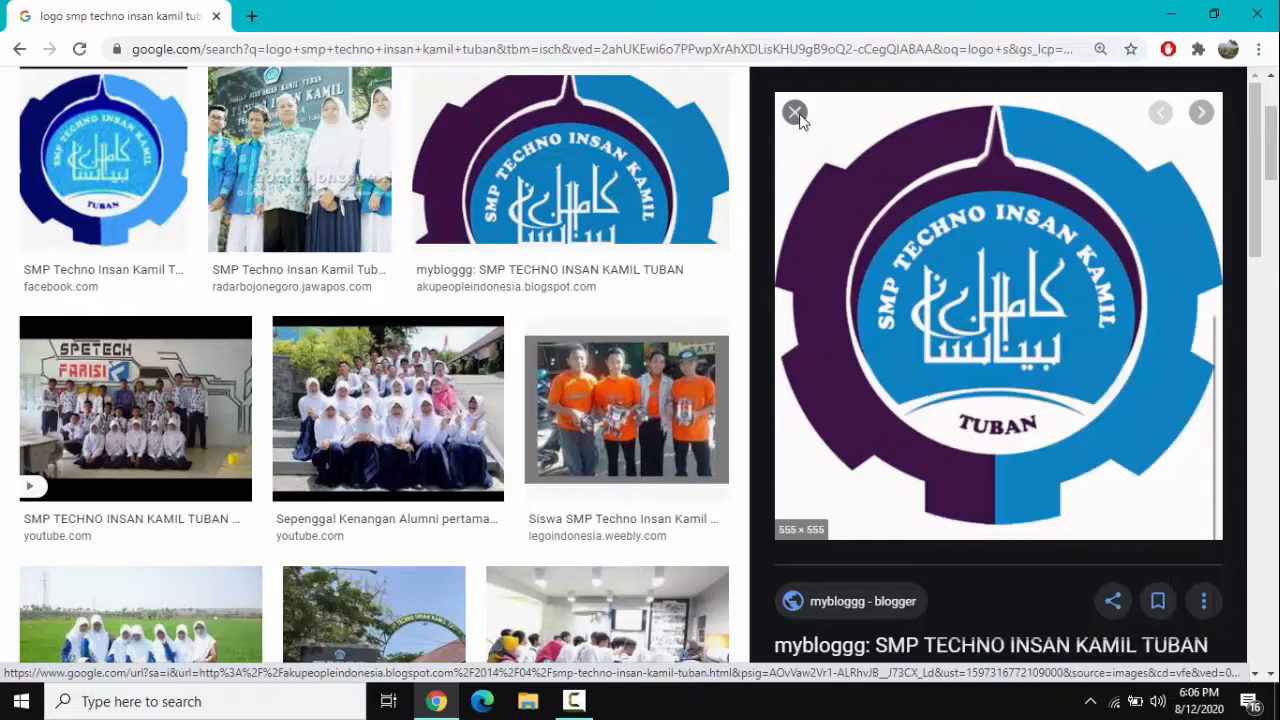
pyautogui.click(795, 113)
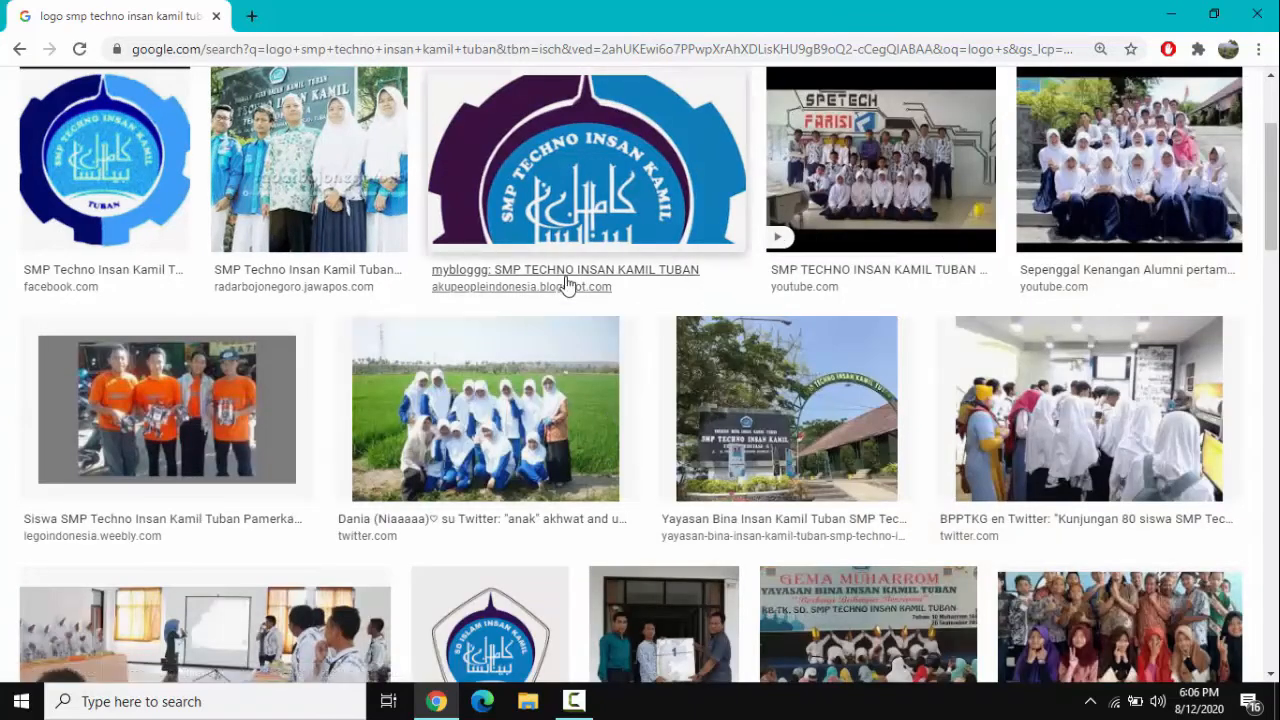
pyautogui.scroll(2, 564, 282)
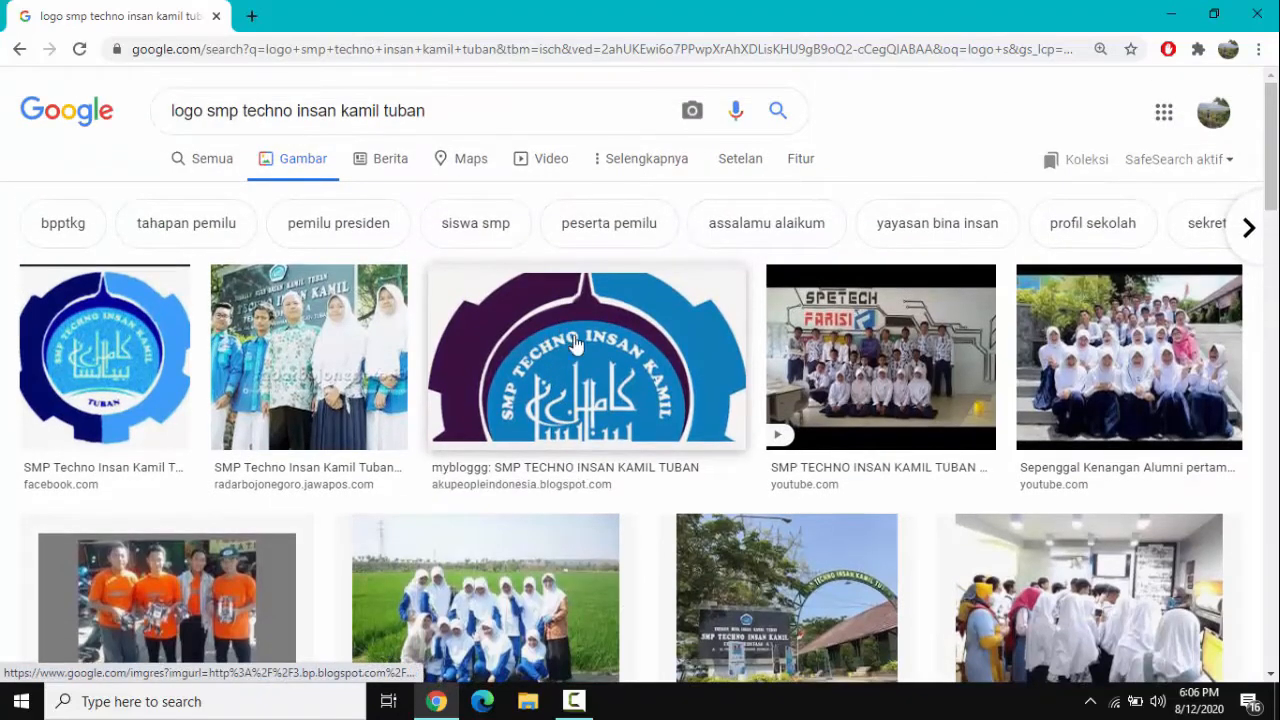
pyautogui.scroll(-2, 652, 378)
pyautogui.scroll(1, 652, 378)
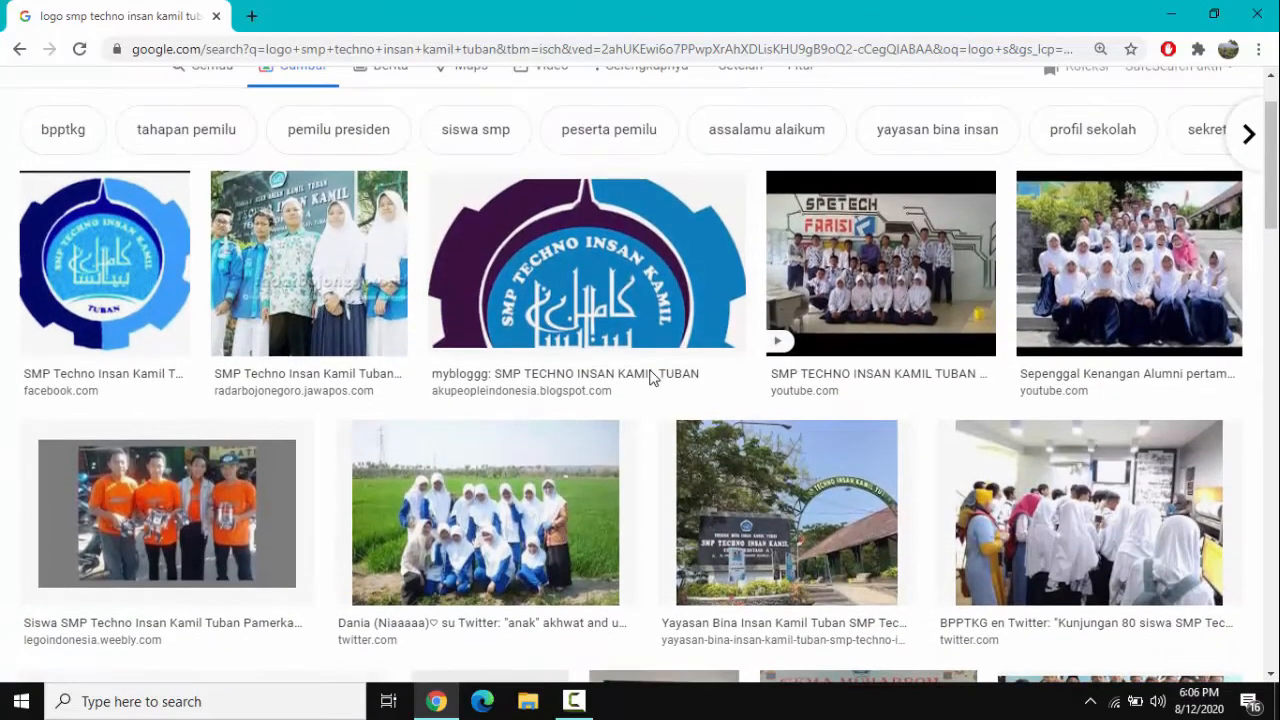
pyautogui.scroll(-1, 650, 352)
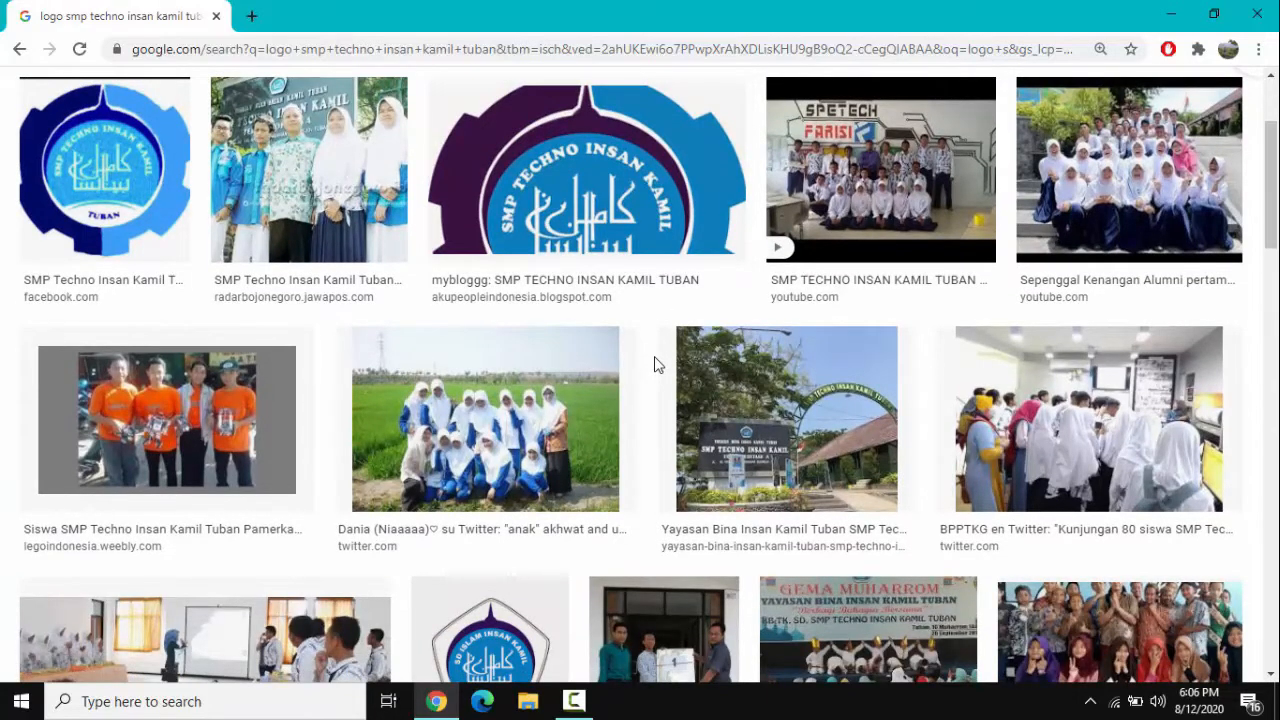
pyautogui.scroll(-3, 655, 362)
pyautogui.scroll(2, 654, 356)
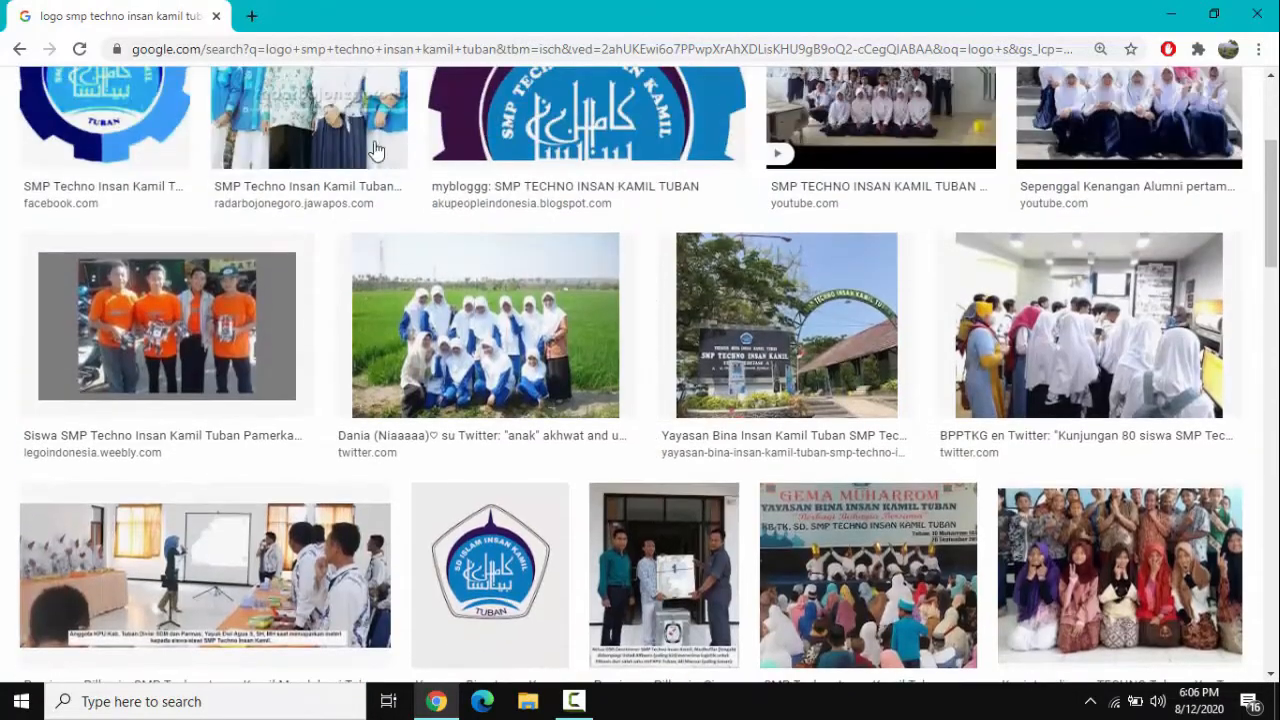
# Switch to File Explorer, view the logo smp image from Downloads at full size, and return to the browser
pyautogui.scroll(3, 380, 177)
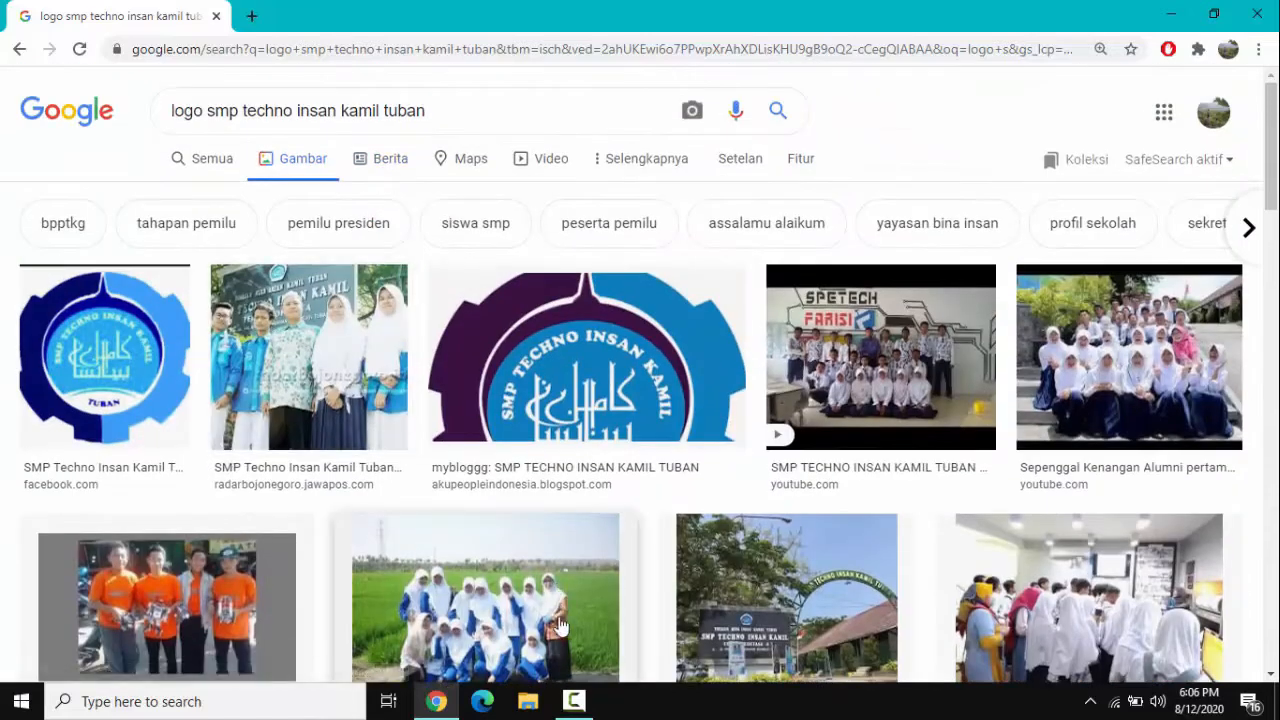
pyautogui.click(530, 708)
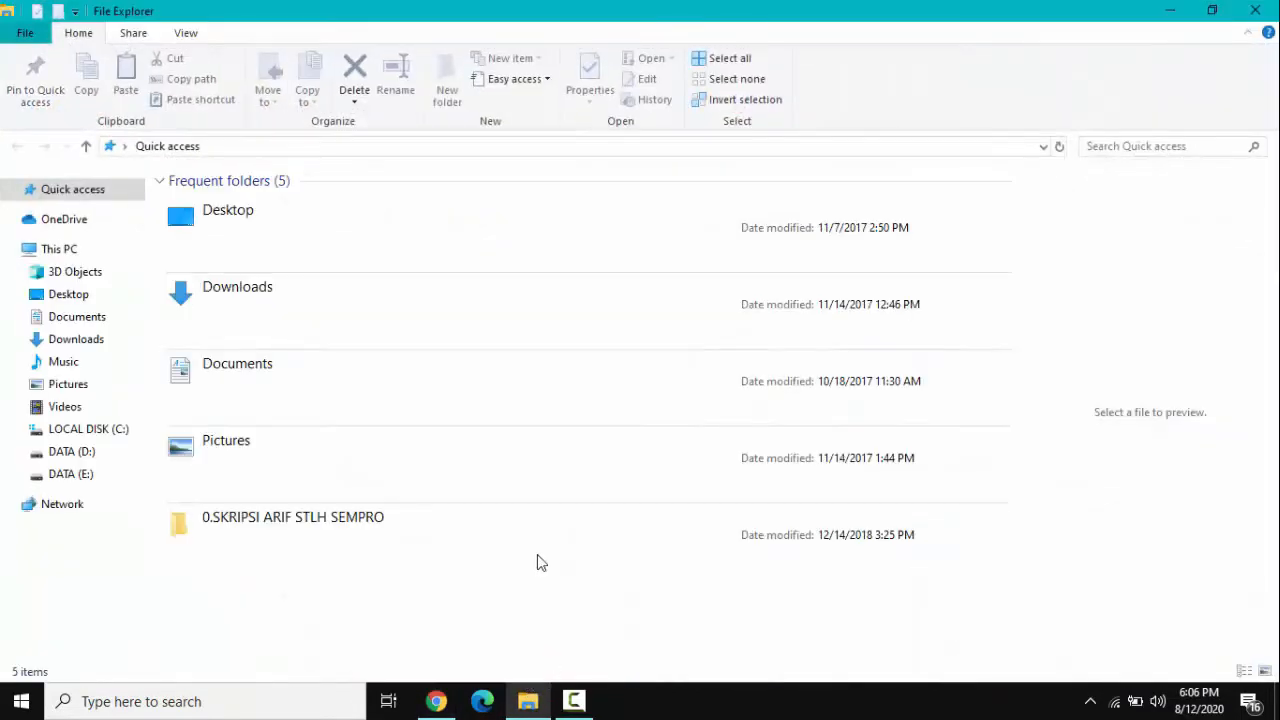
pyautogui.click(80, 340)
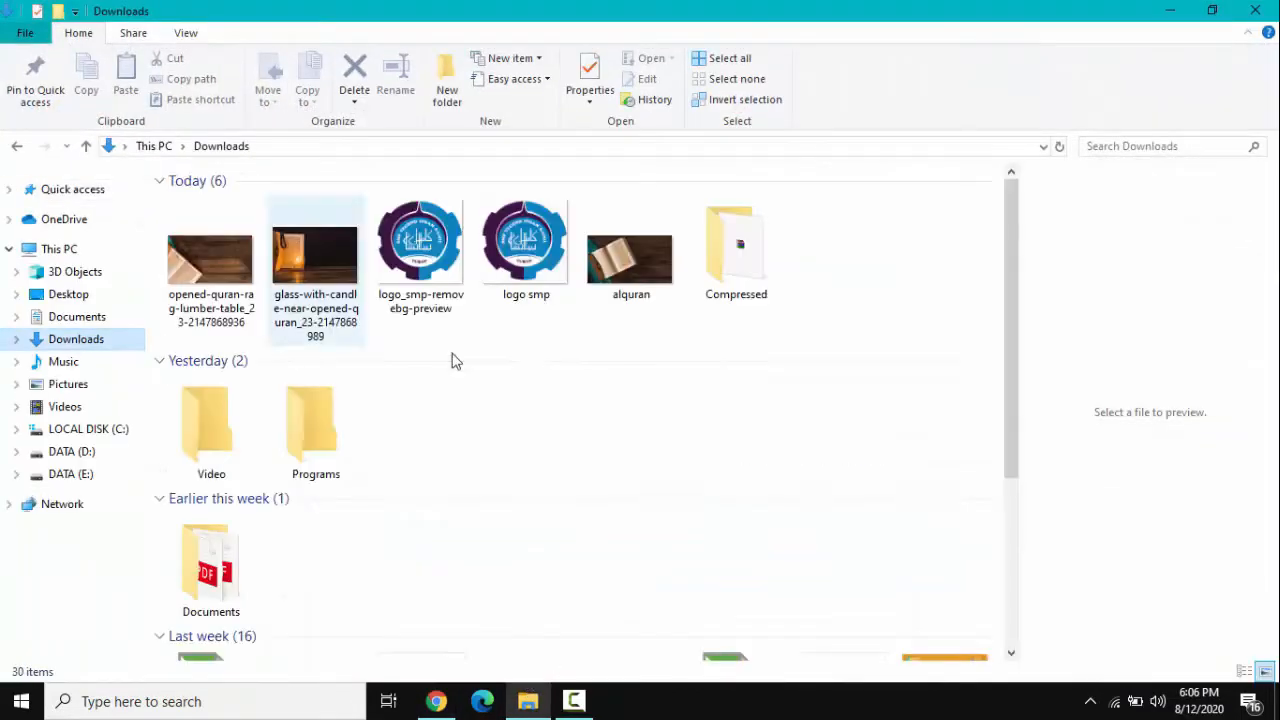
pyautogui.click(540, 283)
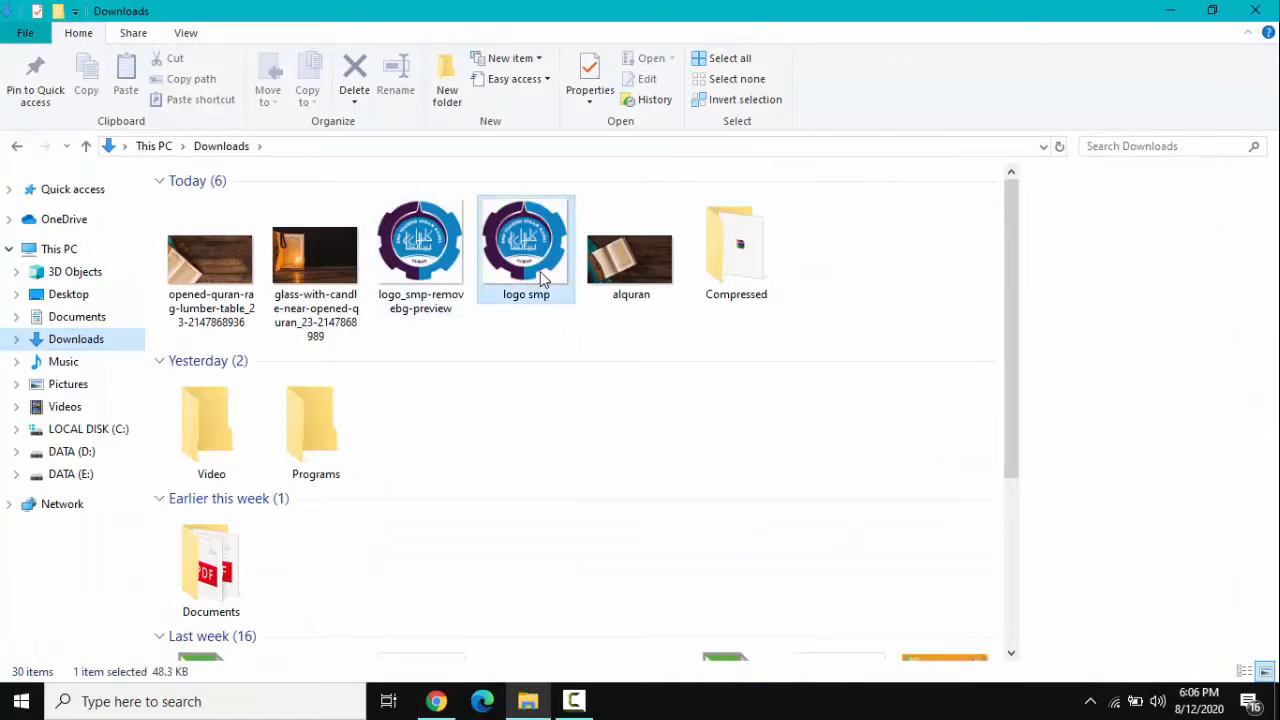
pyautogui.doubleClick(542, 280)
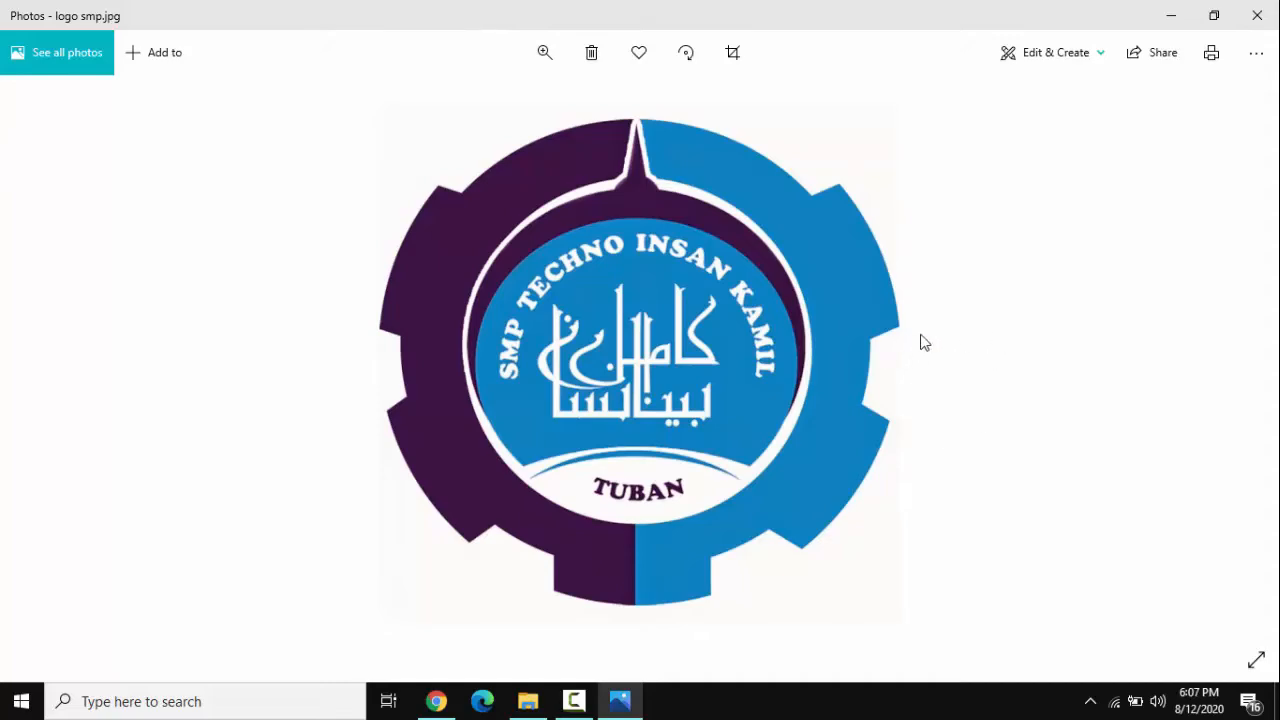
pyautogui.click(1186, 14)
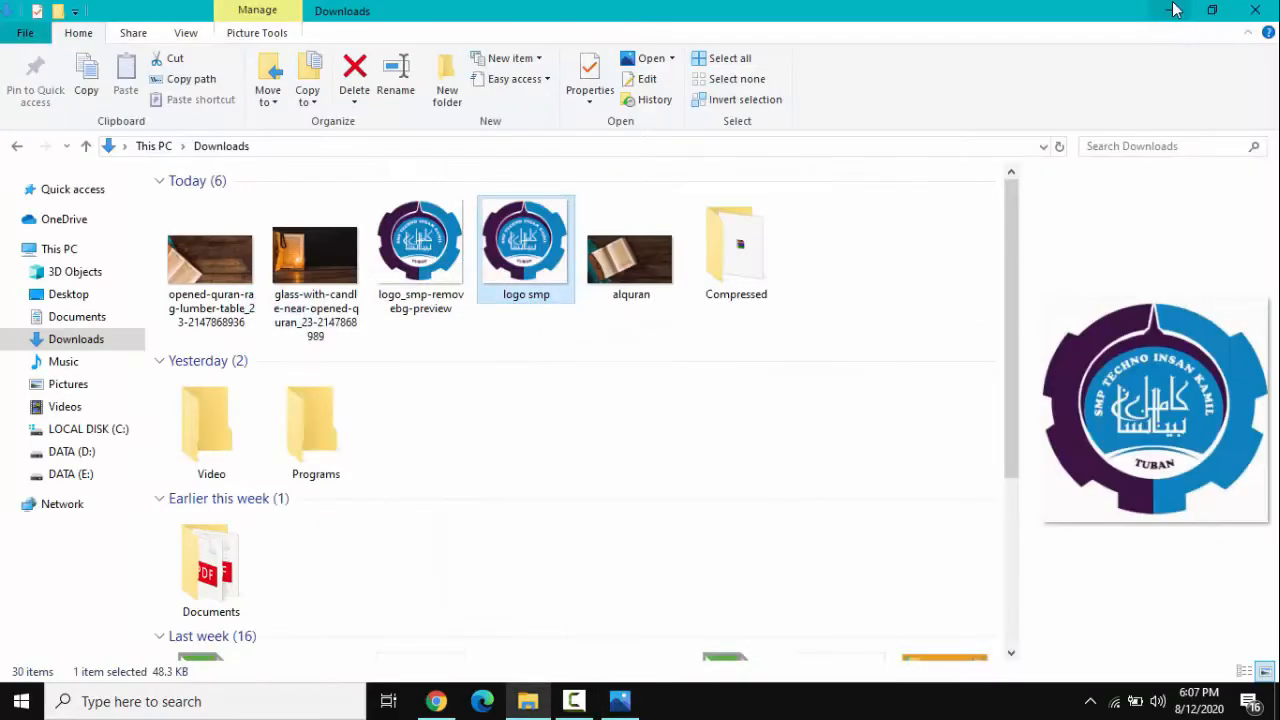
pyautogui.click(1180, 12)
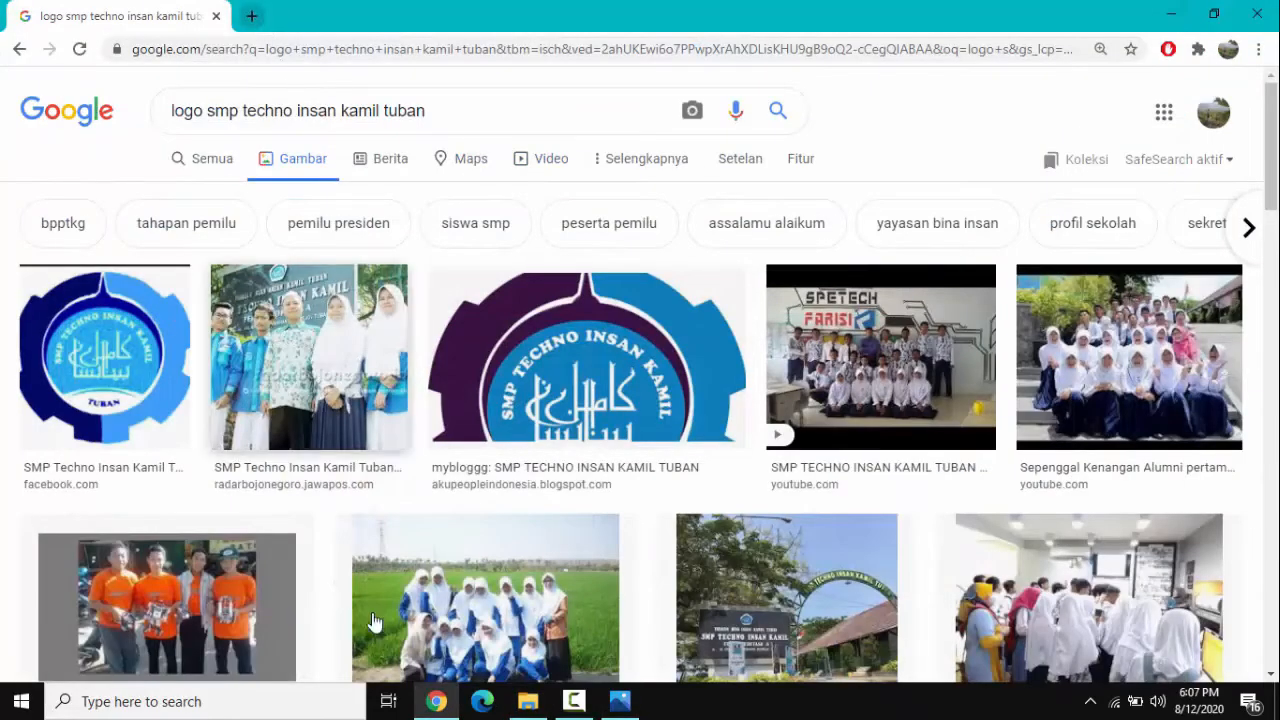
# Open remove.bg in a new tab and upload the logo smp file from Downloads for background removal
pyautogui.click(252, 16)
pyautogui.click(299, 49)
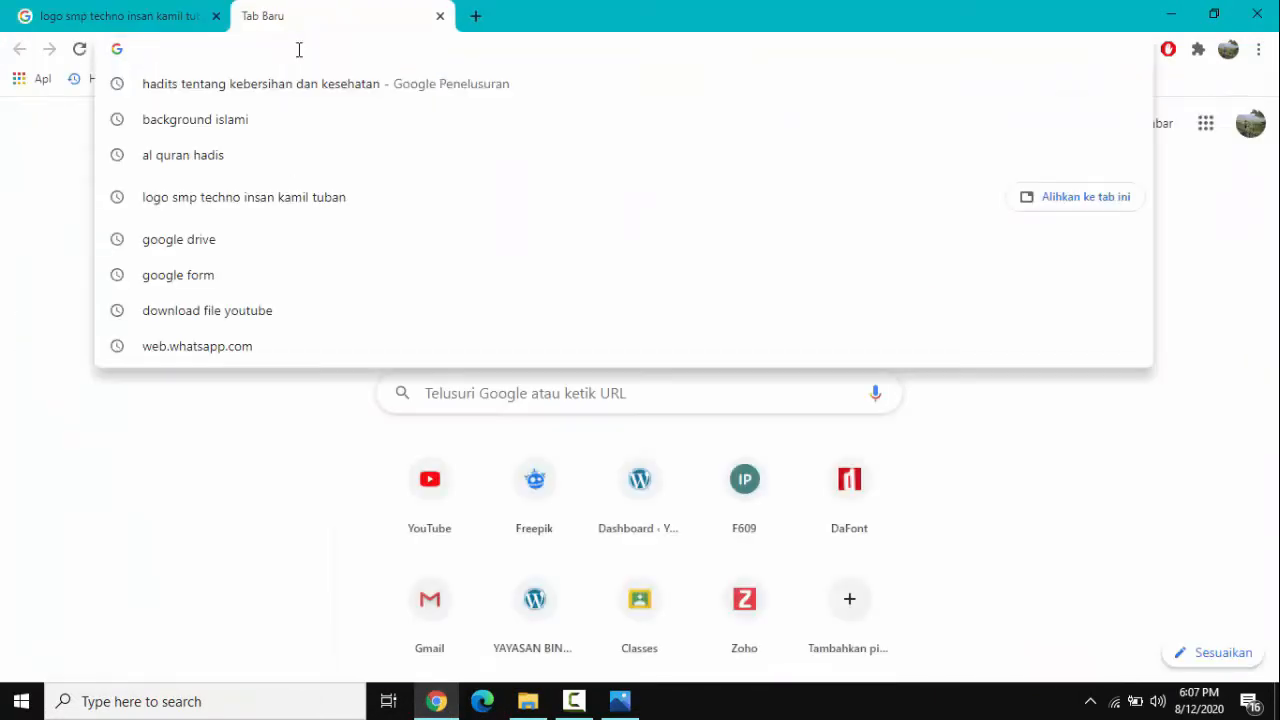
pyautogui.write('re')
pyautogui.press('Return')
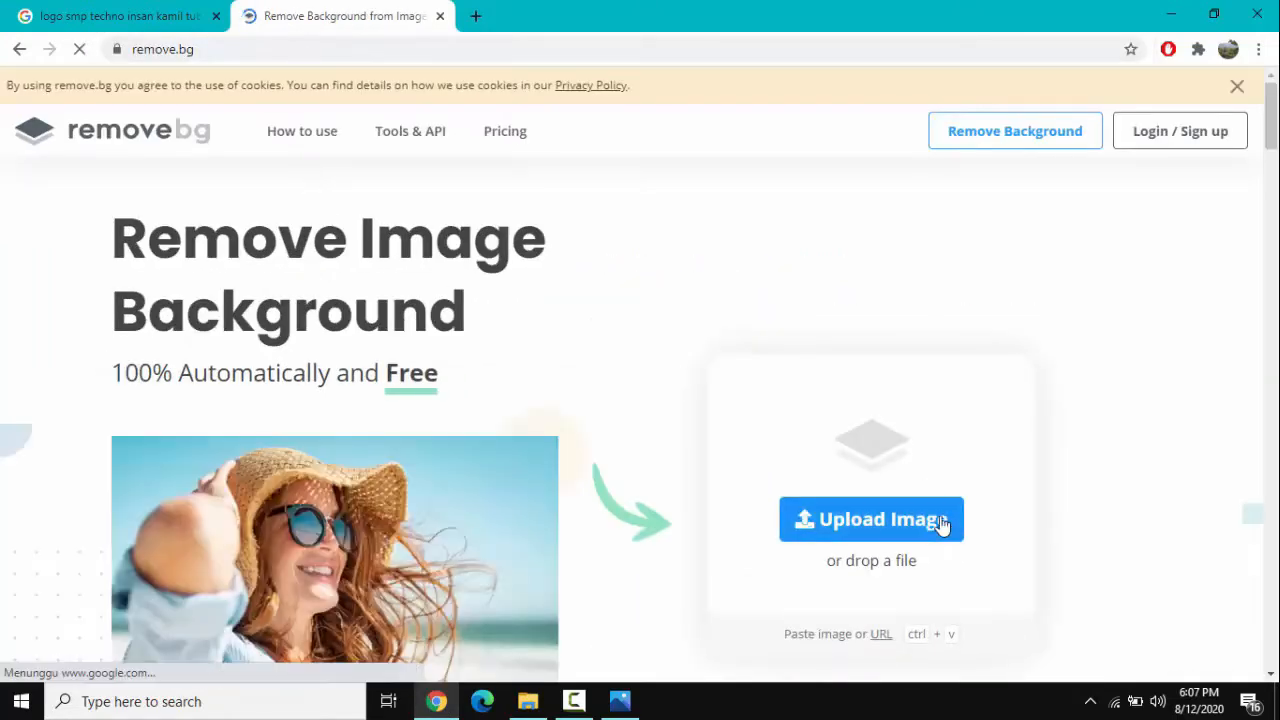
pyautogui.click(941, 524)
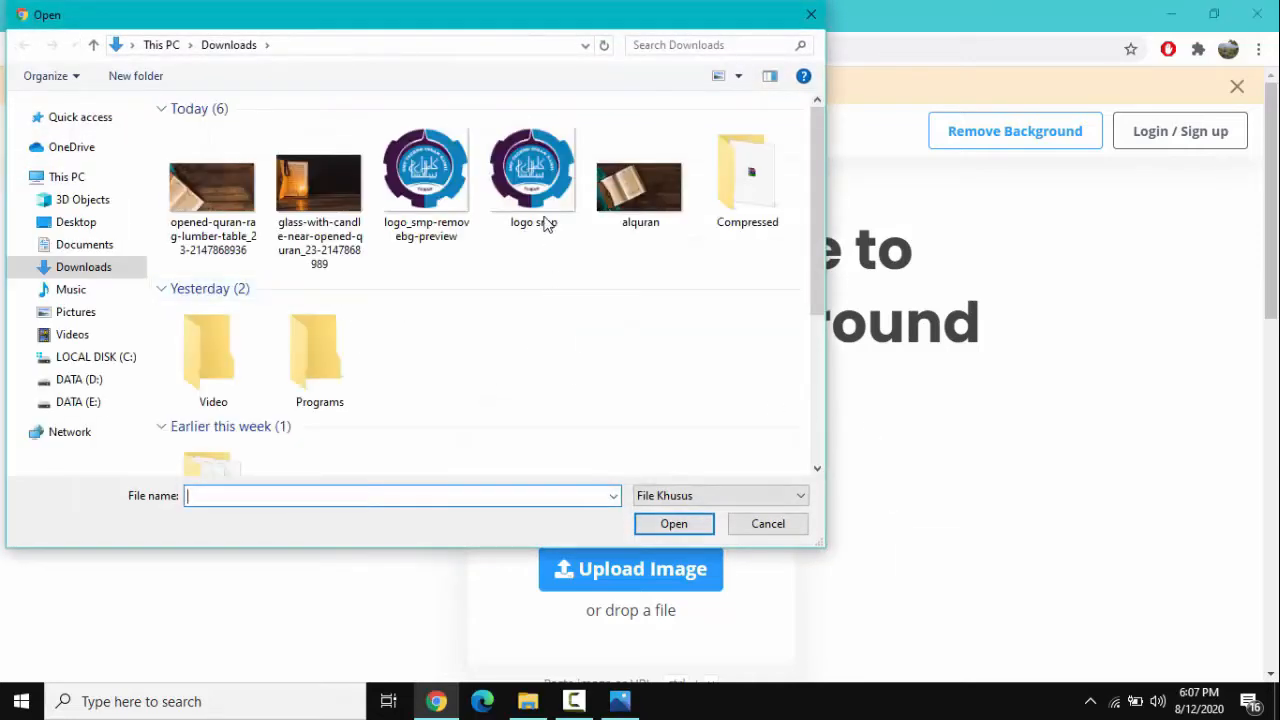
pyautogui.click(534, 187)
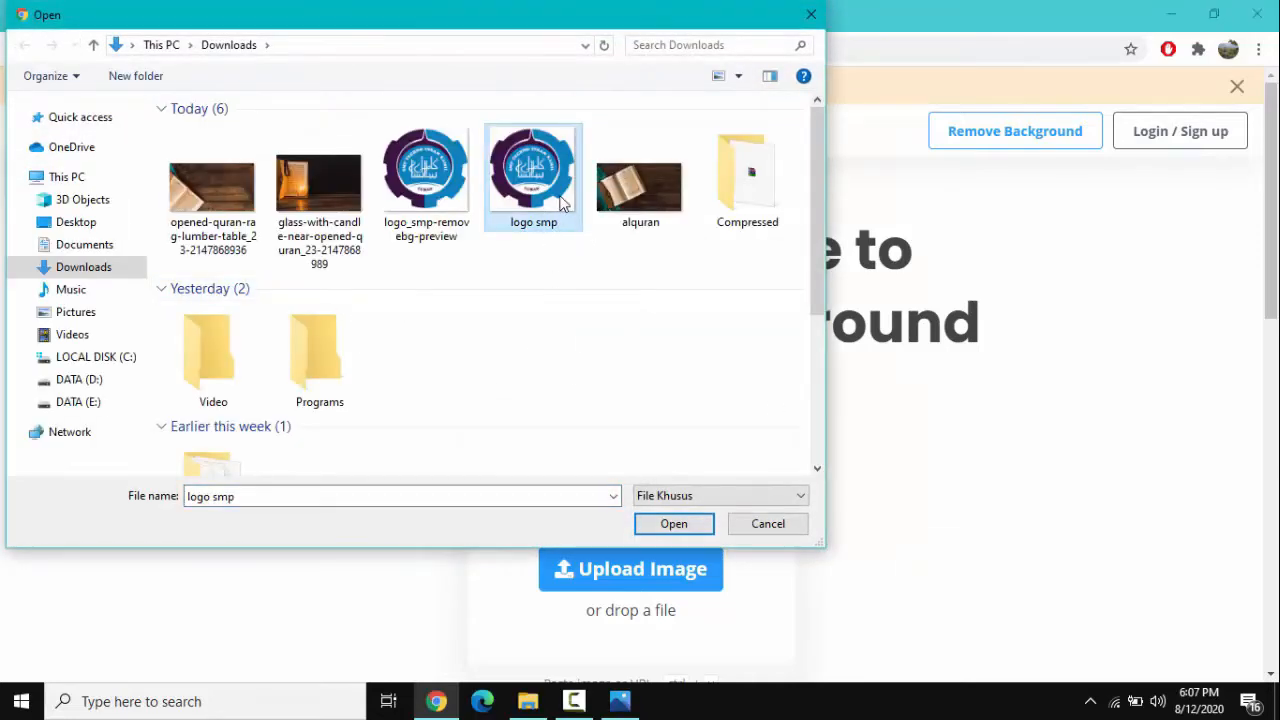
pyautogui.click(672, 524)
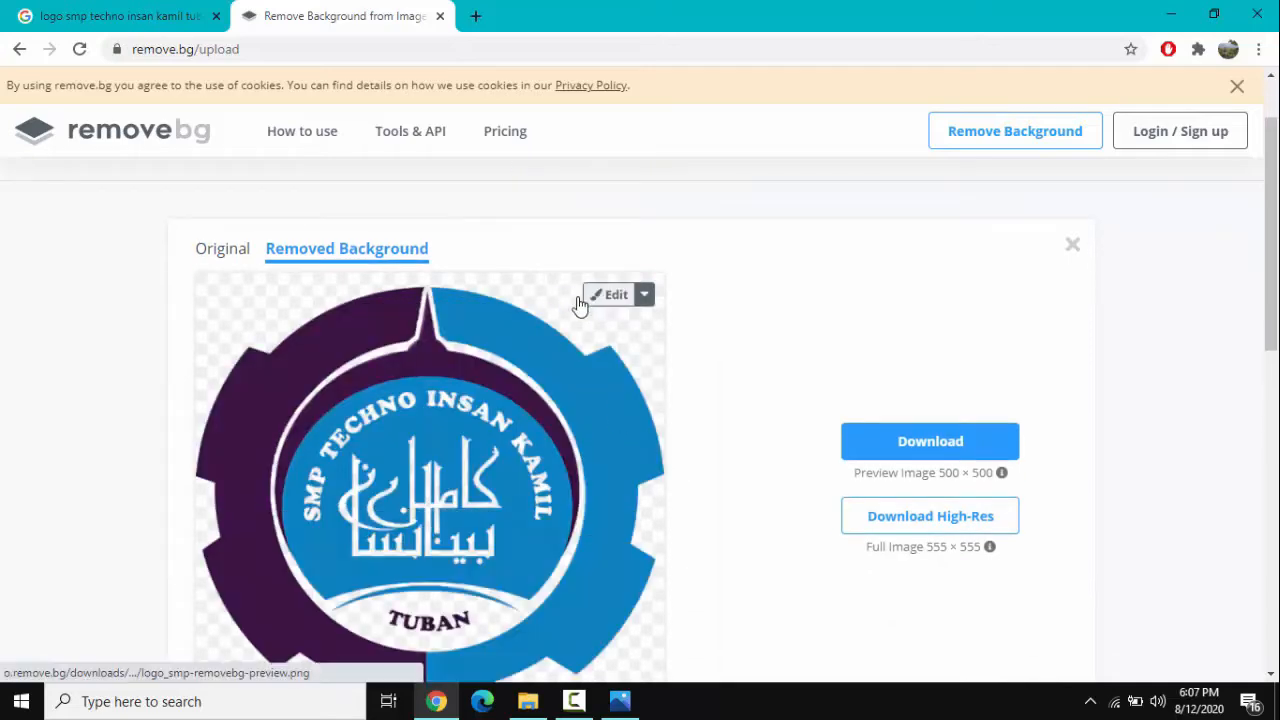
# Download the 500 × 500 preview image of the logo with its background removed, and close the image viewer that opens
pyautogui.scroll(-2, 652, 378)
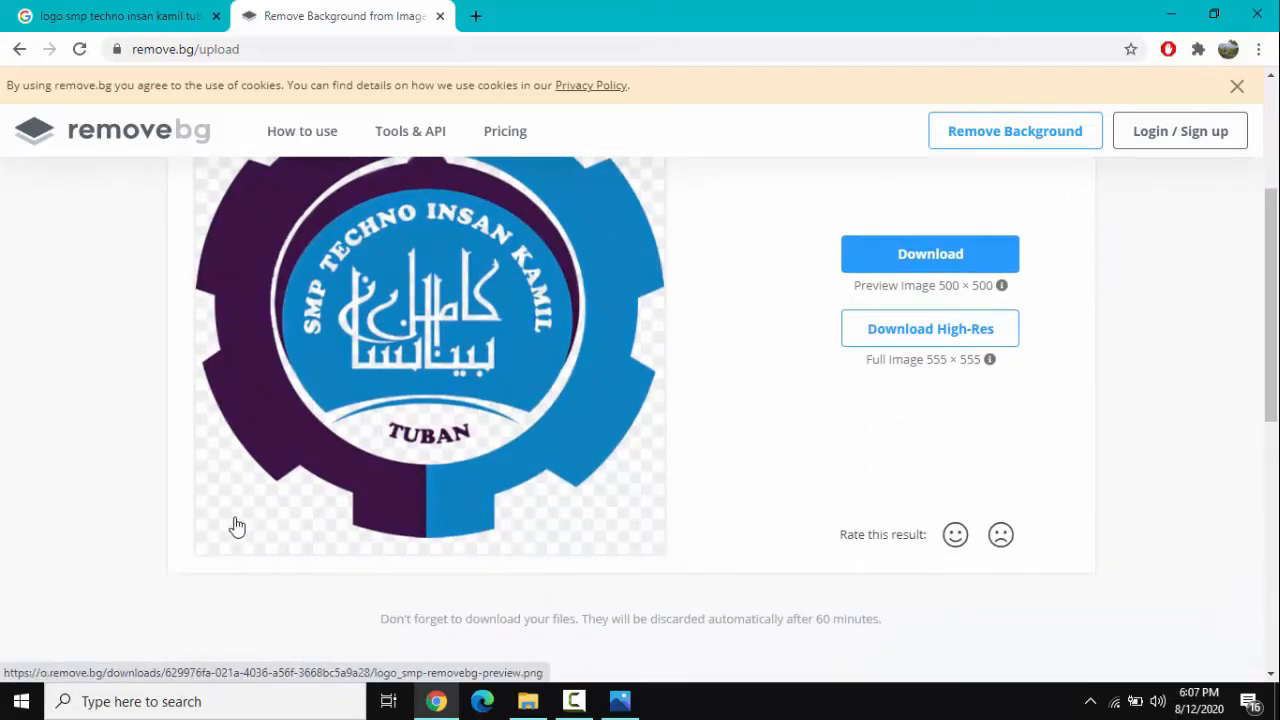
pyautogui.click(930, 264)
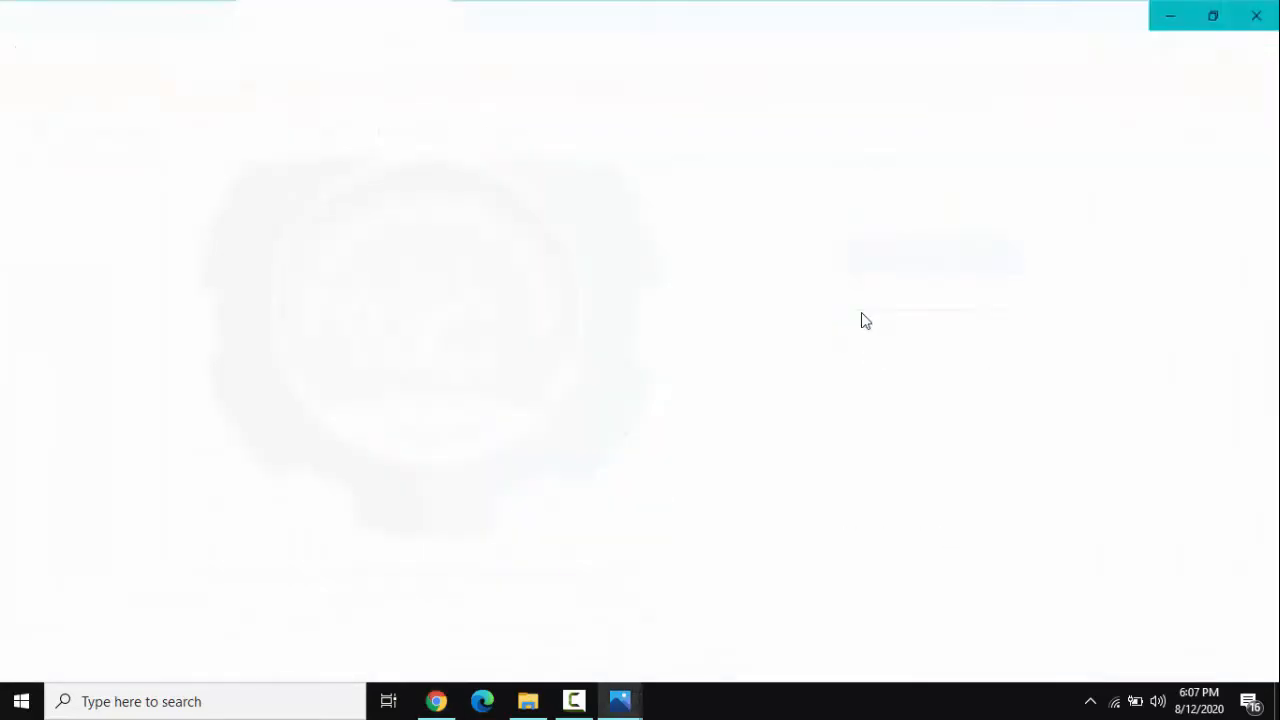
pyautogui.click(1266, 8)
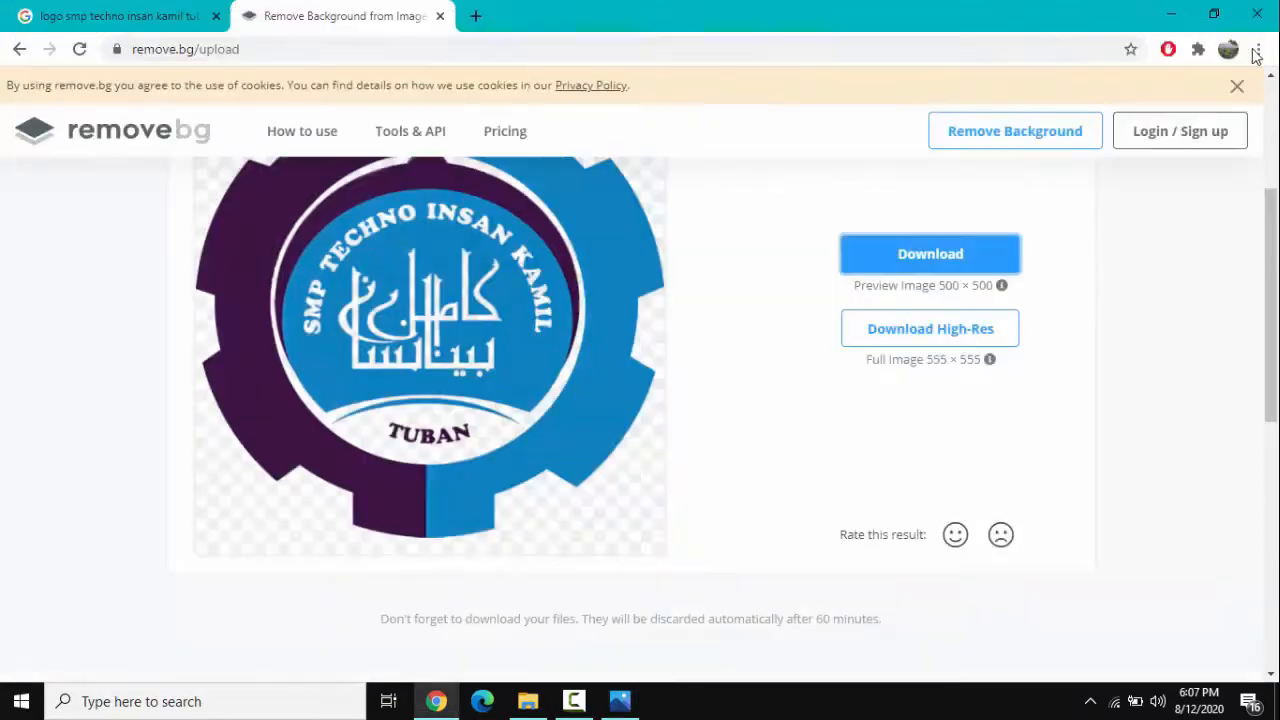
# Check the Downloads folder in File Explorer for the background-free logo, and return to the browser
pyautogui.click(524, 703)
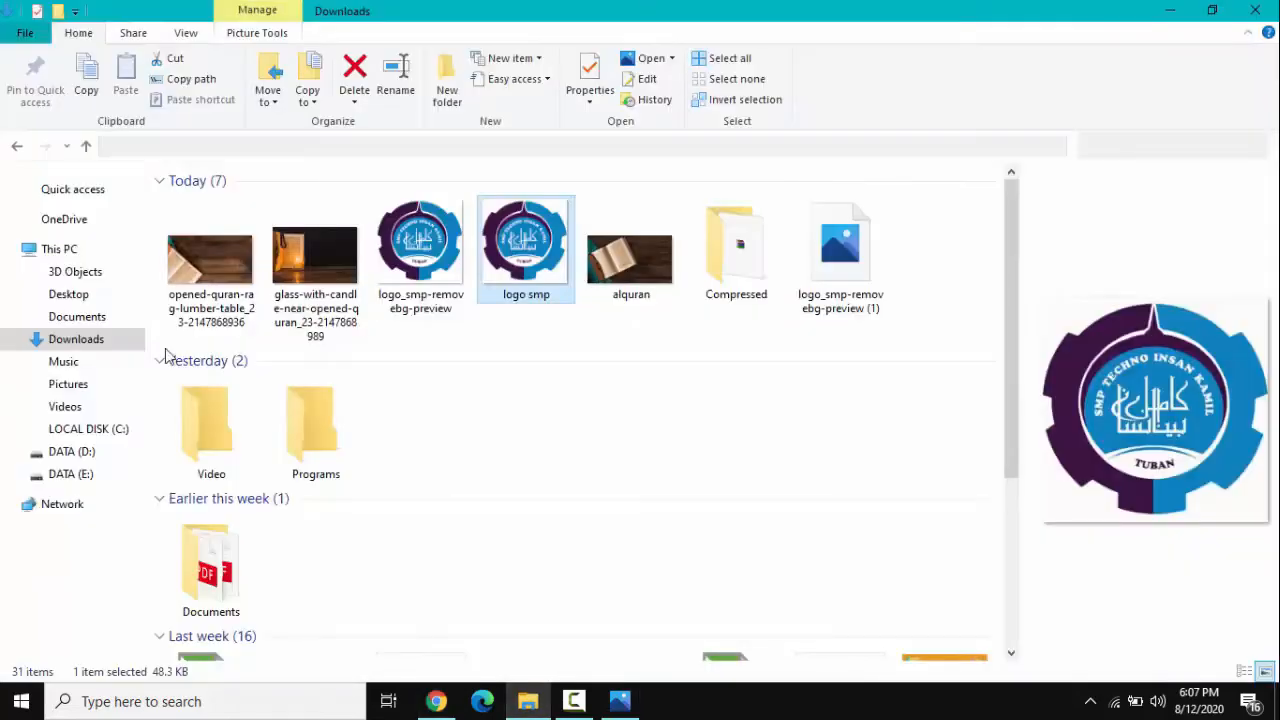
pyautogui.click(78, 340)
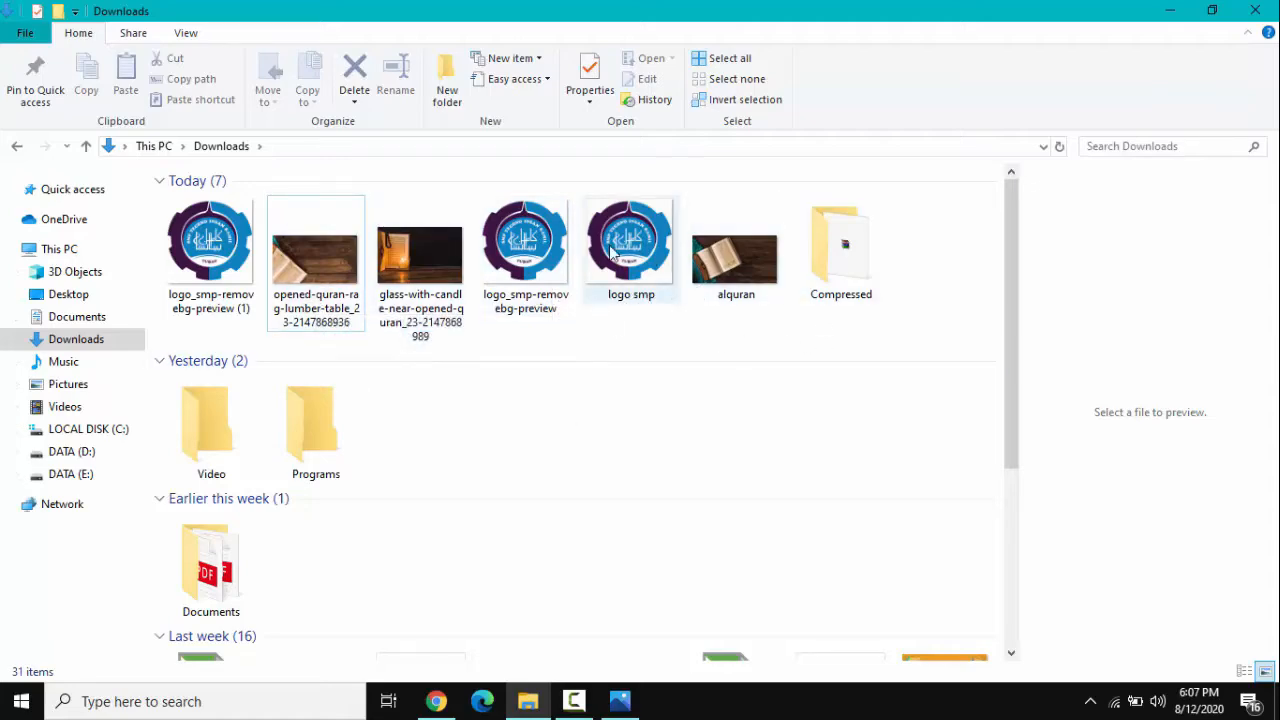
pyautogui.click(1166, 12)
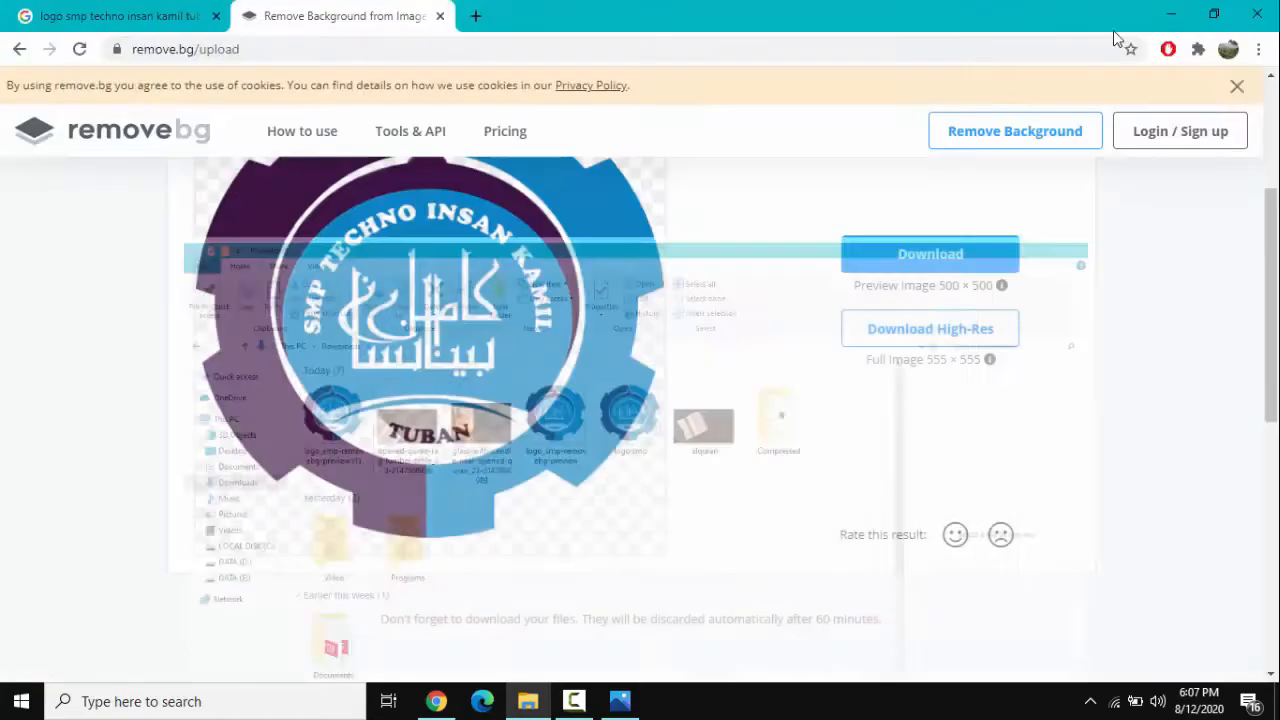
# Run a Google search for "hadist tentang membaca al quran" in a new tab
pyautogui.click(476, 16)
pyautogui.click(460, 49)
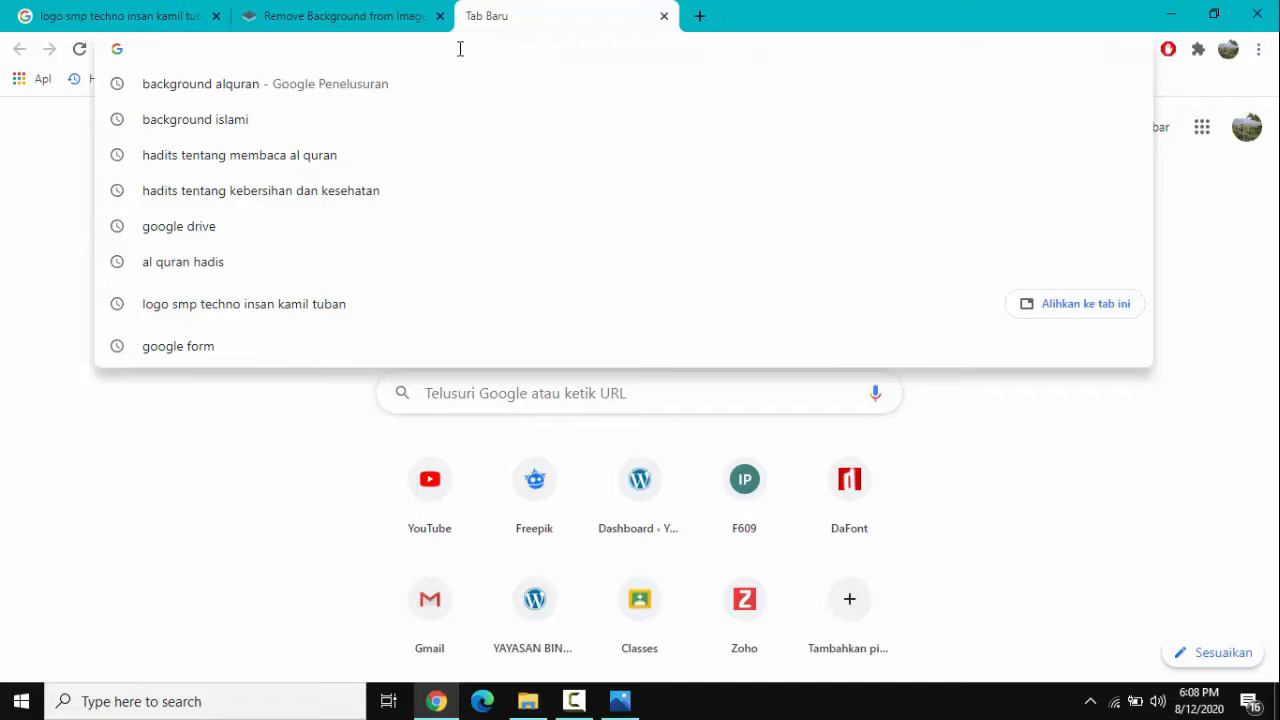
pyautogui.write('ha')
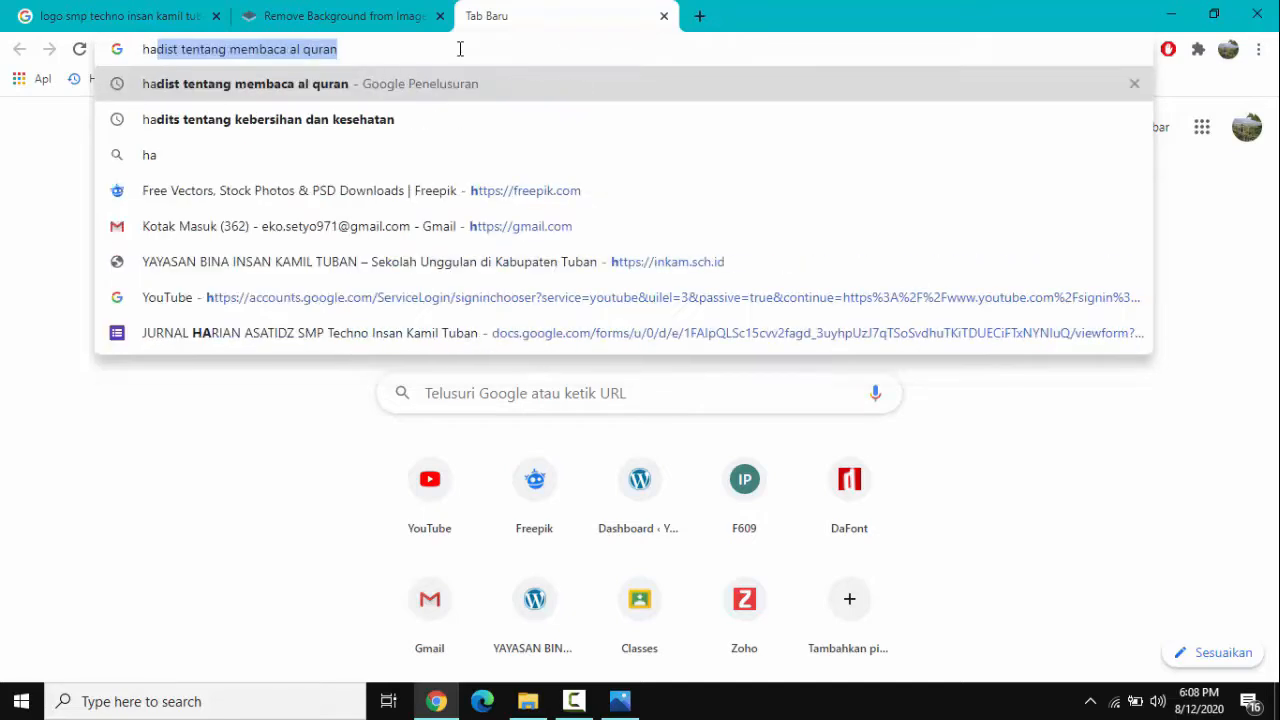
pyautogui.write('dist te')
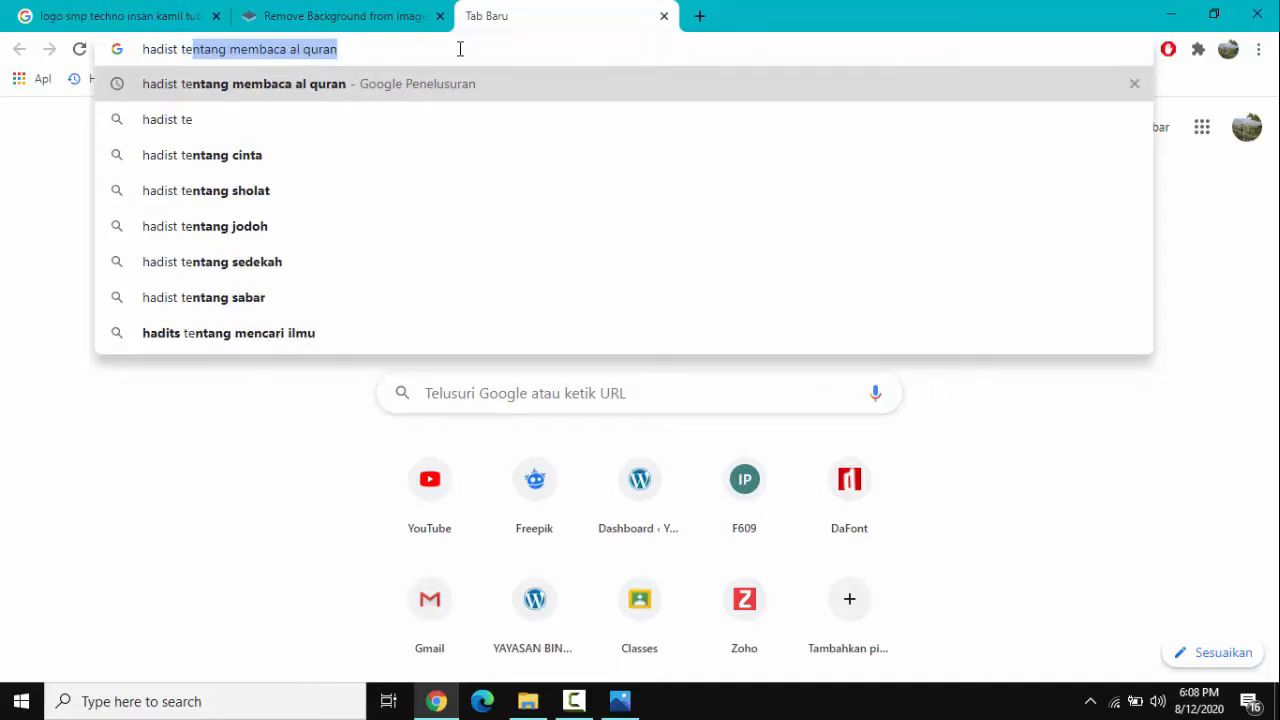
pyautogui.press('Return')
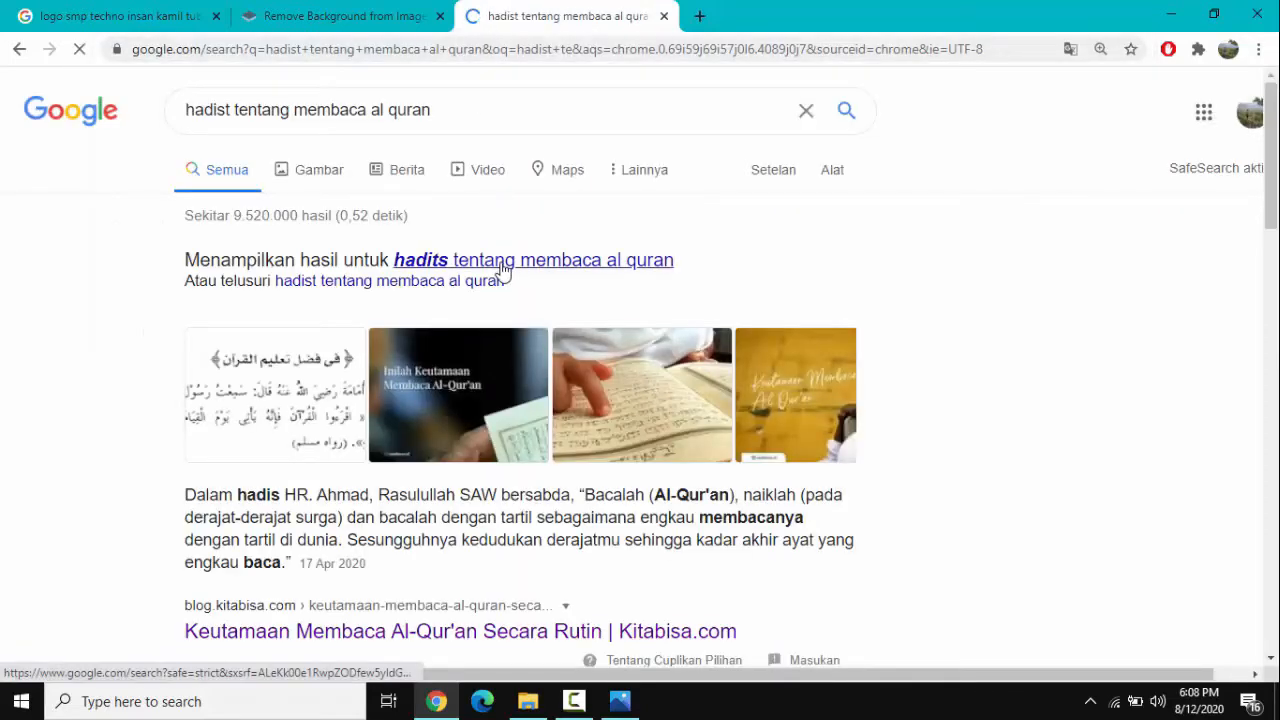
# Look through the search results and open the Kitabisa article "Keutamaan Membaca Al-Qur'an Secara Rutin"
pyautogui.scroll(-2, 362, 214)
pyautogui.scroll(2, 340, 215)
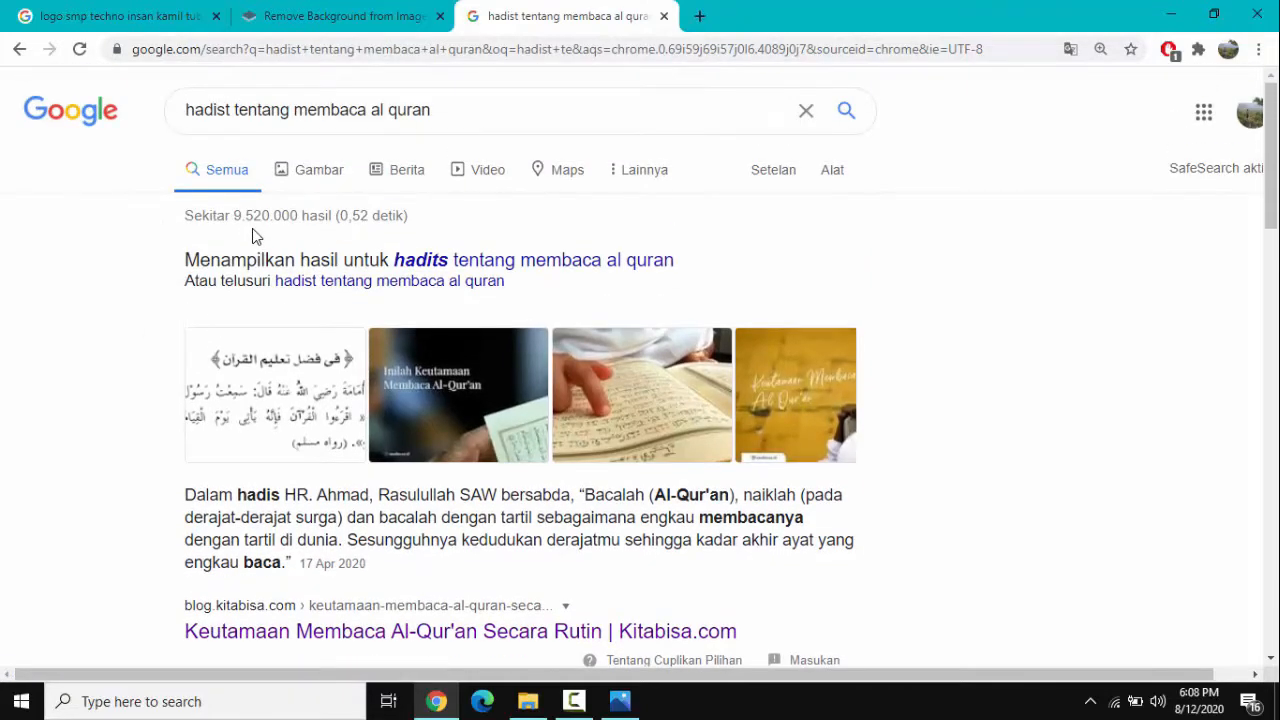
pyautogui.scroll(-2, 310, 415)
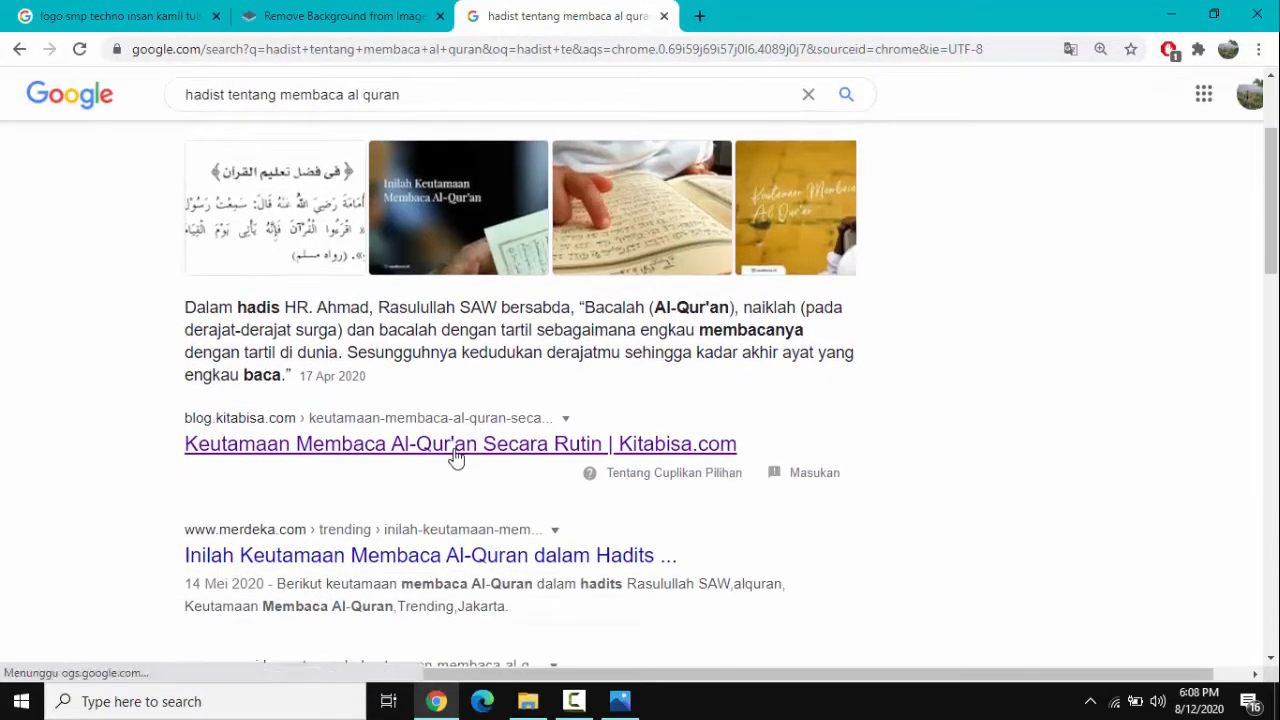
pyautogui.click(455, 457)
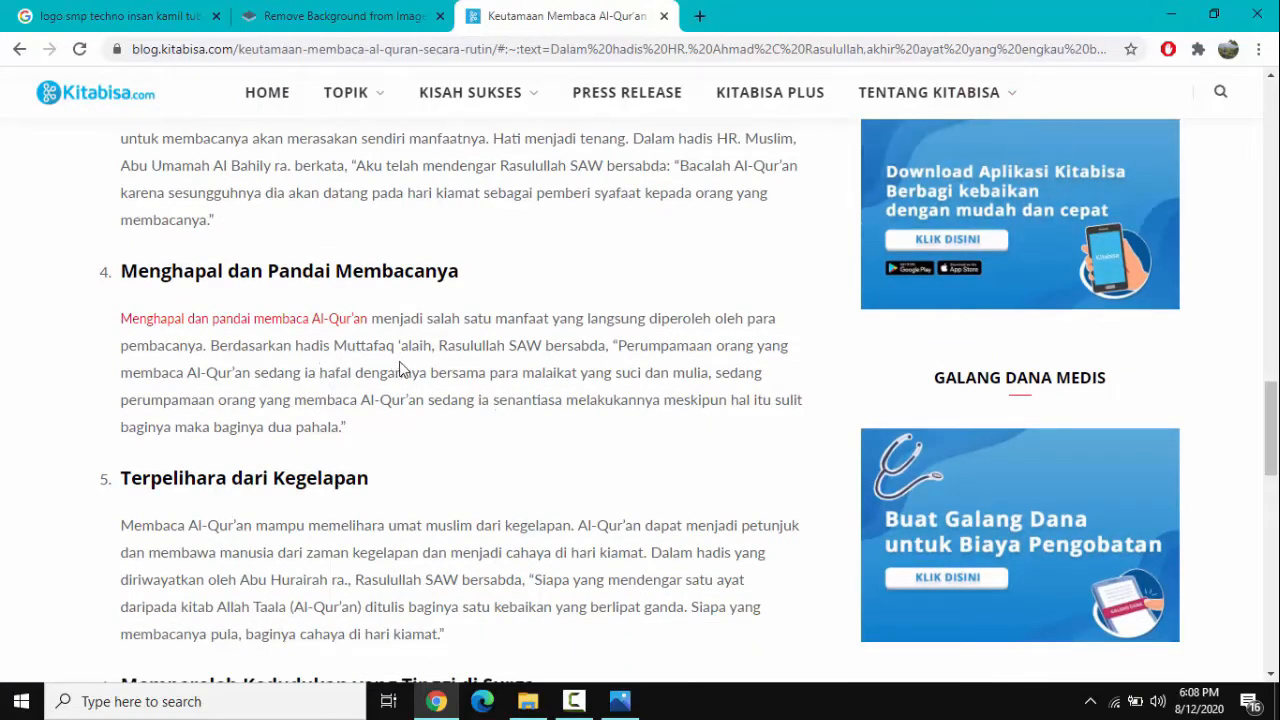
# Select the whole paragraph under the heading "Terpelihara dari Kegelapan" in the article
pyautogui.scroll(-1, 445, 400)
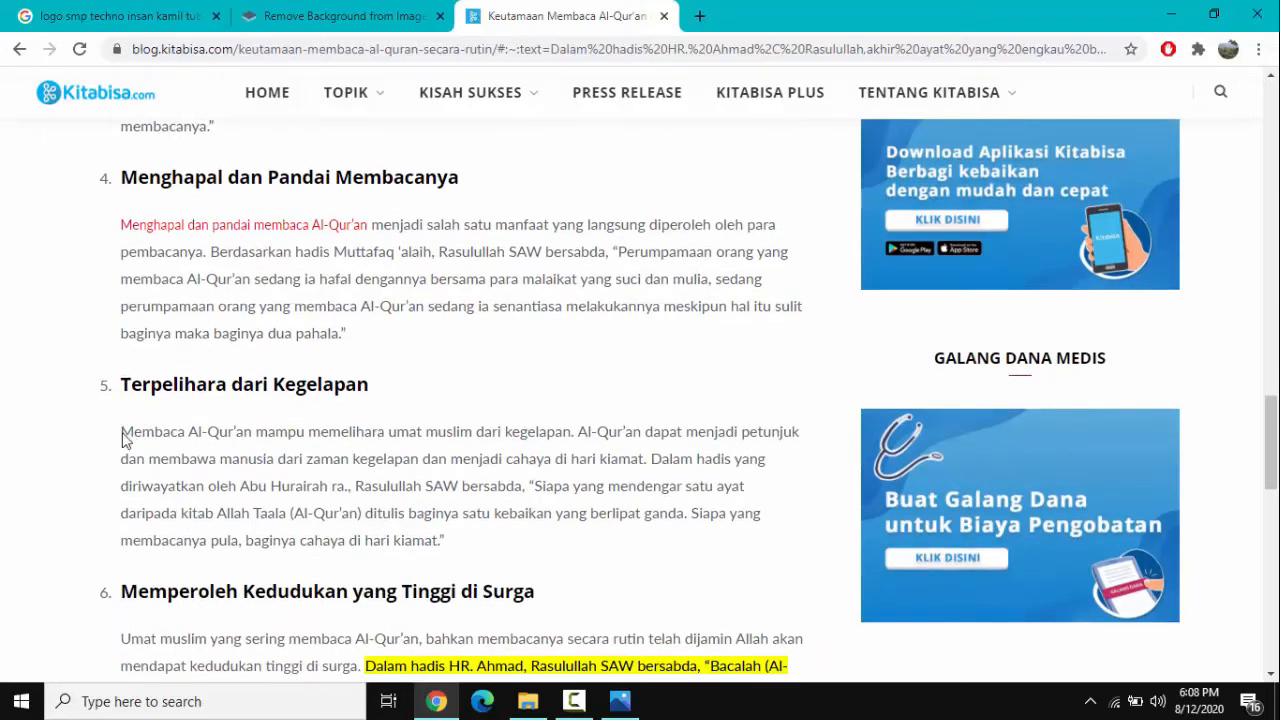
pyautogui.moveTo(122, 439); pyautogui.dragTo(482, 576)
pyautogui.moveTo(121, 432); pyautogui.dragTo(463, 548)
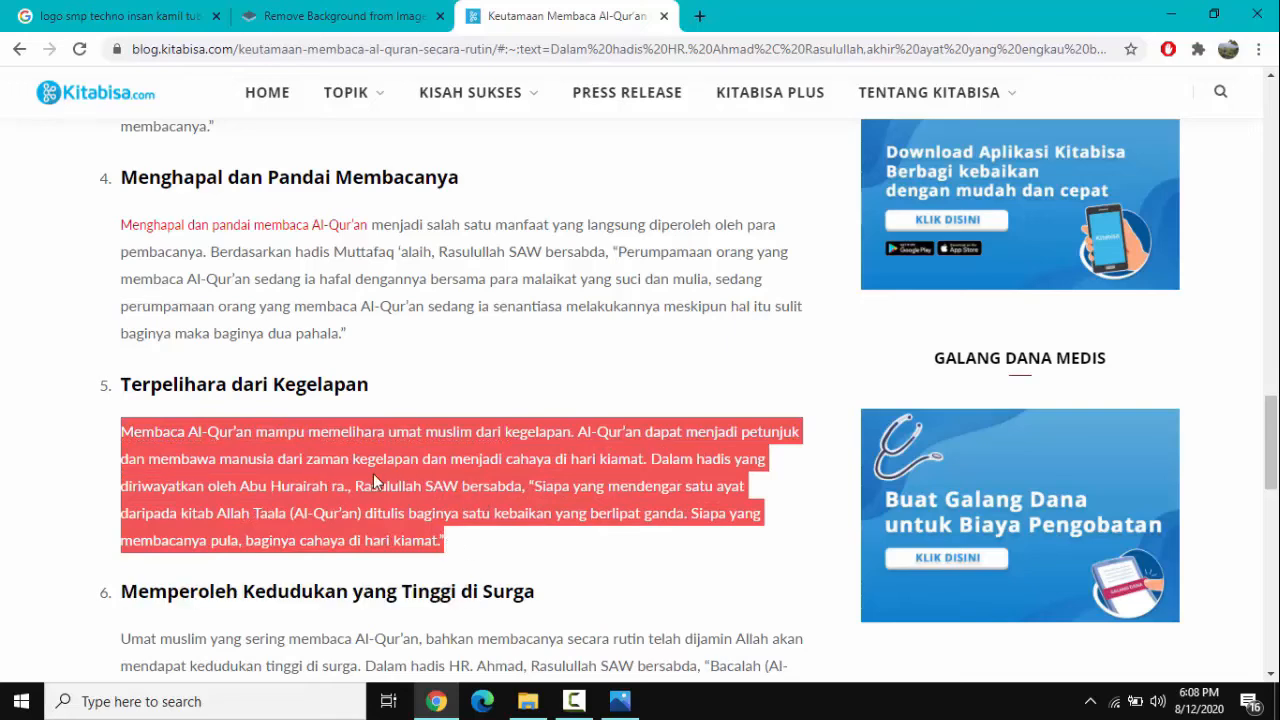
# Review the saved Quran and logo pictures in the Downloads folder, and minimize File Explorer and the browser
pyautogui.click(527, 701)
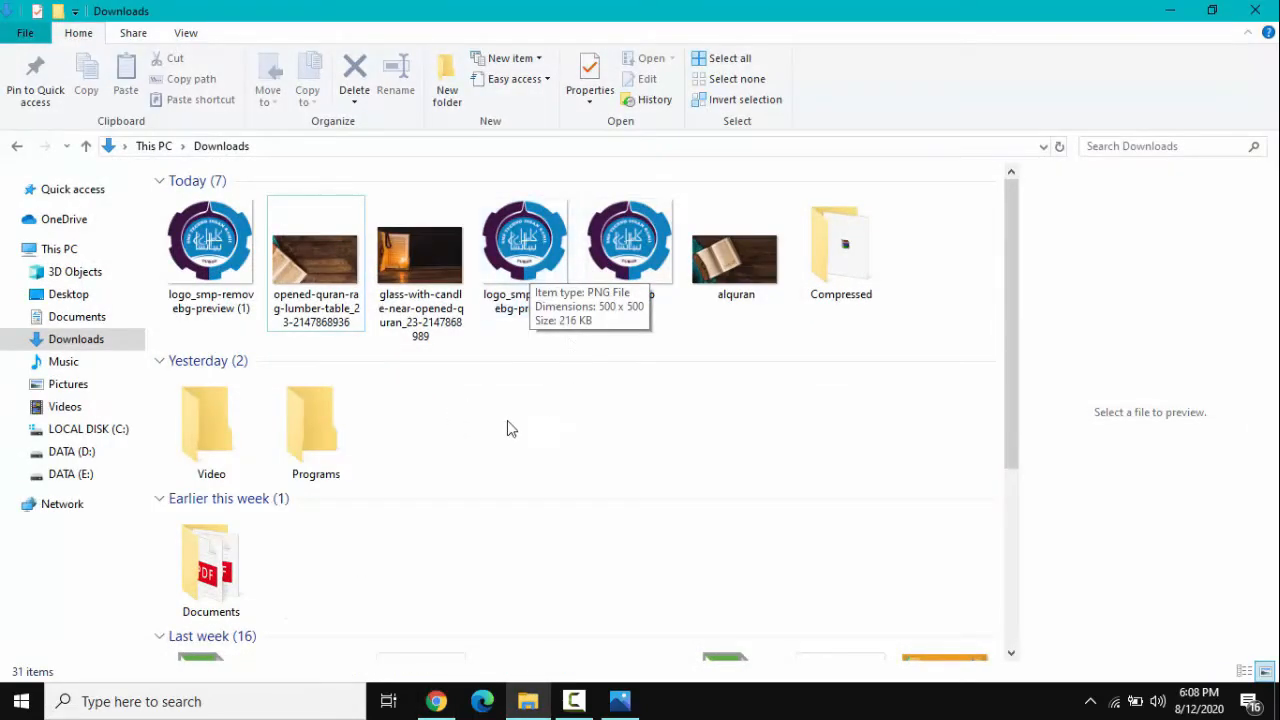
pyautogui.click(350, 262)
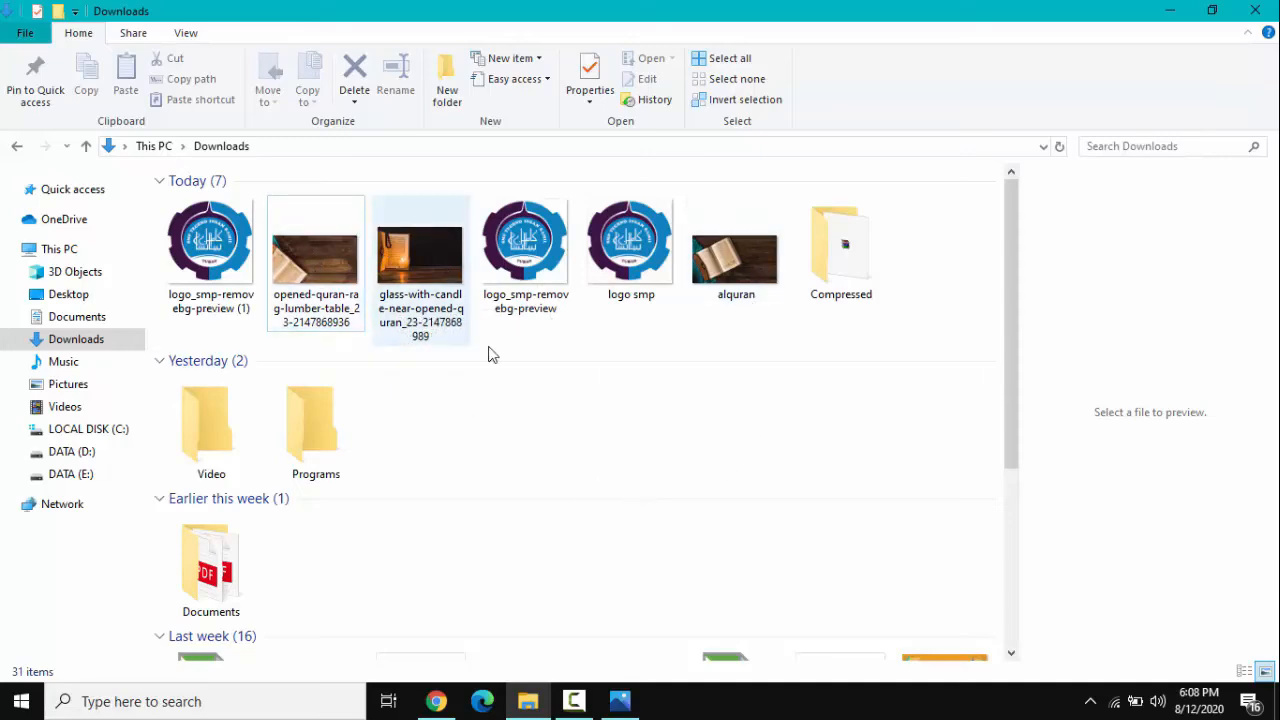
pyautogui.click(1170, 12)
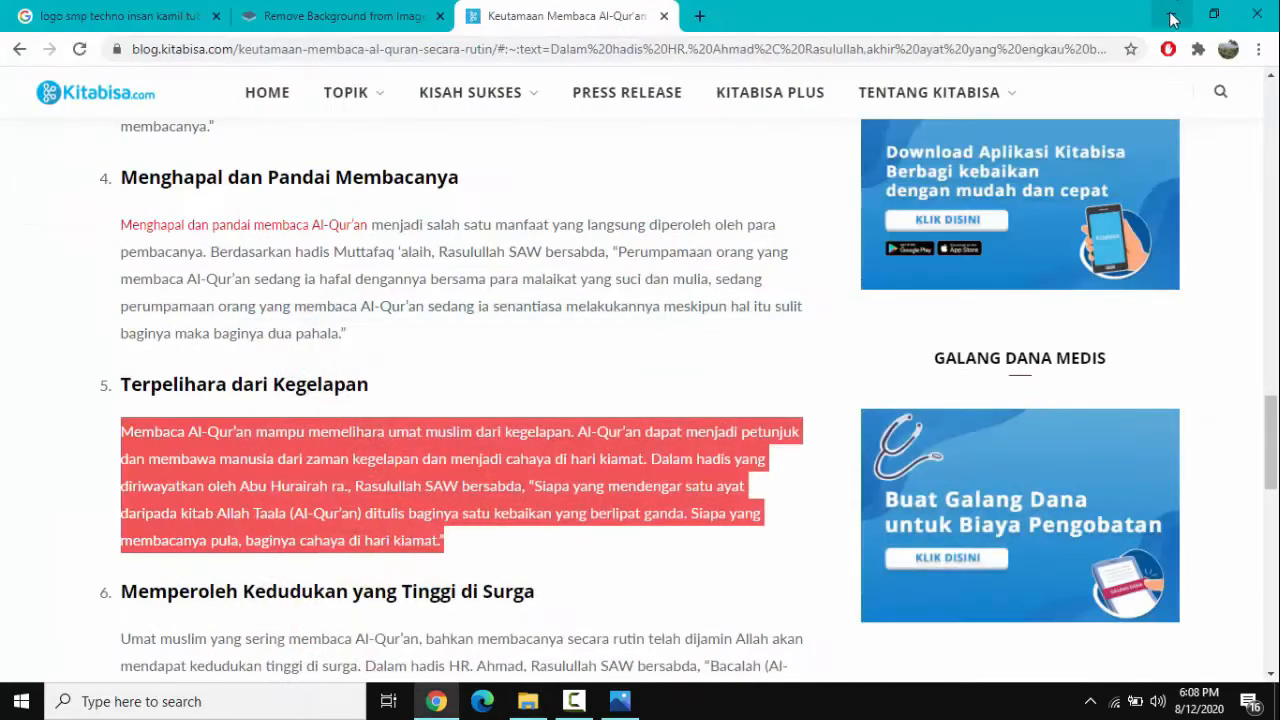
pyautogui.click(1172, 18)
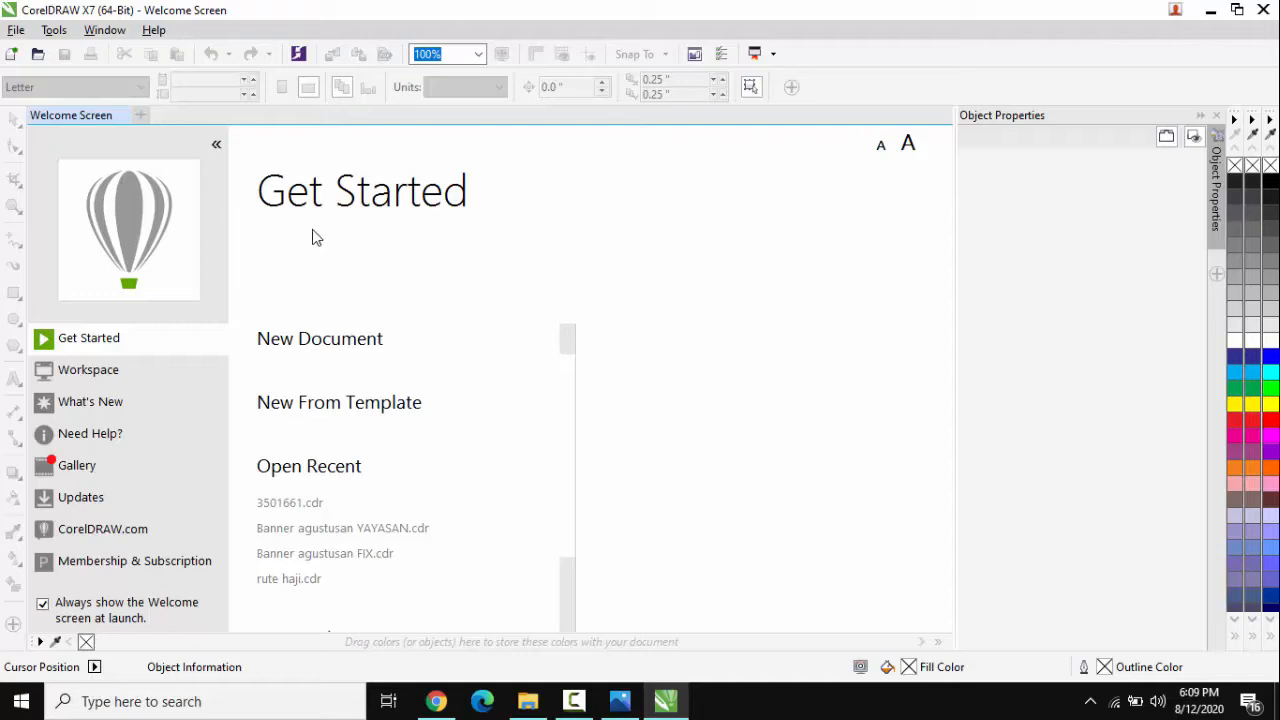
# Start a new document and name it "poster hadist"
pyautogui.click(16, 30)
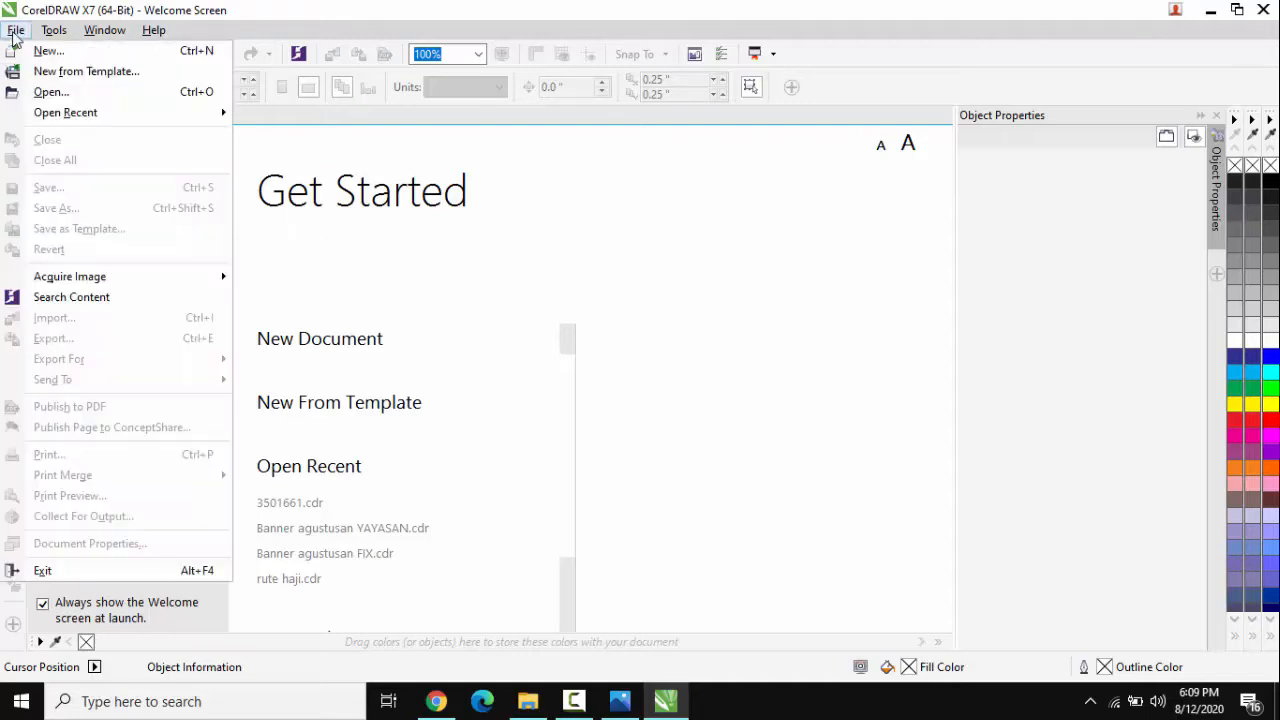
pyautogui.click(51, 53)
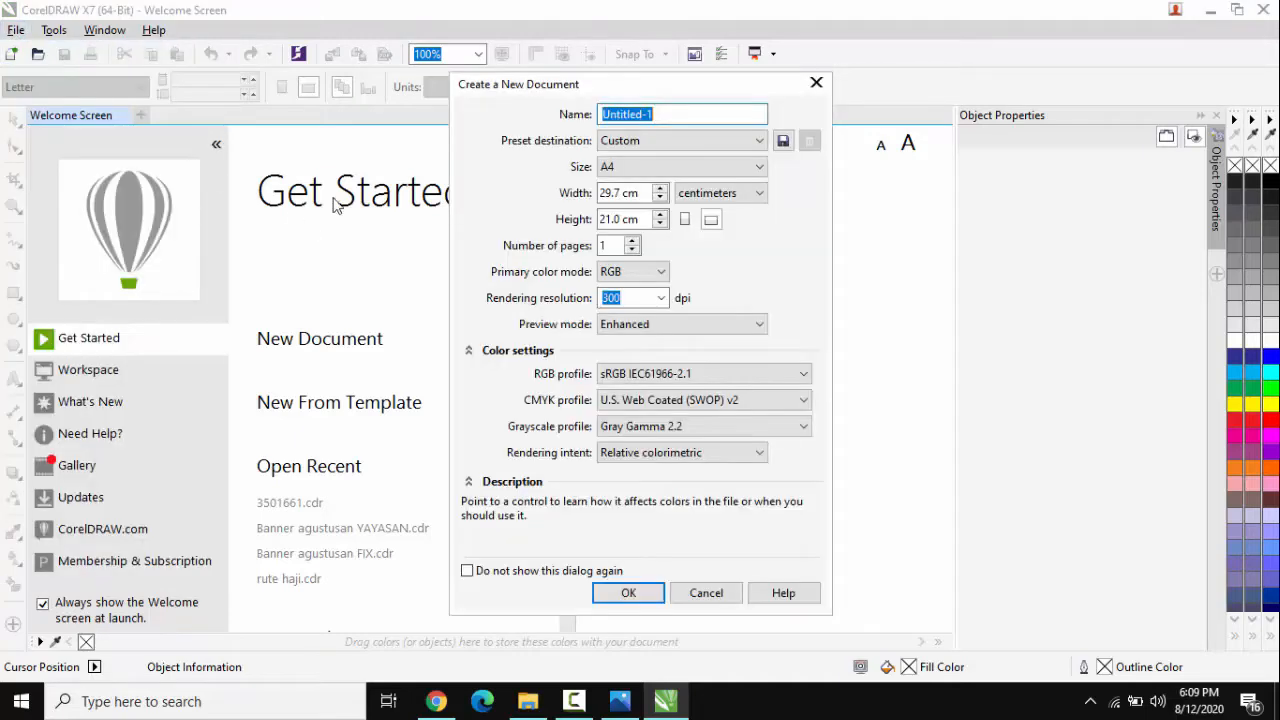
pyautogui.write('po')
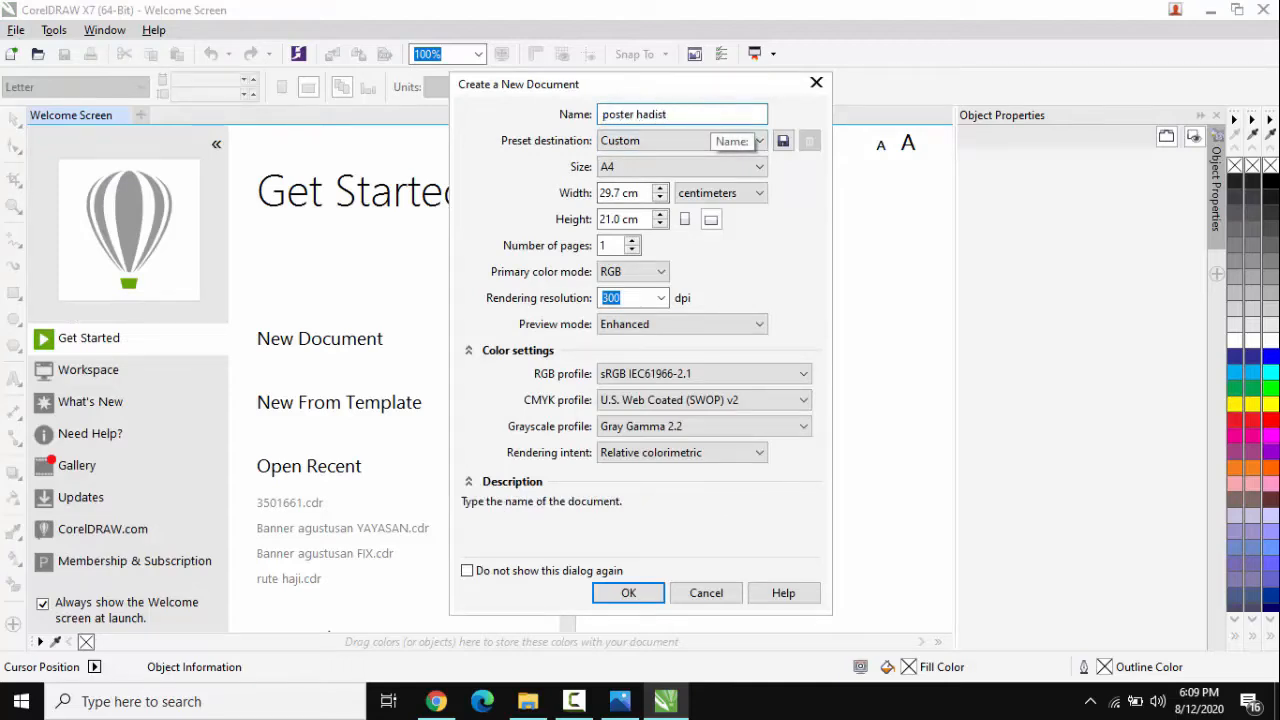
pyautogui.write('ster hadist')
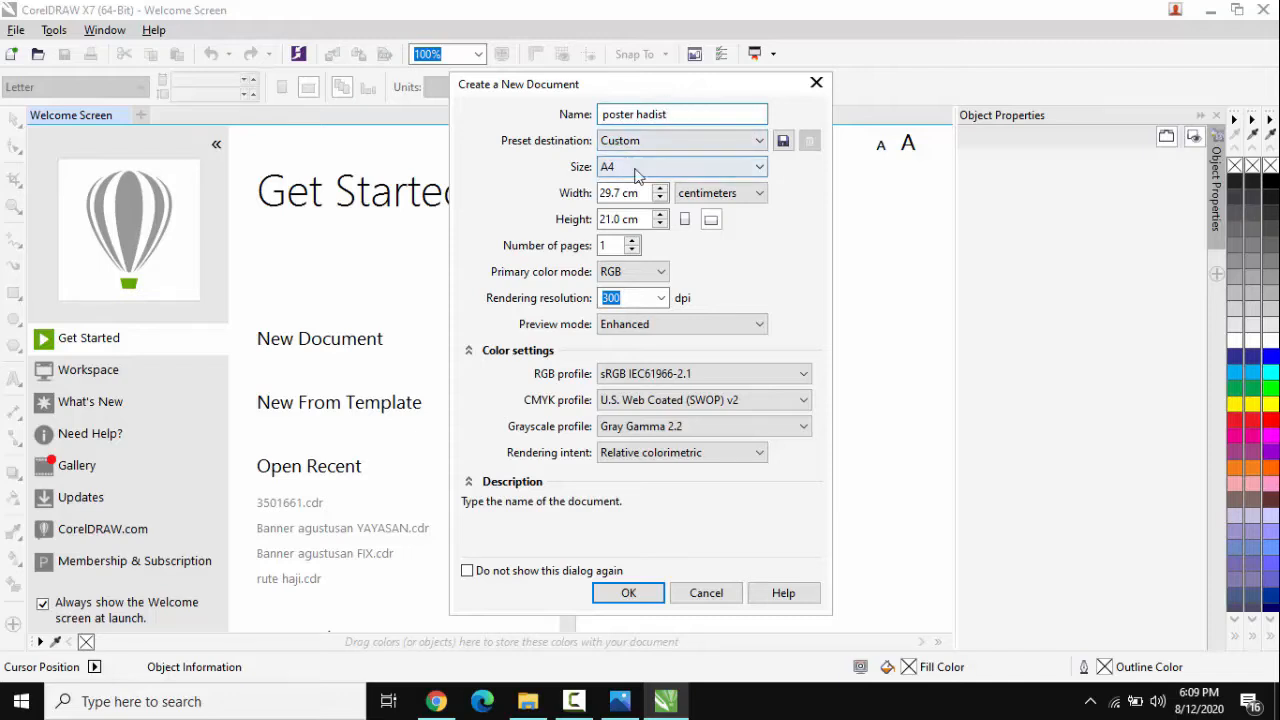
# Set the page size to A4 in centimeters with landscape orientation, and create the document
pyautogui.click(672, 166)
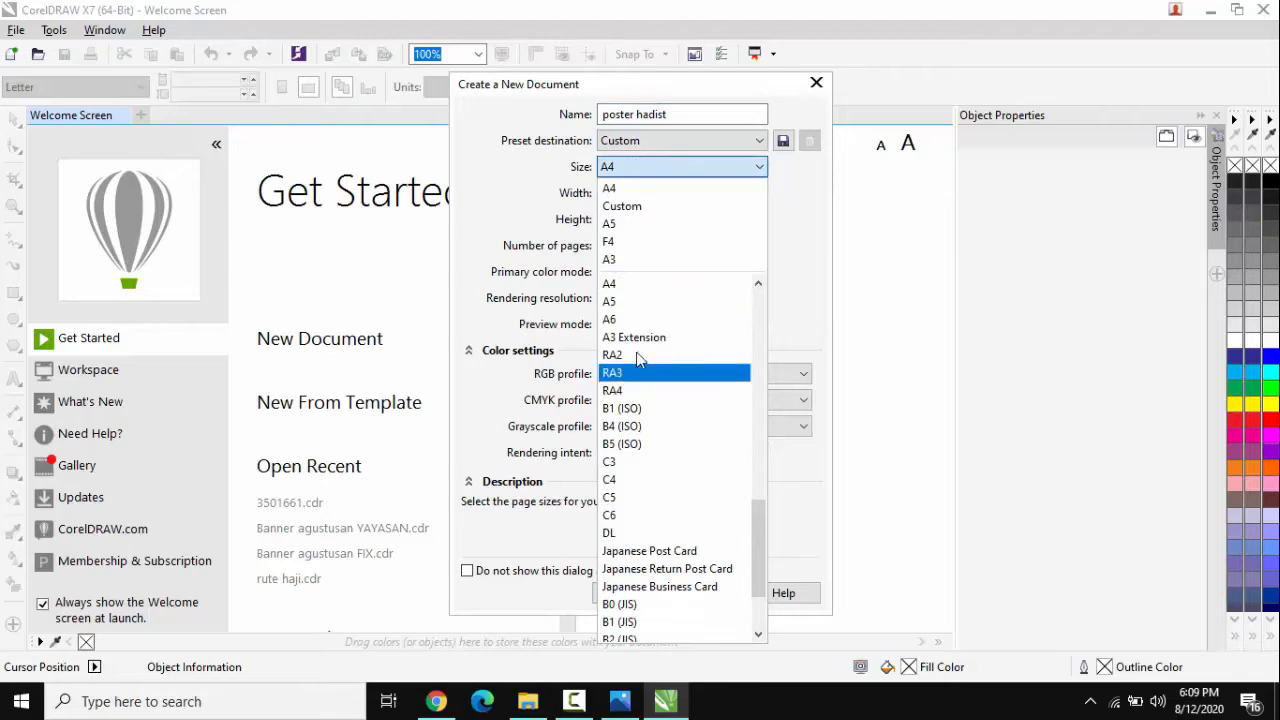
pyautogui.scroll(-2, 680, 400)
pyautogui.moveTo(760, 541); pyautogui.dragTo(749, 277)
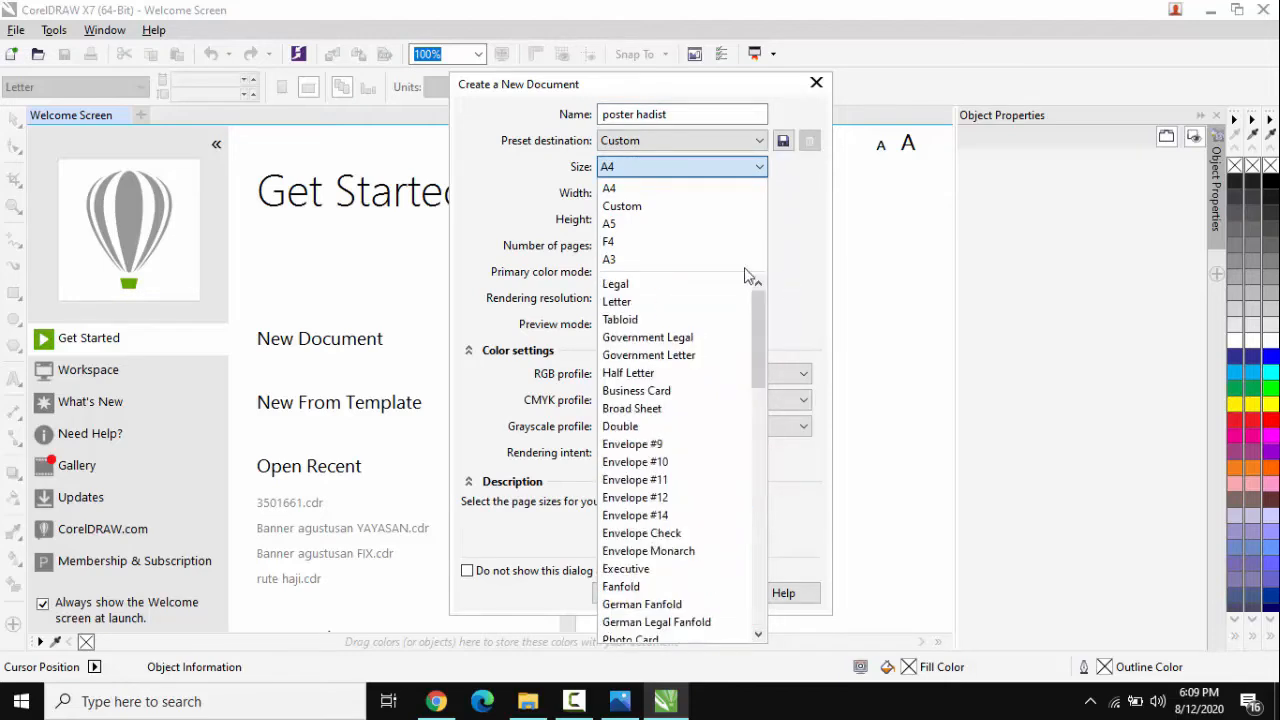
pyautogui.click(613, 190)
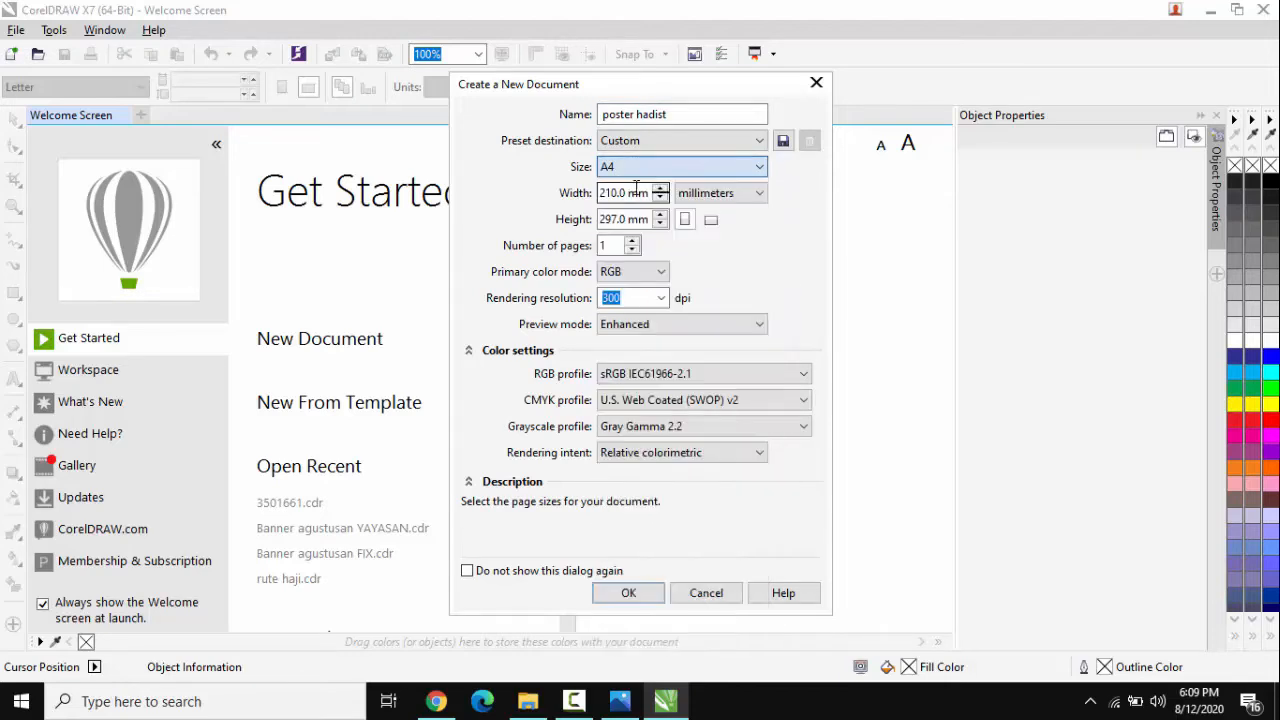
pyautogui.click(735, 198)
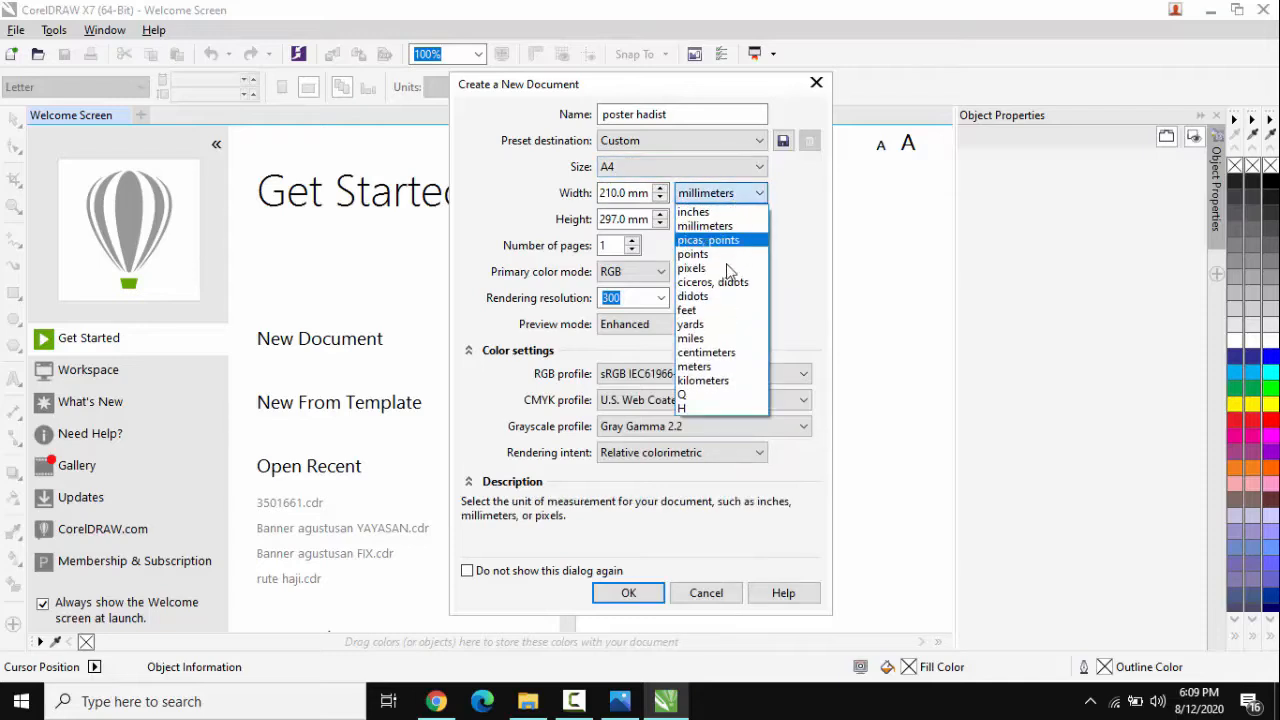
pyautogui.click(717, 354)
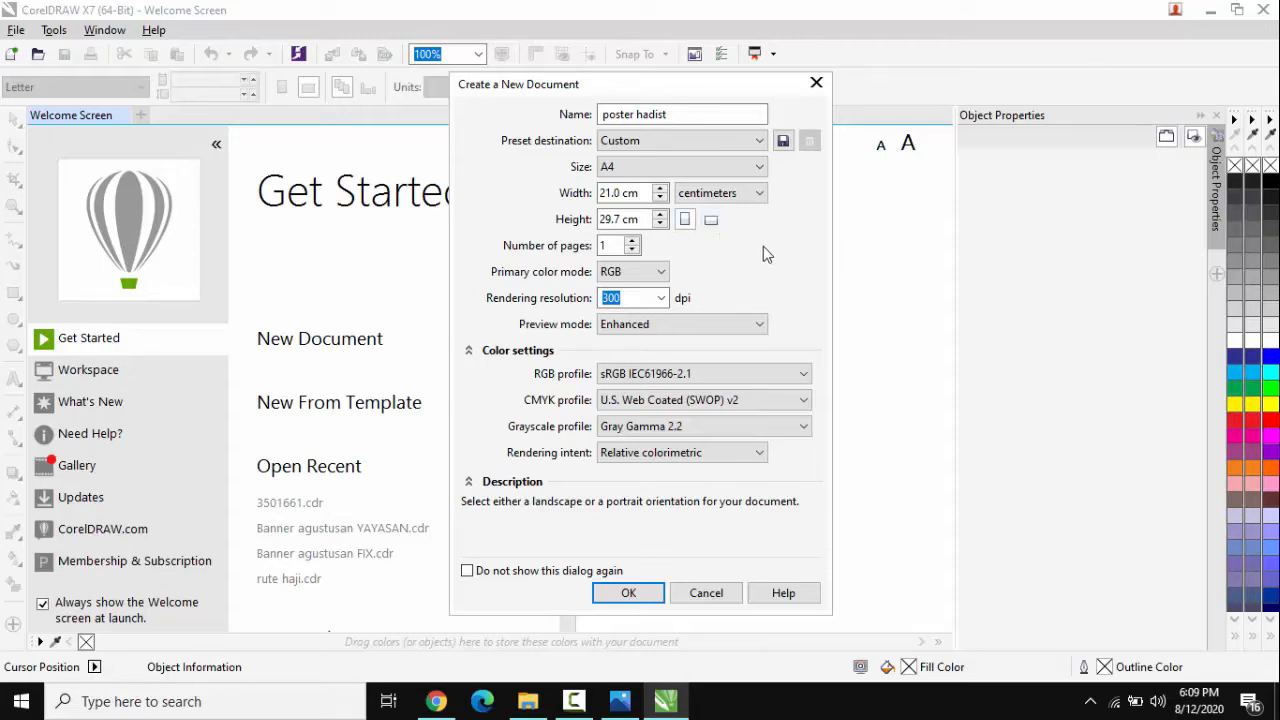
pyautogui.click(712, 222)
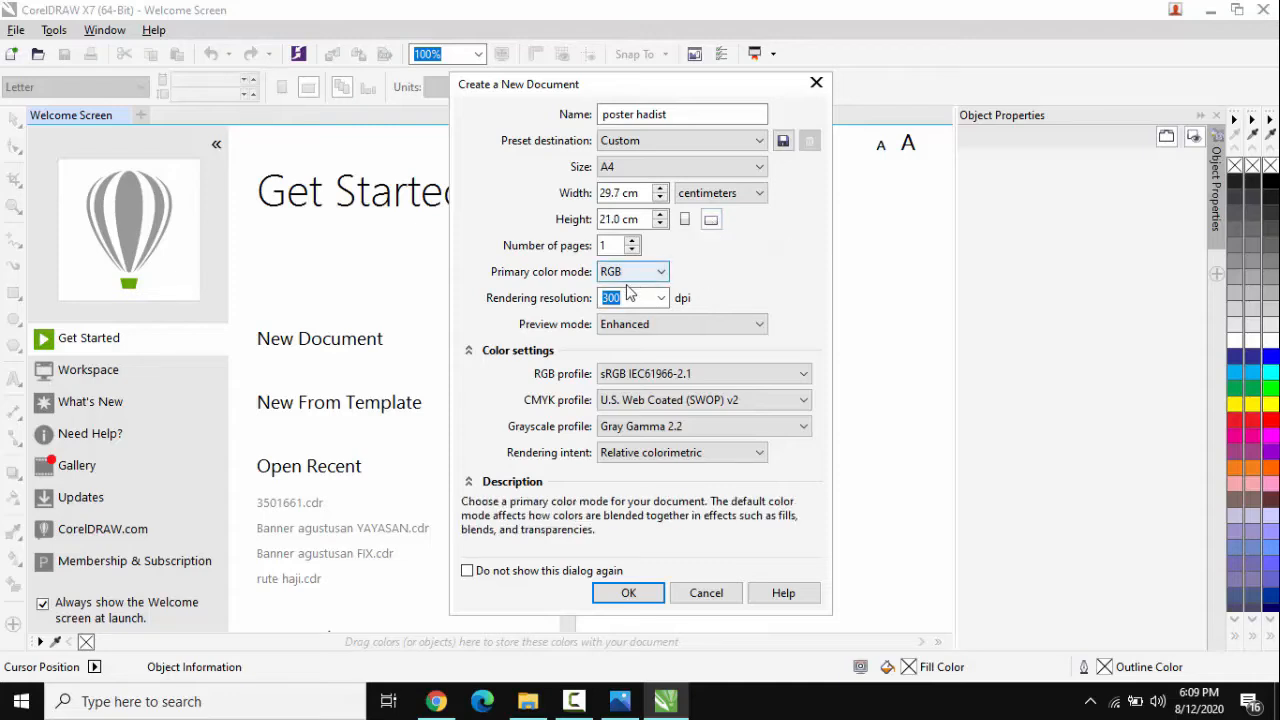
pyautogui.click(640, 593)
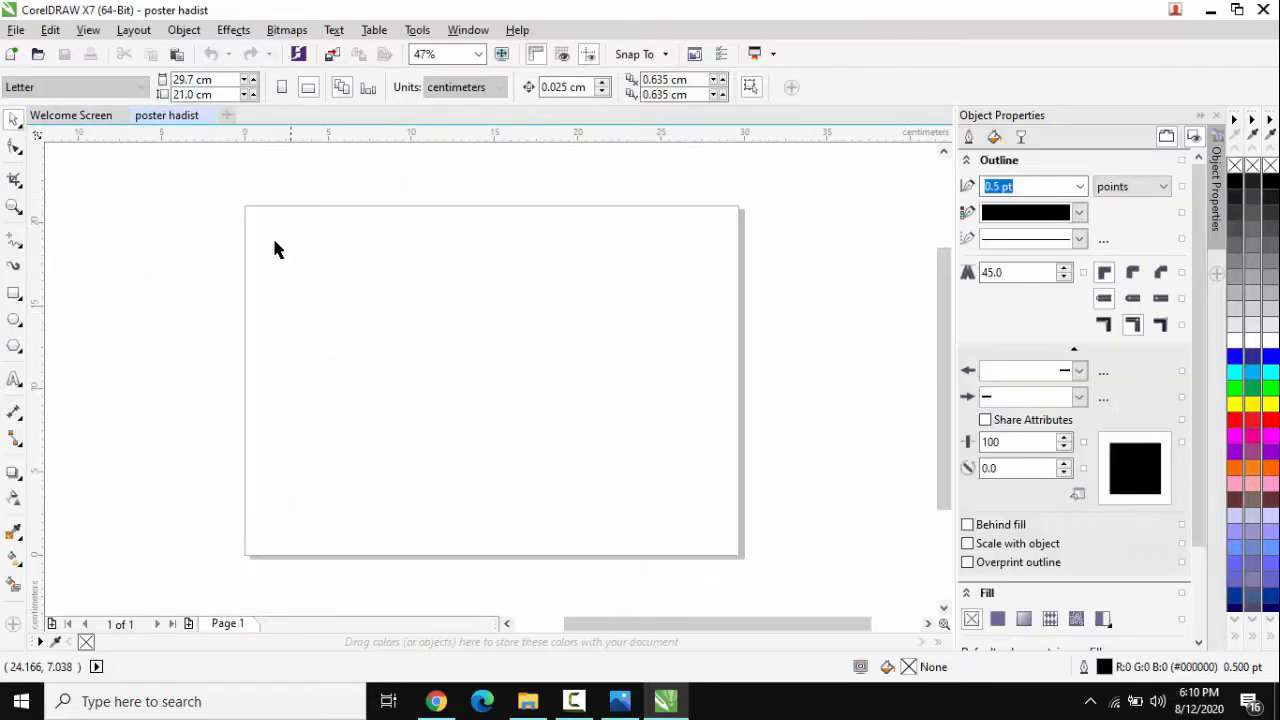
# Draw a zigzag curve about 21.5 cm wide and 9.5 cm high with the Polyline tool, and undo it
pyautogui.moveTo(180, 185); pyautogui.dragTo(766, 594)
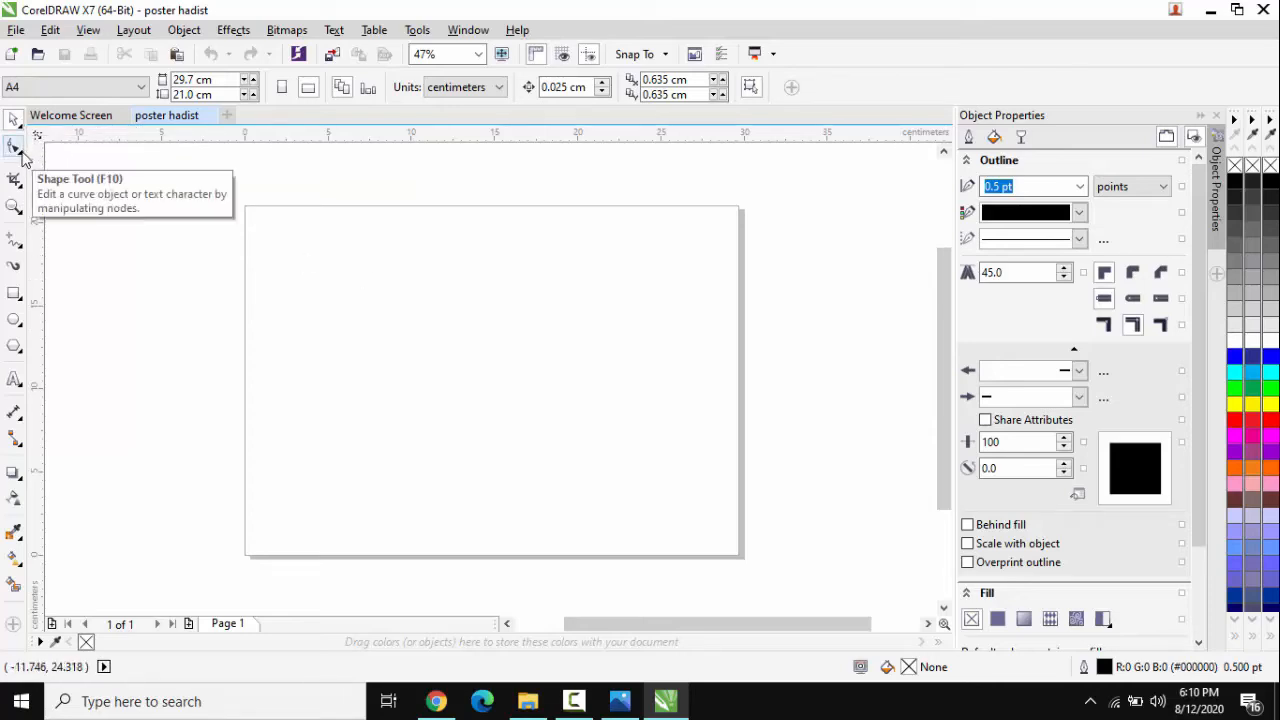
pyautogui.click(22, 250)
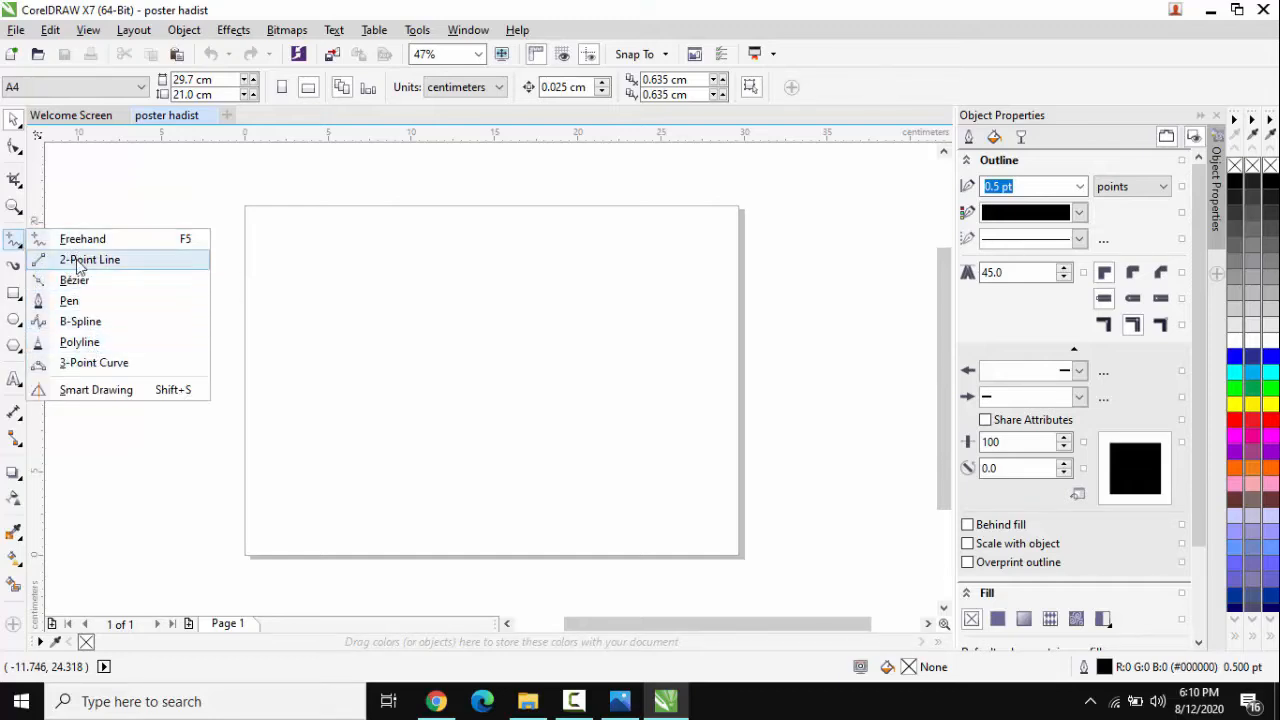
pyautogui.click(80, 342)
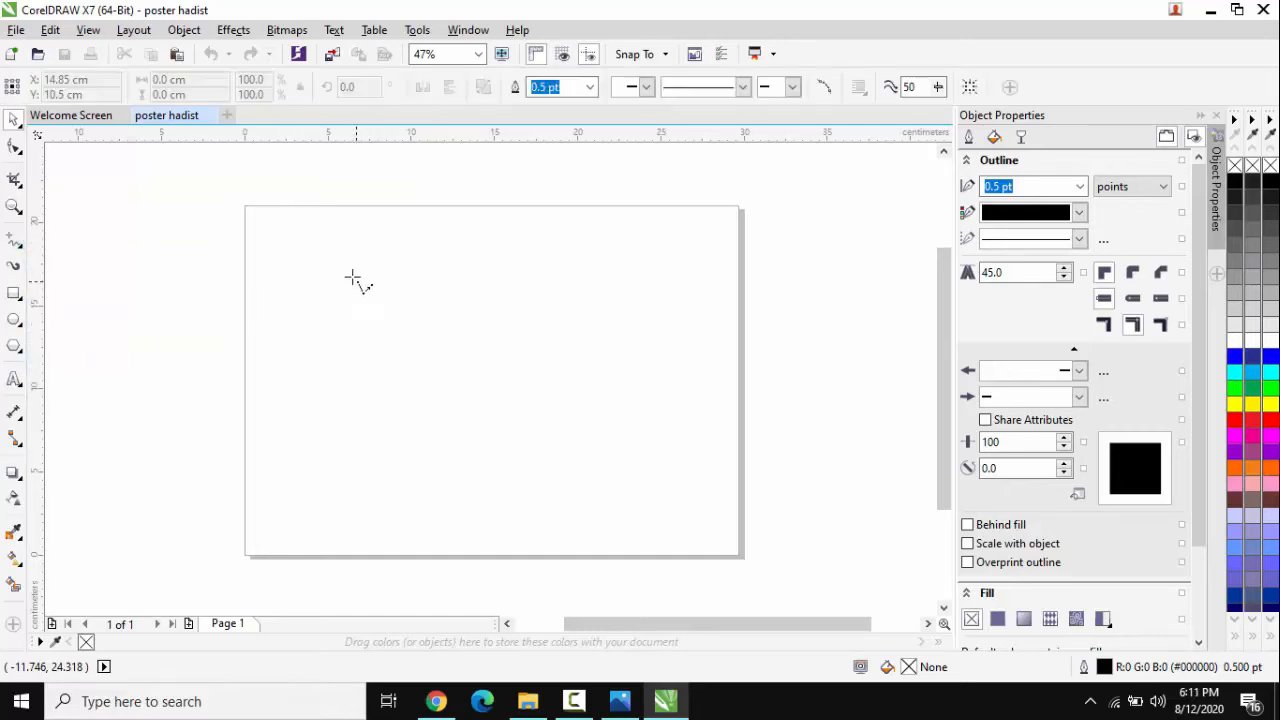
pyautogui.moveTo(310, 263)
pyautogui.mouseDown()
pyautogui.moveTo(577, 278)
pyautogui.moveTo(343, 352)
pyautogui.moveTo(300, 420)
pyautogui.moveTo(286, 349)
pyautogui.moveTo(355, 298)
pyautogui.mouseUp()
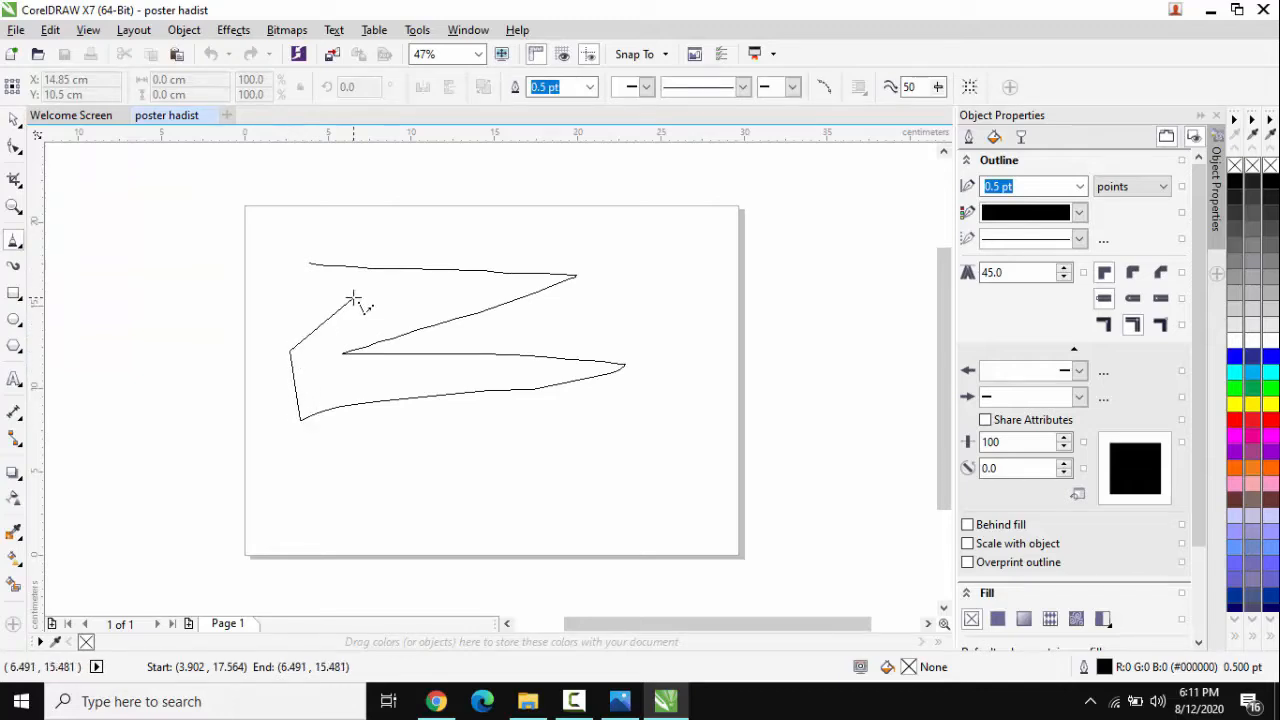
pyautogui.doubleClick(267, 288)
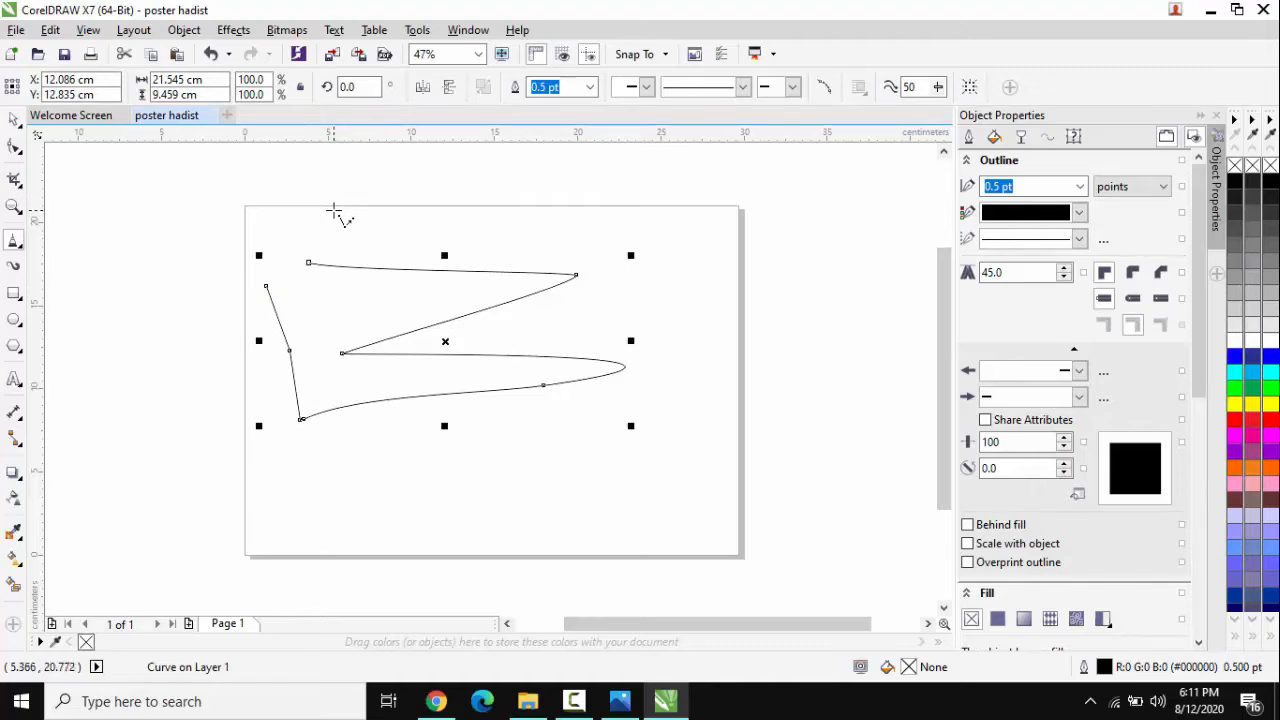
pyautogui.click(213, 55)
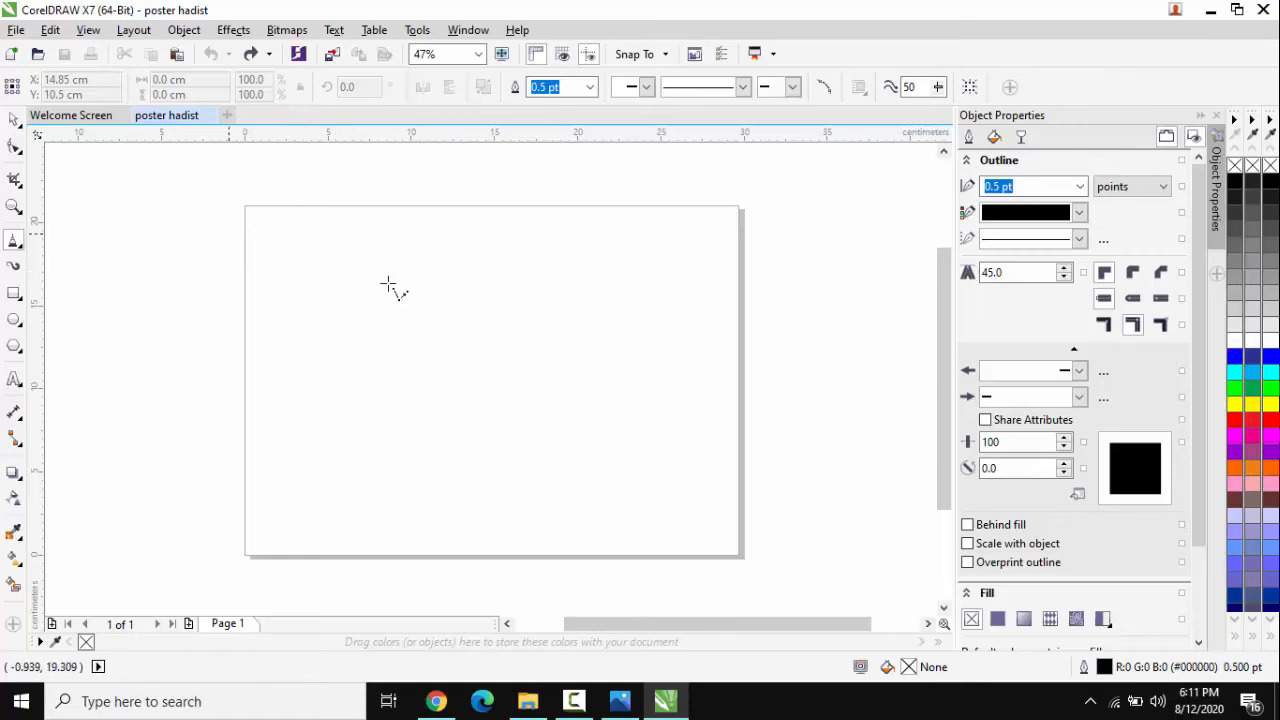
# Draw an open curve about 14 cm wide and 6.9 cm high across the page's left edge, undo it and return to the Pick tool
pyautogui.moveTo(229, 234)
pyautogui.mouseDown()
pyautogui.moveTo(273, 348)
pyautogui.moveTo(231, 274)
pyautogui.mouseUp()
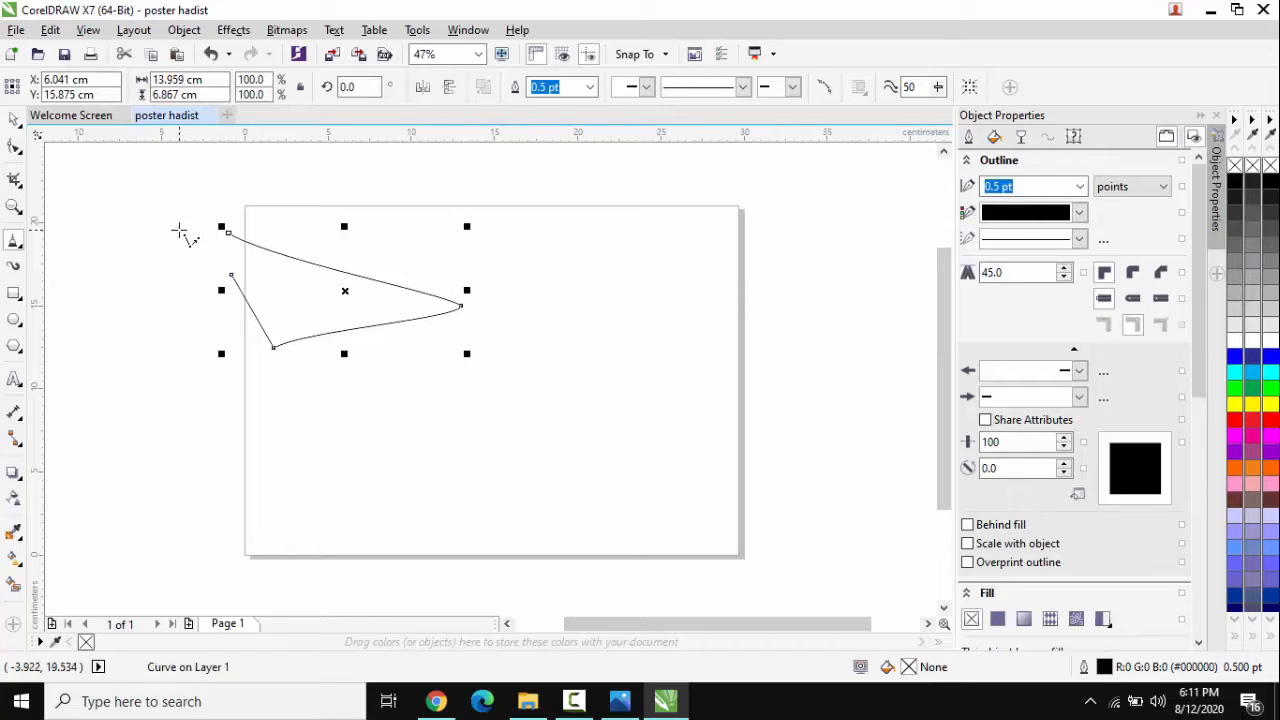
pyautogui.hotkey('ctrl', 'z')
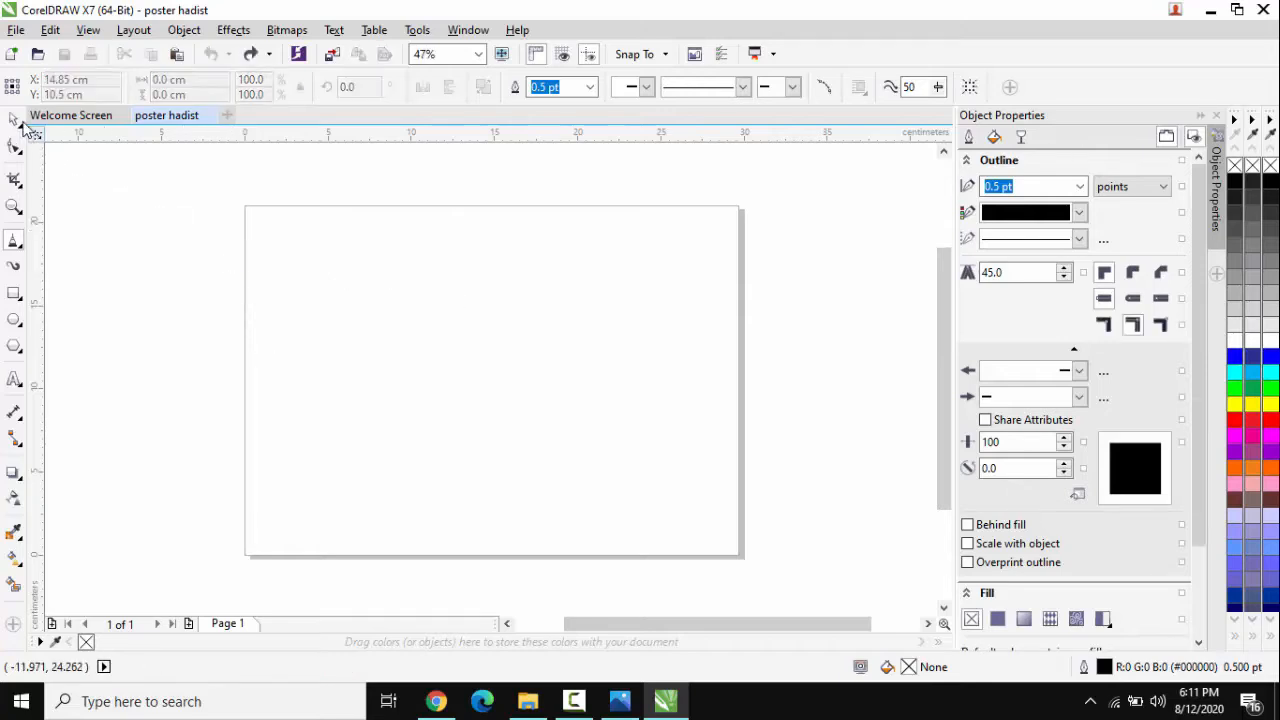
pyautogui.click(14, 120)
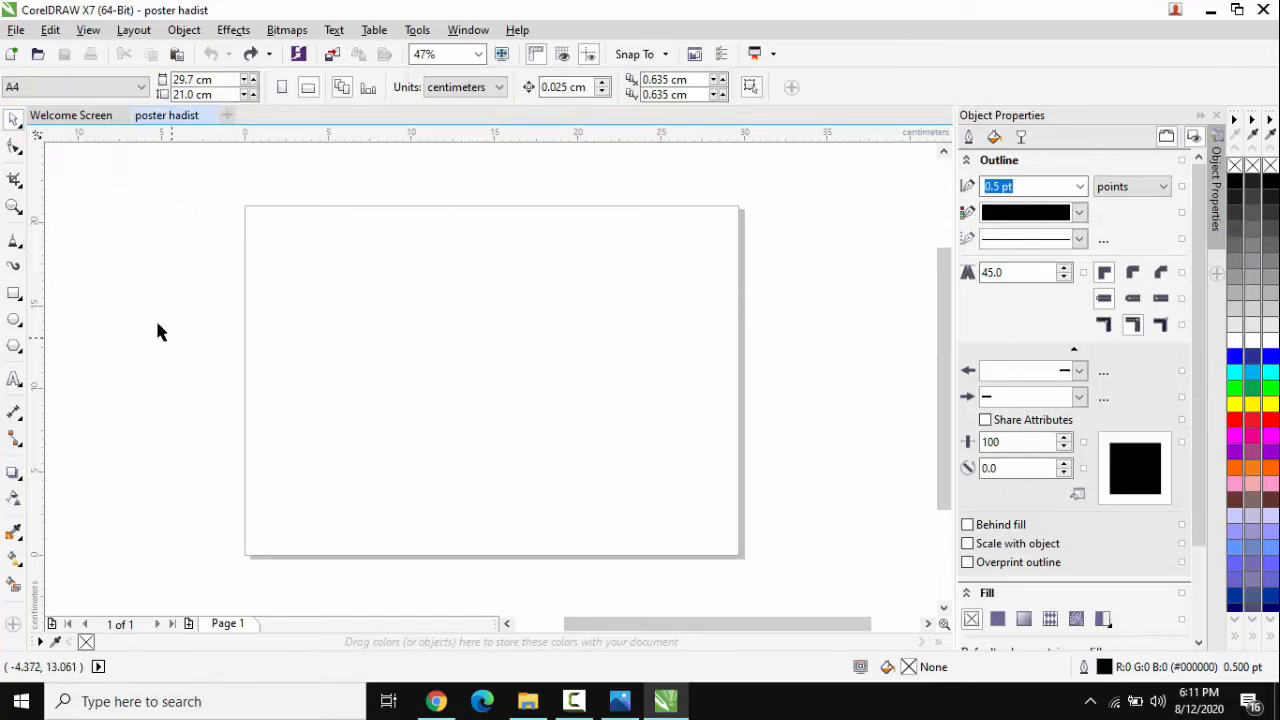
# Draw a rectangle about 18.2 by 13.2 cm on the page and round its corners to a radius of about 5.5 cm
pyautogui.click(14, 295)
pyautogui.moveTo(332, 250); pyautogui.dragTo(634, 470)
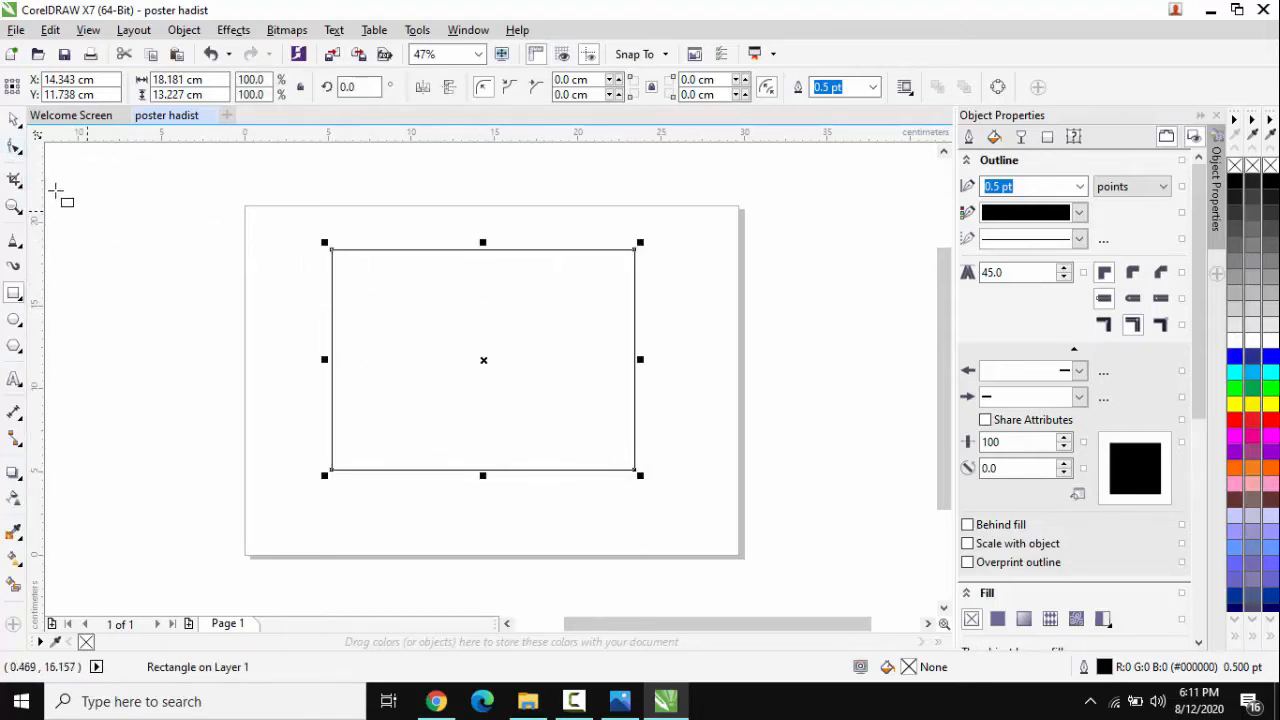
pyautogui.click(12, 150)
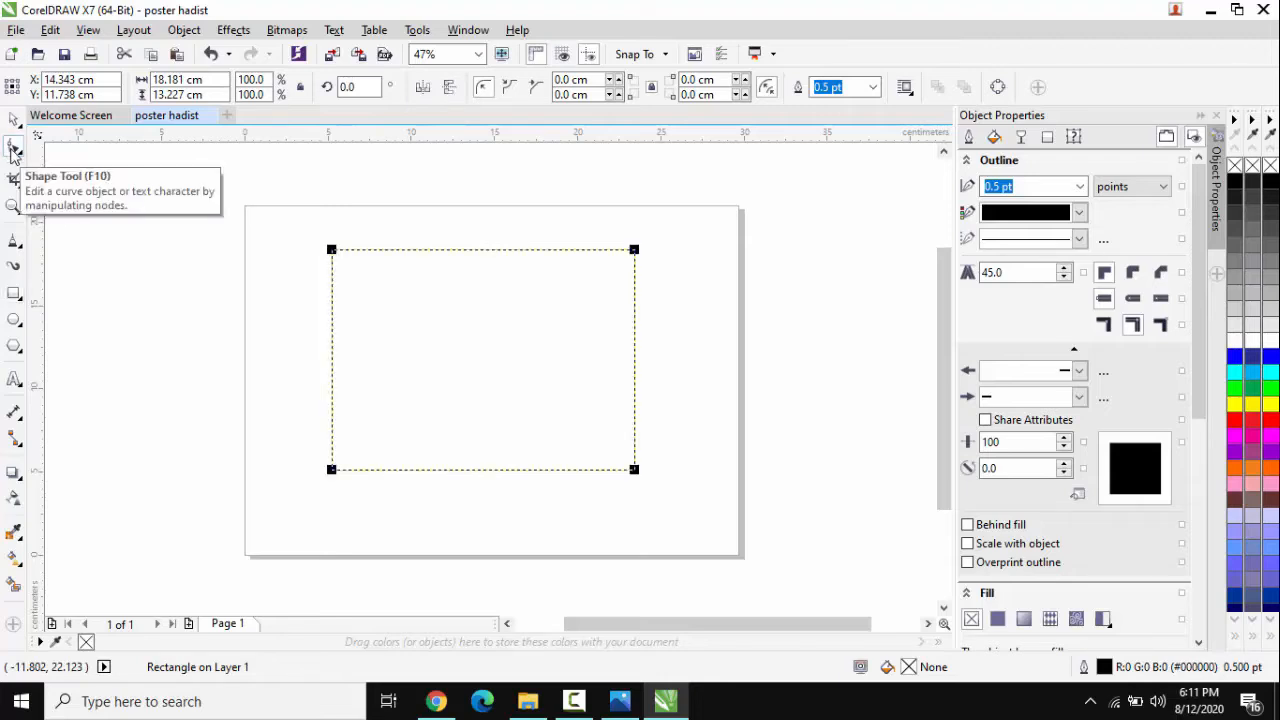
pyautogui.moveTo(332, 250); pyautogui.dragTo(402, 347)
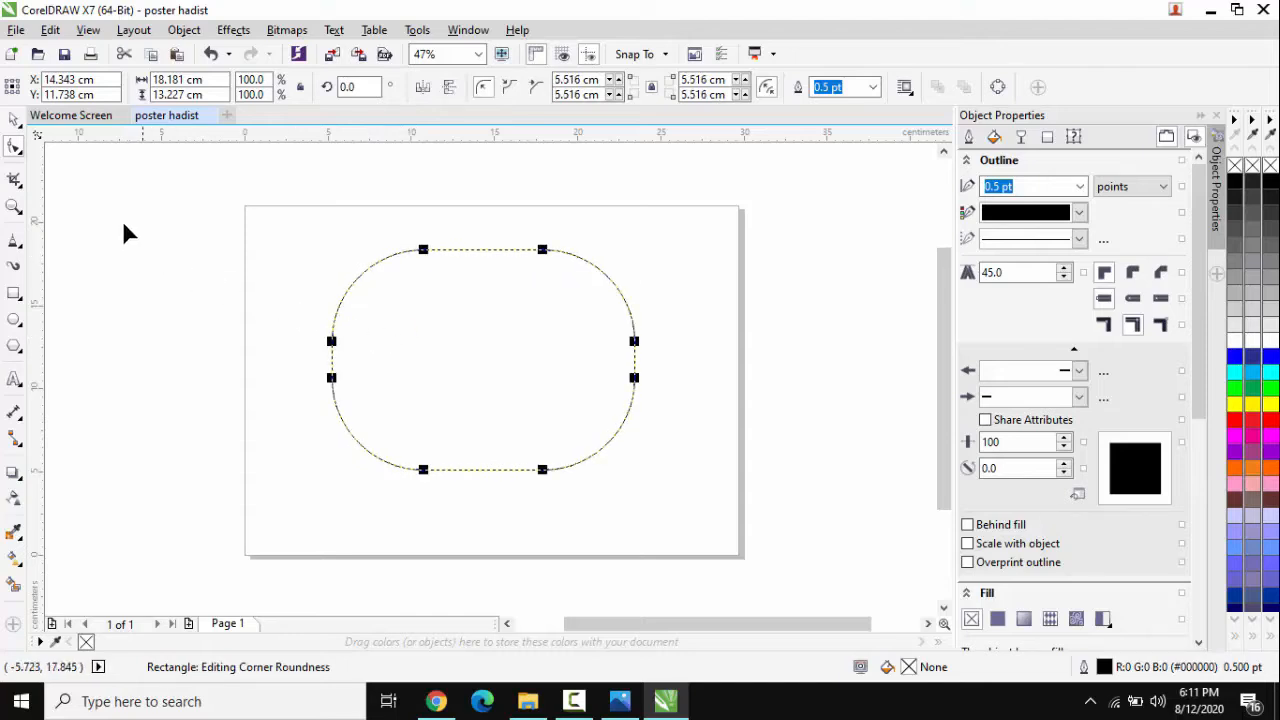
# Select the rounded rectangle and delete it
pyautogui.click(14, 119)
pyautogui.click(417, 297)
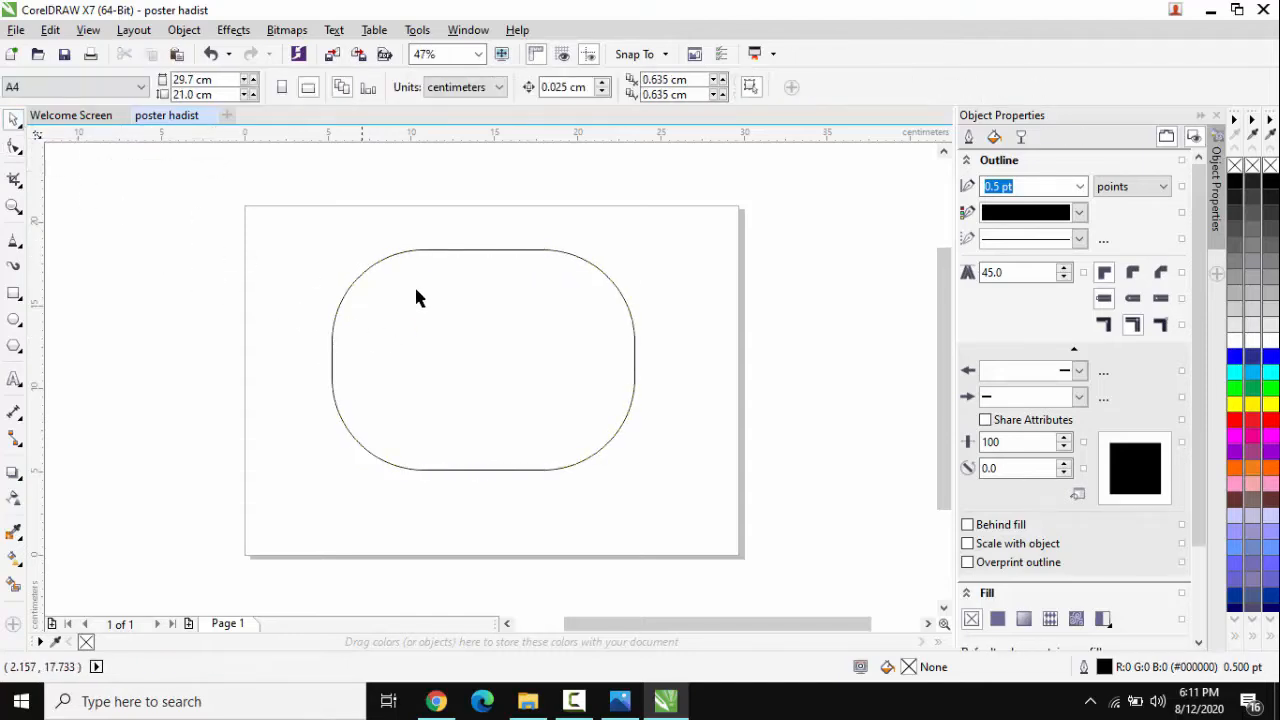
pyautogui.click(482, 299)
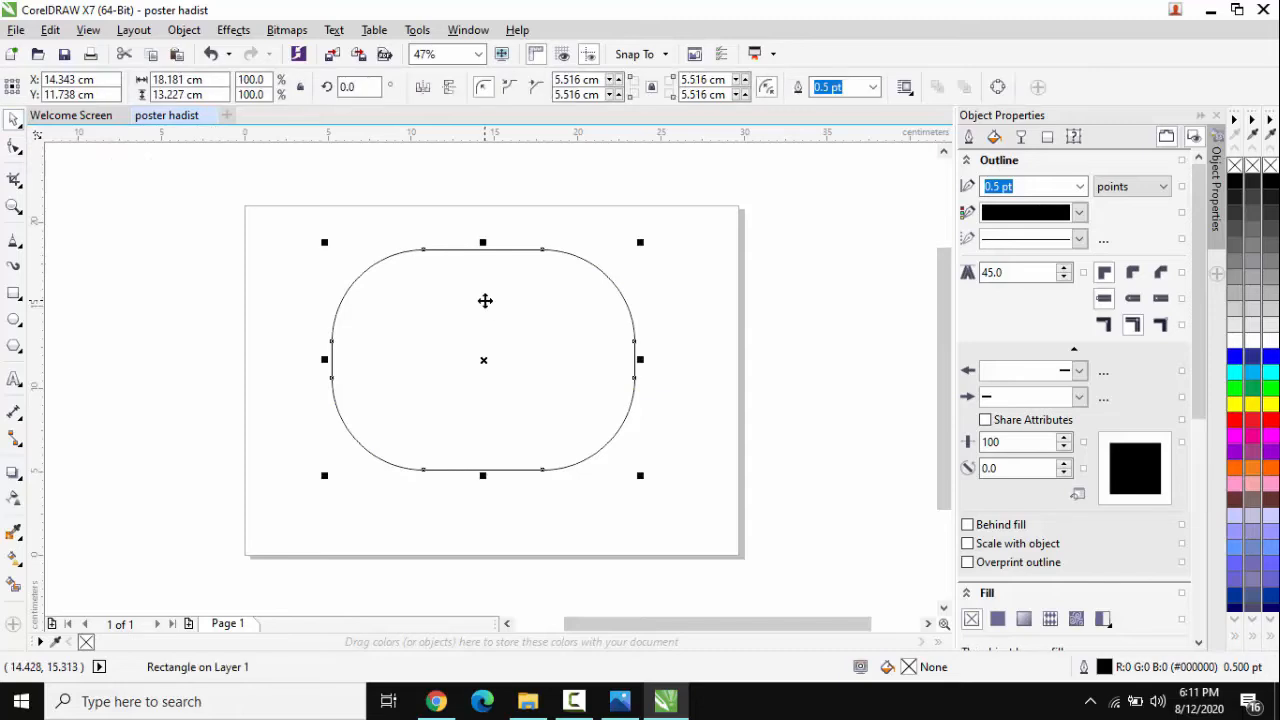
pyautogui.press('Delete')
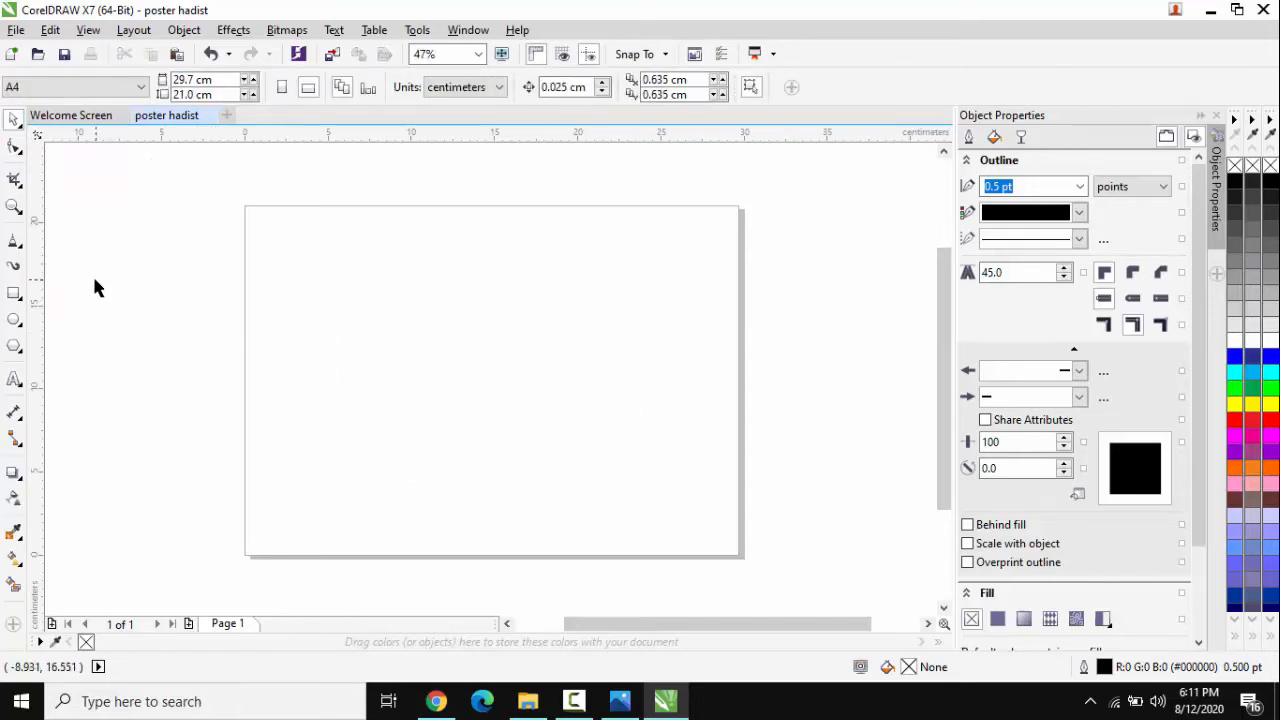
# Try starting an artistic text on the left half of the page, and discard it
pyautogui.click(14, 381)
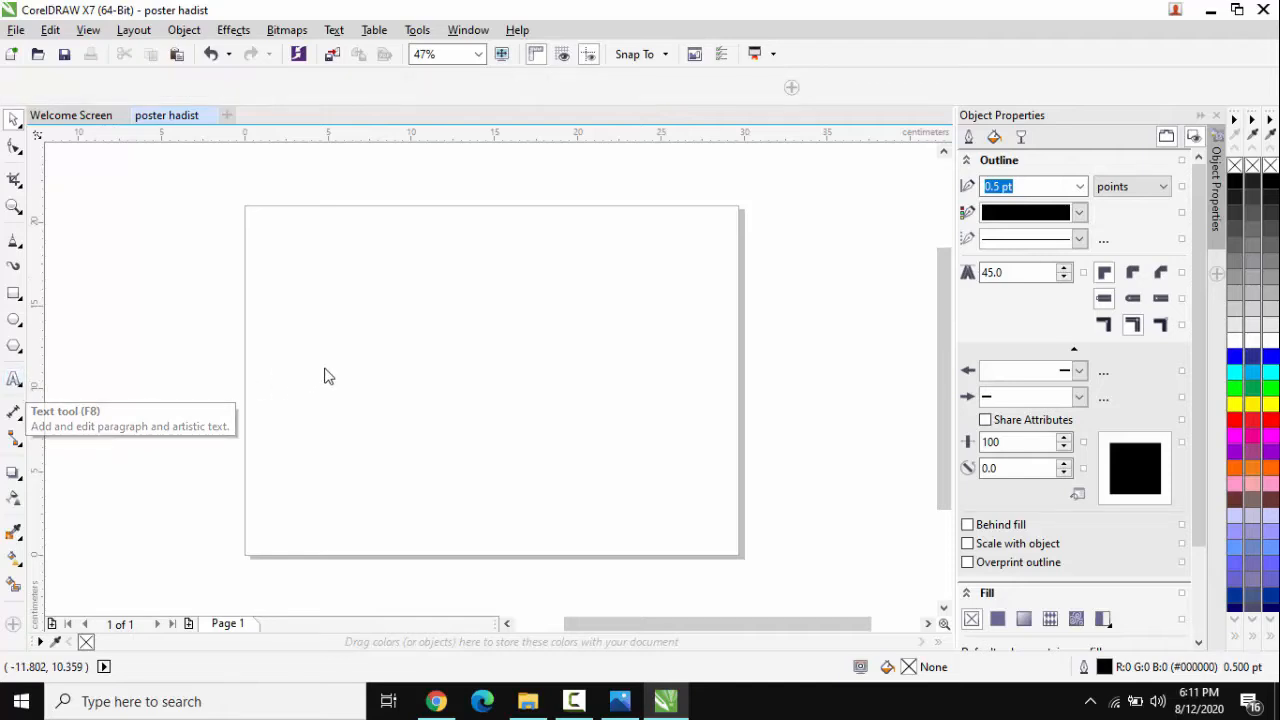
pyautogui.click(326, 363)
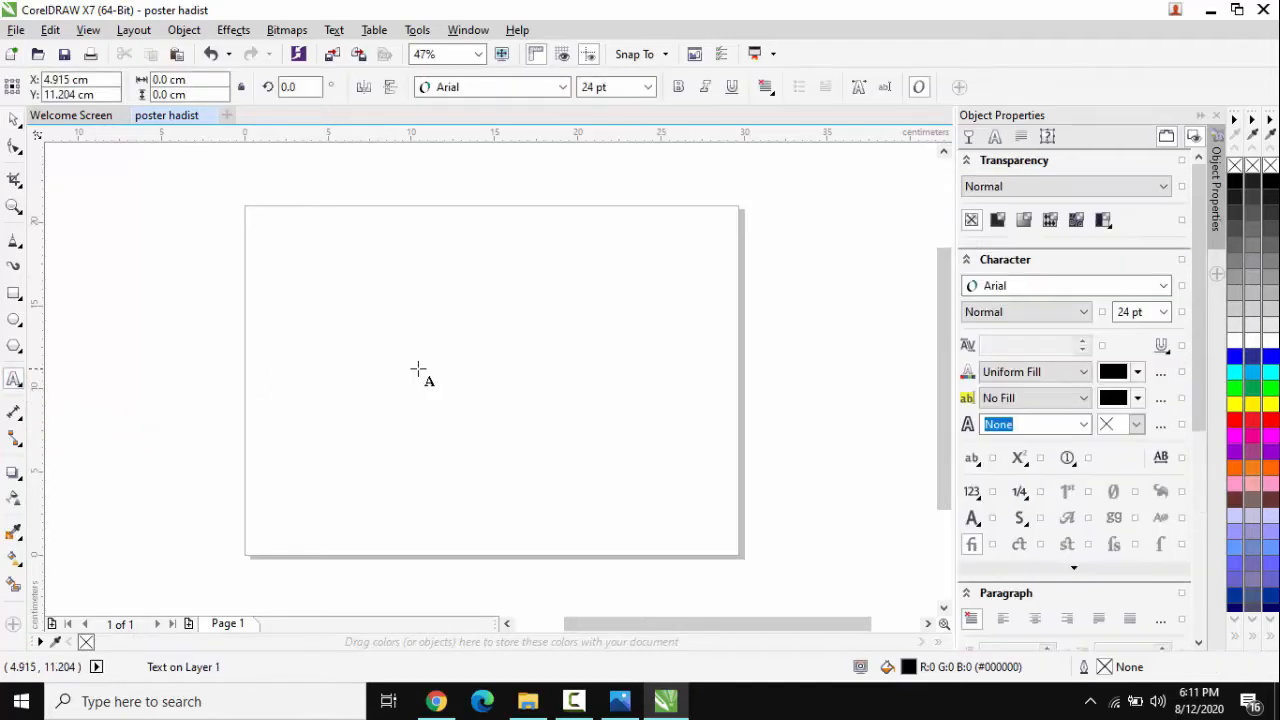
pyautogui.write('hid')
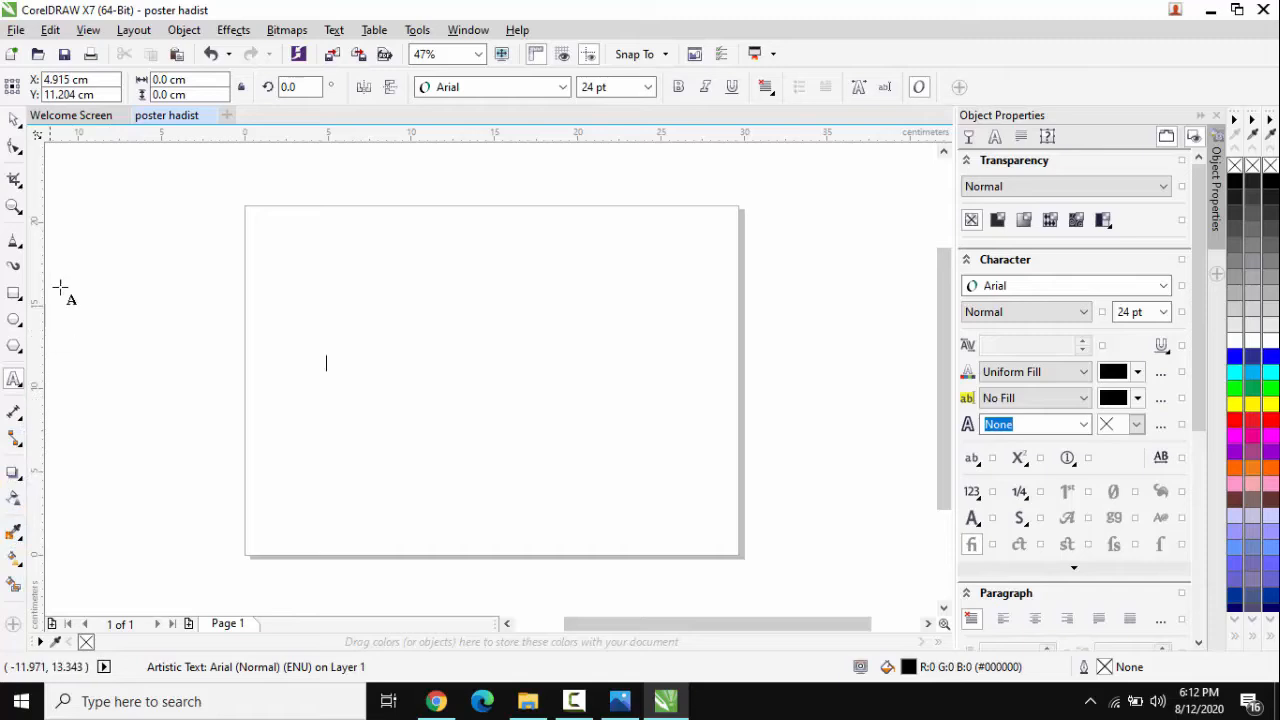
pyautogui.click(14, 119)
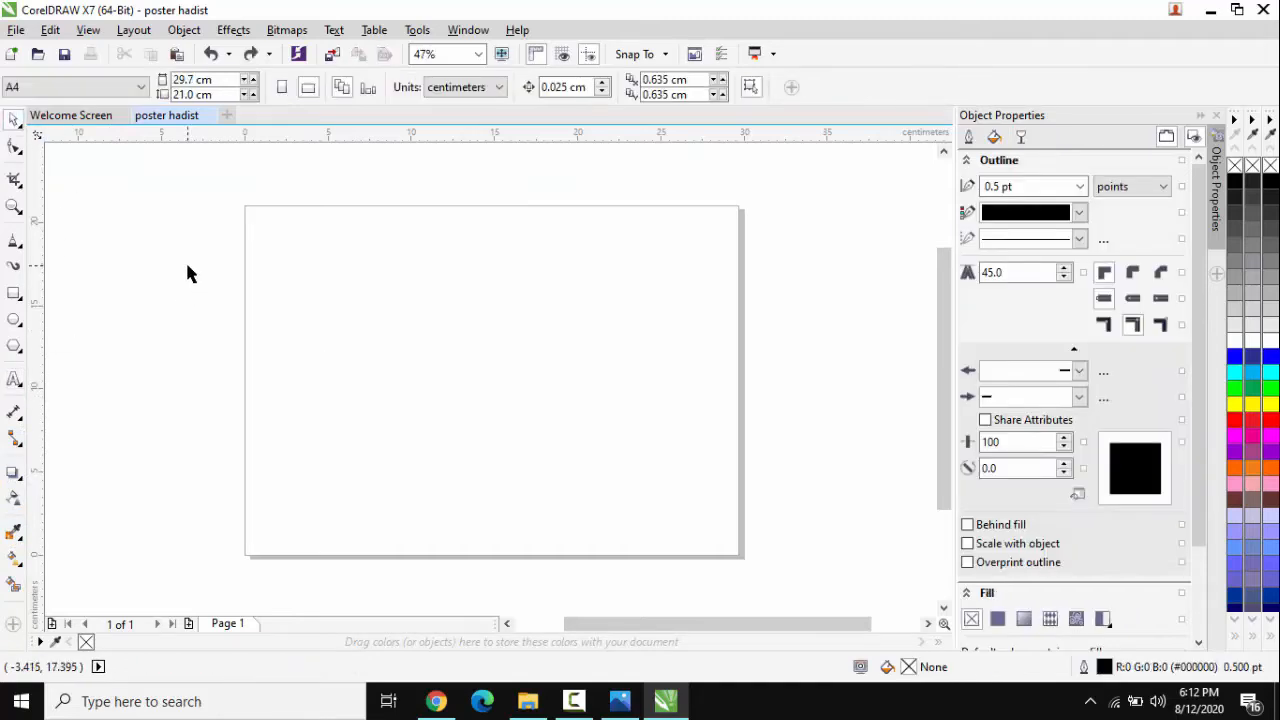
# Draw a rectangle about 13.2 by 11.5 cm on the page, undo it and return to the Pick tool
pyautogui.moveTo(197, 162); pyautogui.dragTo(812, 587)
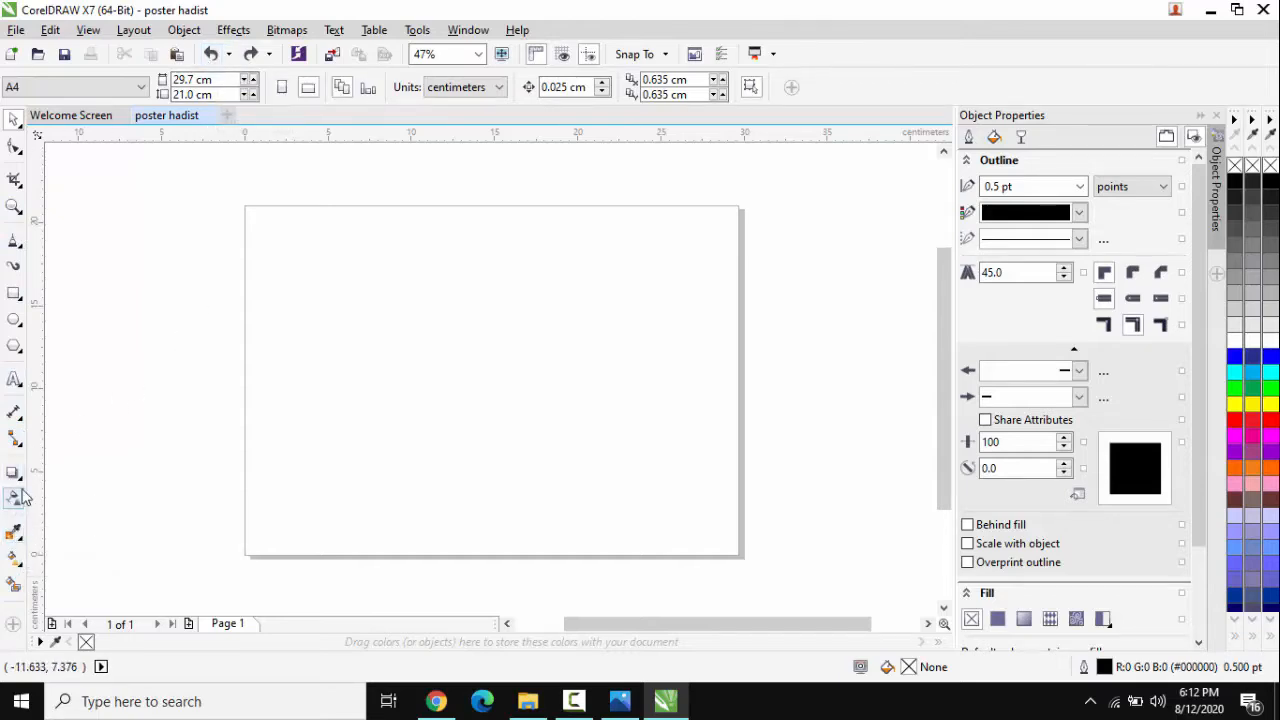
pyautogui.click(12, 297)
pyautogui.moveTo(368, 304); pyautogui.dragTo(589, 496)
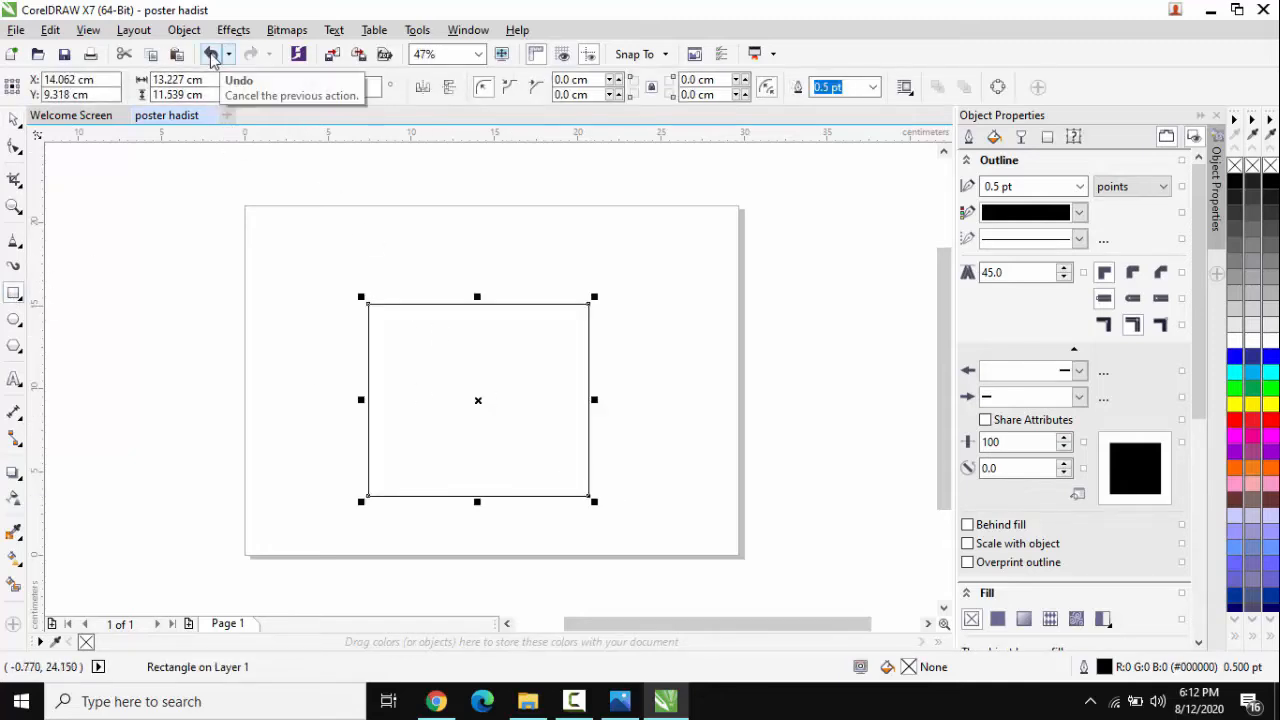
pyautogui.click(211, 56)
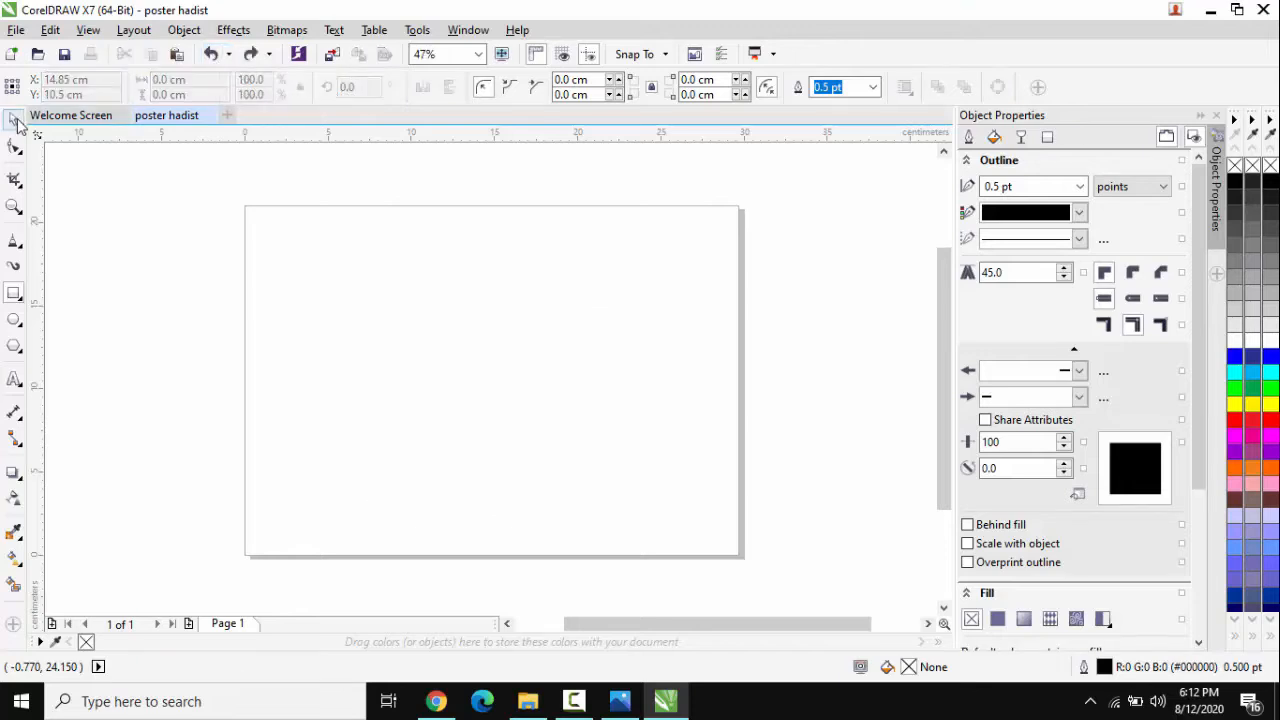
pyautogui.press('space')
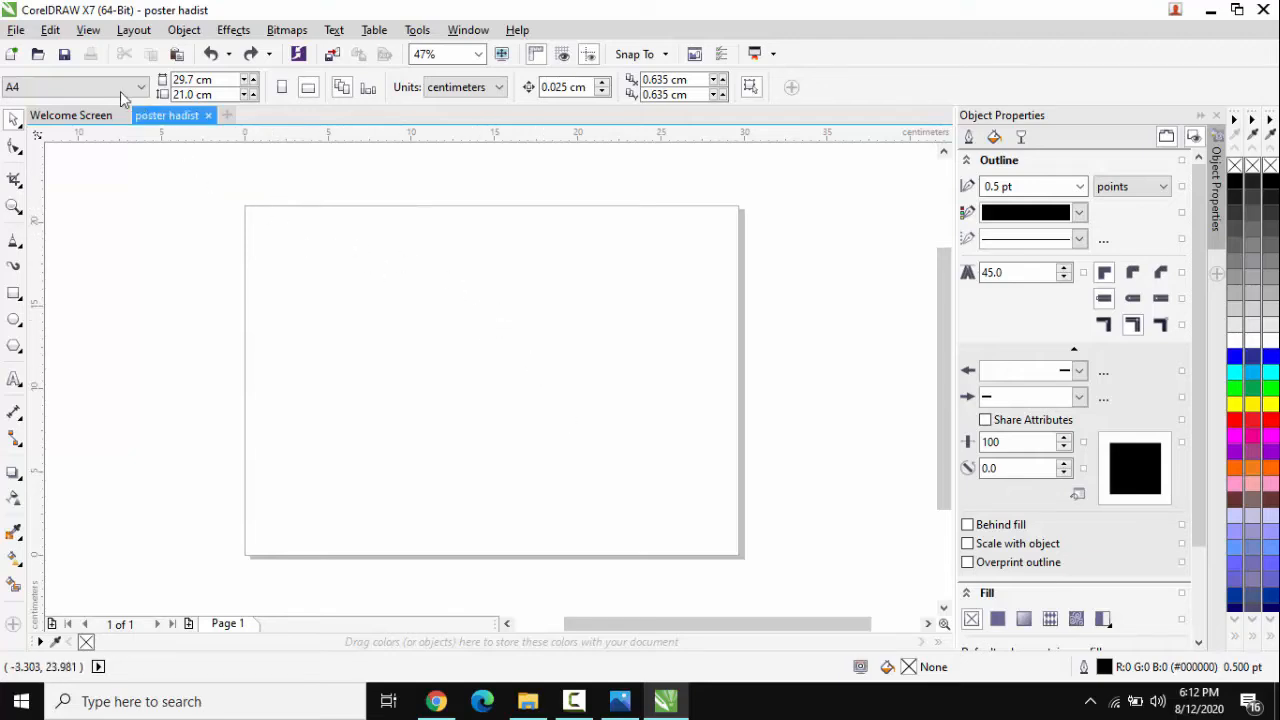
# Import logo_smp-removebg-preview from the Downloads folder, scale it to about 14.6 cm square and park it beside the page's right edge
pyautogui.click(16, 30)
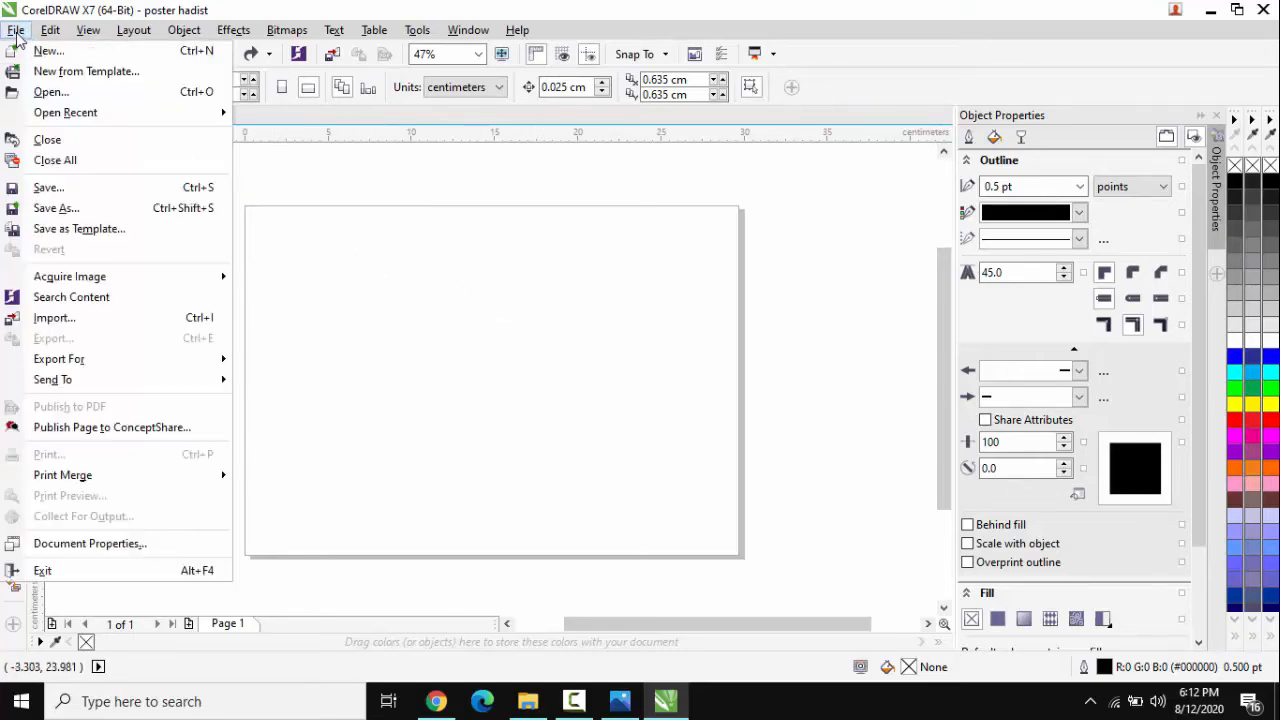
pyautogui.click(70, 326)
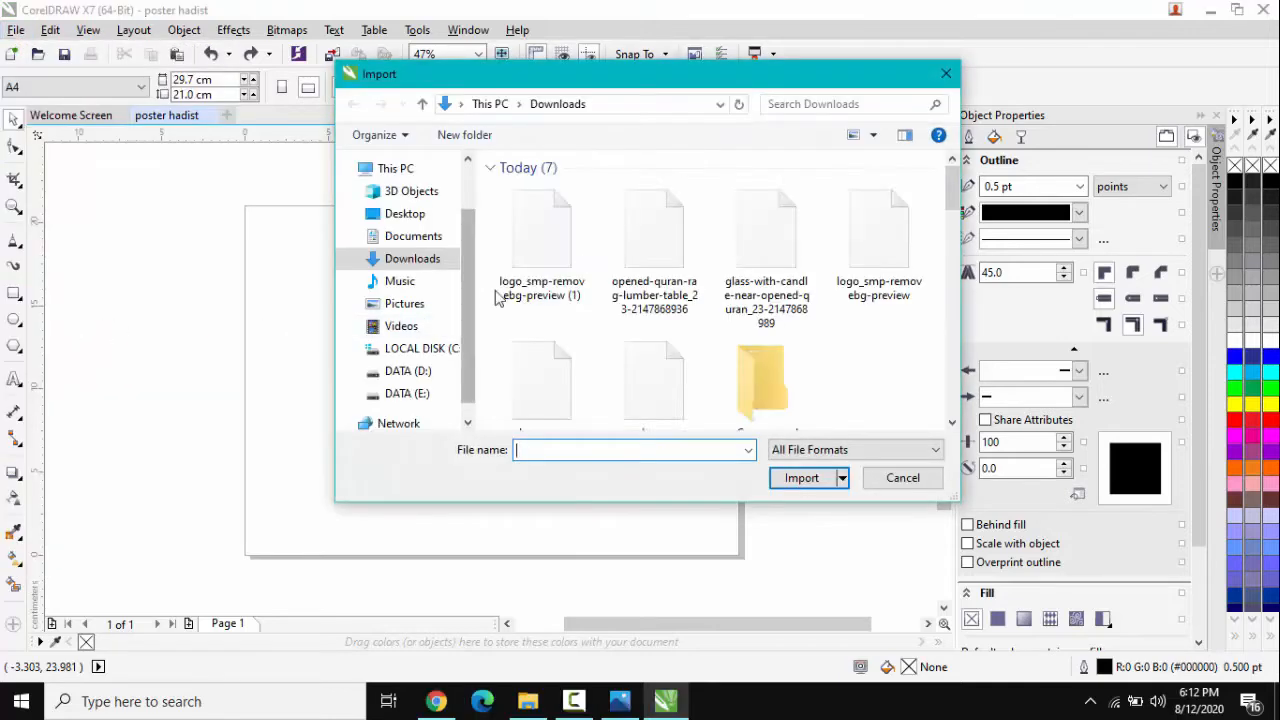
pyautogui.click(422, 260)
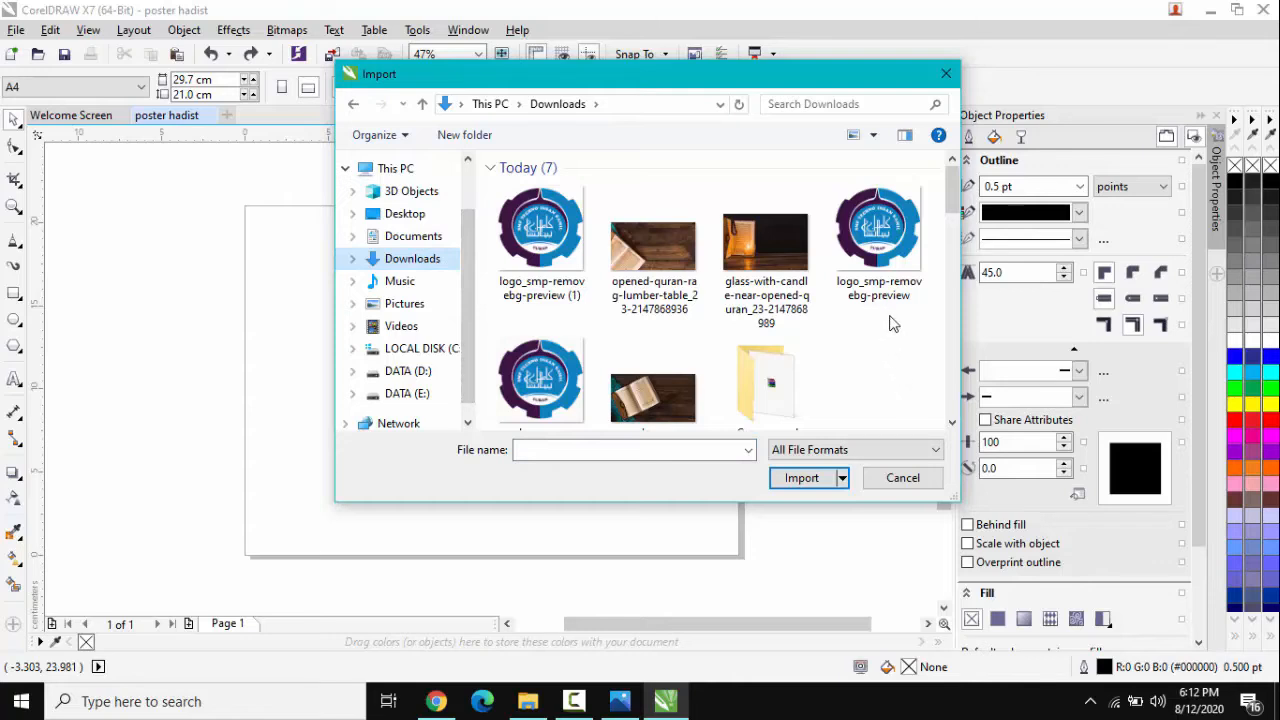
pyautogui.click(908, 260)
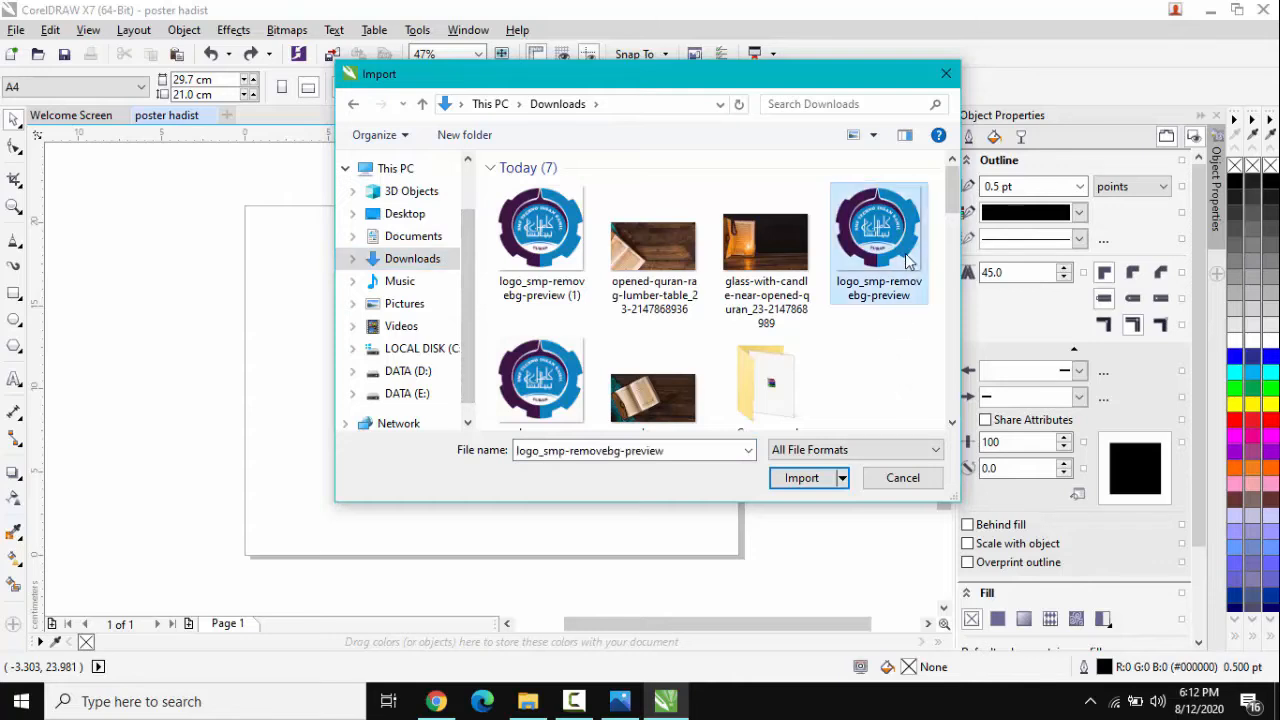
pyautogui.click(803, 479)
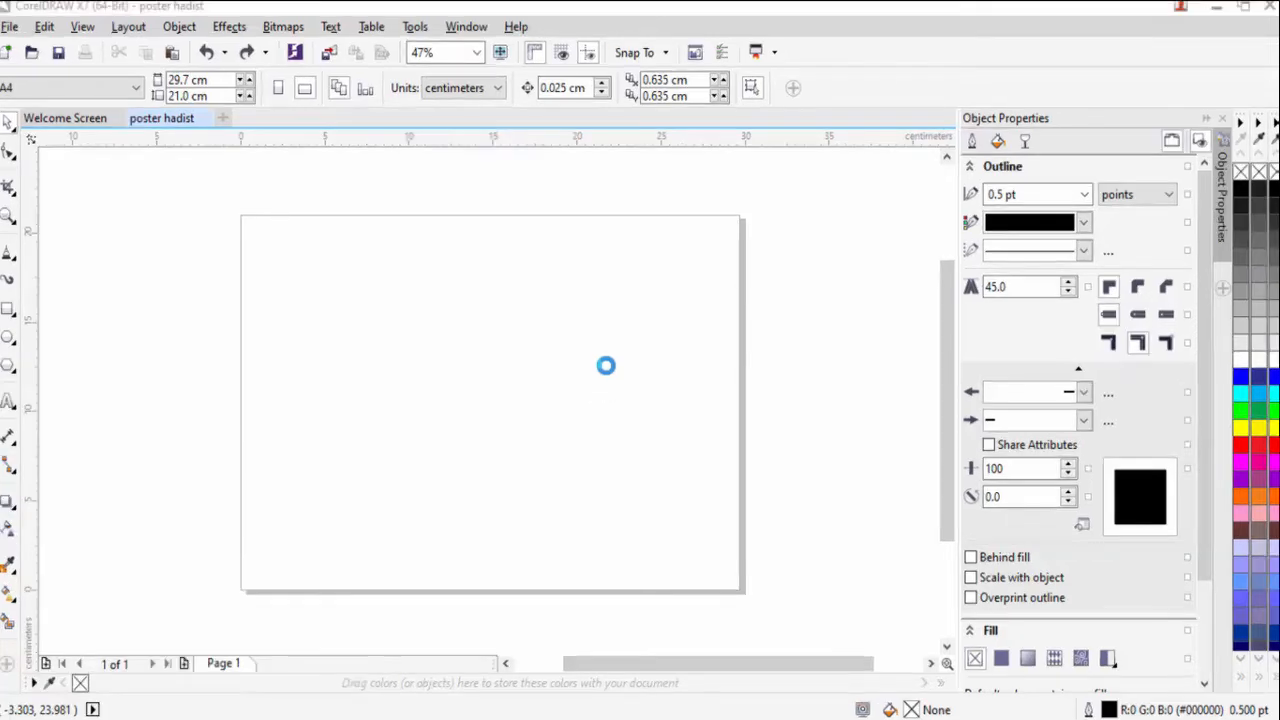
pyautogui.scroll(-2, 606, 365)
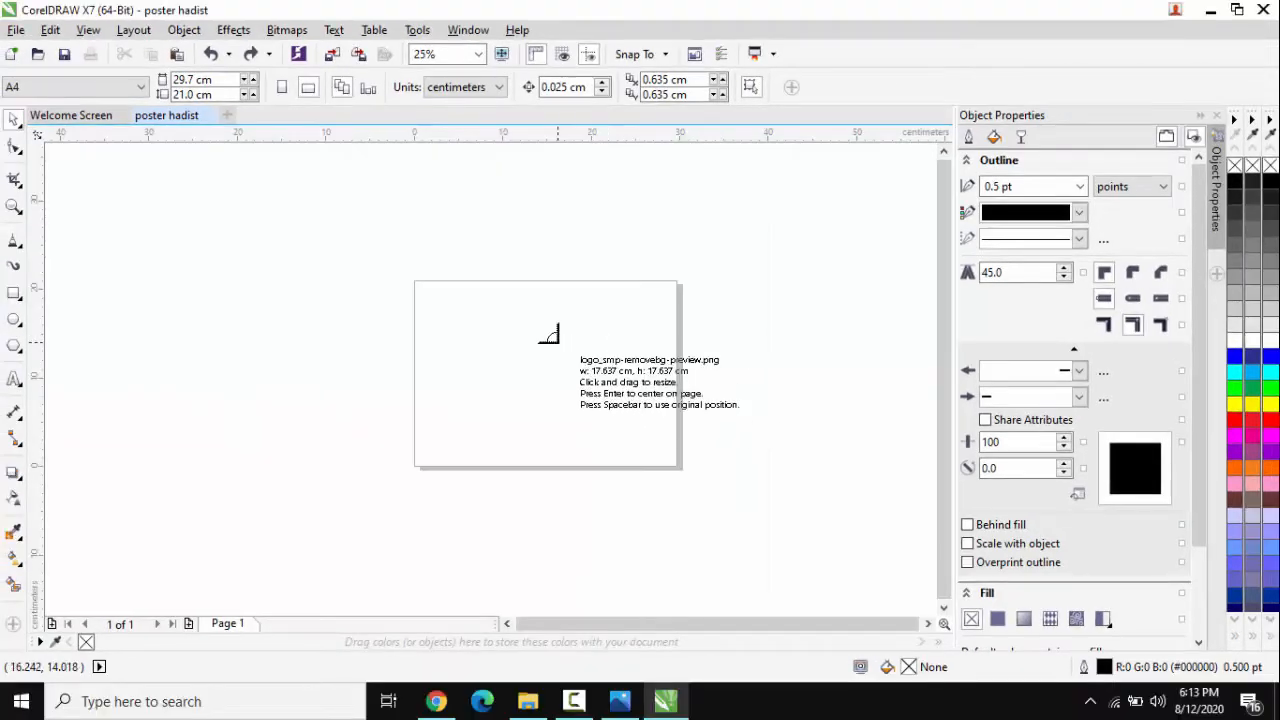
pyautogui.click(548, 335)
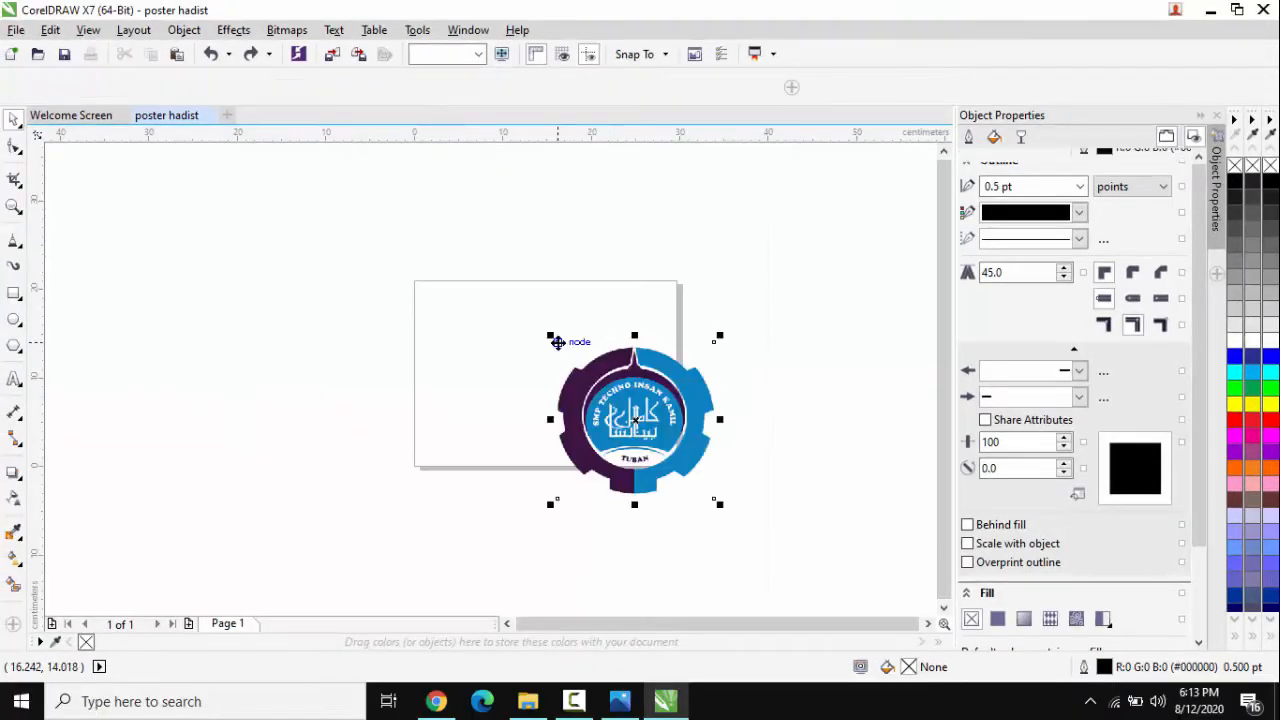
pyautogui.moveTo(550, 336); pyautogui.dragTo(571, 357)
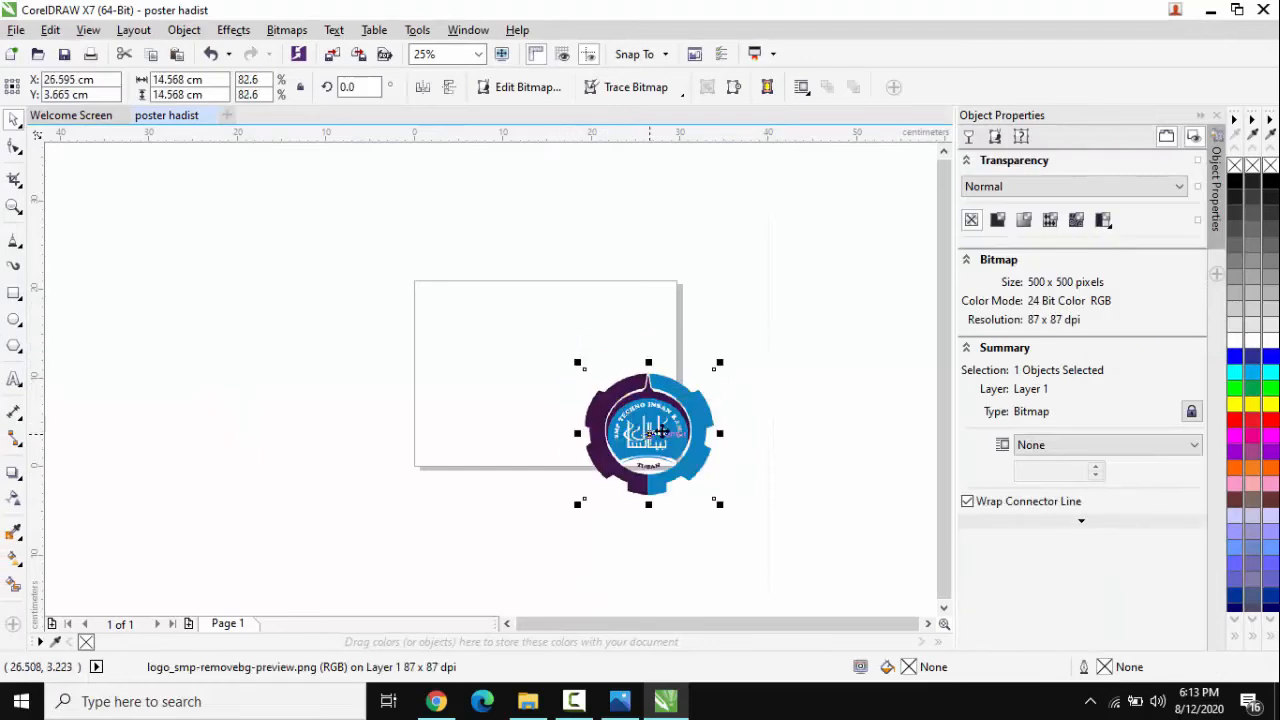
pyautogui.moveTo(648, 432); pyautogui.dragTo(759, 329)
# Bring the glass-with-candle-near-opened-quran photo from the Downloads folder in File Explorer onto the CorelDRAW page
pyautogui.click(545, 703)
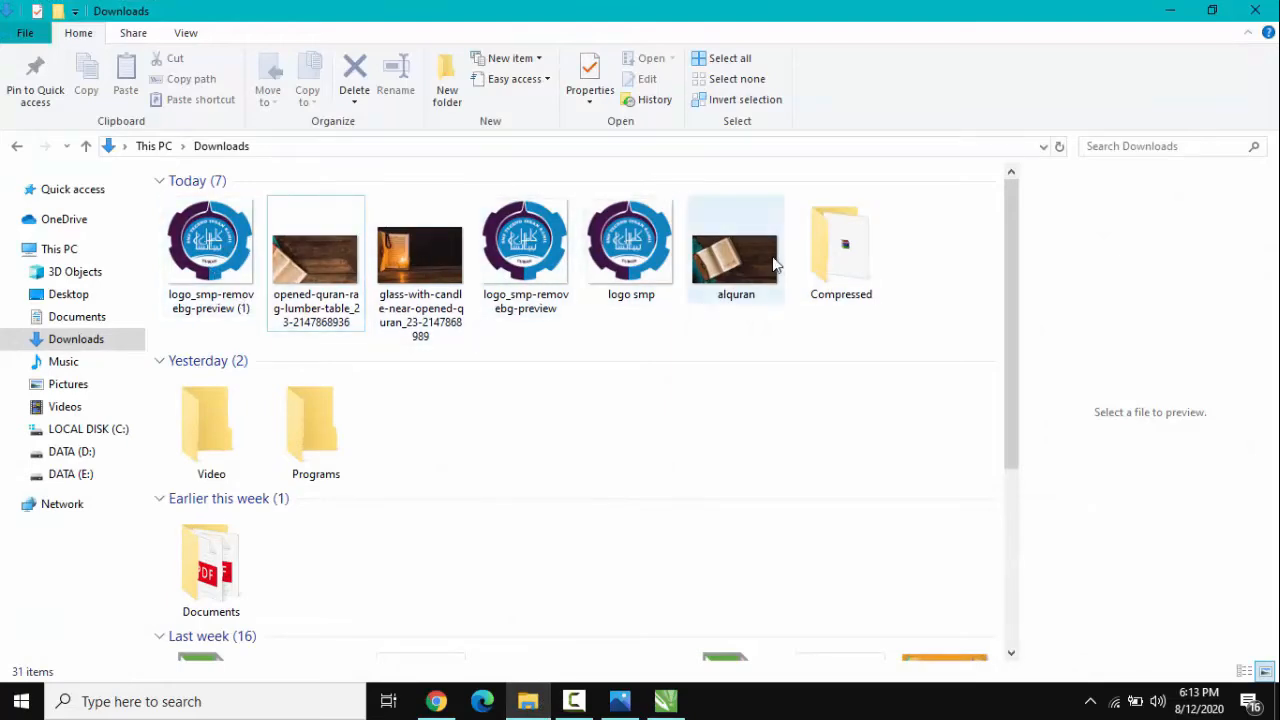
pyautogui.click(418, 255)
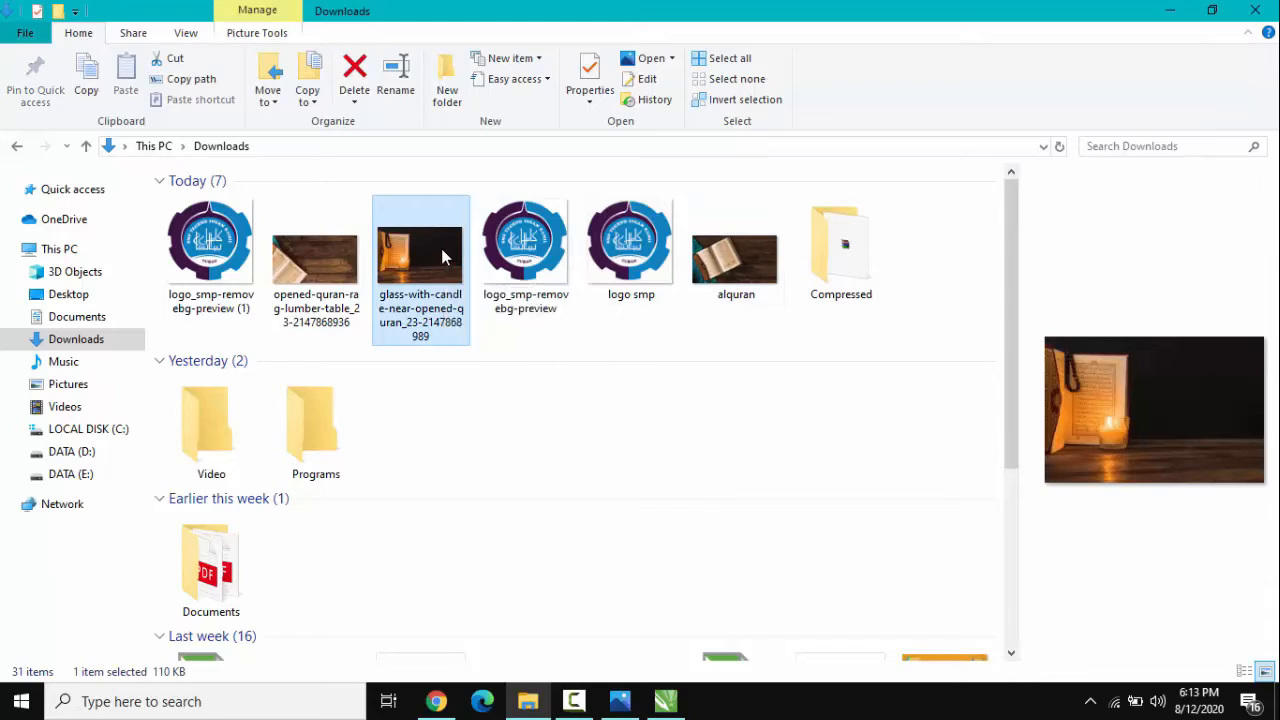
pyautogui.moveTo(445, 254); pyautogui.dragTo(465, 389)
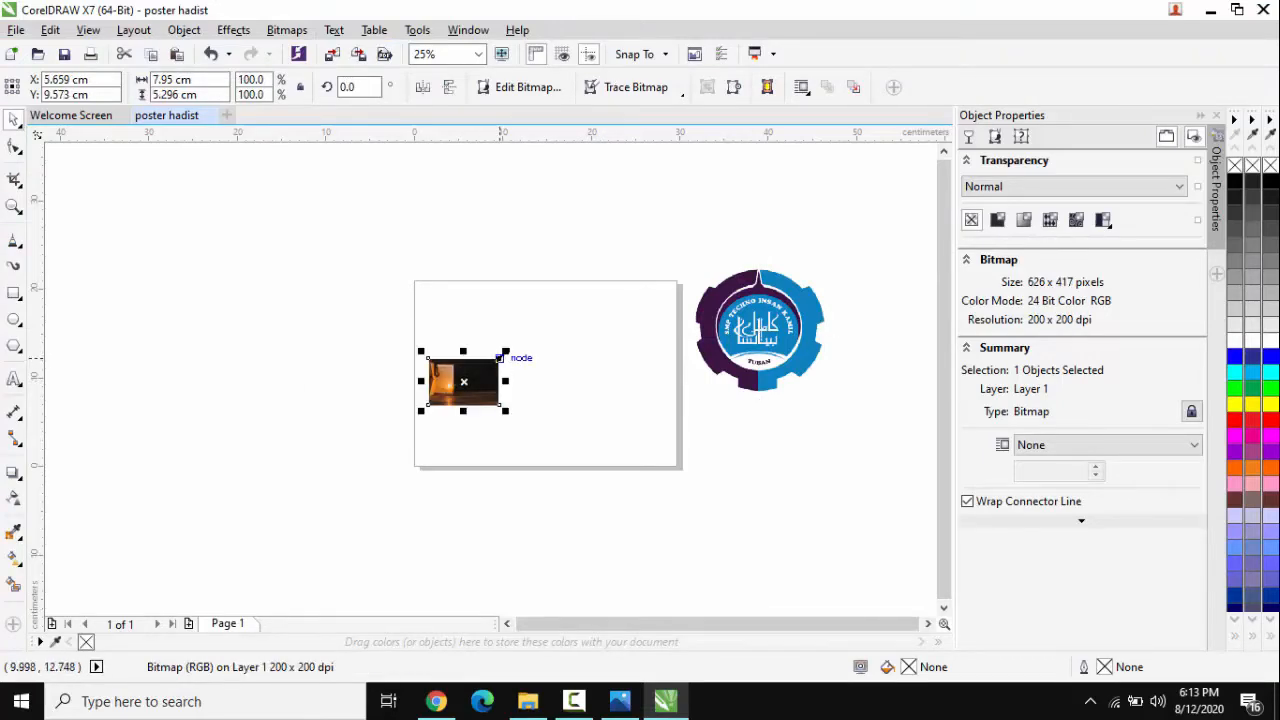
# Move the logo to the empty area left of the page and enlarge the candle photo to about 15.8 by 10.5 cm
pyautogui.moveTo(760, 330); pyautogui.dragTo(250, 330)
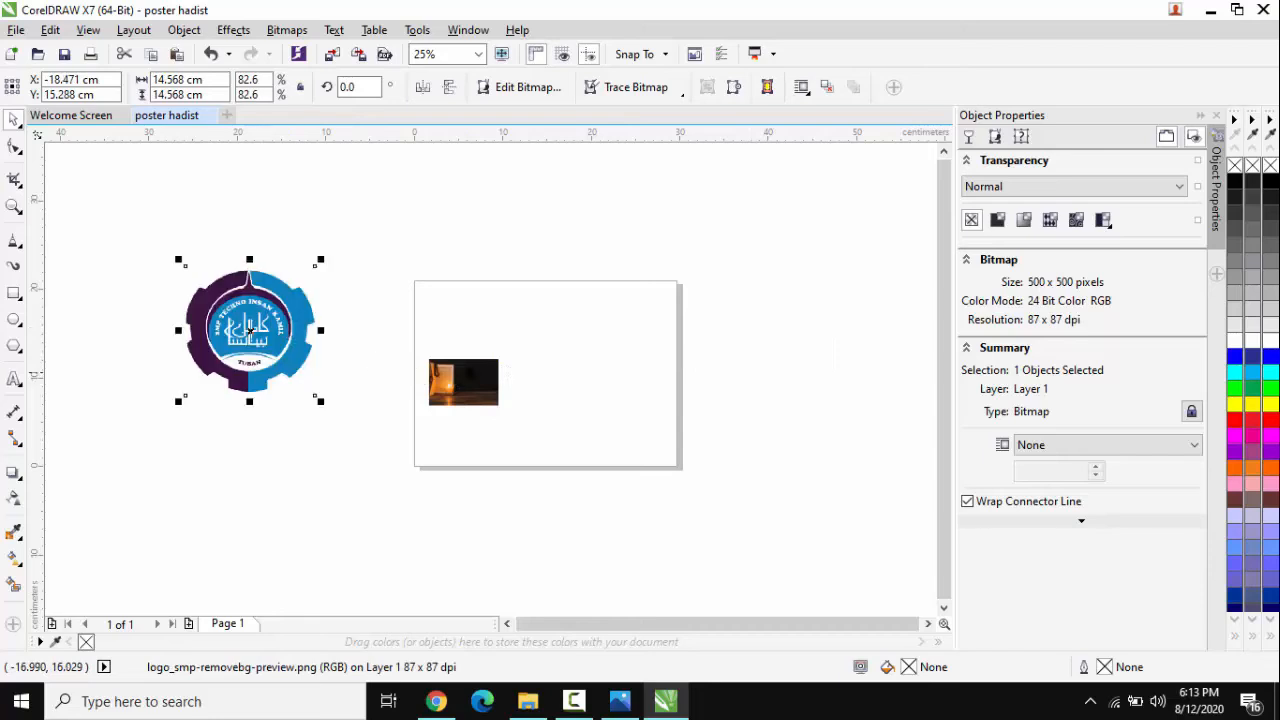
pyautogui.moveTo(470, 385); pyautogui.dragTo(567, 409)
pyautogui.moveTo(505, 342); pyautogui.dragTo(522, 369)
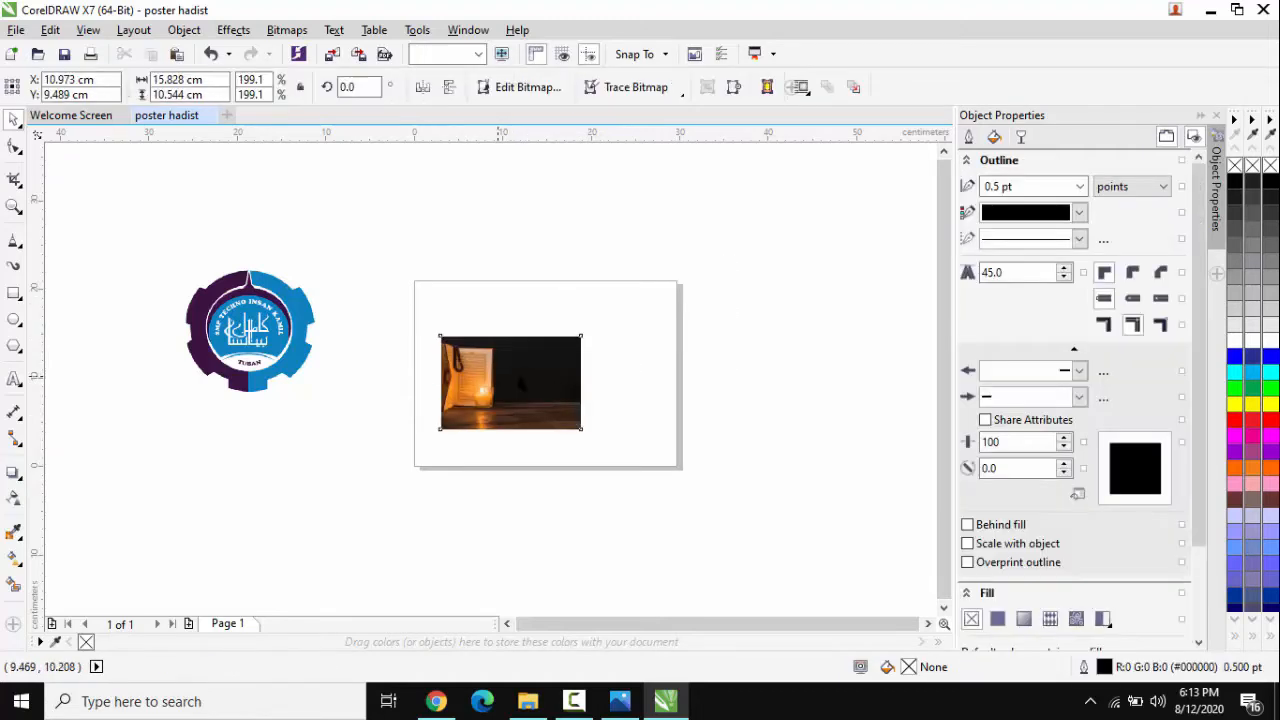
pyautogui.scroll(2, 567, 367)
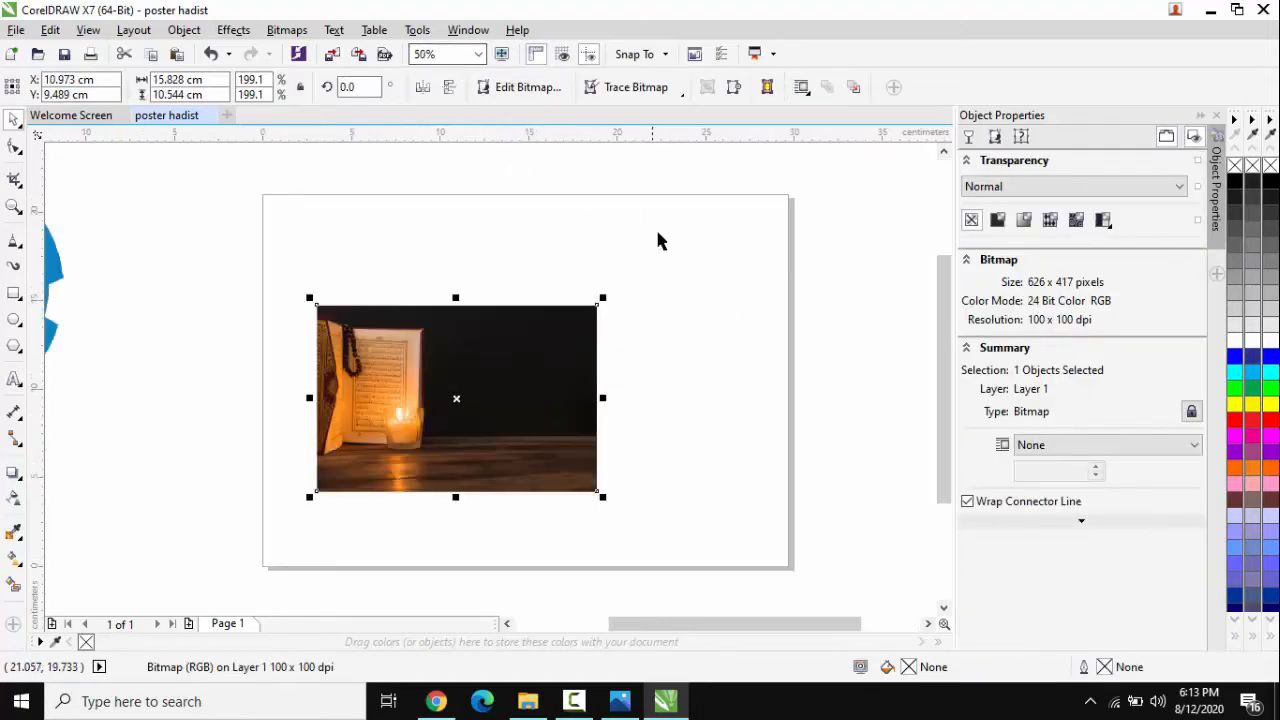
pyautogui.scroll(-2, 670, 252)
pyautogui.click(752, 293)
pyautogui.scroll(1, 756, 287)
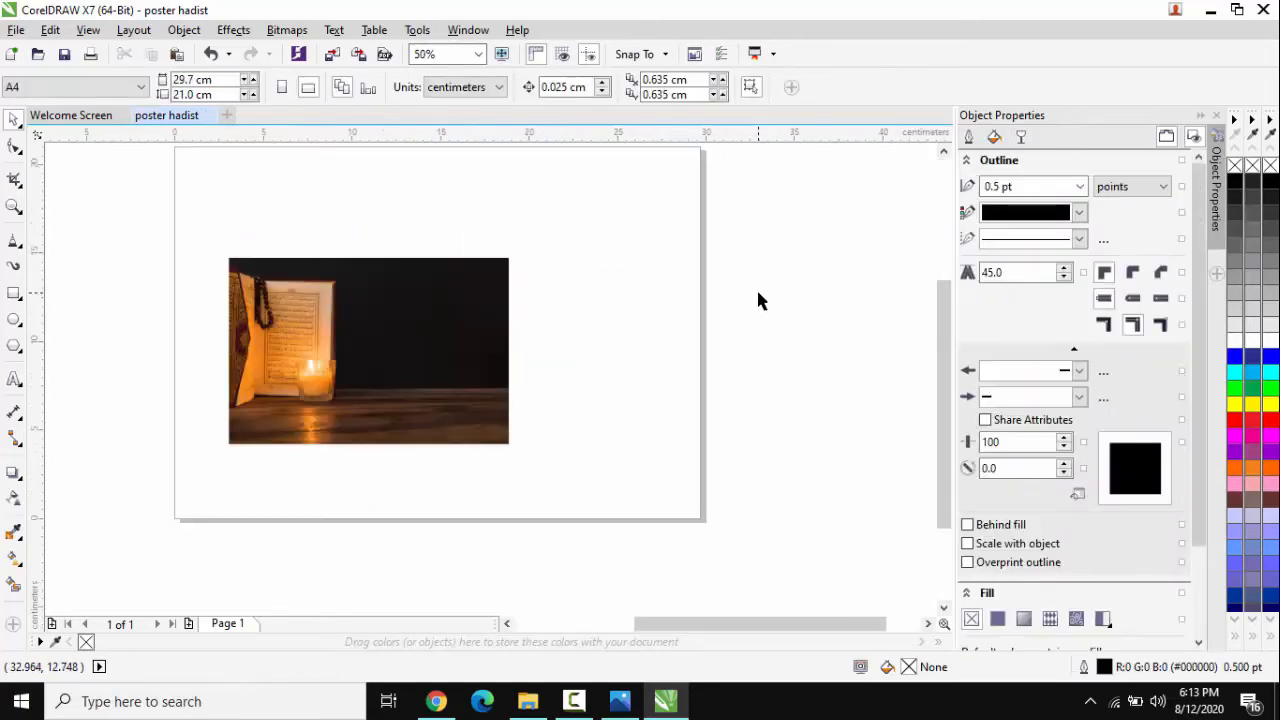
pyautogui.scroll(-2, 756, 288)
pyautogui.scroll(1, 756, 288)
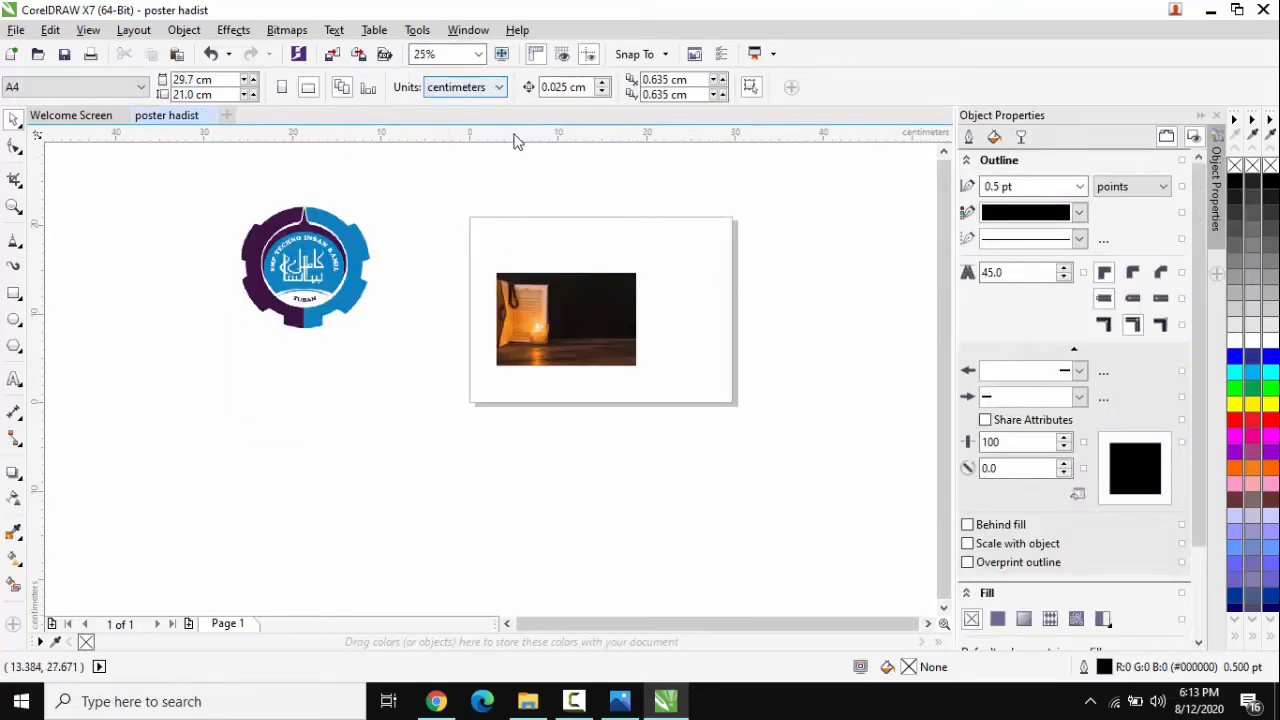
pyautogui.scroll(-2, 716, 245)
pyautogui.scroll(3, 716, 245)
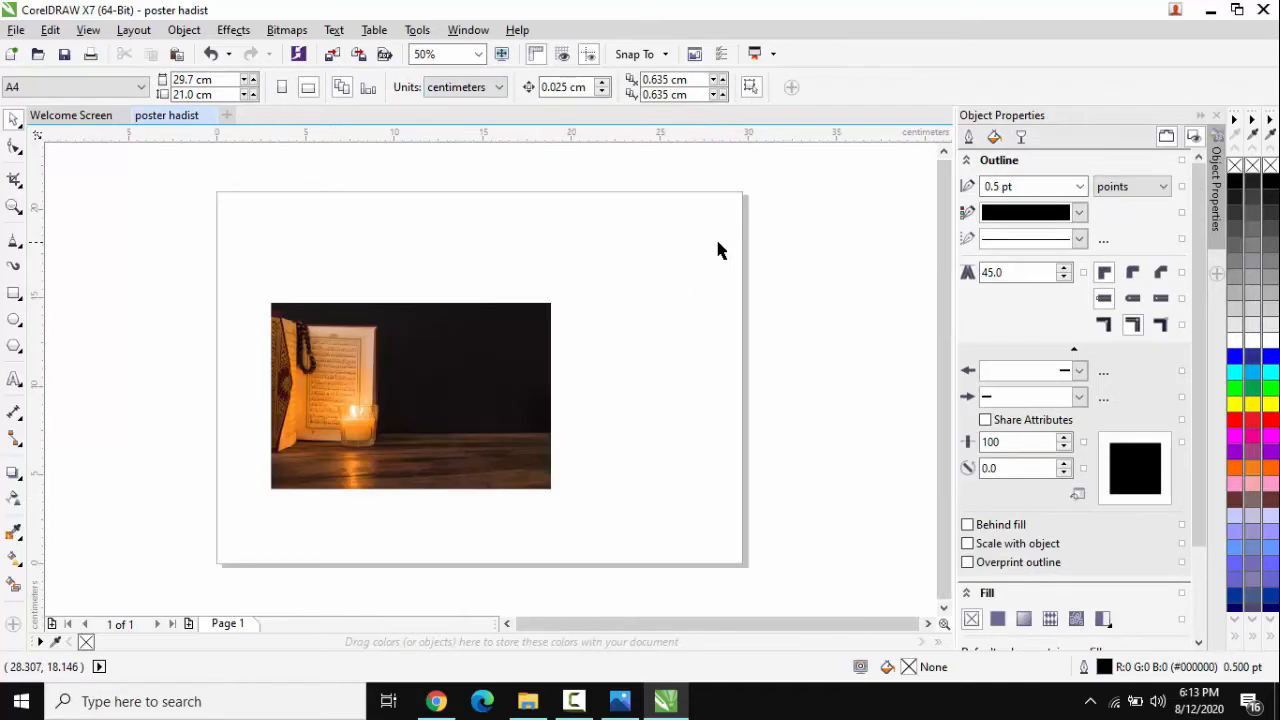
pyautogui.scroll(-1, 718, 246)
pyautogui.scroll(1, 717, 249)
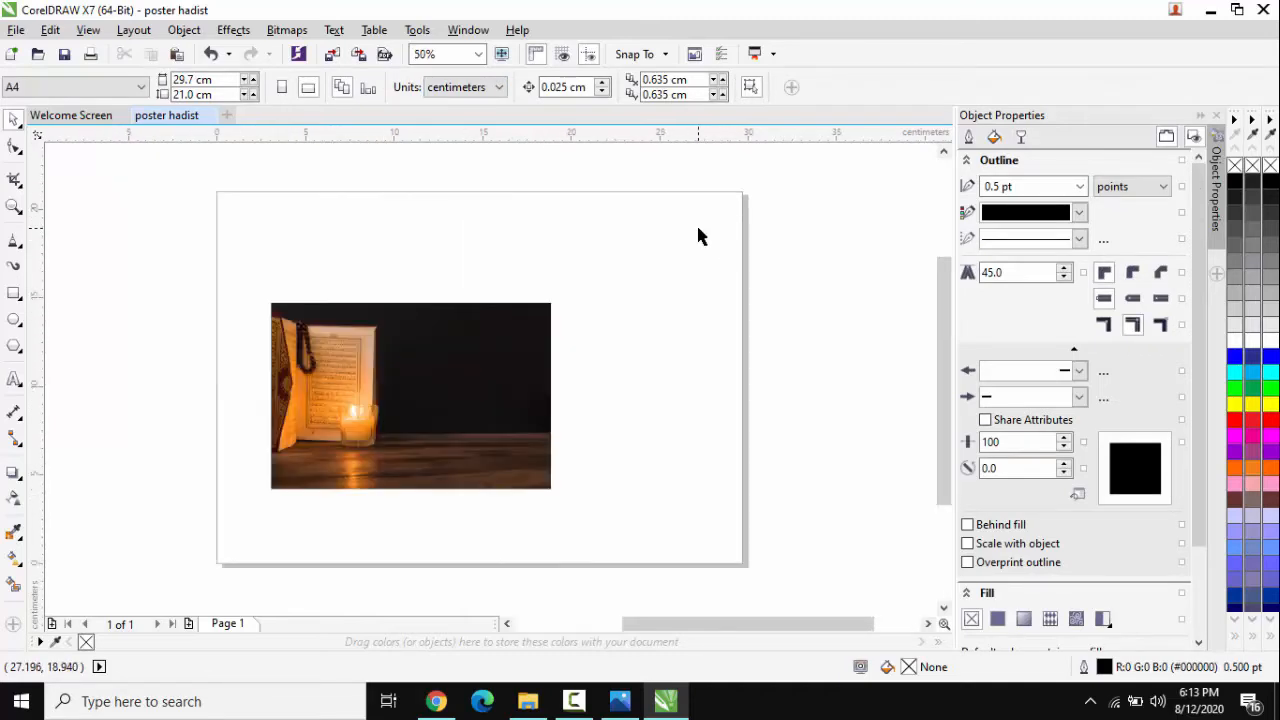
pyautogui.scroll(-1, 700, 240)
pyautogui.scroll(1, 701, 243)
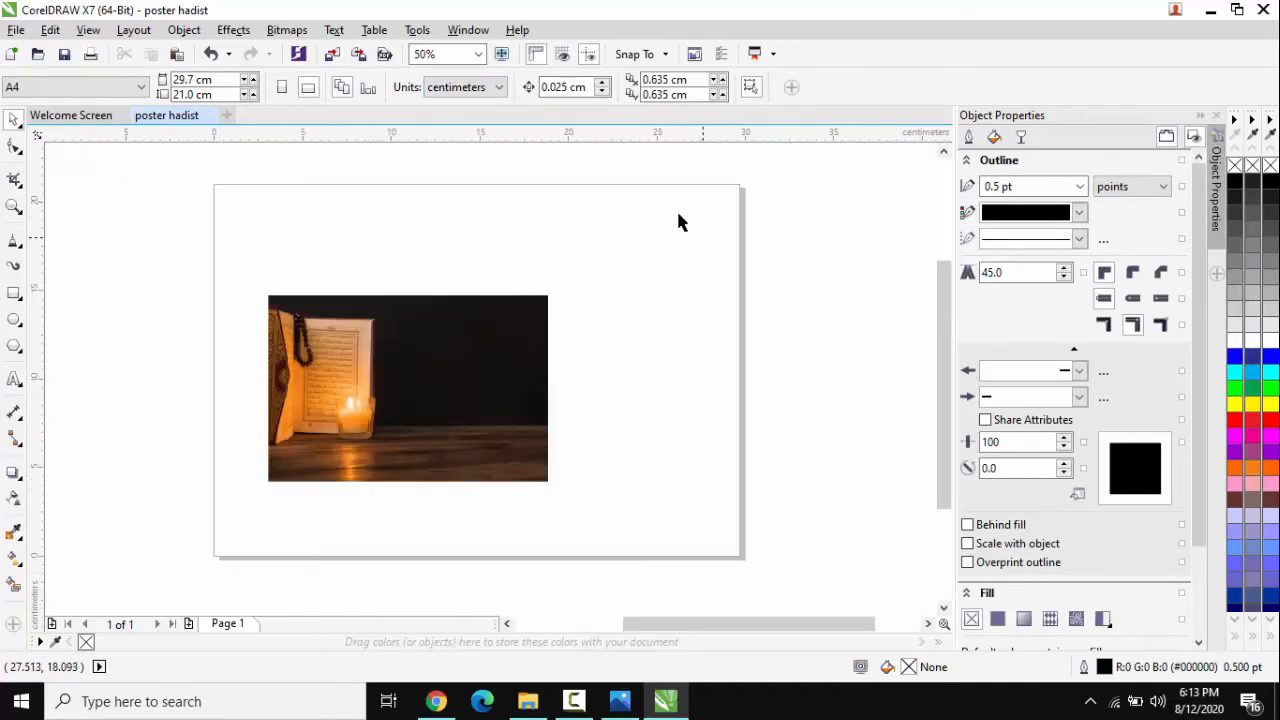
# View the drawing at 100% and 25% zoom, and fit the view to the page height
pyautogui.click(478, 54)
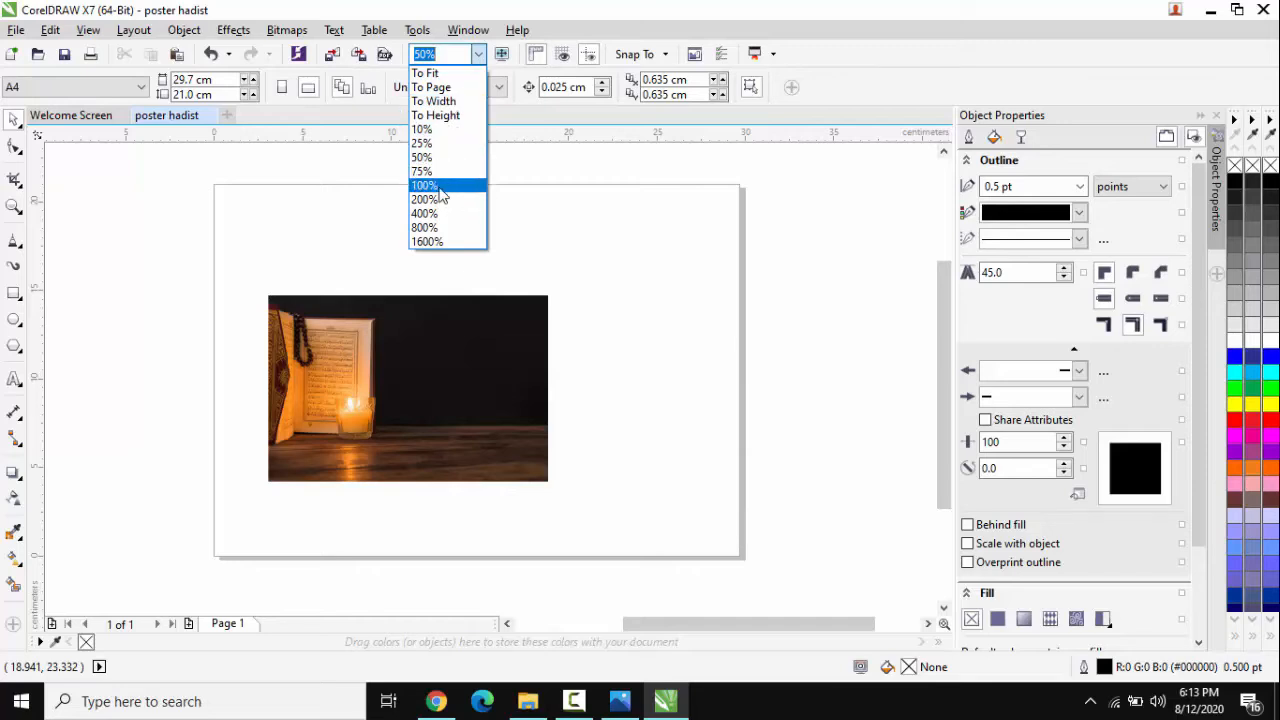
pyautogui.click(430, 186)
pyautogui.click(480, 54)
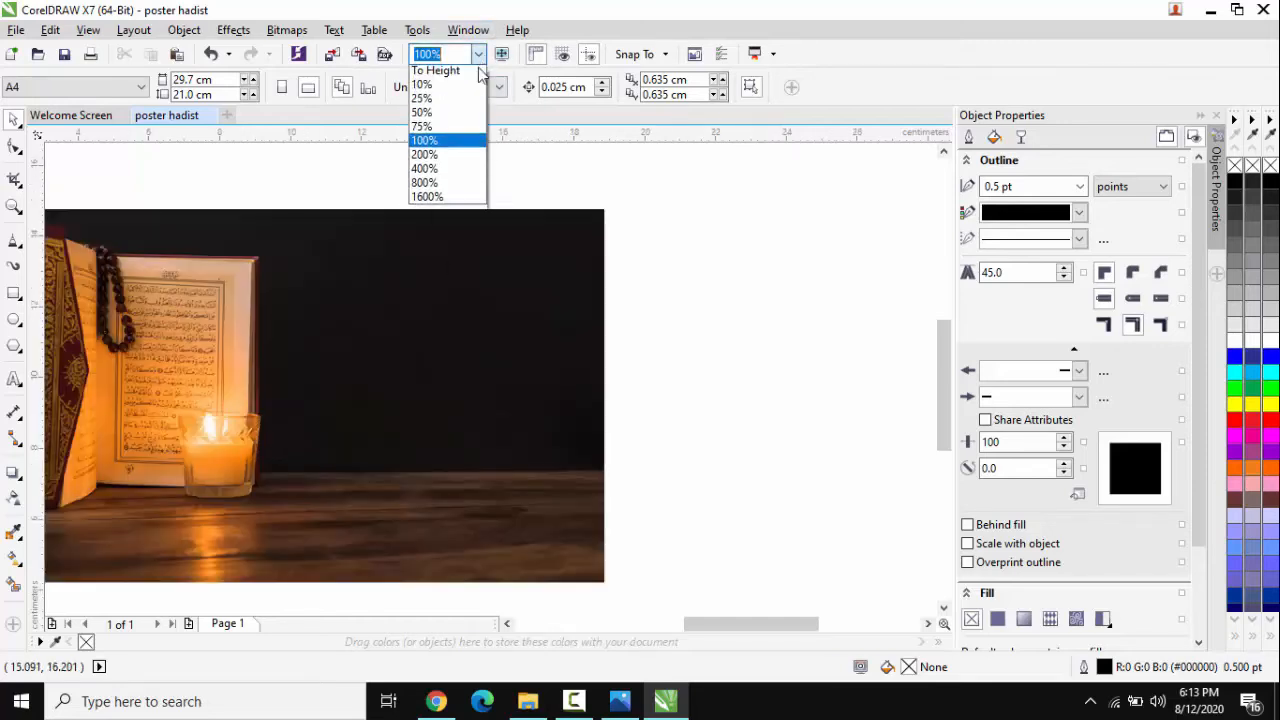
pyautogui.click(424, 146)
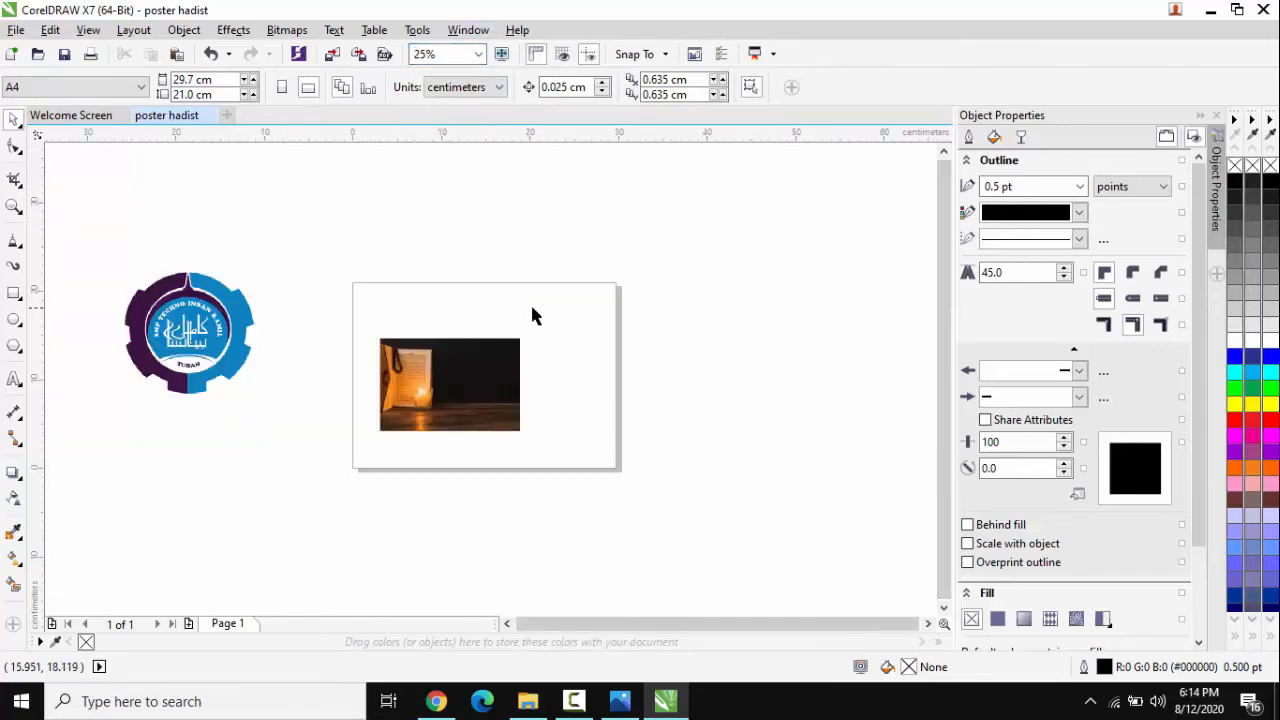
pyautogui.click(479, 54)
pyautogui.click(459, 118)
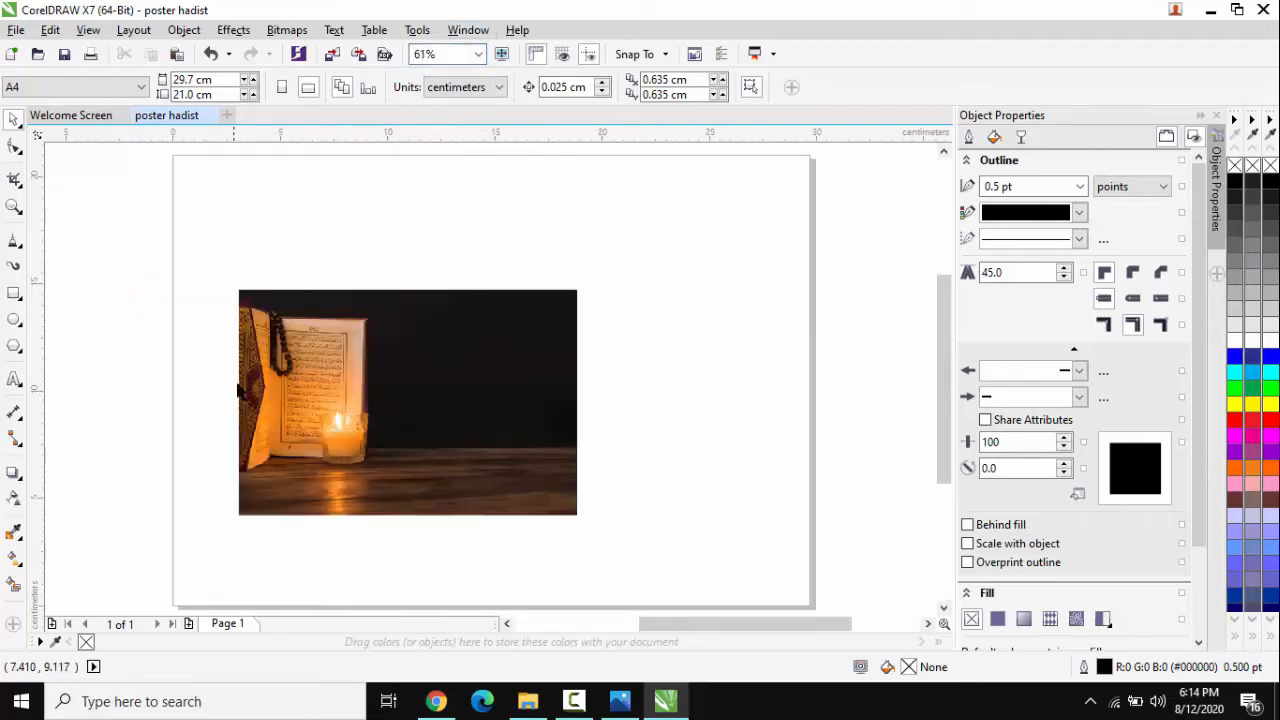
# Align the candle photo with the page's upper-left corner and stretch it over the whole page, about 29.7 by 21 cm
pyautogui.click(404, 390)
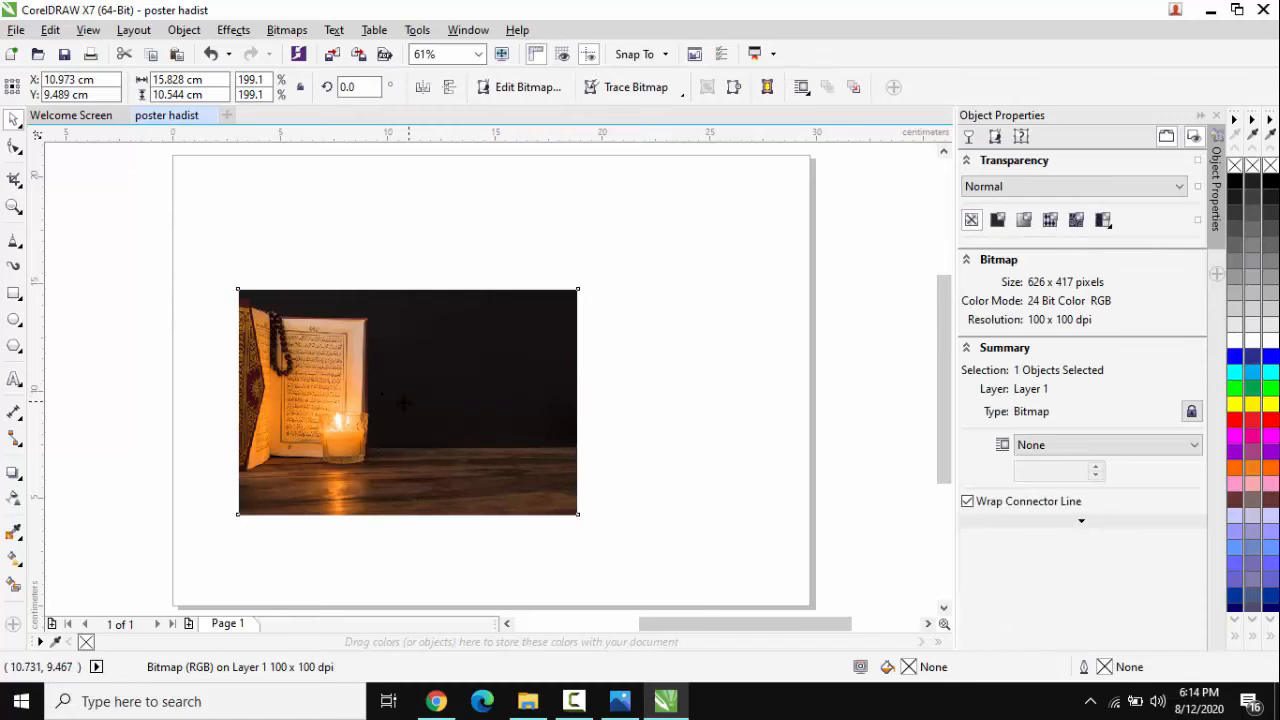
pyautogui.moveTo(404, 390); pyautogui.dragTo(341, 268)
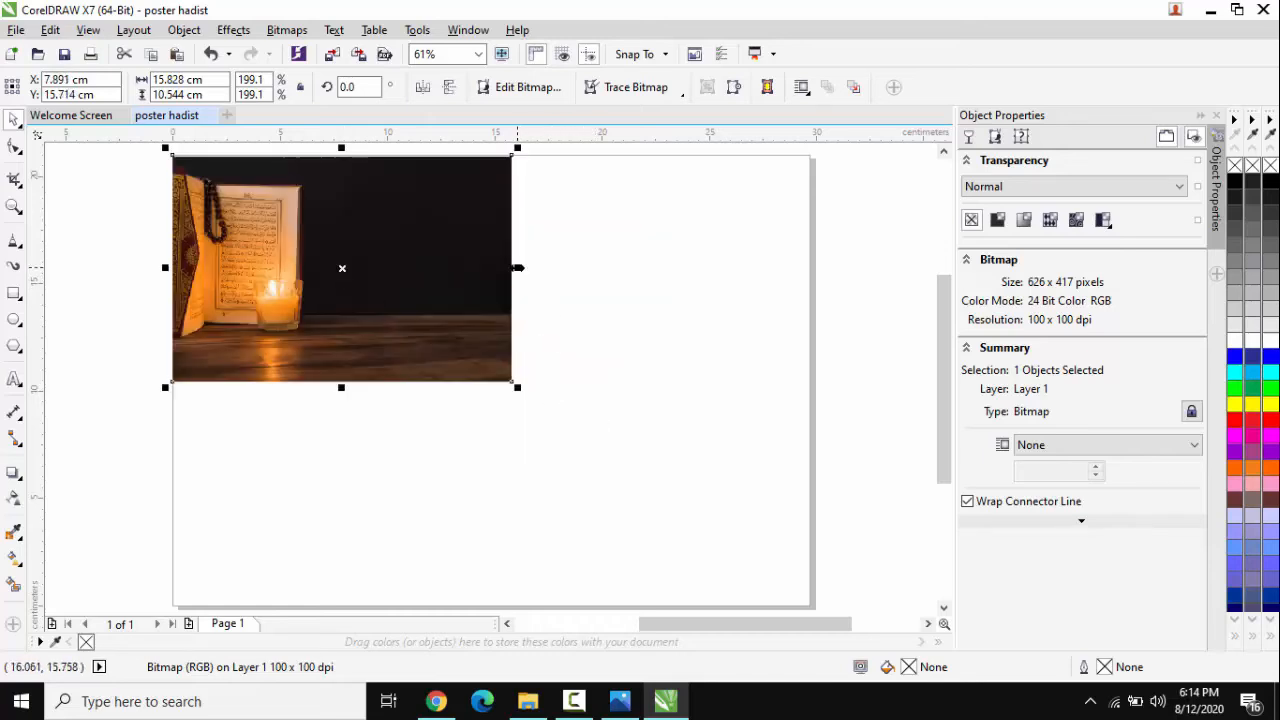
pyautogui.moveTo(517, 268); pyautogui.dragTo(813, 307)
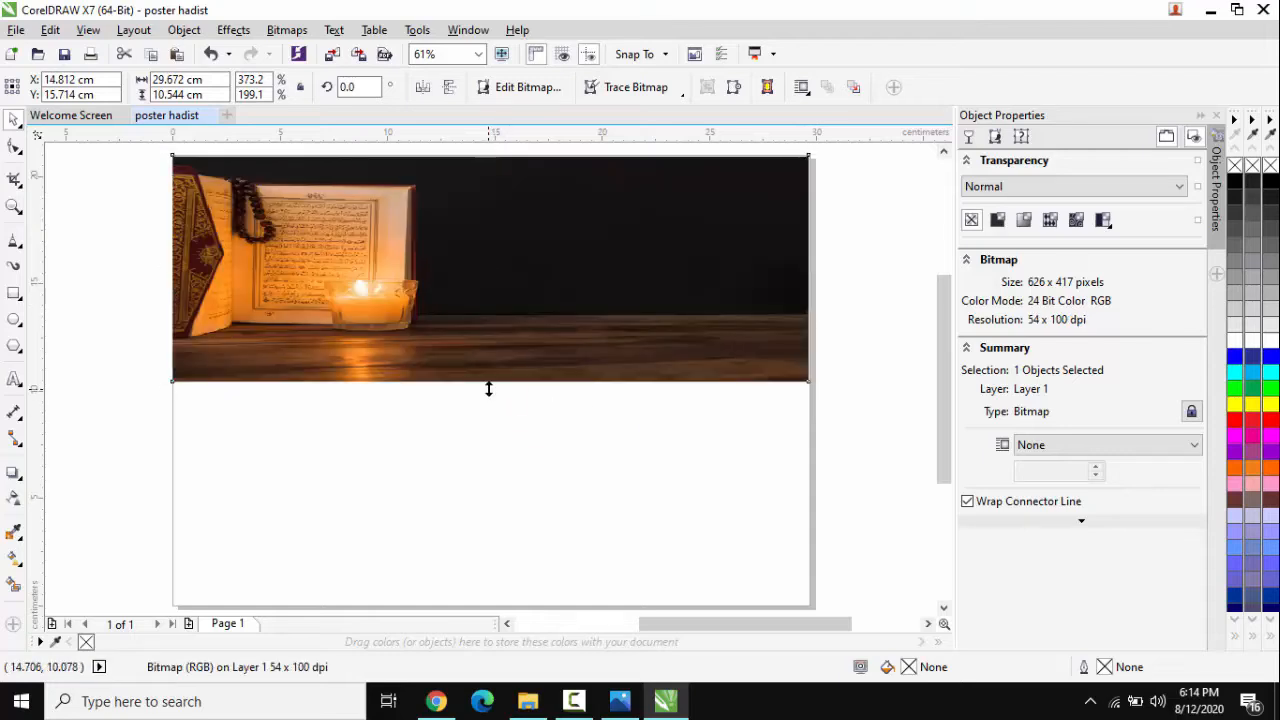
pyautogui.moveTo(488, 389); pyautogui.dragTo(480, 546)
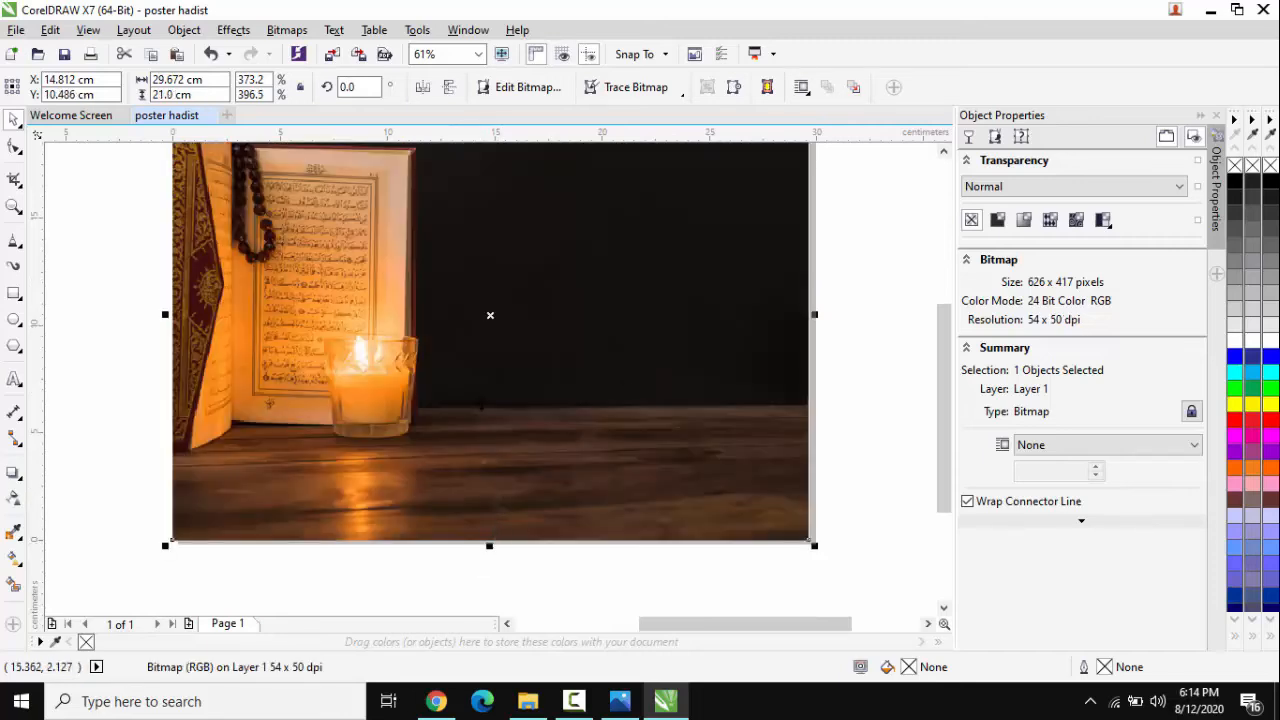
pyautogui.click(902, 365)
pyautogui.moveTo(943, 408); pyautogui.dragTo(950, 371)
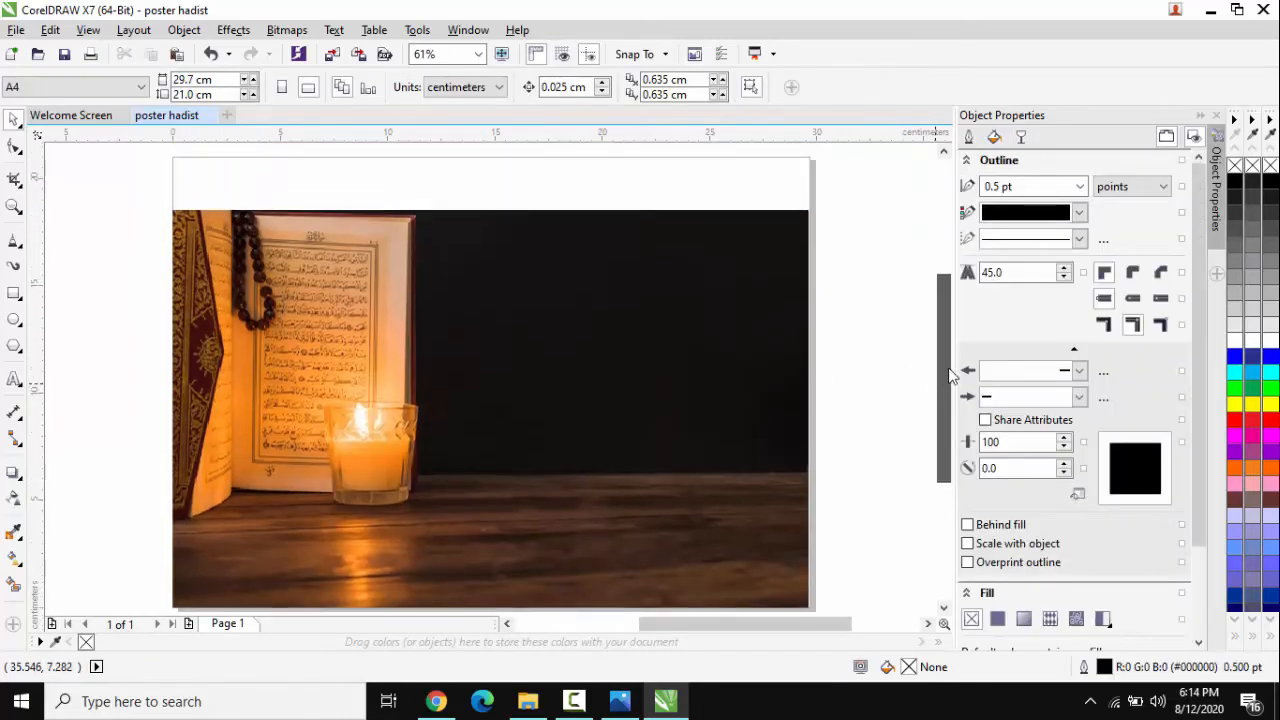
# Try to place the logo over the dark right half of the photo, and undo the move
pyautogui.scroll(-2, 612, 303)
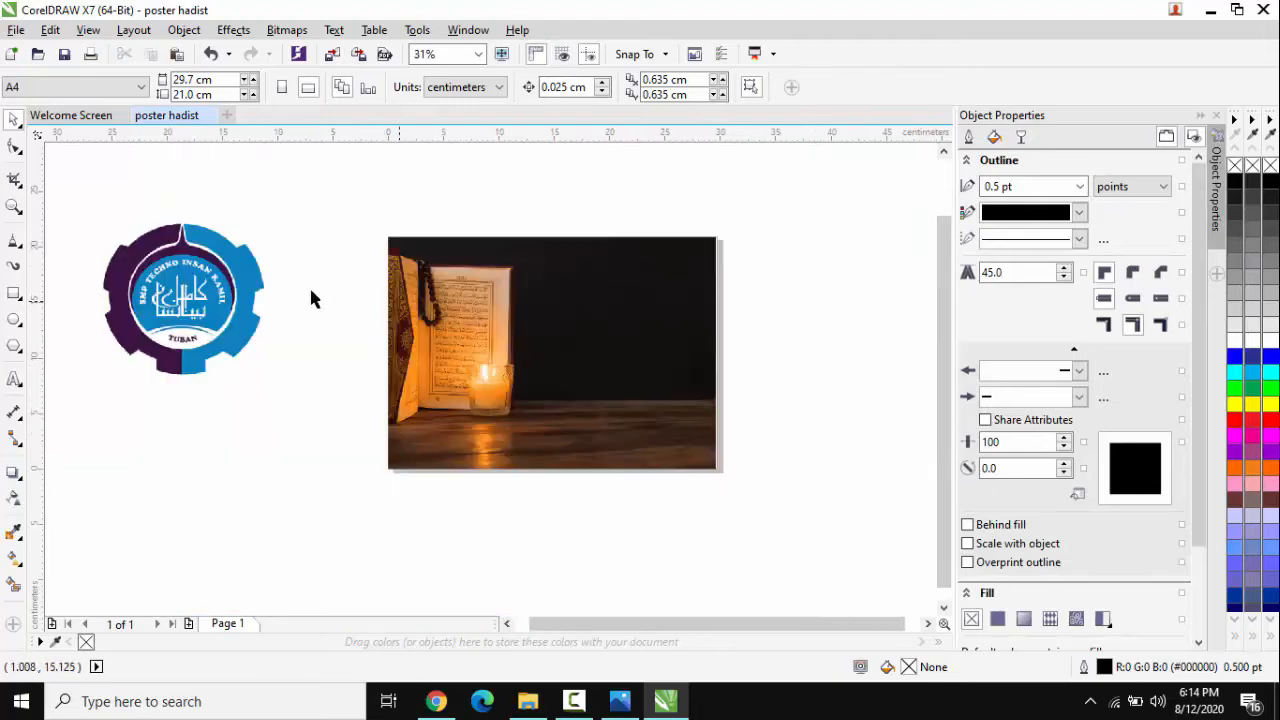
pyautogui.click(207, 283)
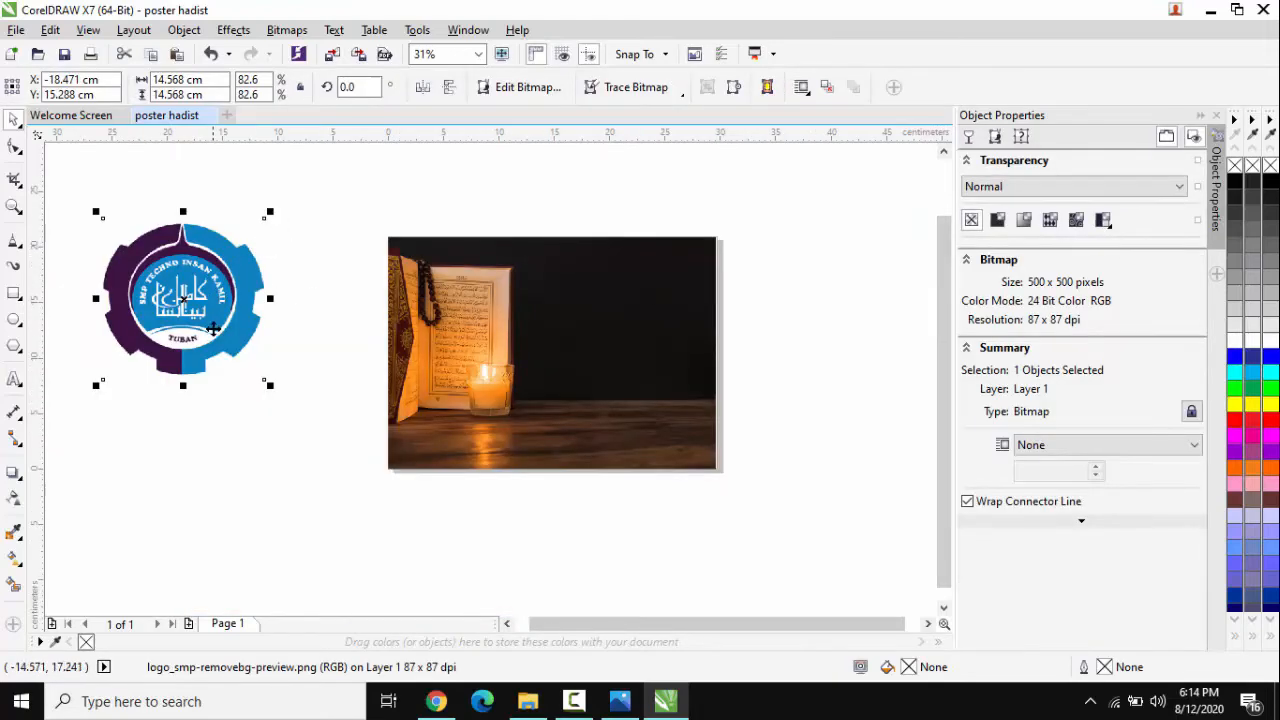
pyautogui.click(321, 229)
pyautogui.moveTo(205, 281); pyautogui.dragTo(638, 294)
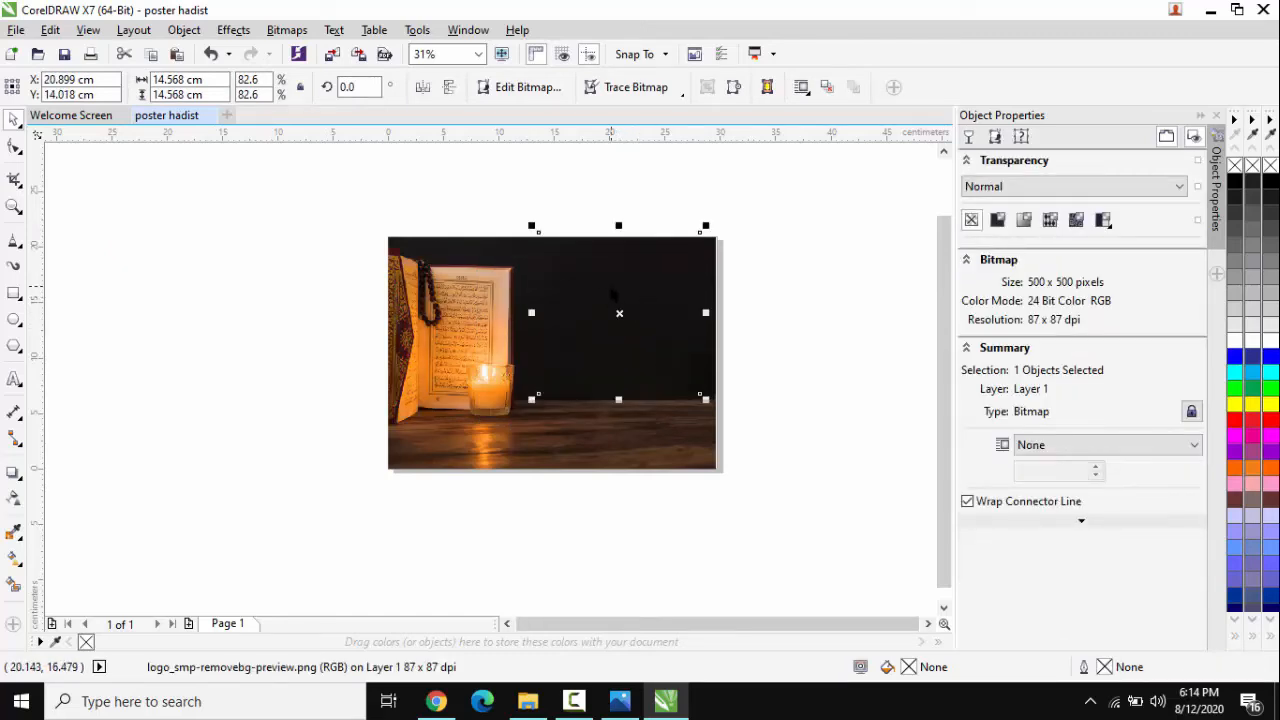
pyautogui.click(211, 54)
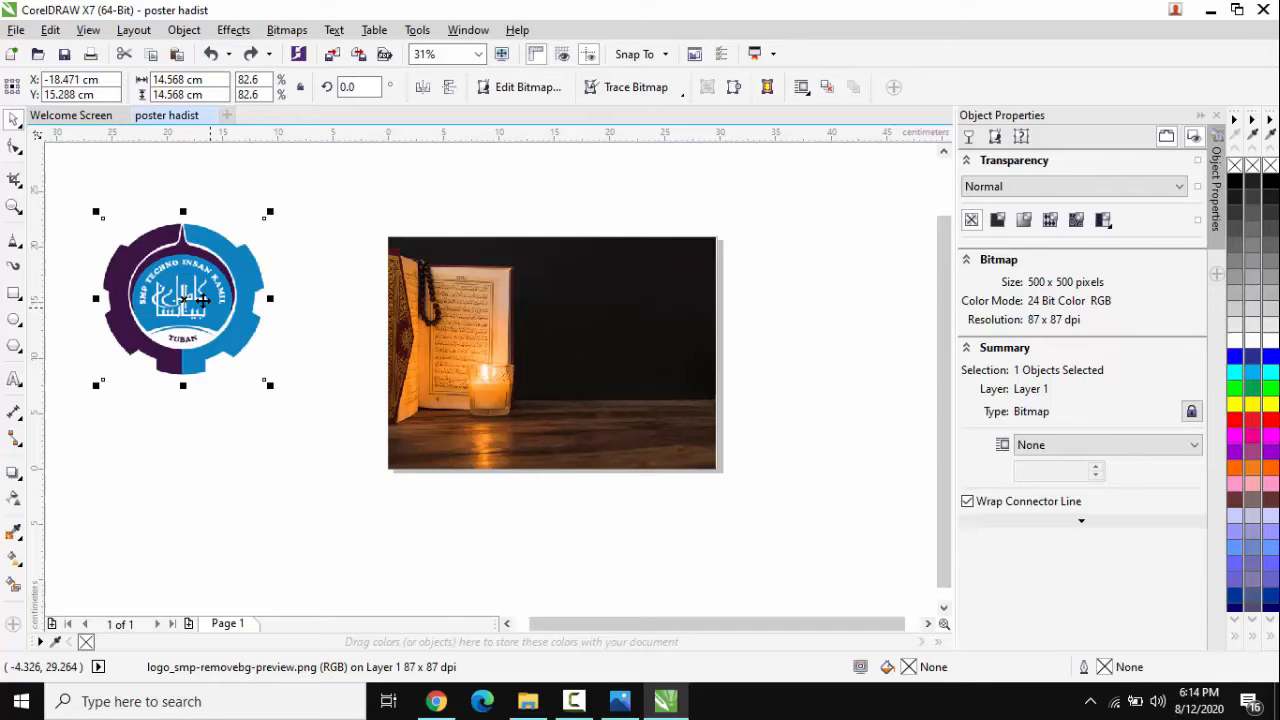
# Move the logo so that it partly overlaps the left edge of the background photo
pyautogui.click(310, 218)
pyautogui.click(213, 316)
pyautogui.moveTo(213, 316); pyautogui.dragTo(354, 355)
pyautogui.moveTo(349, 344); pyautogui.dragTo(280, 322)
pyautogui.moveTo(282, 331); pyautogui.dragTo(354, 356)
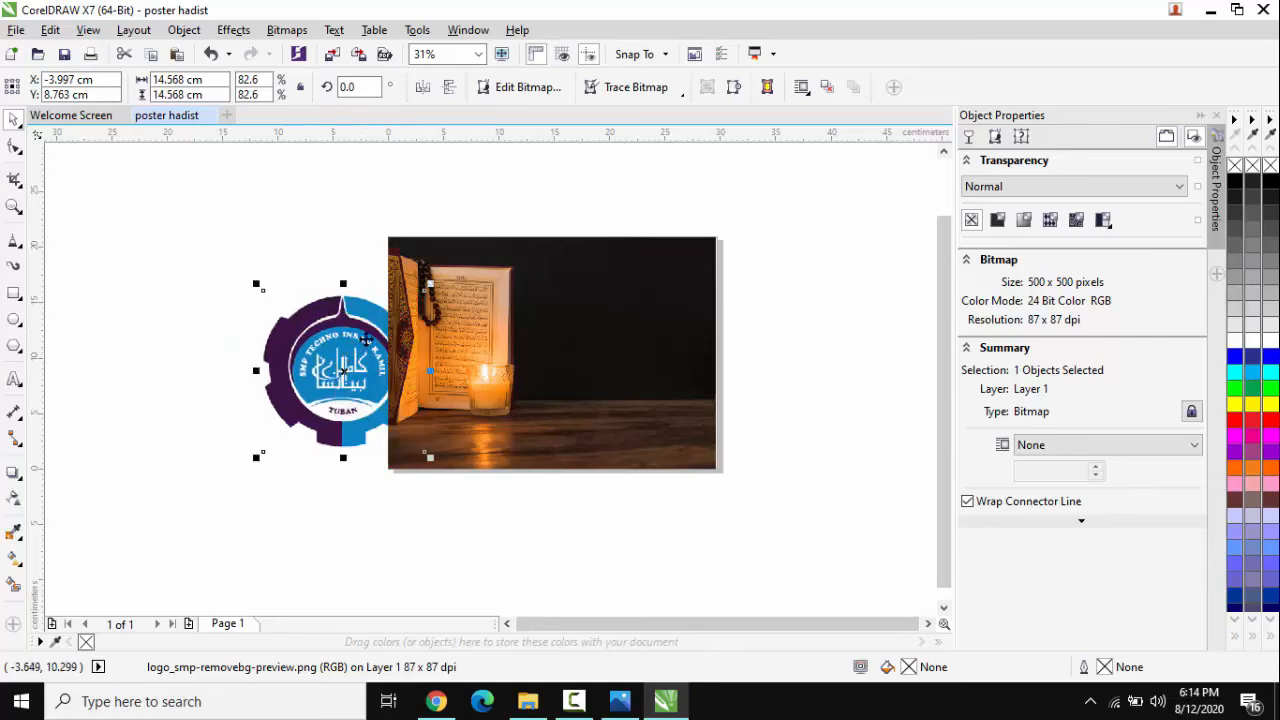
pyautogui.click(355, 245)
# Bring the logo to the front of the page so that it sits above the background photo
pyautogui.click(335, 357)
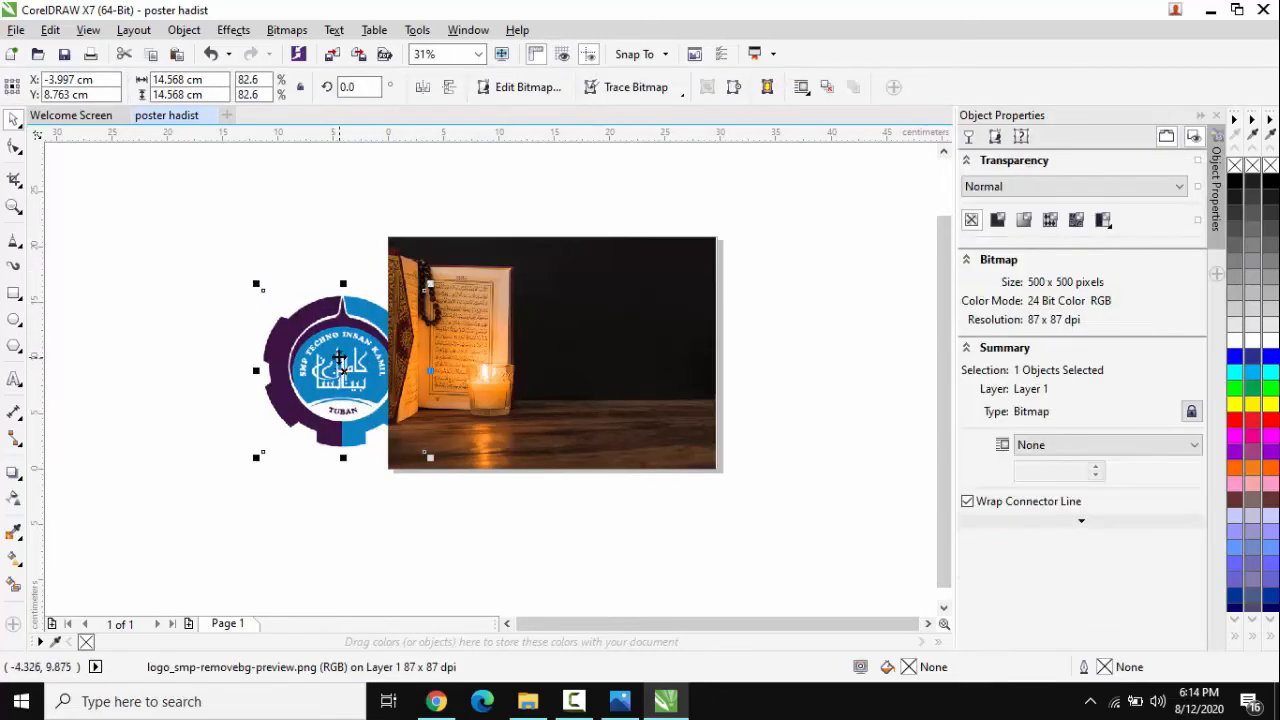
pyautogui.press('Escape')
pyautogui.click(335, 376)
pyautogui.rightClick(335, 372)
pyautogui.moveTo(385, 493)
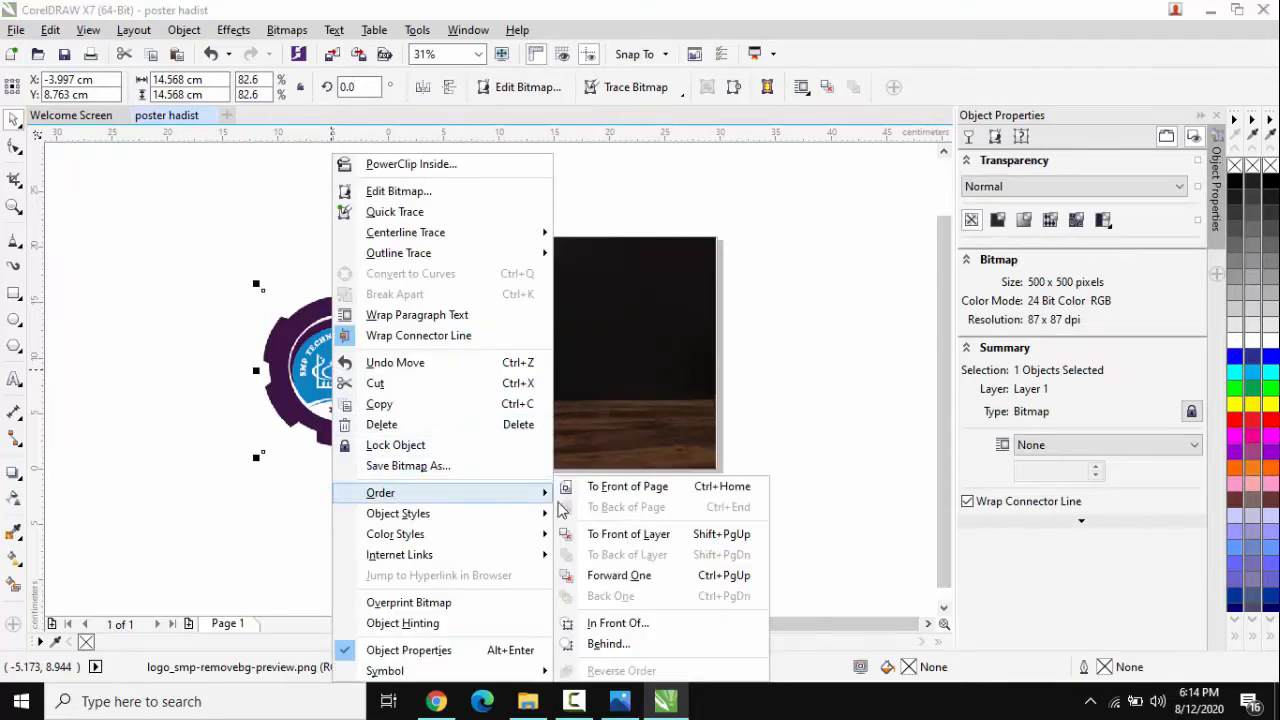
pyautogui.click(625, 488)
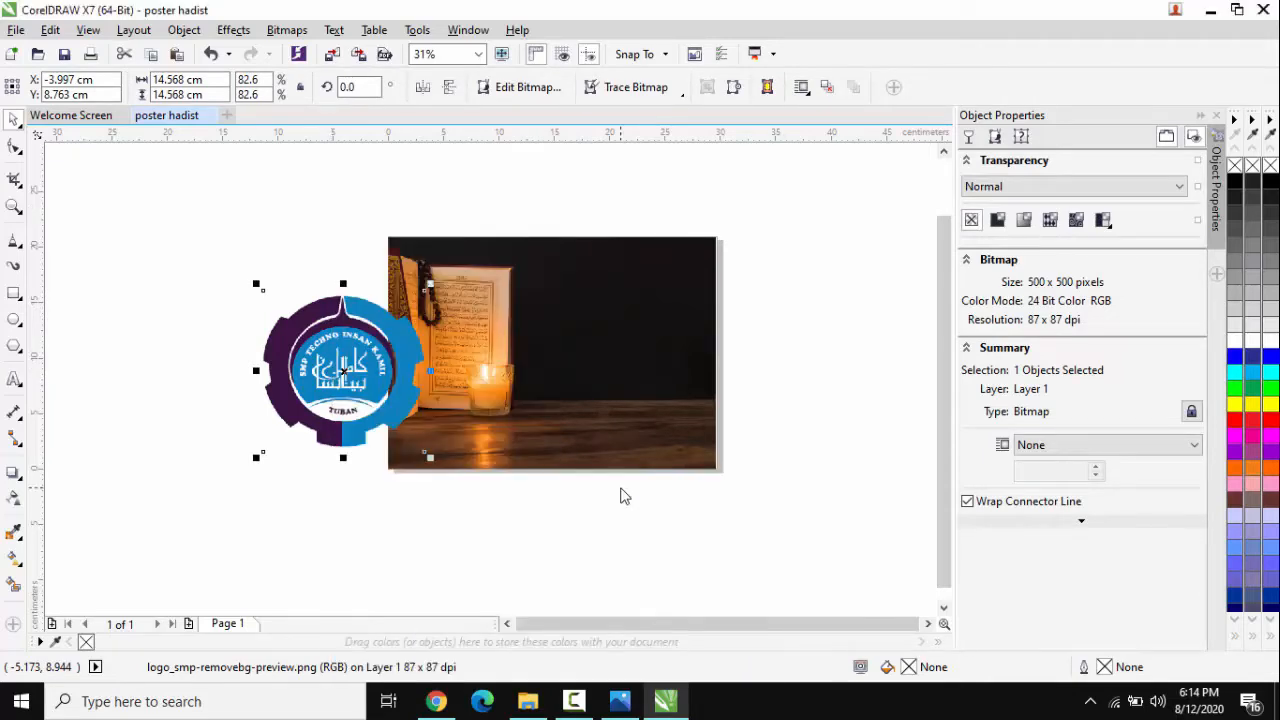
# Shrink the logo to about 7.8 cm and place it on the dark background just beside the open Quran and candle
pyautogui.moveTo(343, 372); pyautogui.dragTo(578, 345)
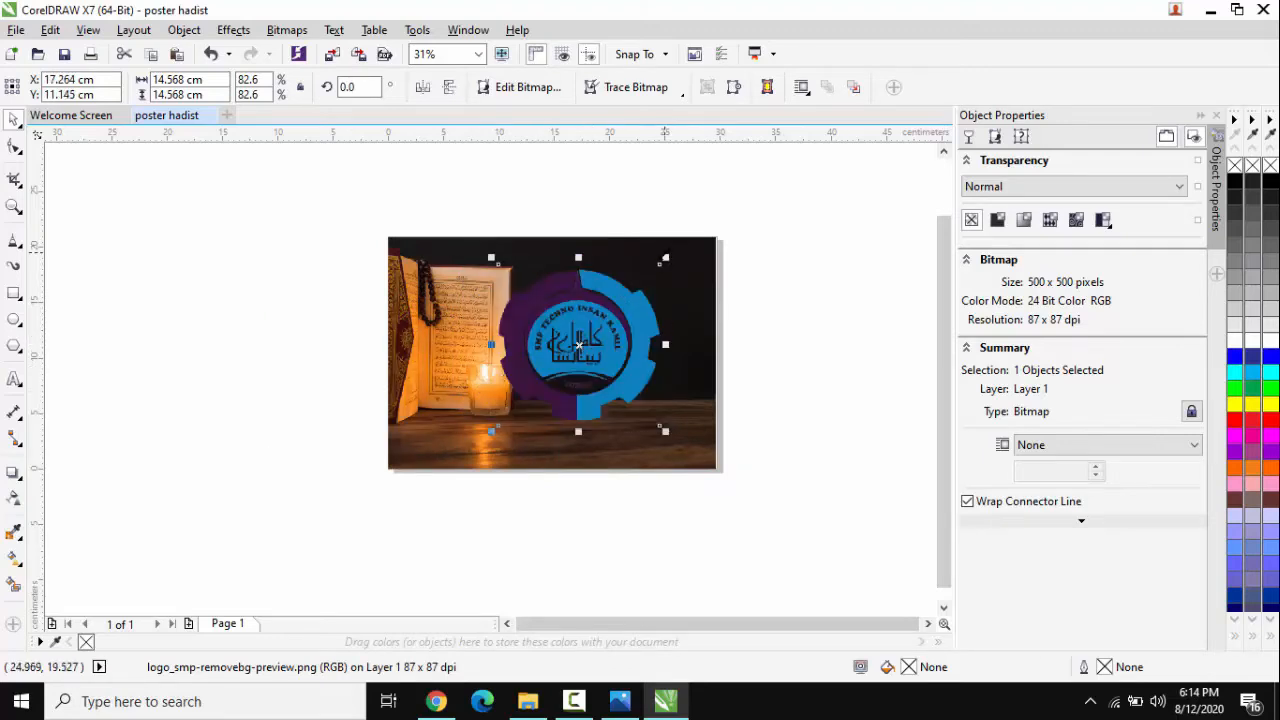
pyautogui.moveTo(664, 258); pyautogui.dragTo(590, 332)
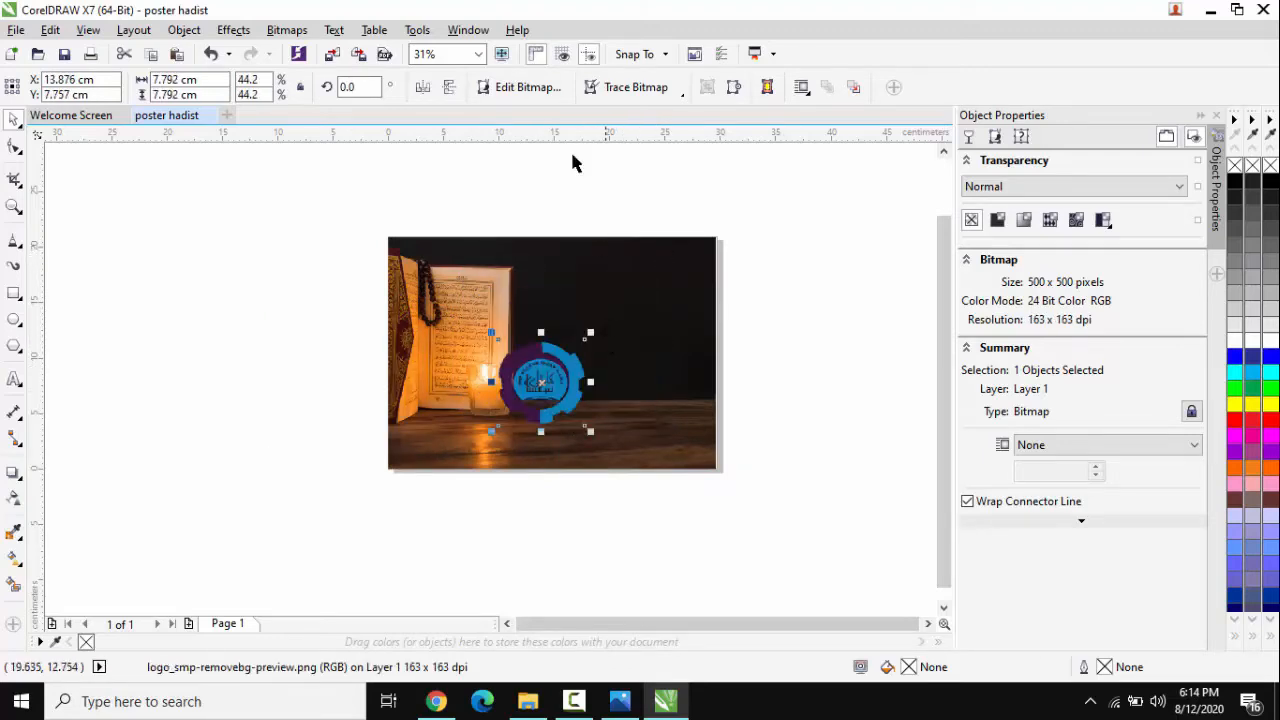
pyautogui.click(477, 55)
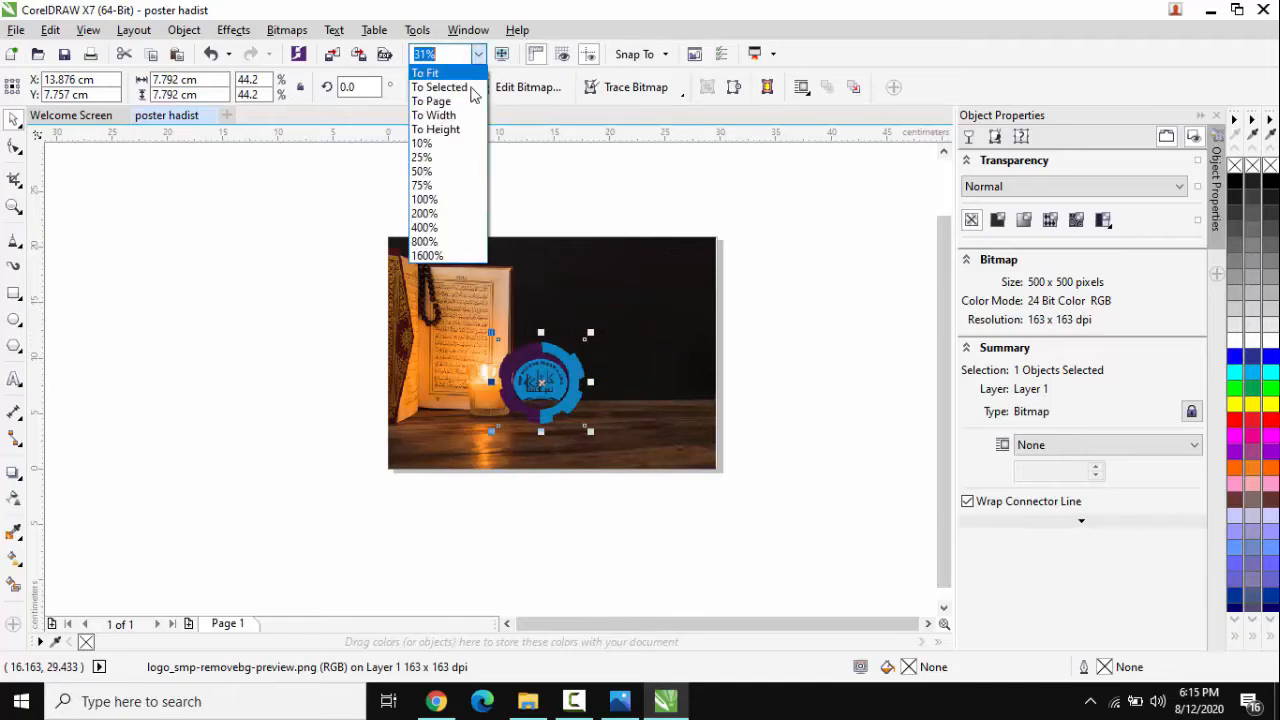
pyautogui.click(440, 129)
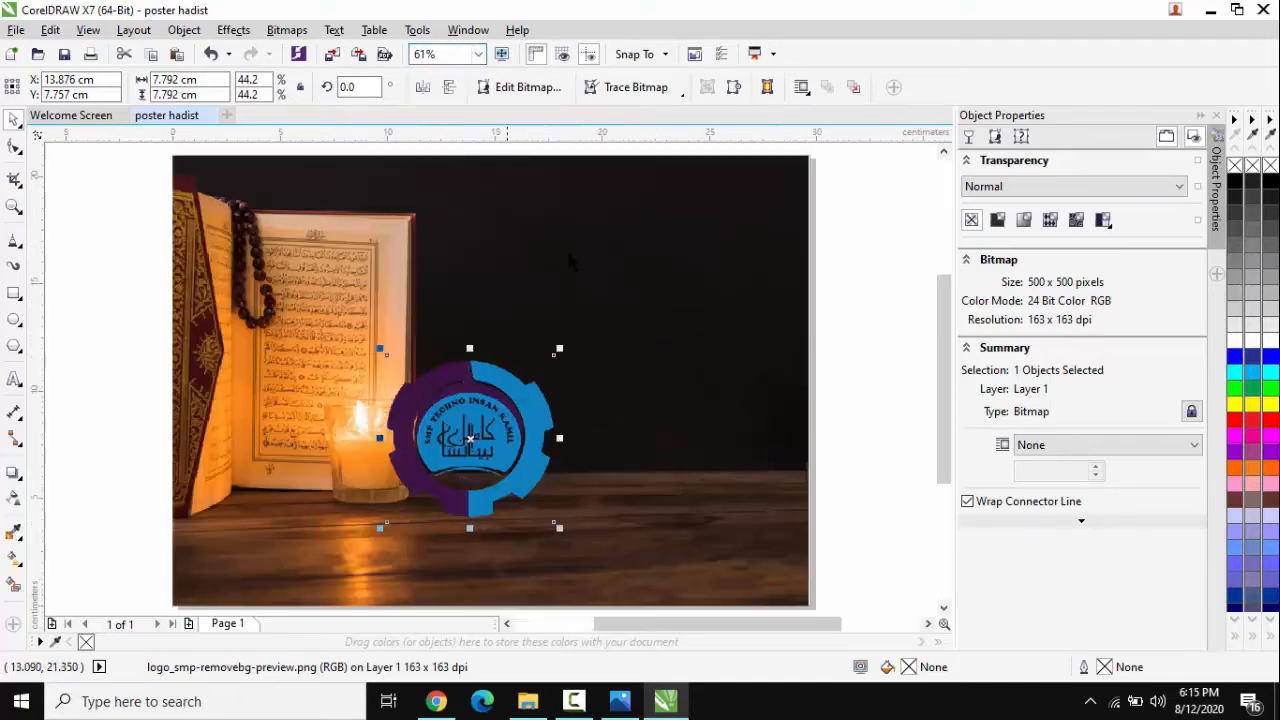
pyautogui.click(866, 282)
pyautogui.click(472, 424)
pyautogui.moveTo(472, 424); pyautogui.dragTo(502, 356)
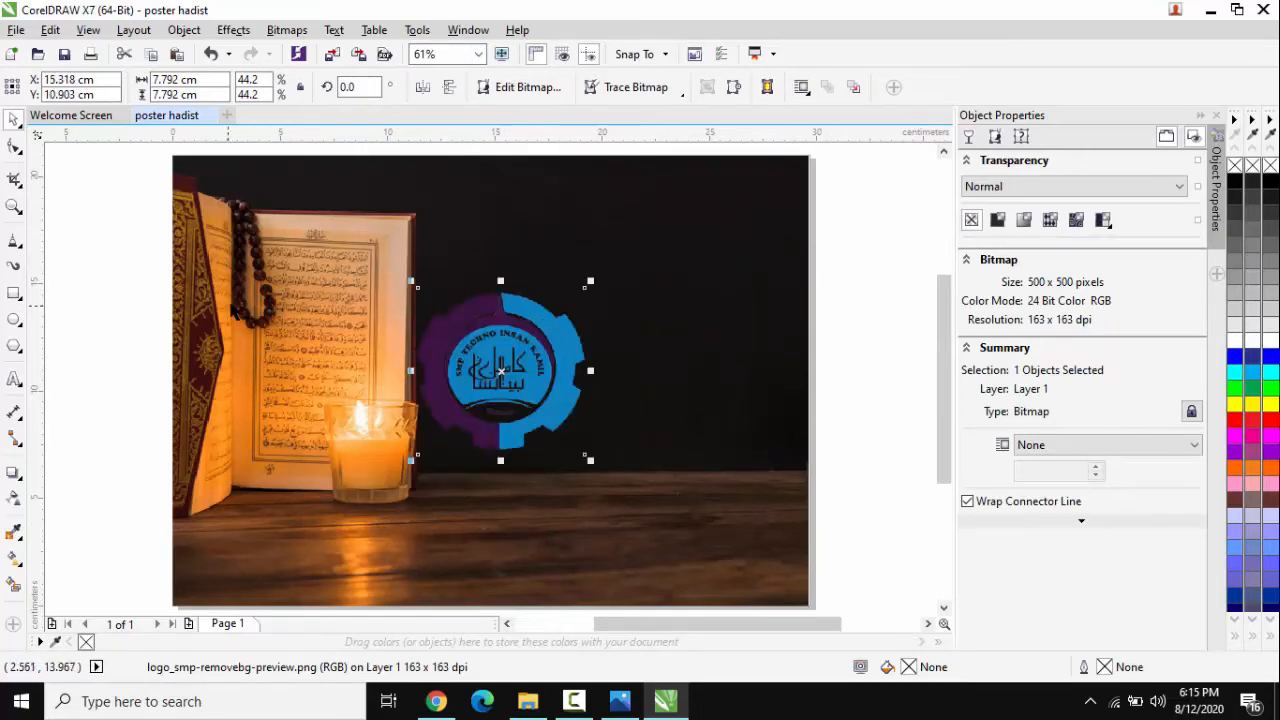
pyautogui.click(110, 209)
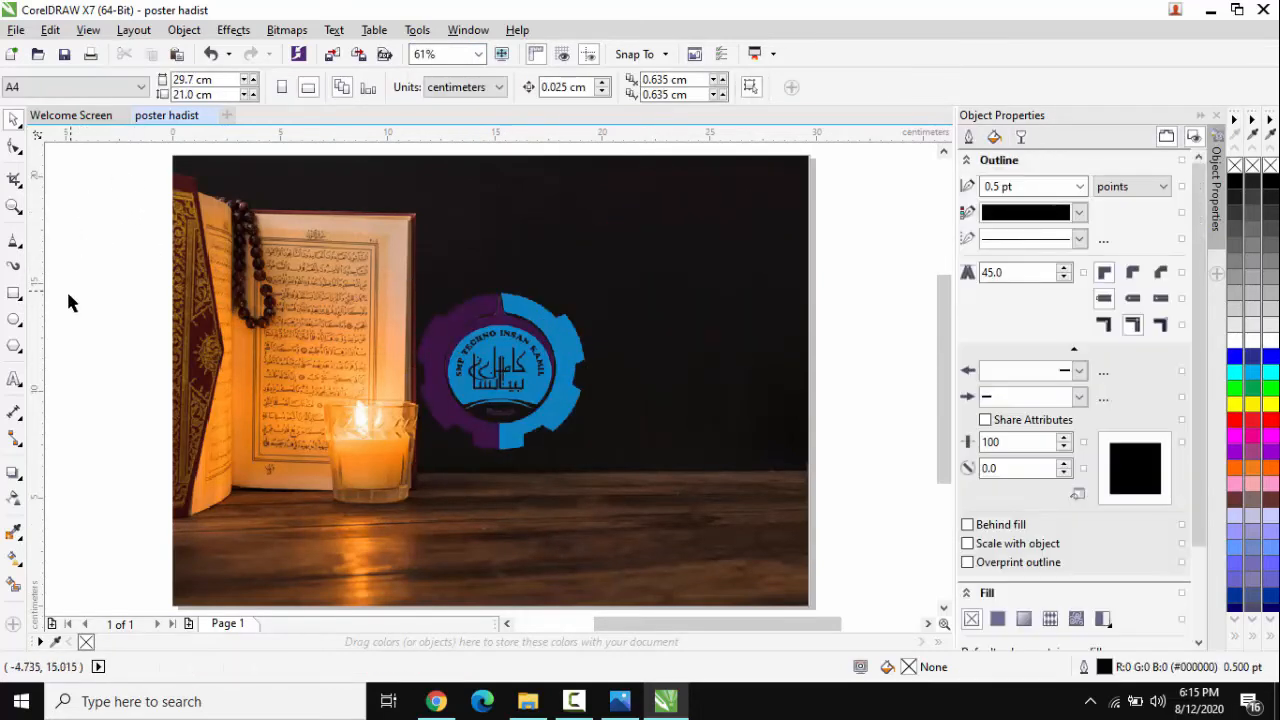
# Draw an ellipse about 5.5 by 5.3 cm in the photo's dark upper-right area and fill it with Smart Fill
pyautogui.click(15, 326)
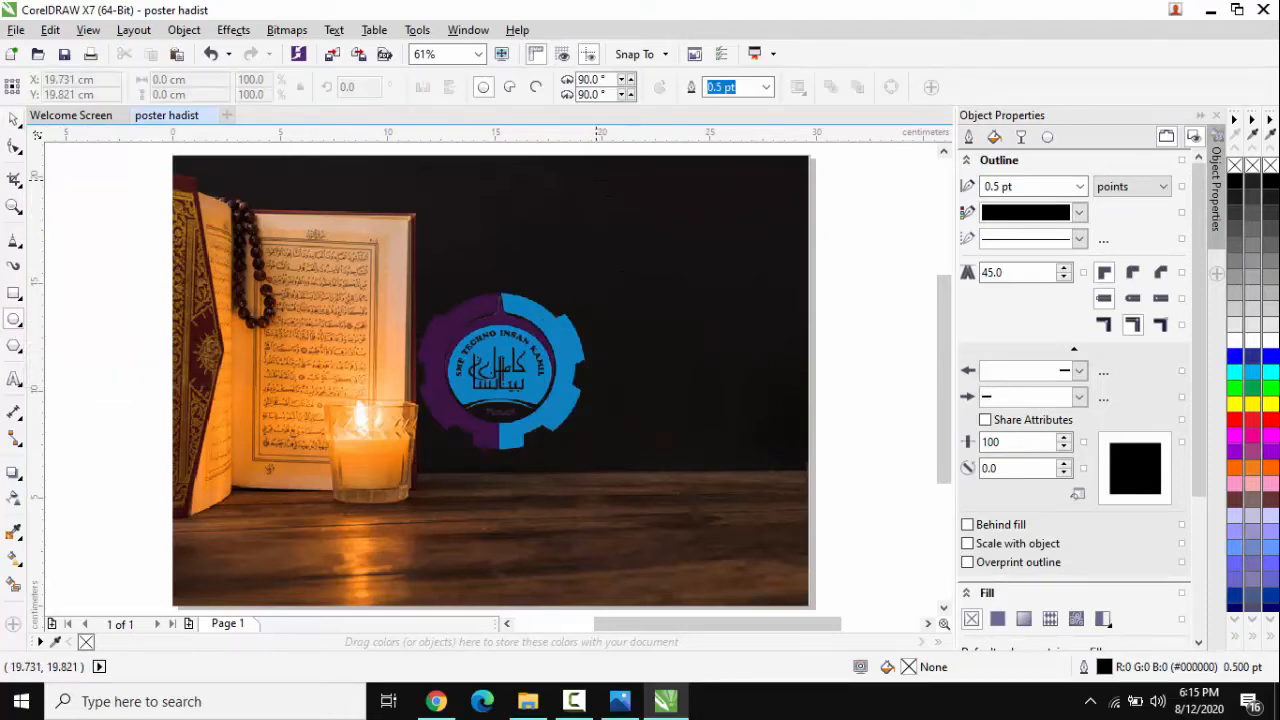
pyautogui.moveTo(596, 180); pyautogui.dragTo(714, 295)
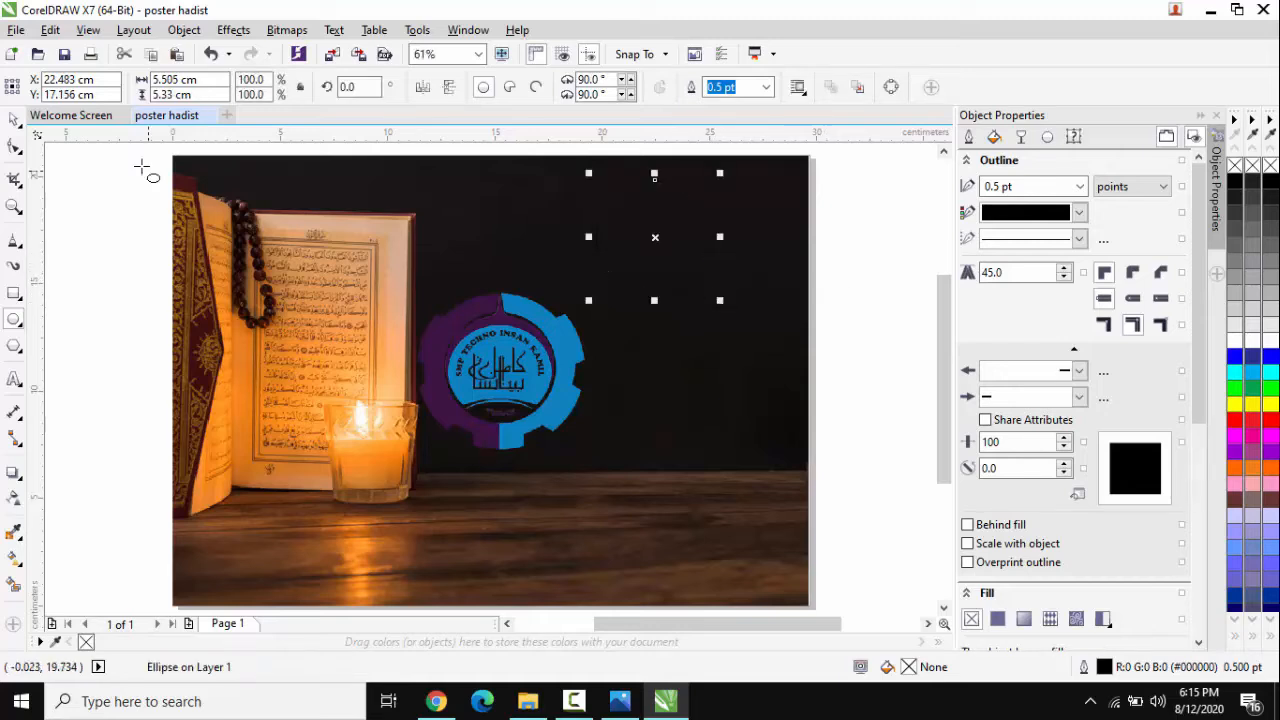
pyautogui.click(15, 122)
pyautogui.click(64, 209)
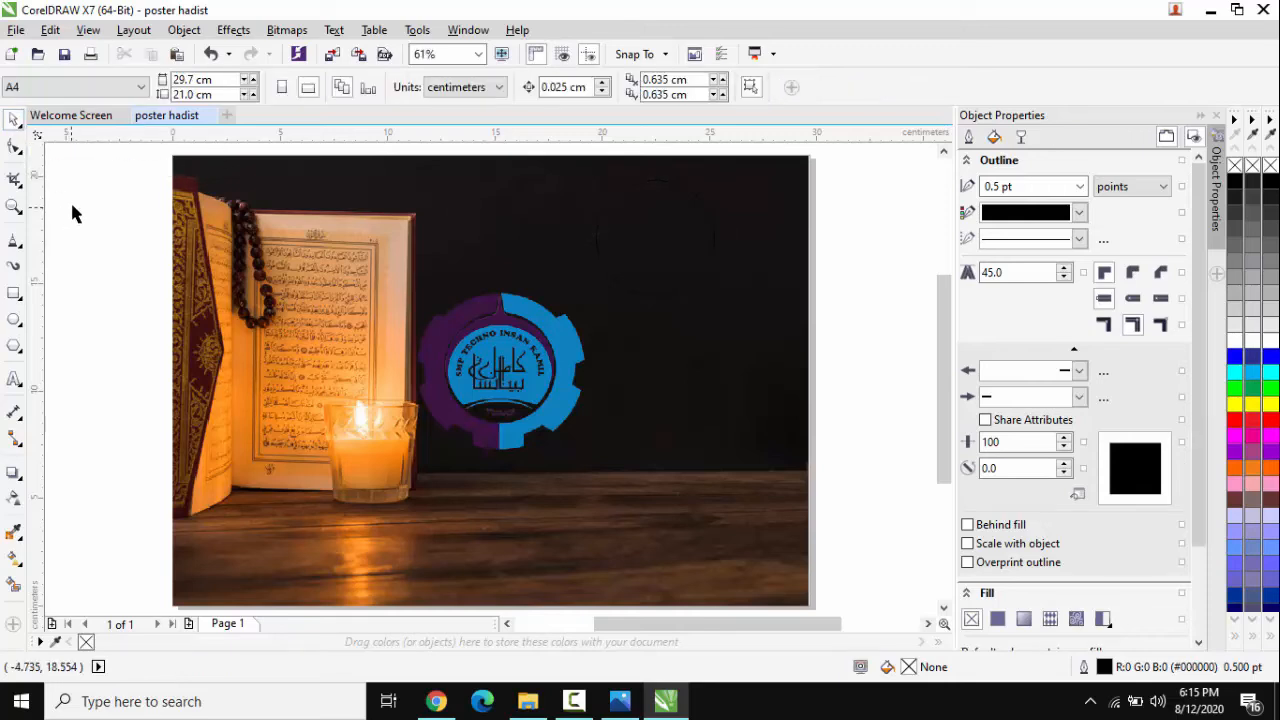
pyautogui.click(15, 588)
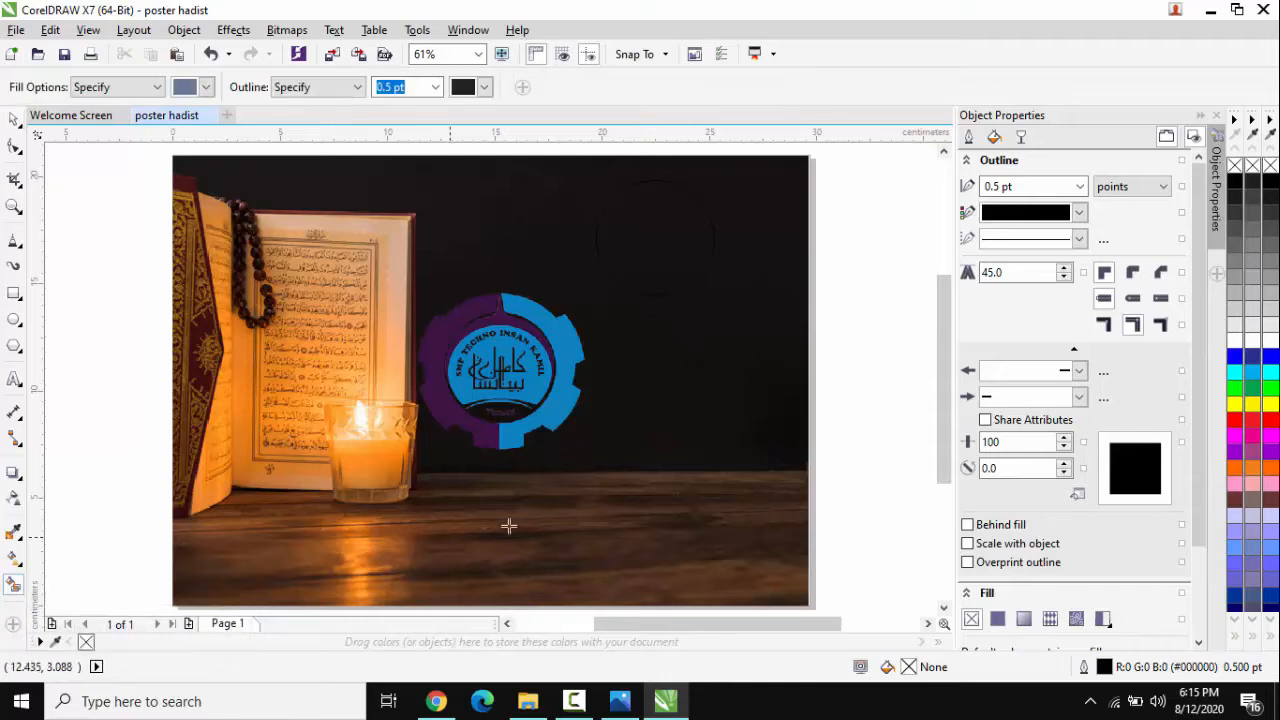
pyautogui.click(661, 222)
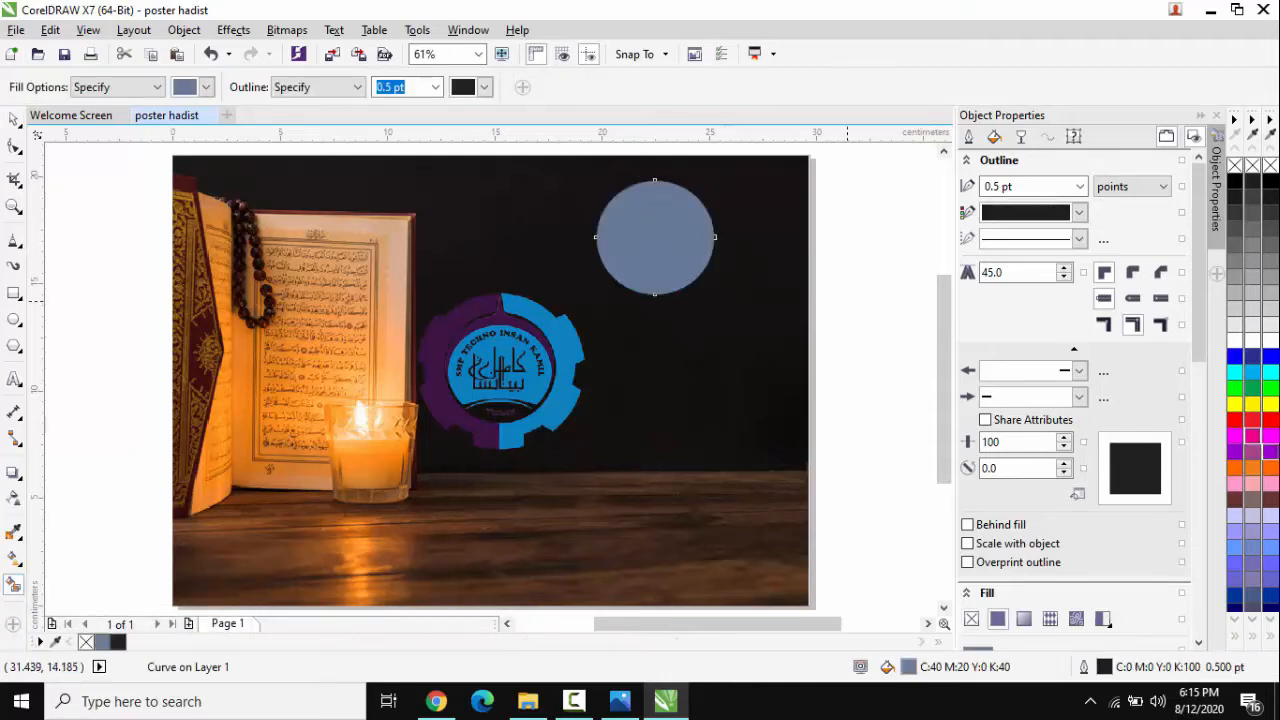
# Try several palette colours on the filled circle, including green, cyan and orange, and end with red
pyautogui.click(1270, 452)
pyautogui.click(1270, 500)
pyautogui.click(1270, 388)
pyautogui.click(1270, 372)
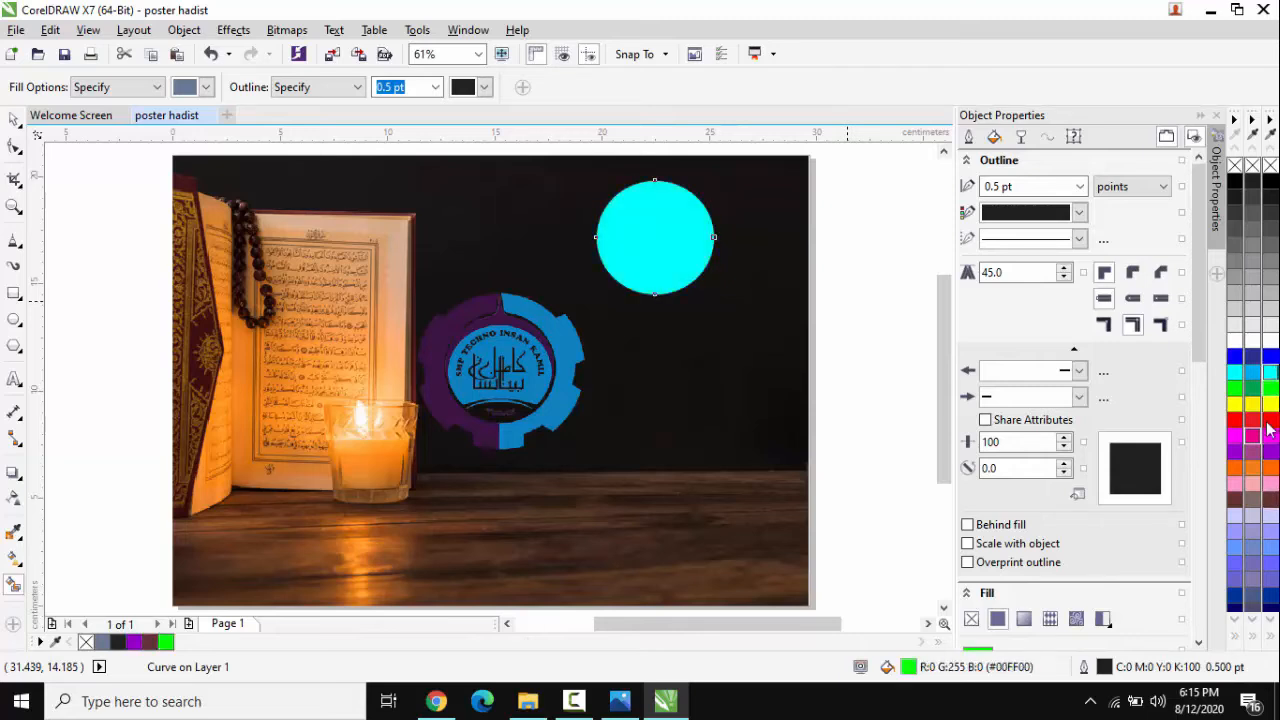
pyautogui.click(1270, 420)
pyautogui.click(1268, 466)
pyautogui.click(1270, 388)
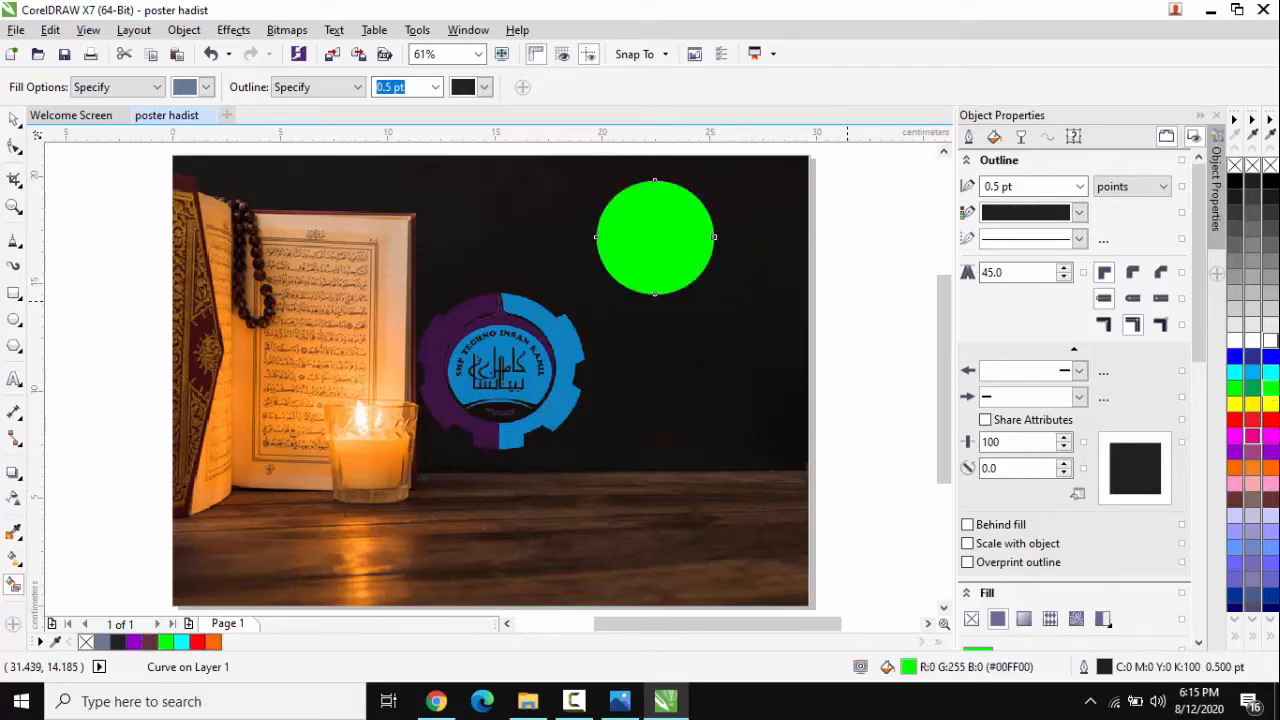
pyautogui.click(1270, 312)
pyautogui.click(1270, 330)
pyautogui.click(1270, 372)
pyautogui.click(1270, 422)
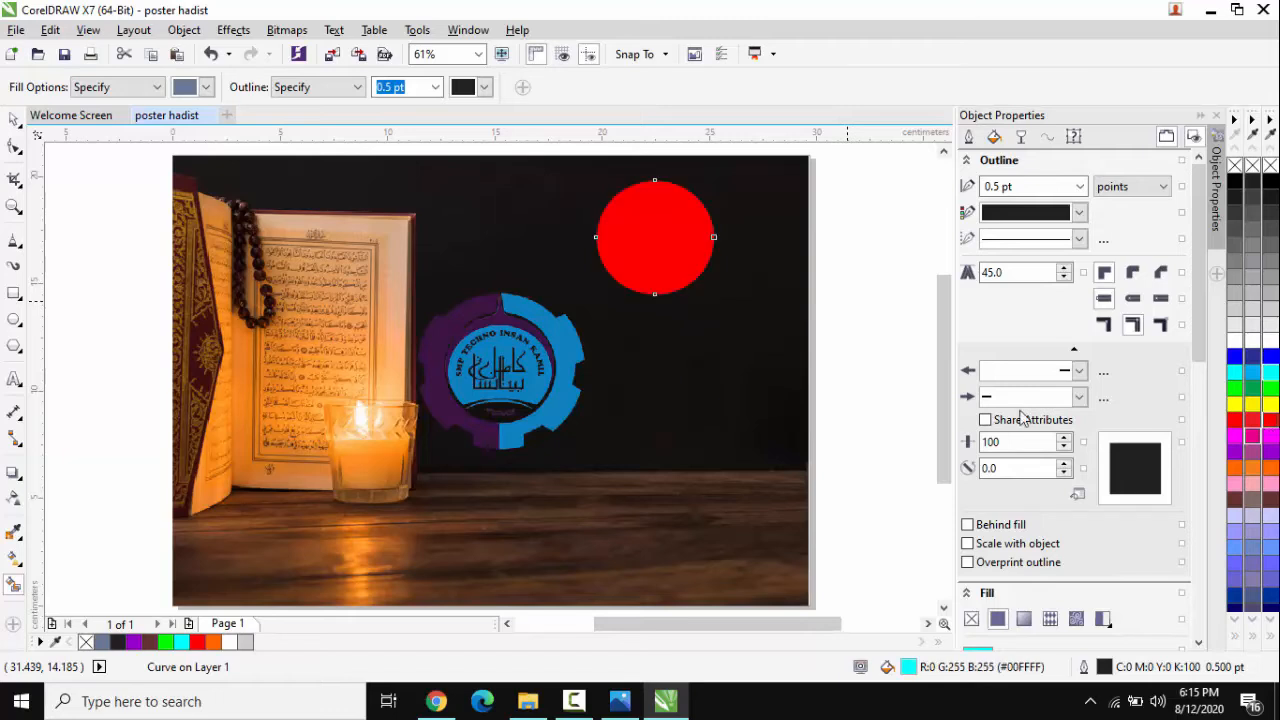
# Draw a rectangle about 5.2 by 4.7 cm near the photo's lower-right corner and Smart Fill it, ending with dark grey
pyautogui.click(14, 294)
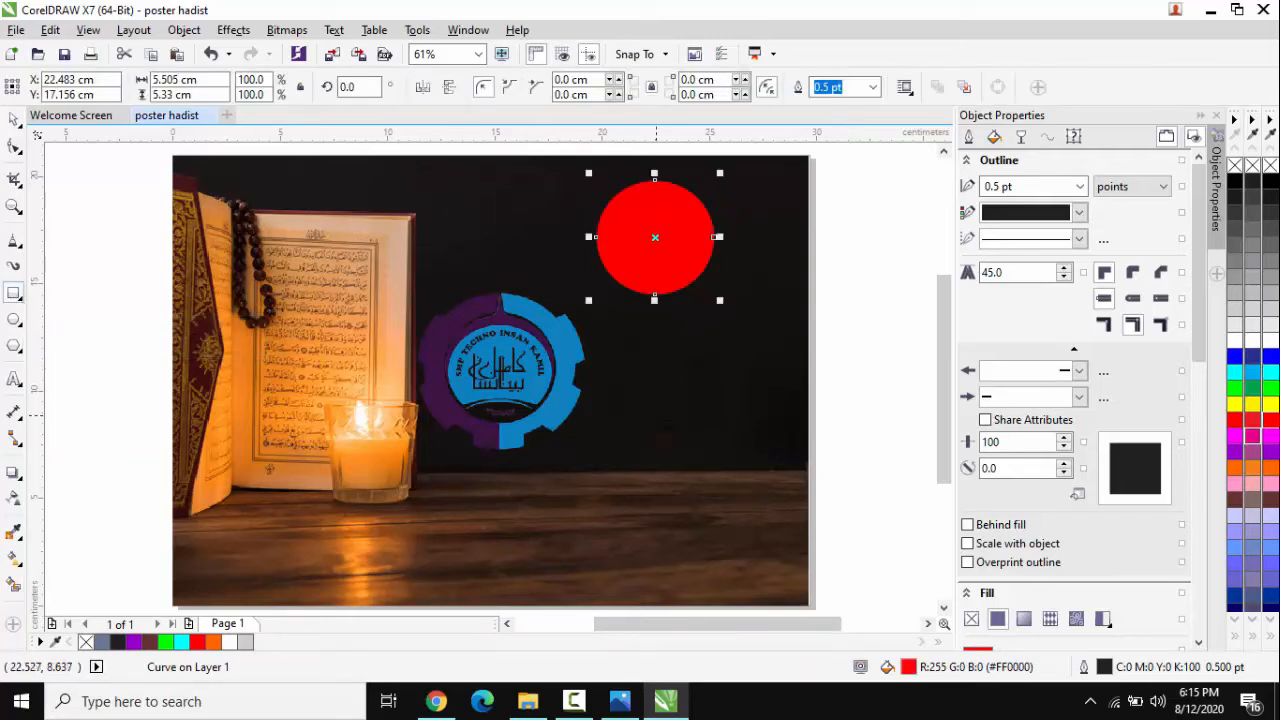
pyautogui.moveTo(653, 412); pyautogui.dragTo(765, 516)
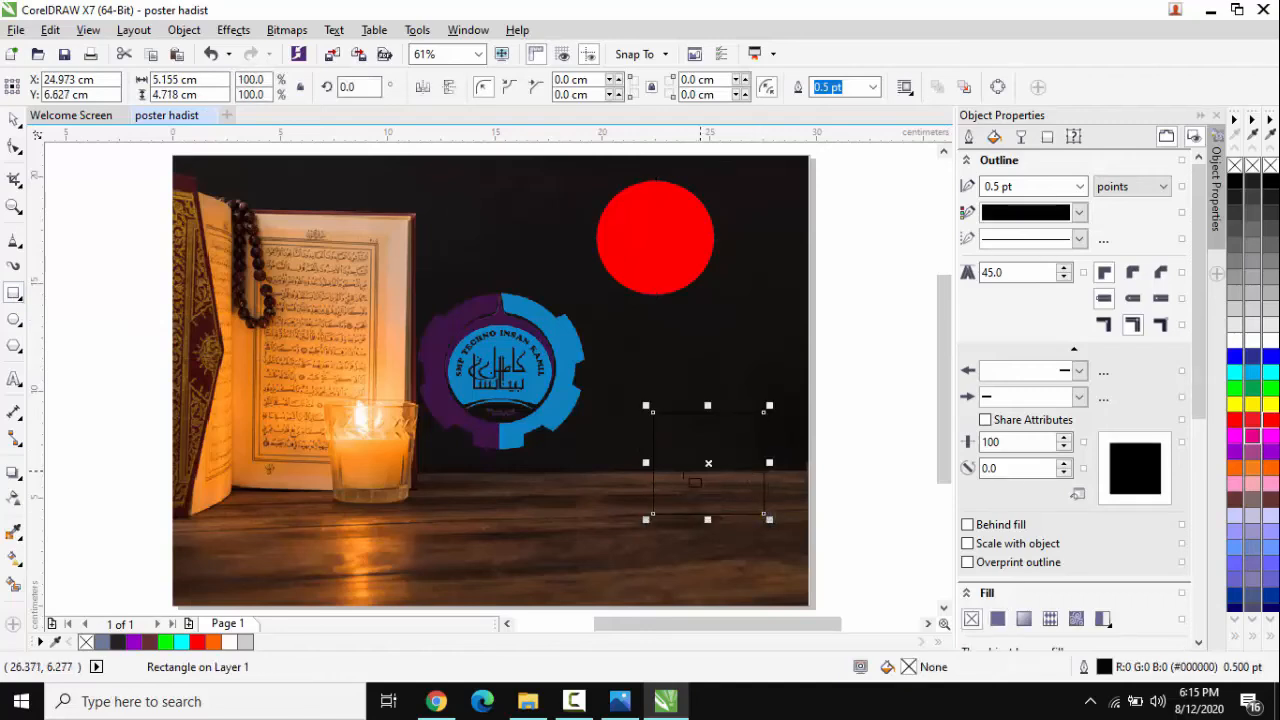
pyautogui.click(14, 585)
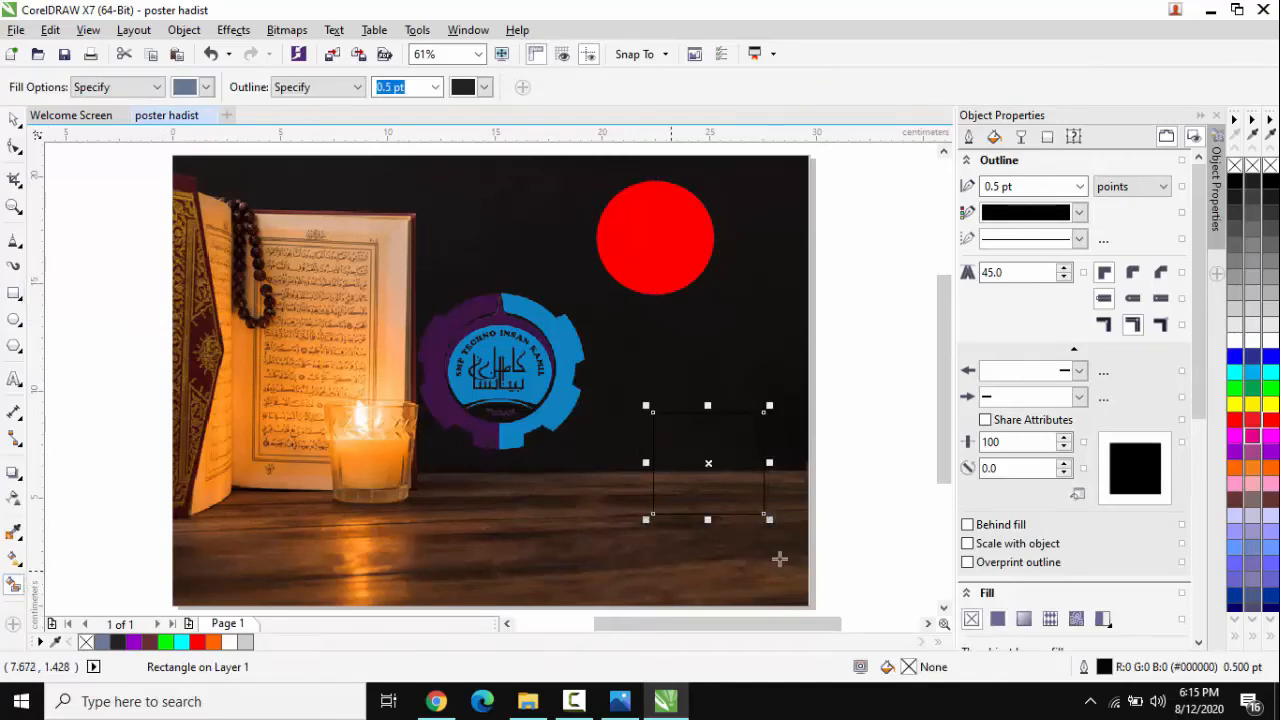
pyautogui.click(743, 500)
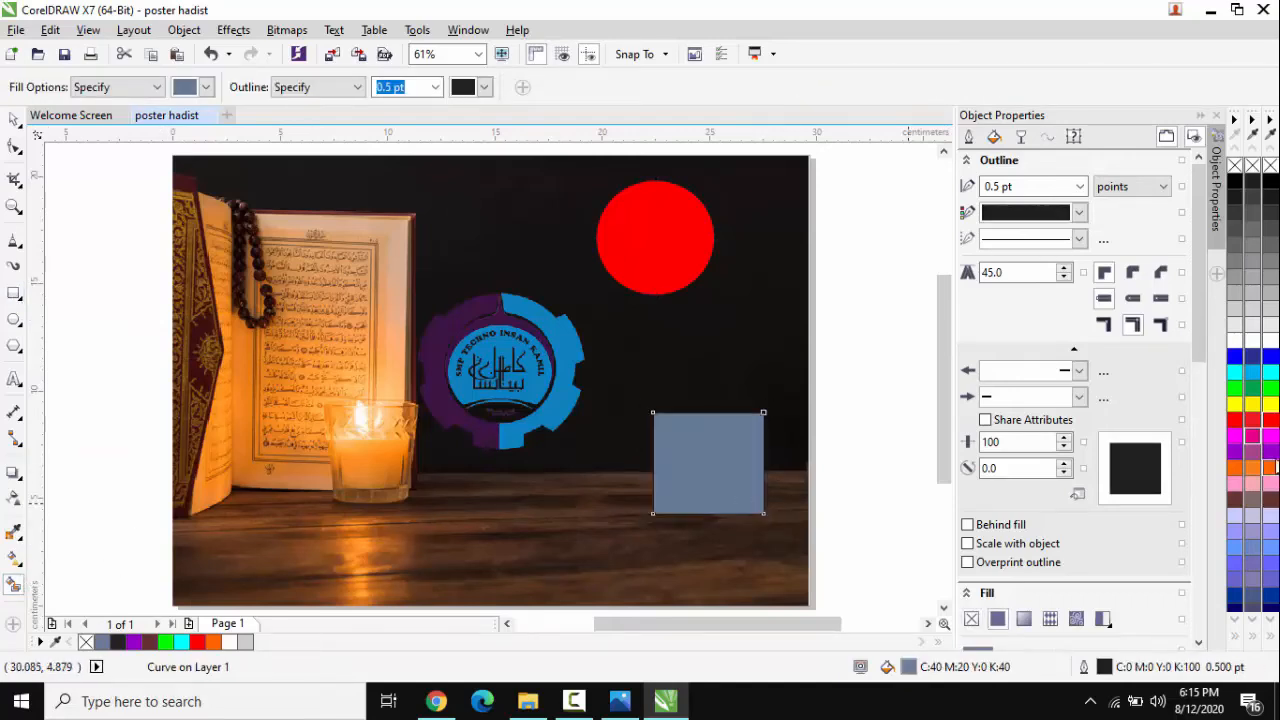
pyautogui.click(1270, 403)
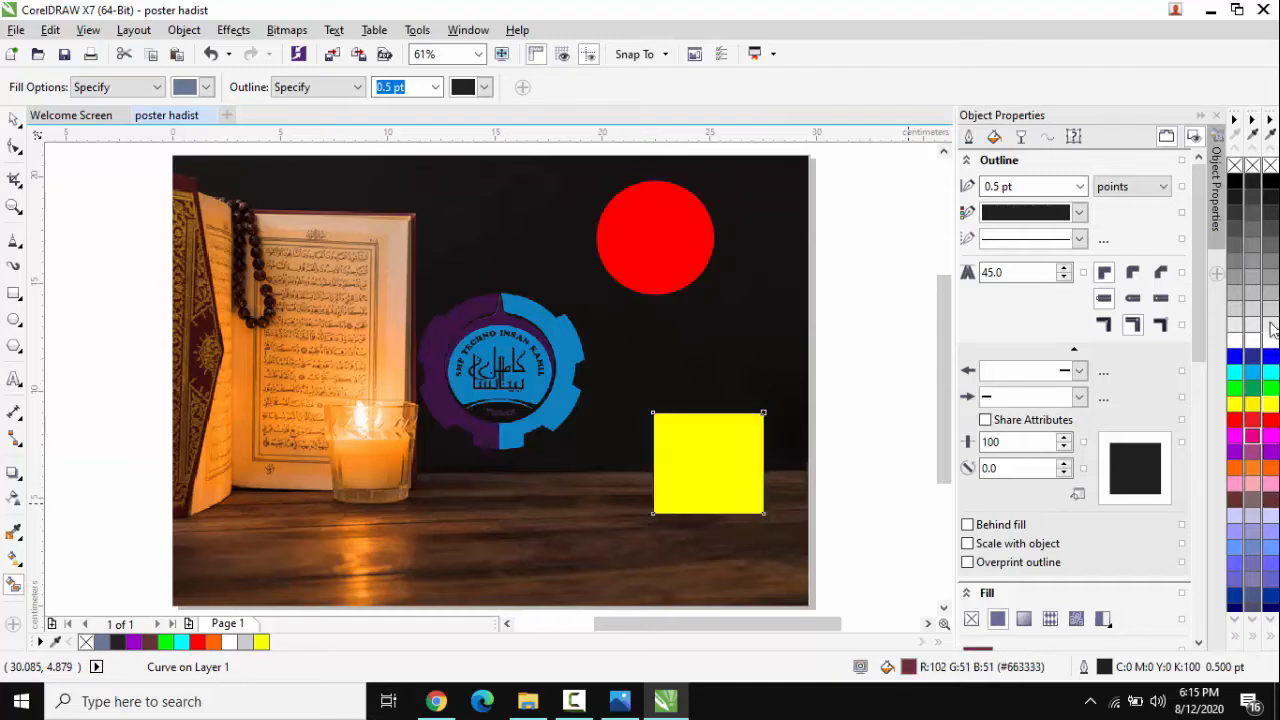
pyautogui.click(1270, 252)
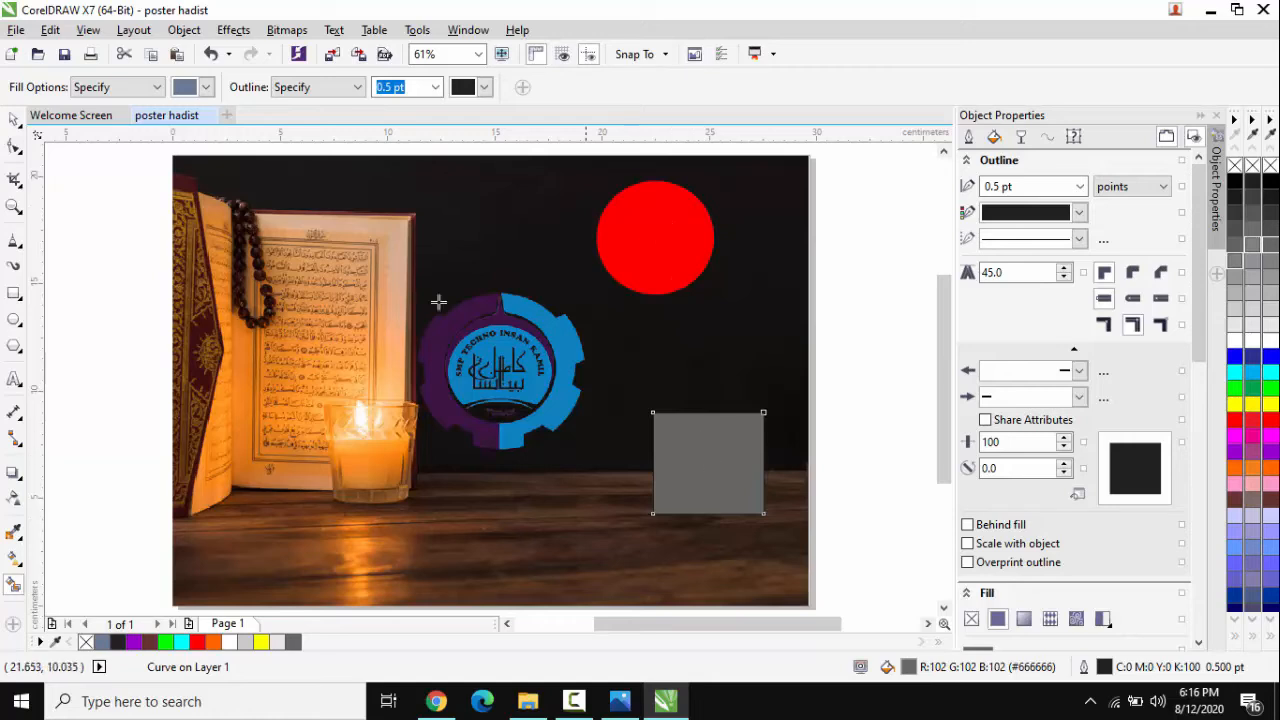
# Delete the grey filled square and the rectangle outline beneath it
pyautogui.press('space')
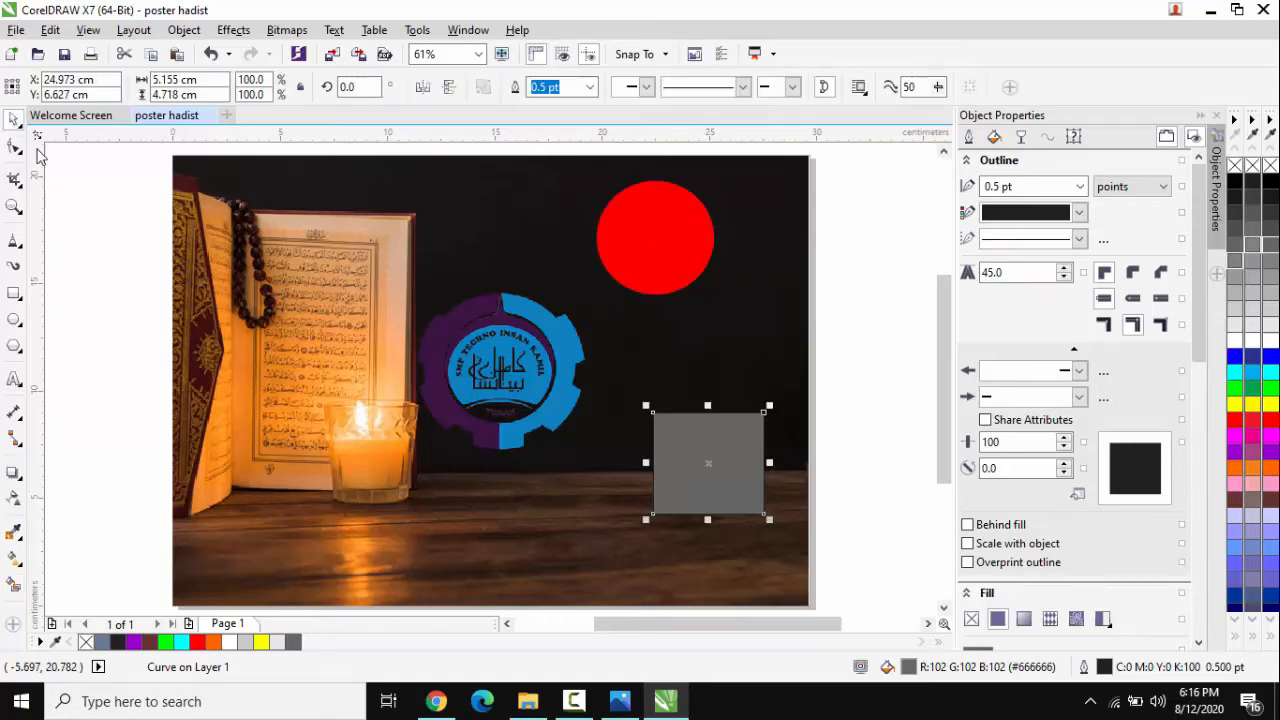
pyautogui.click(93, 246)
pyautogui.click(729, 477)
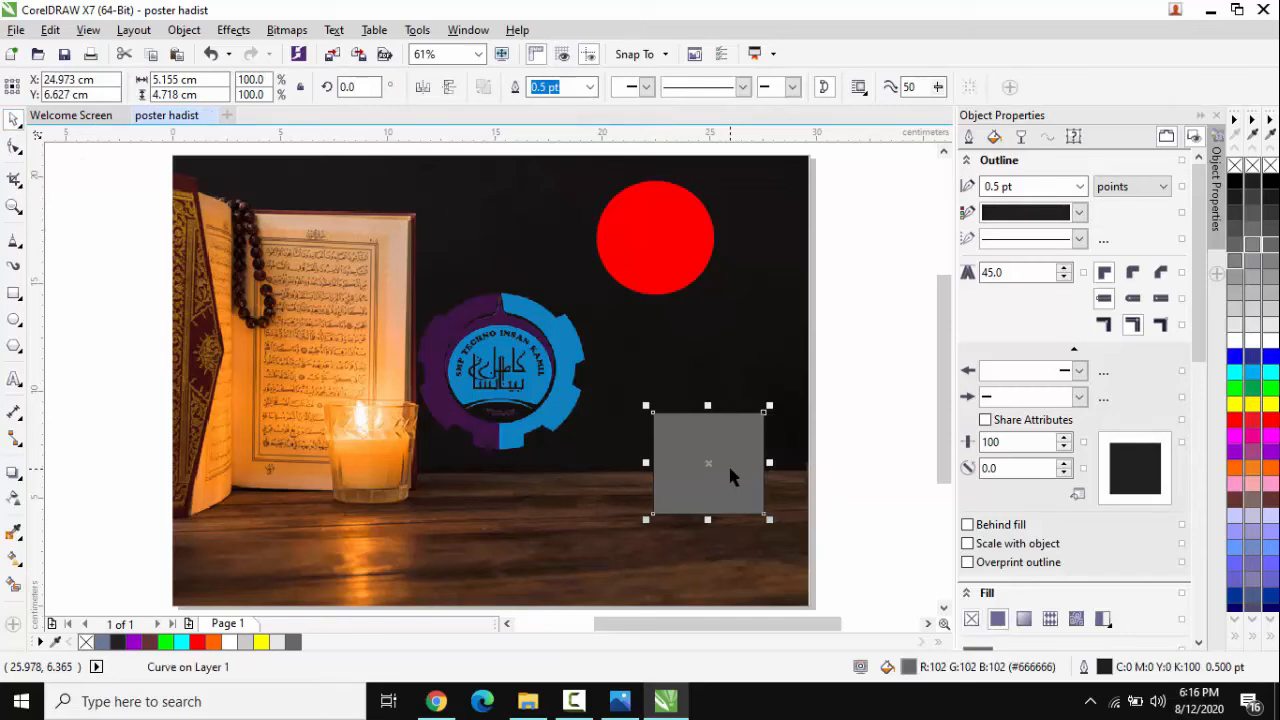
pyautogui.press('Delete')
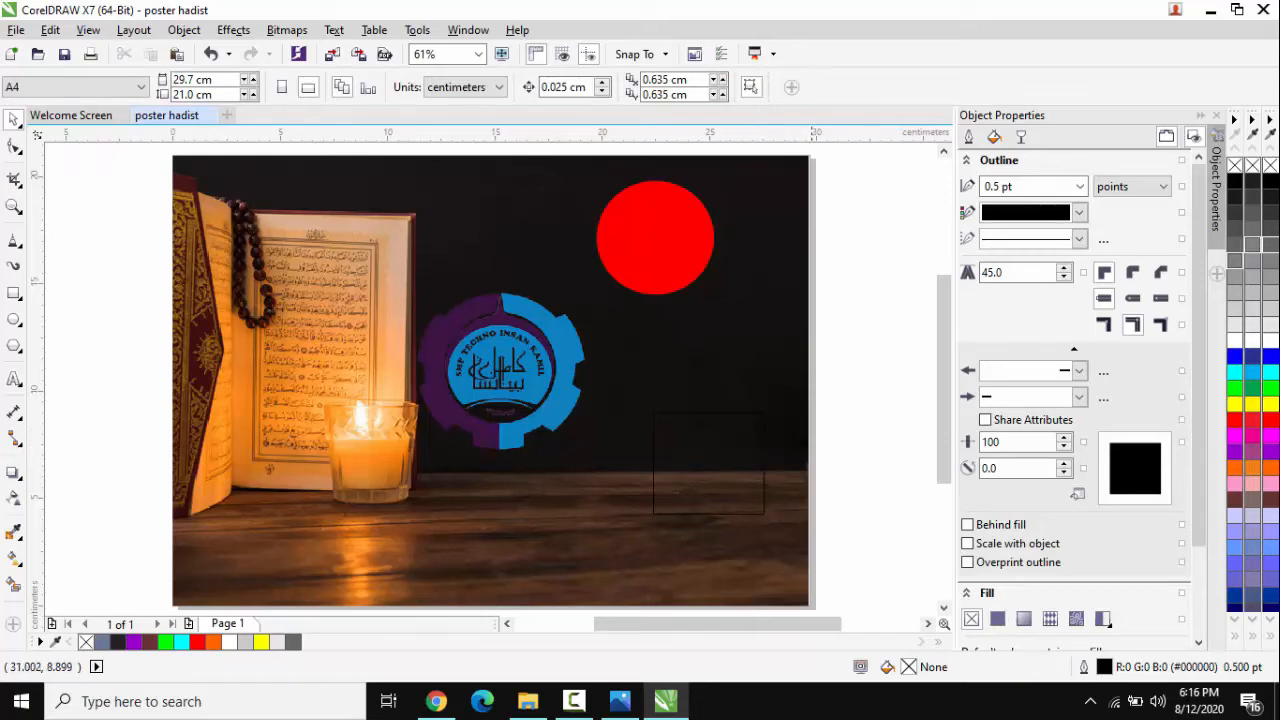
pyautogui.click(701, 424)
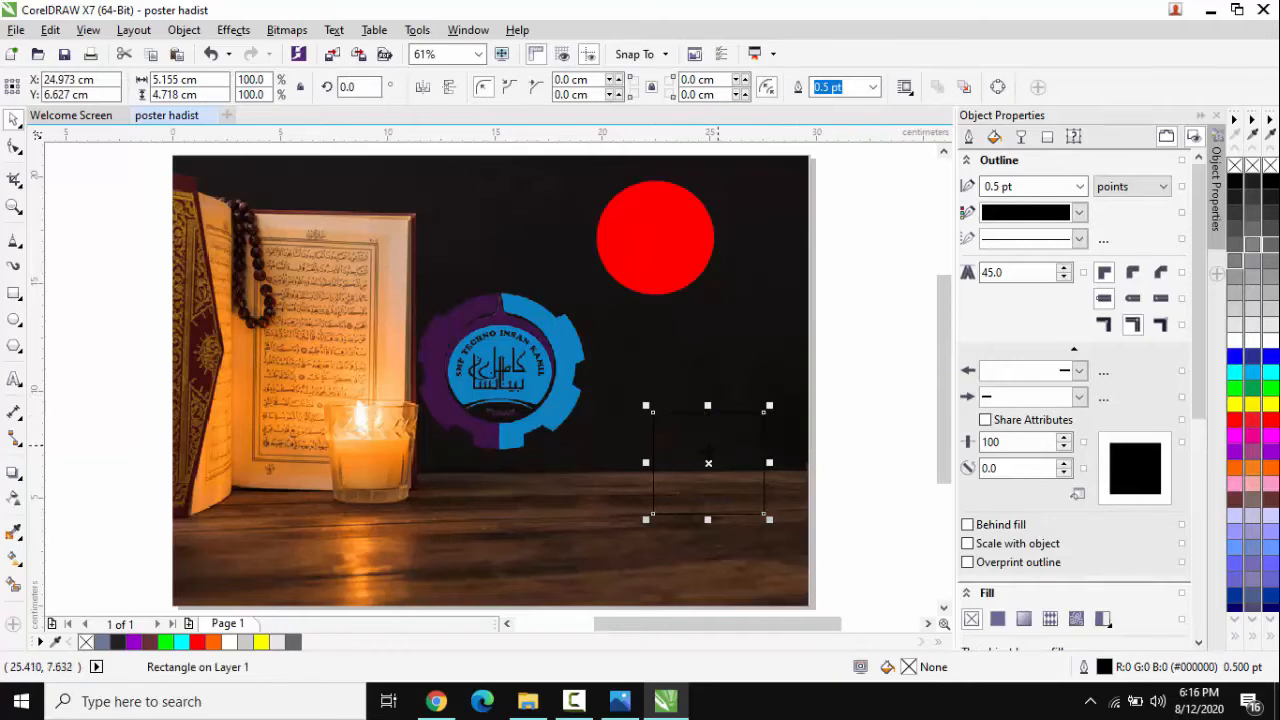
pyautogui.rightClick(716, 463)
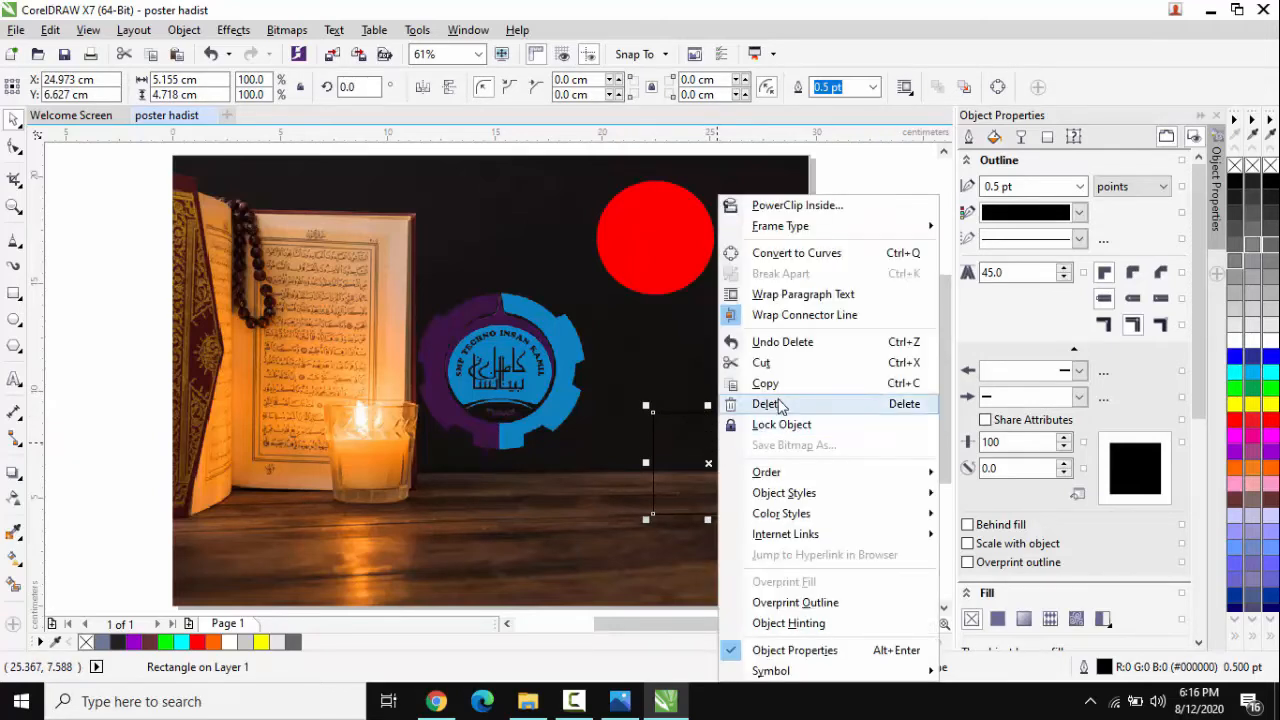
pyautogui.click(768, 404)
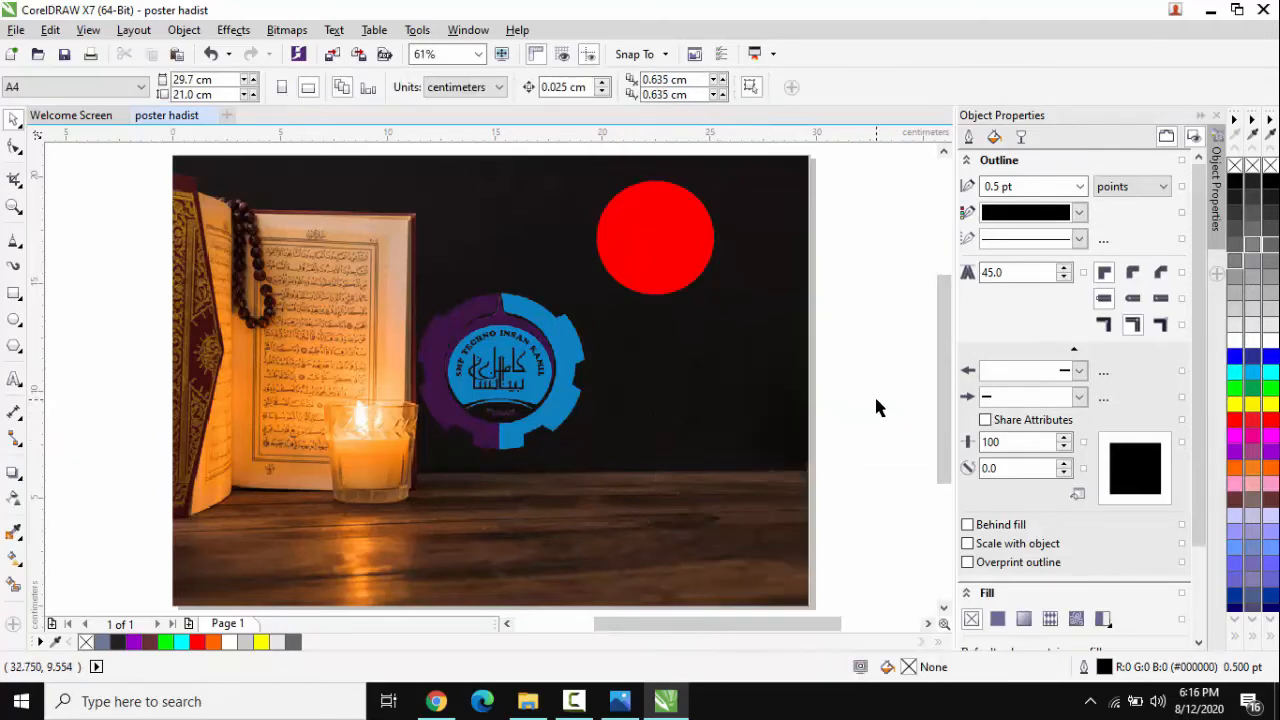
# Recolour the red circle white and move it slightly closer to the photo's upper-right corner
pyautogui.click(682, 242)
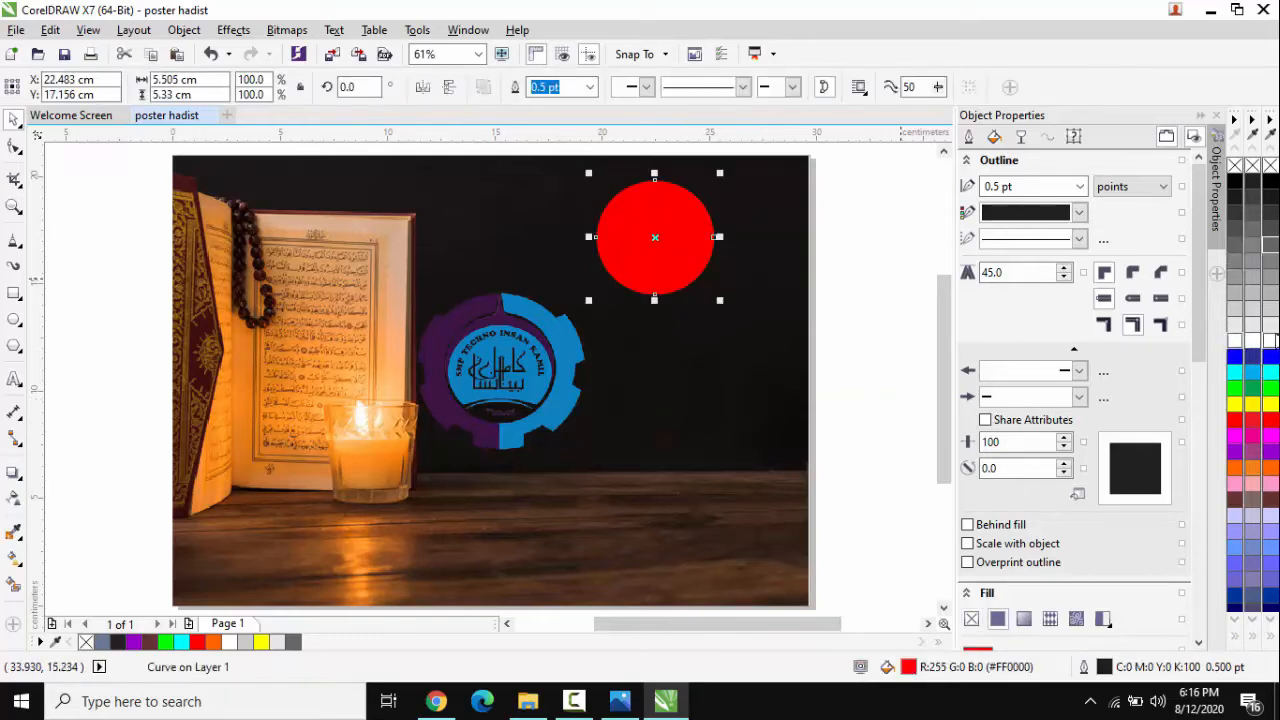
pyautogui.click(1273, 339)
pyautogui.click(846, 297)
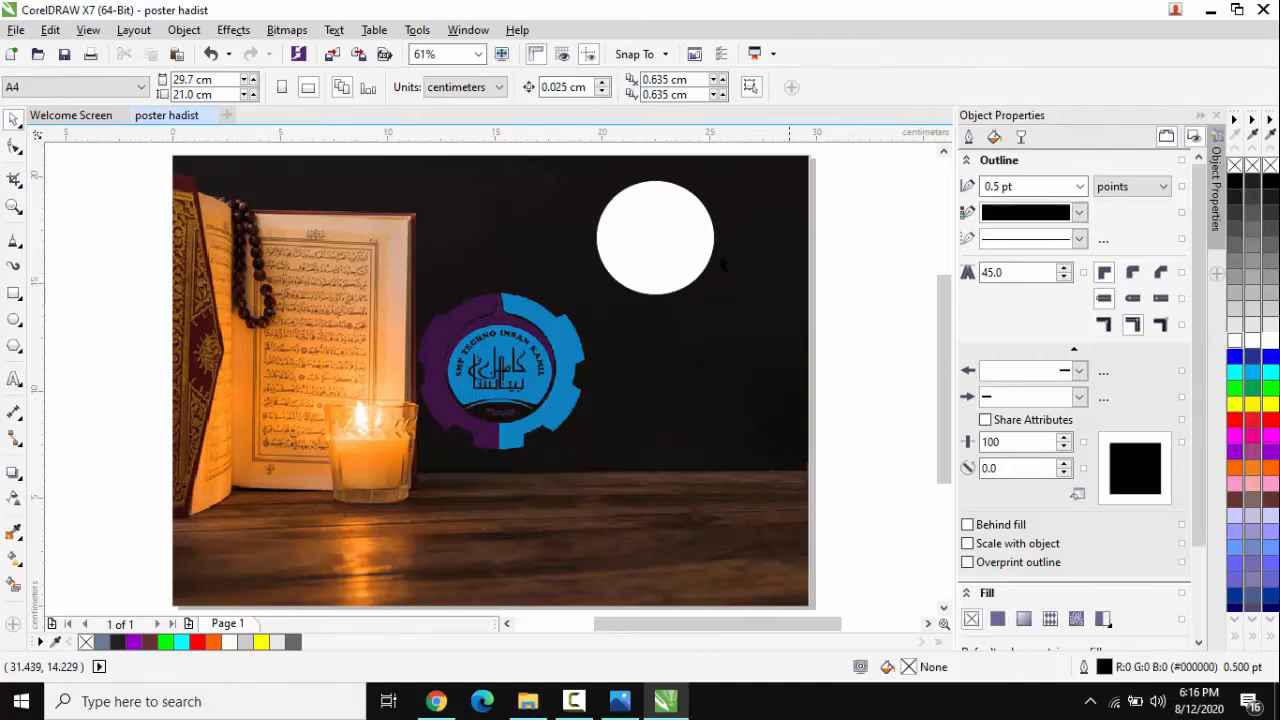
pyautogui.click(666, 230)
pyautogui.moveTo(671, 234); pyautogui.dragTo(702, 232)
pyautogui.click(505, 368)
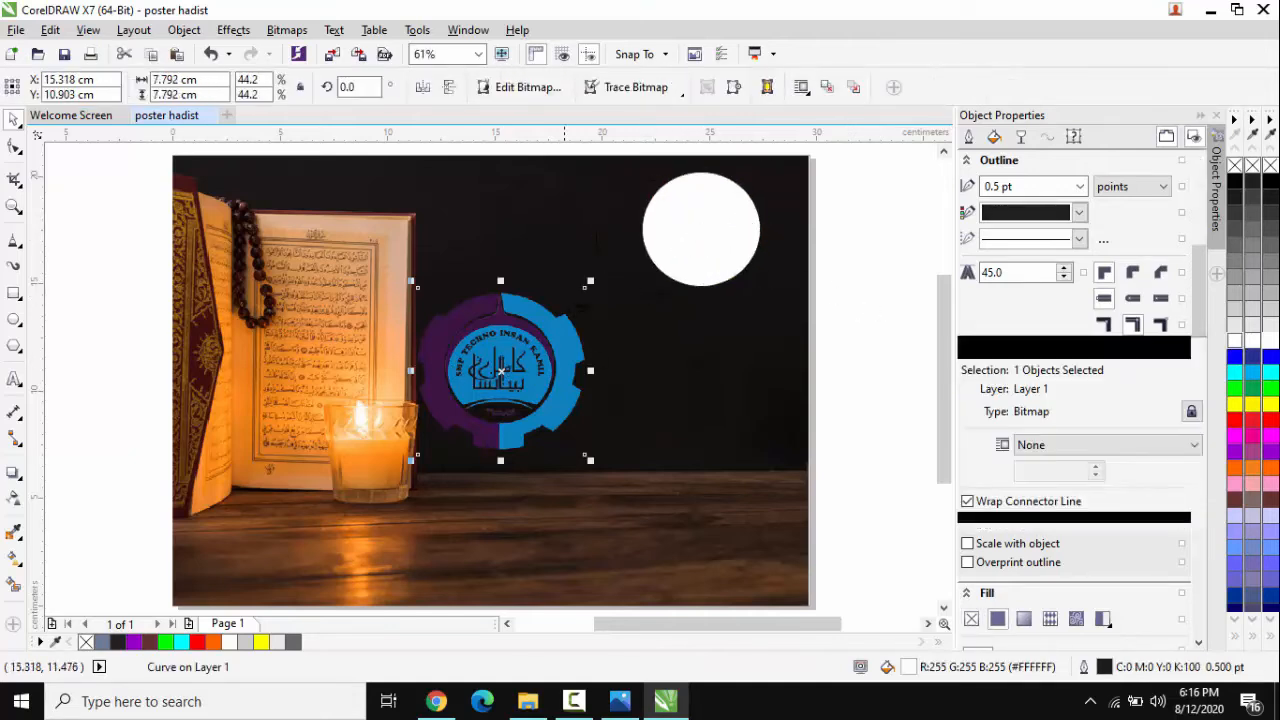
pyautogui.moveTo(594, 284); pyautogui.dragTo(596, 284)
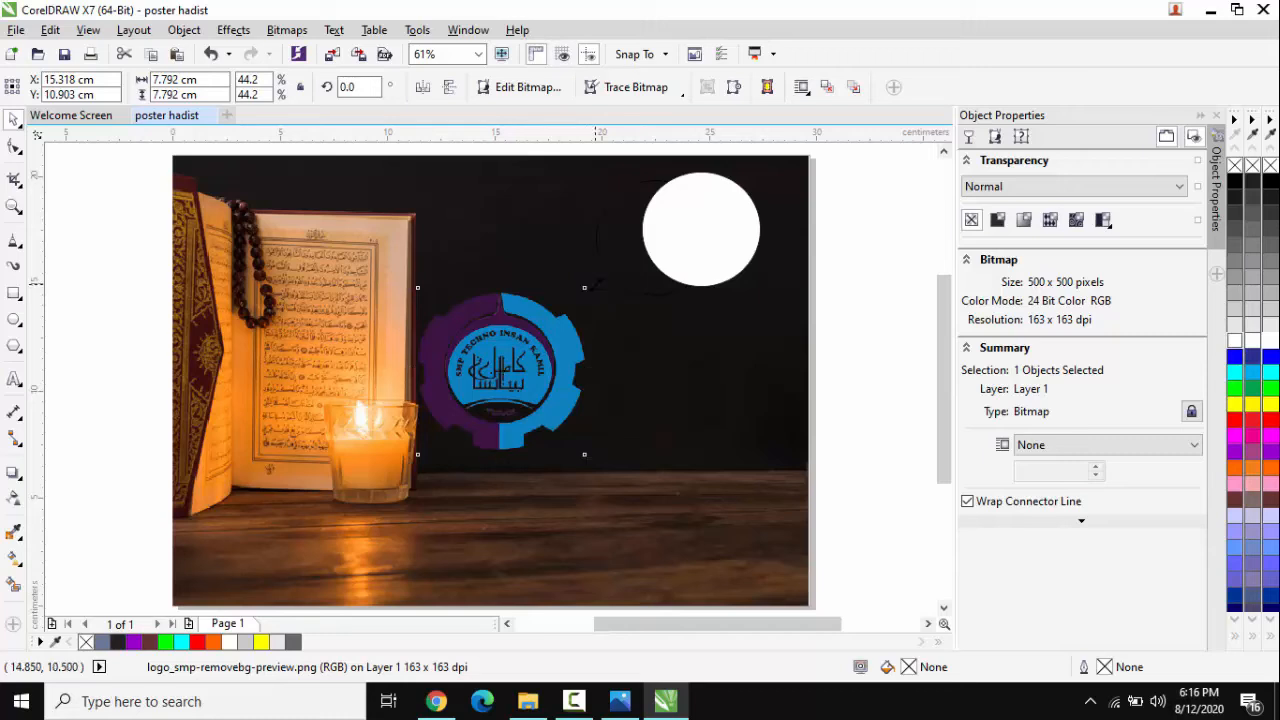
pyautogui.click(900, 280)
pyautogui.scroll(2, 676, 240)
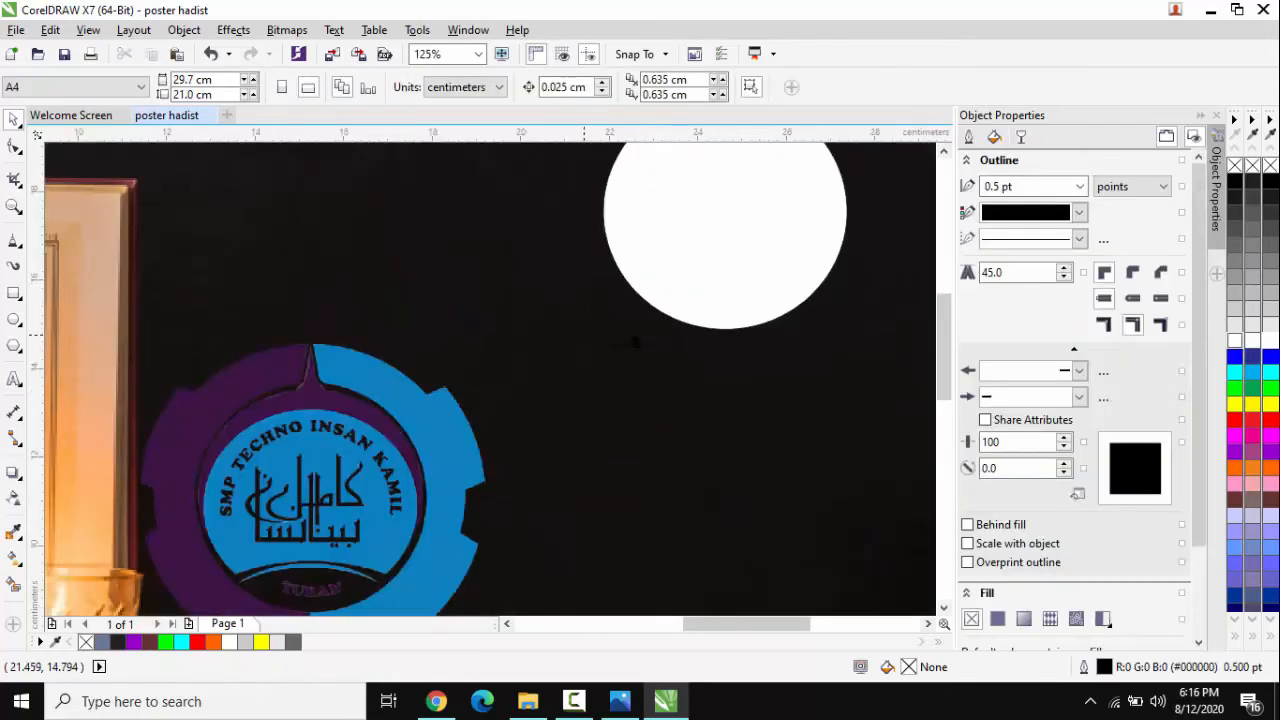
pyautogui.scroll(-2, 686, 304)
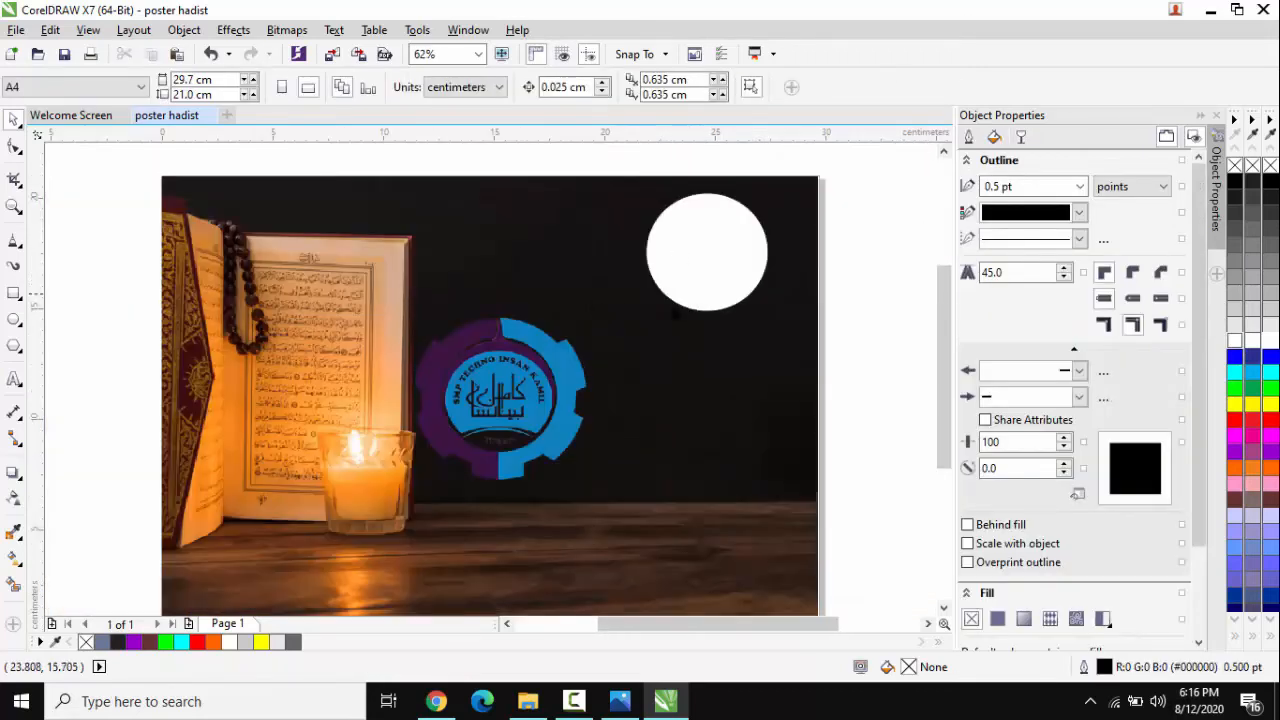
# Scale the SMP Techno Insan Kamil logo down proportionally to about 4.47 cm square
pyautogui.click(639, 212)
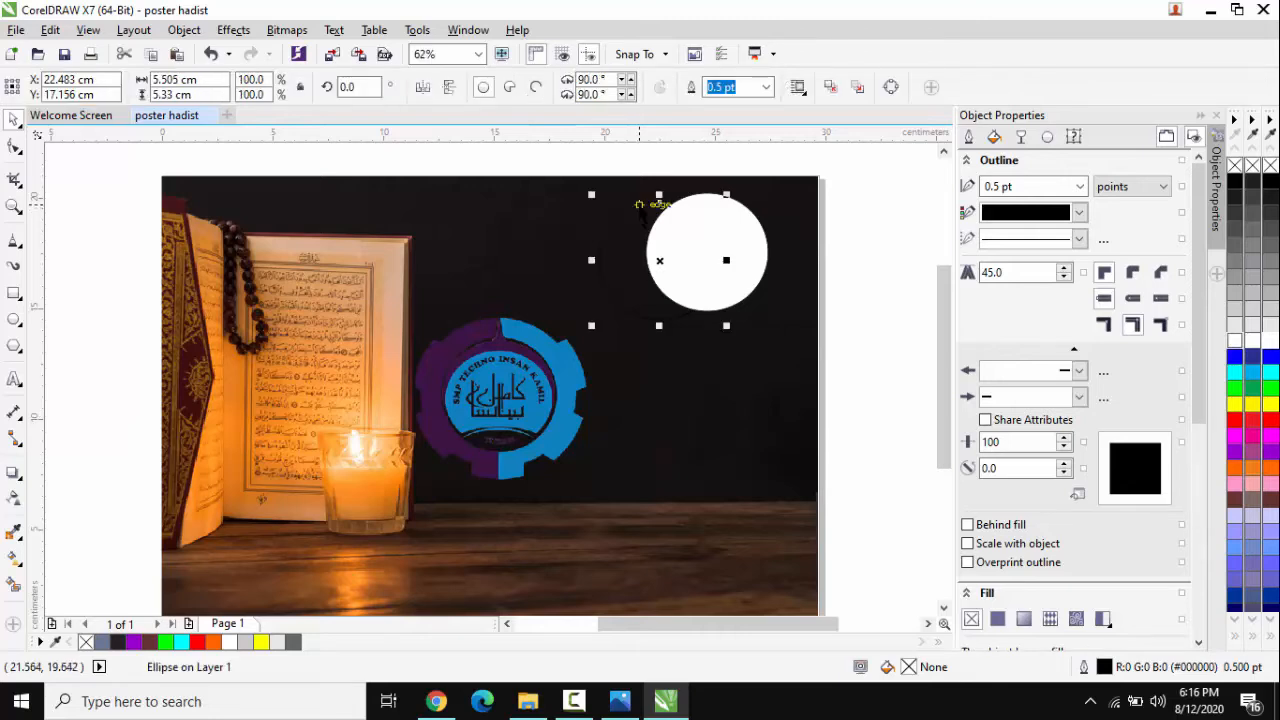
pyautogui.press('Escape')
pyautogui.click(484, 415)
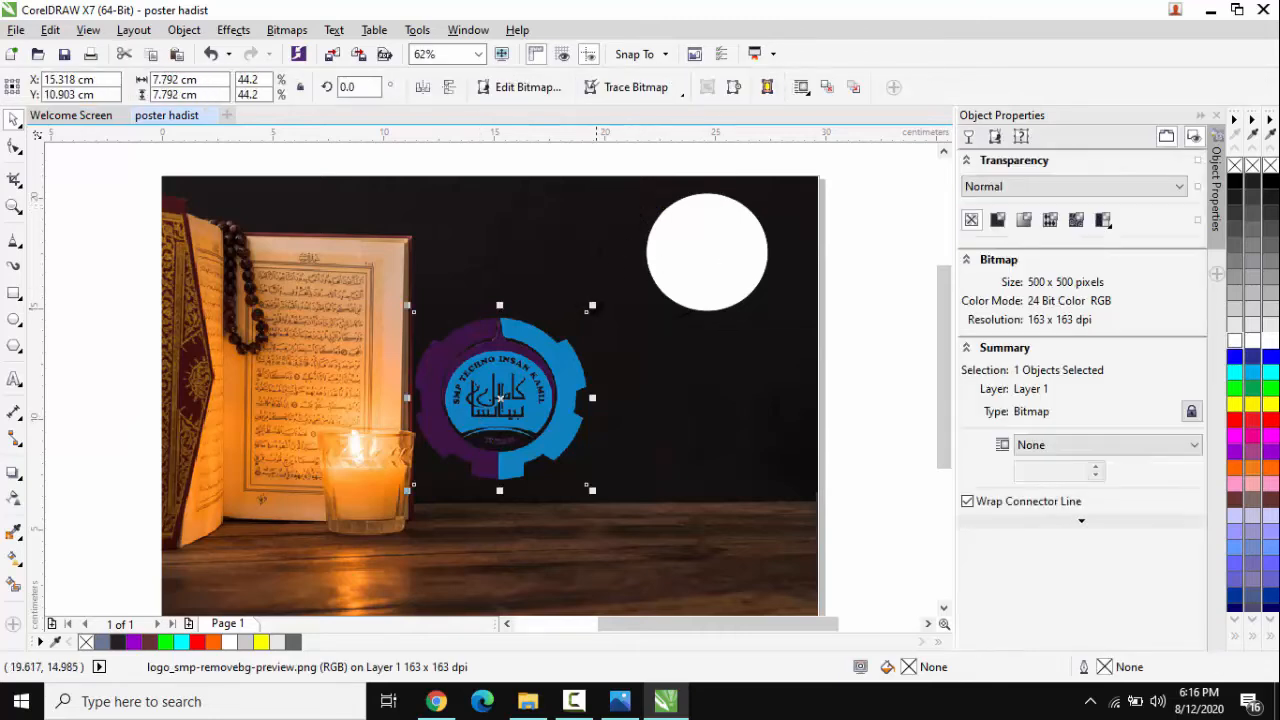
pyautogui.moveTo(414, 312); pyautogui.dragTo(414, 362)
pyautogui.moveTo(544, 342); pyautogui.dragTo(525, 360)
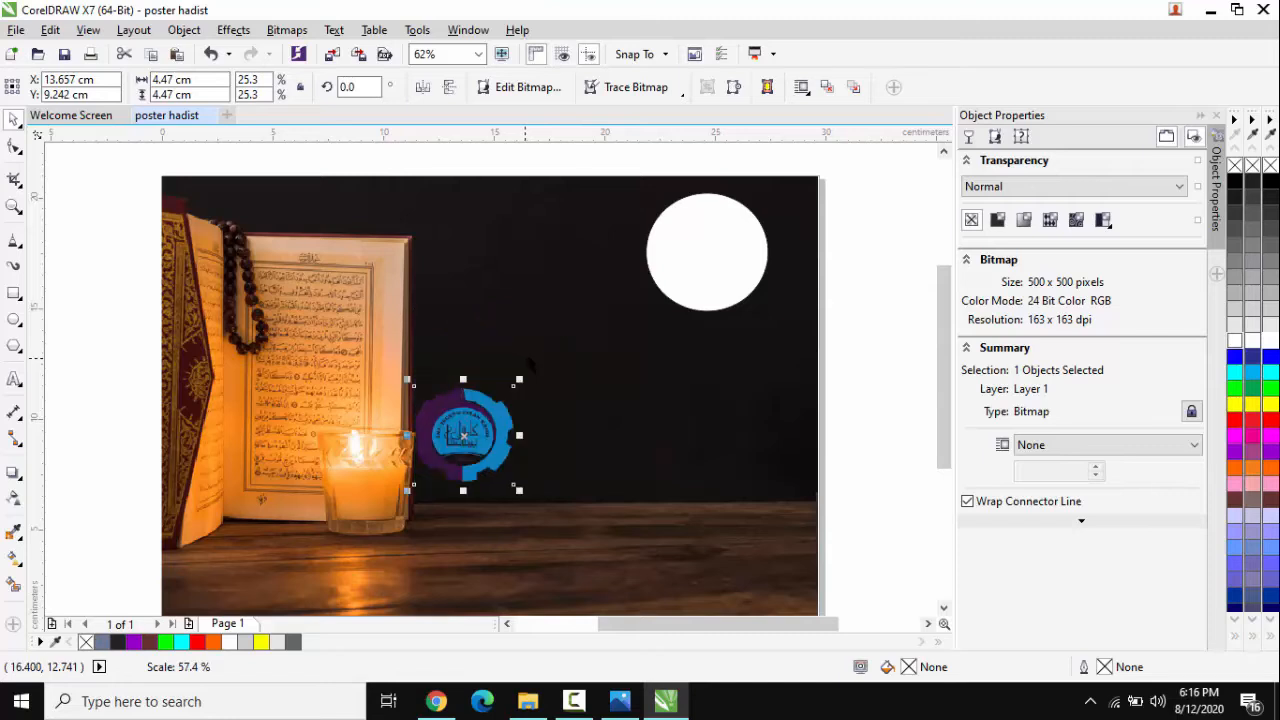
# Bring the logo to the front of the page and place it centred on the white circle
pyautogui.moveTo(463, 438); pyautogui.dragTo(708, 250)
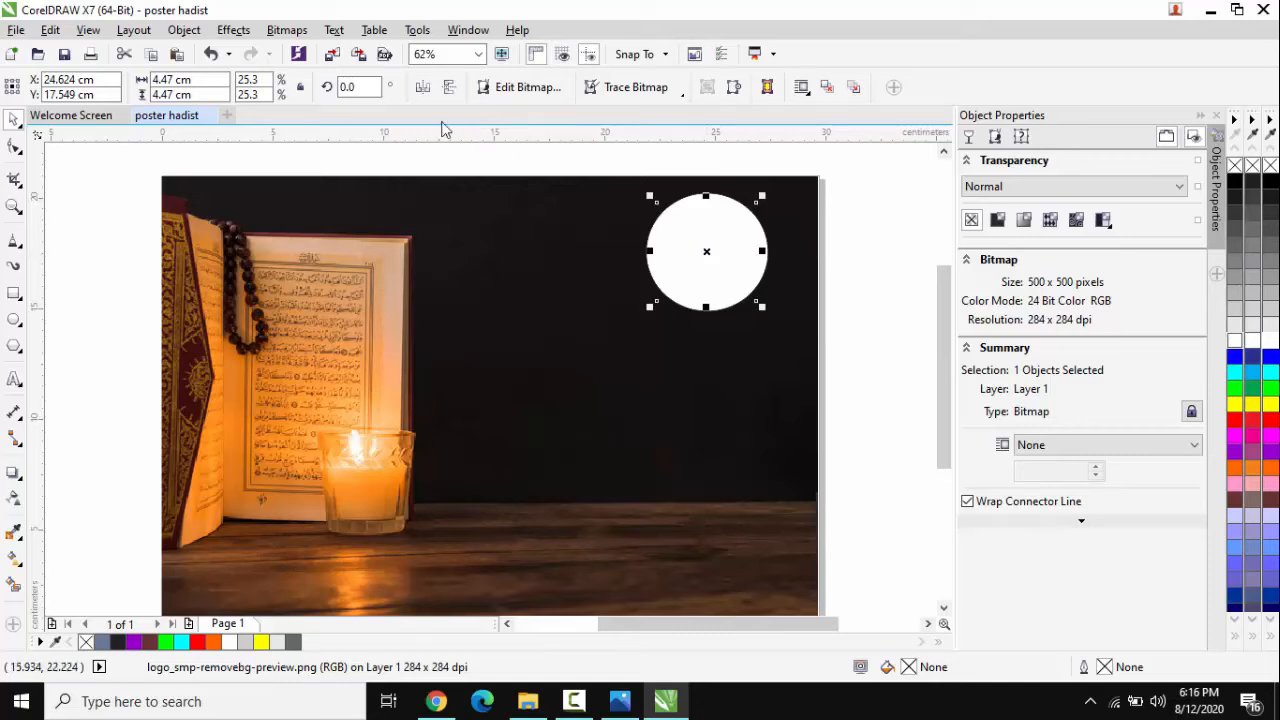
pyautogui.click(212, 55)
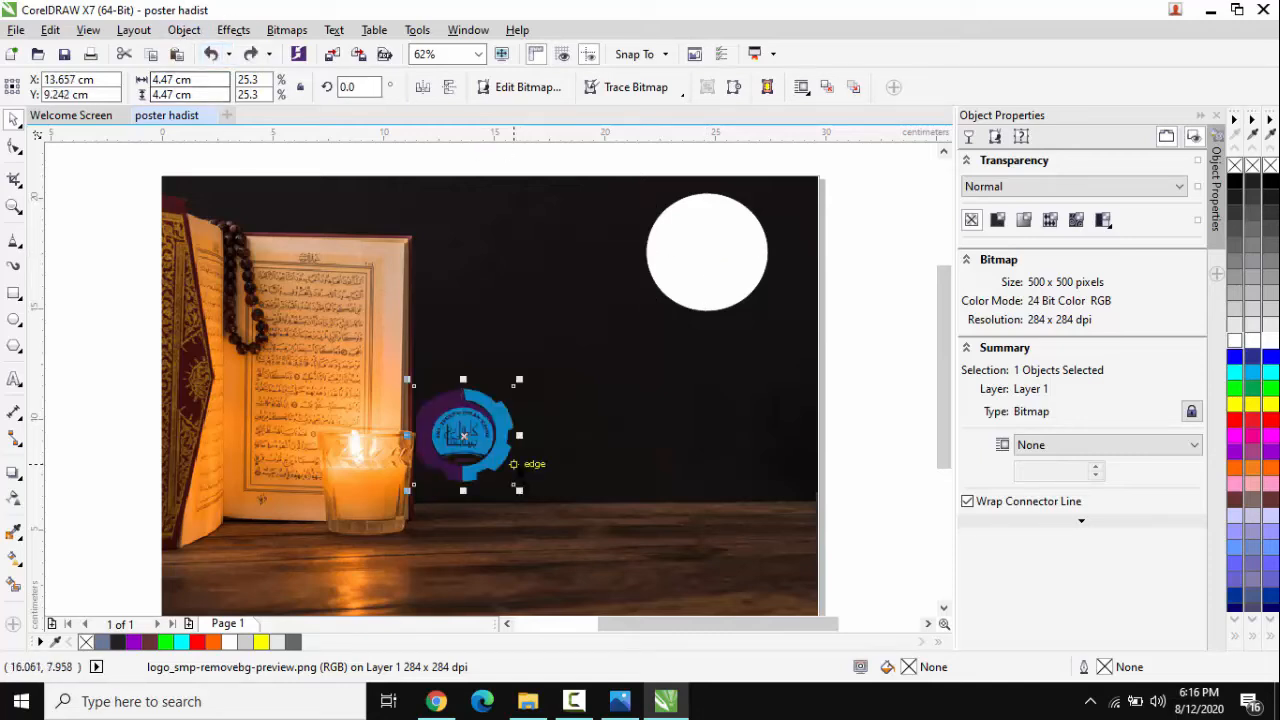
pyautogui.moveTo(487, 418); pyautogui.dragTo(637, 299)
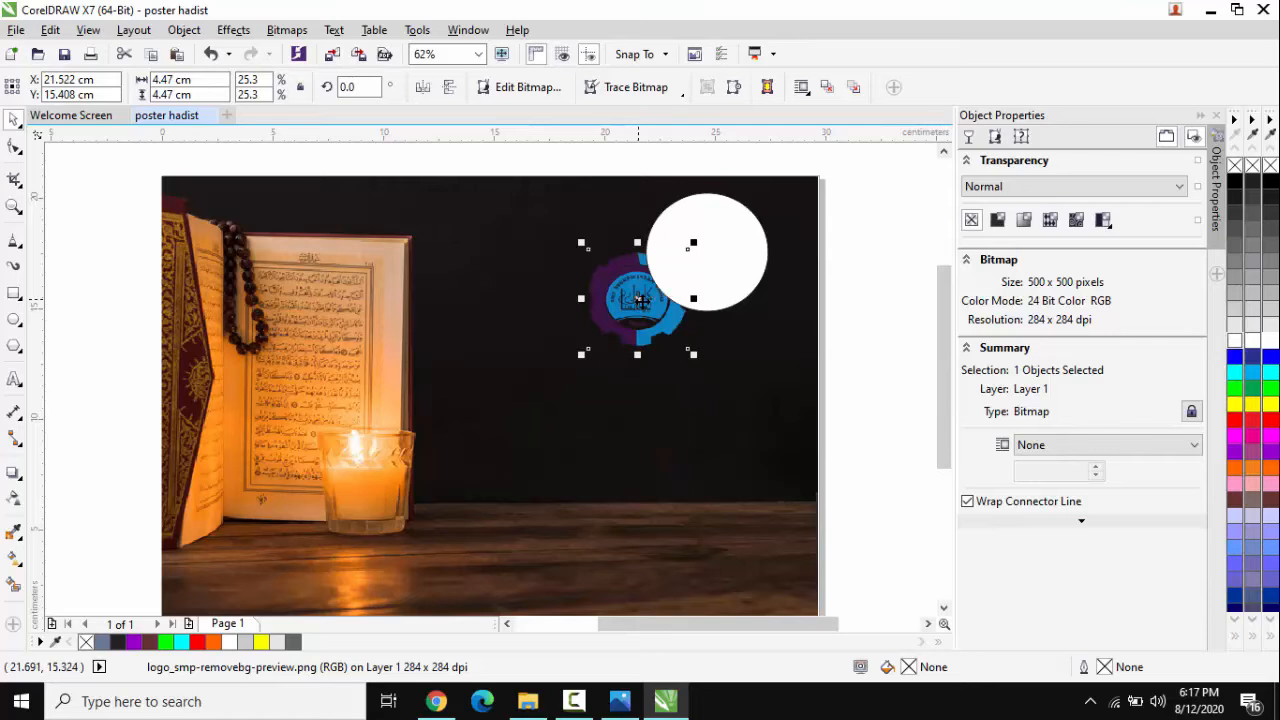
pyautogui.rightClick(641, 300)
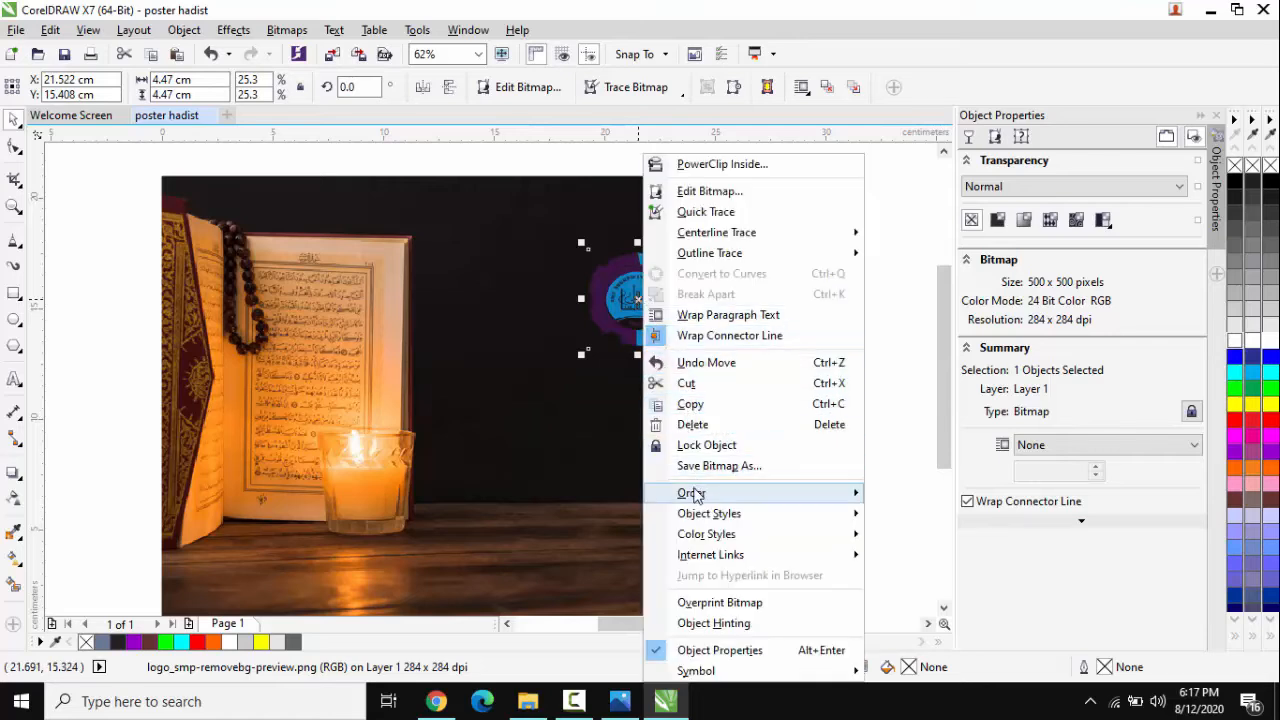
pyautogui.moveTo(692, 494)
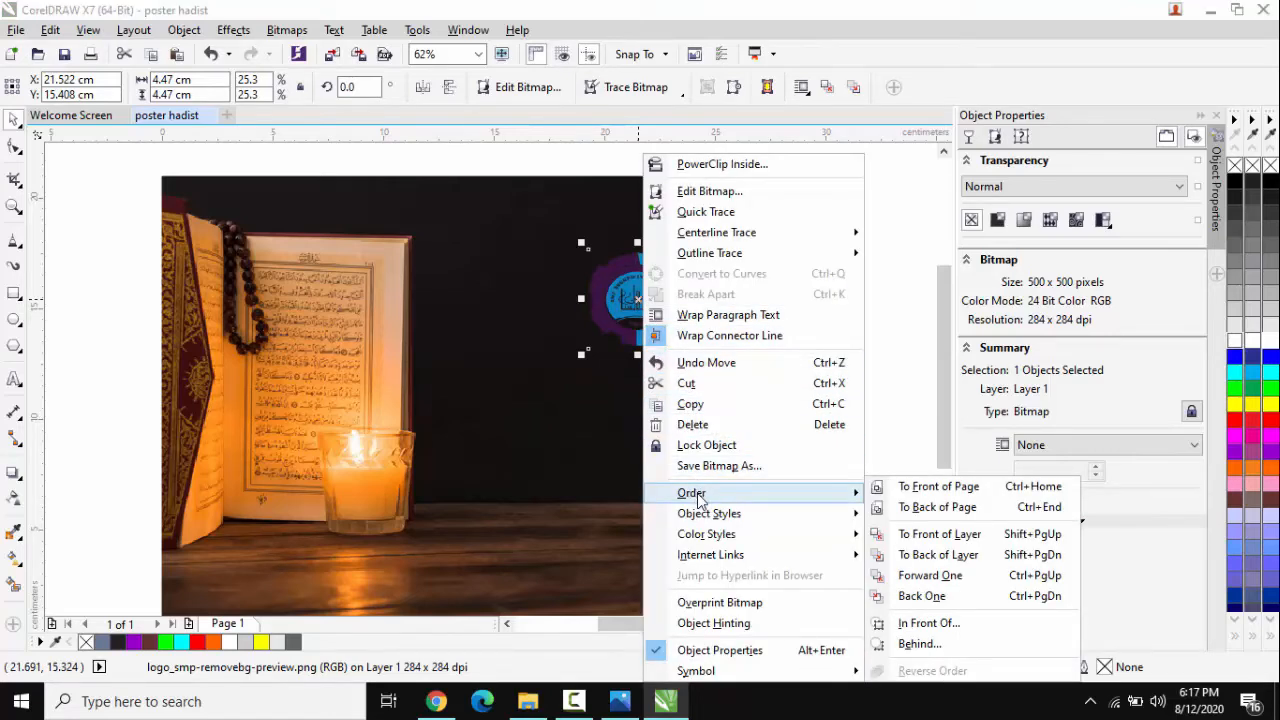
pyautogui.click(938, 486)
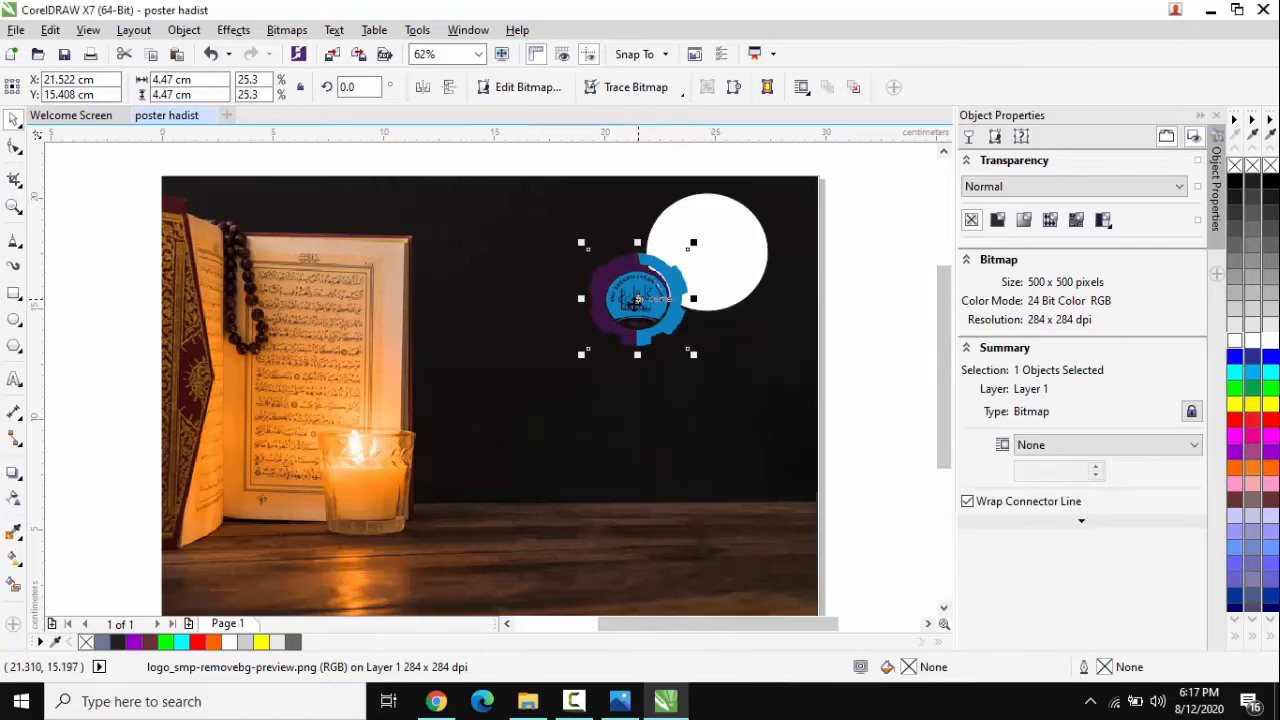
pyautogui.moveTo(632, 303); pyautogui.dragTo(706, 251)
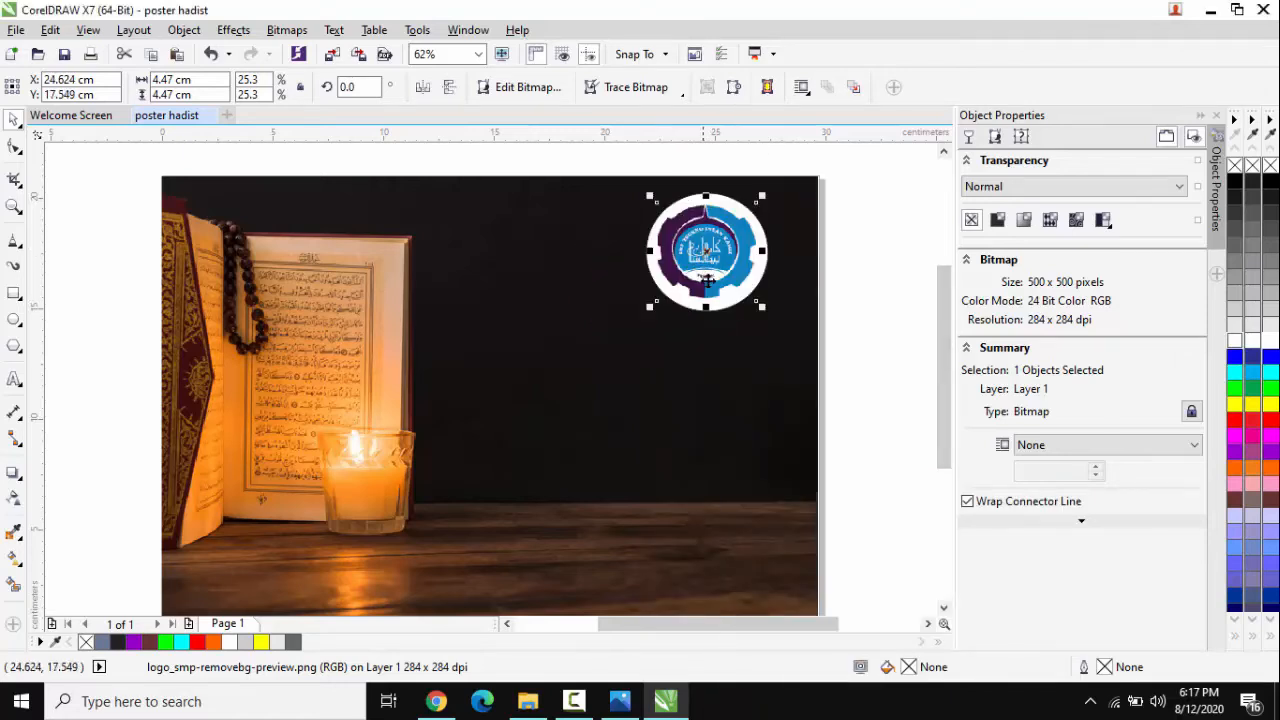
# Shrink the white circle behind the logo to about 4.99 by 4.83 cm from its lower-right corner
pyautogui.click(853, 273)
pyautogui.click(763, 266)
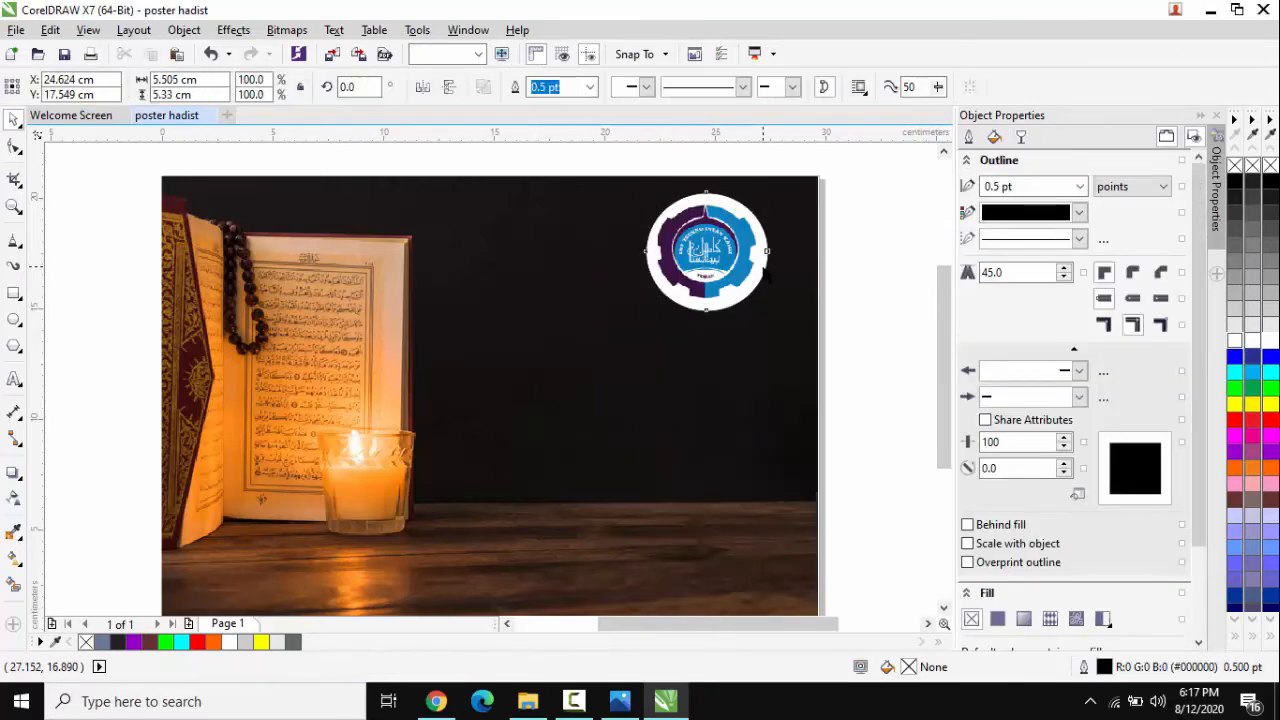
pyautogui.moveTo(773, 316); pyautogui.dragTo(757, 300)
pyautogui.click(891, 280)
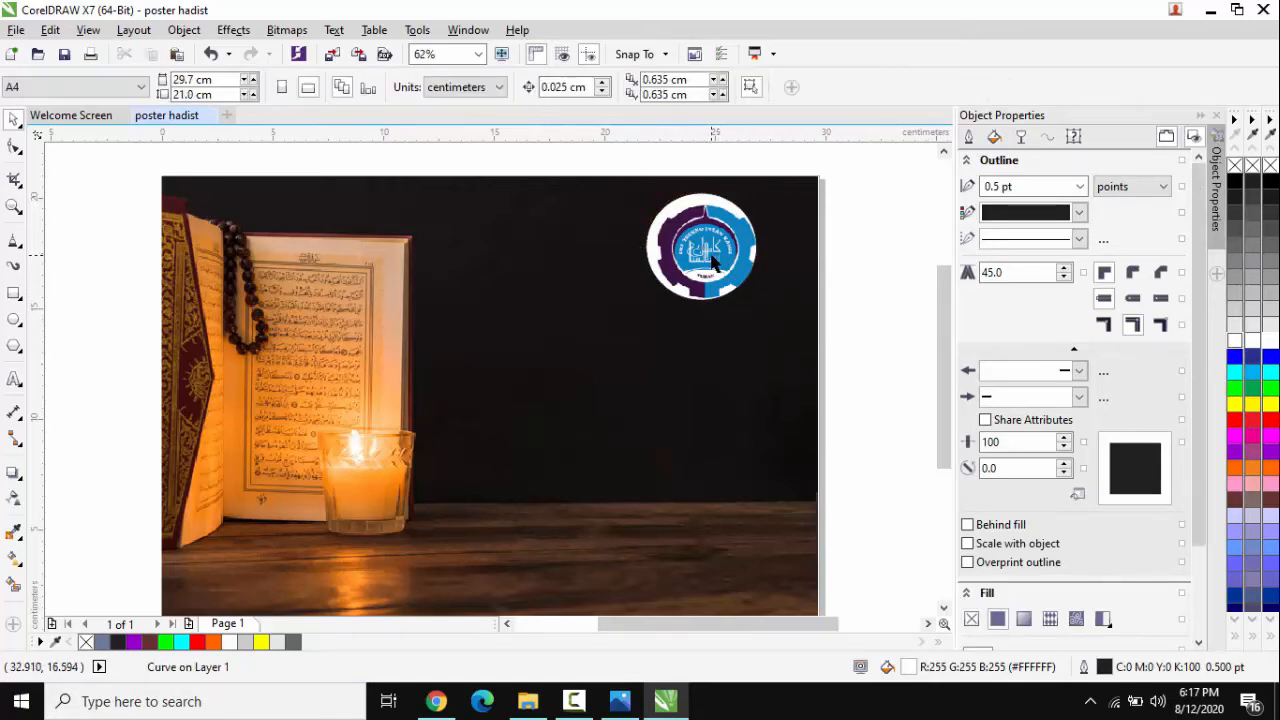
# Move the logo off the white circle to the dark area at about X 19.4, Y 13.0 cm
pyautogui.click(703, 255)
pyautogui.moveTo(695, 248); pyautogui.dragTo(599, 392)
pyautogui.click(844, 268)
pyautogui.click(700, 243)
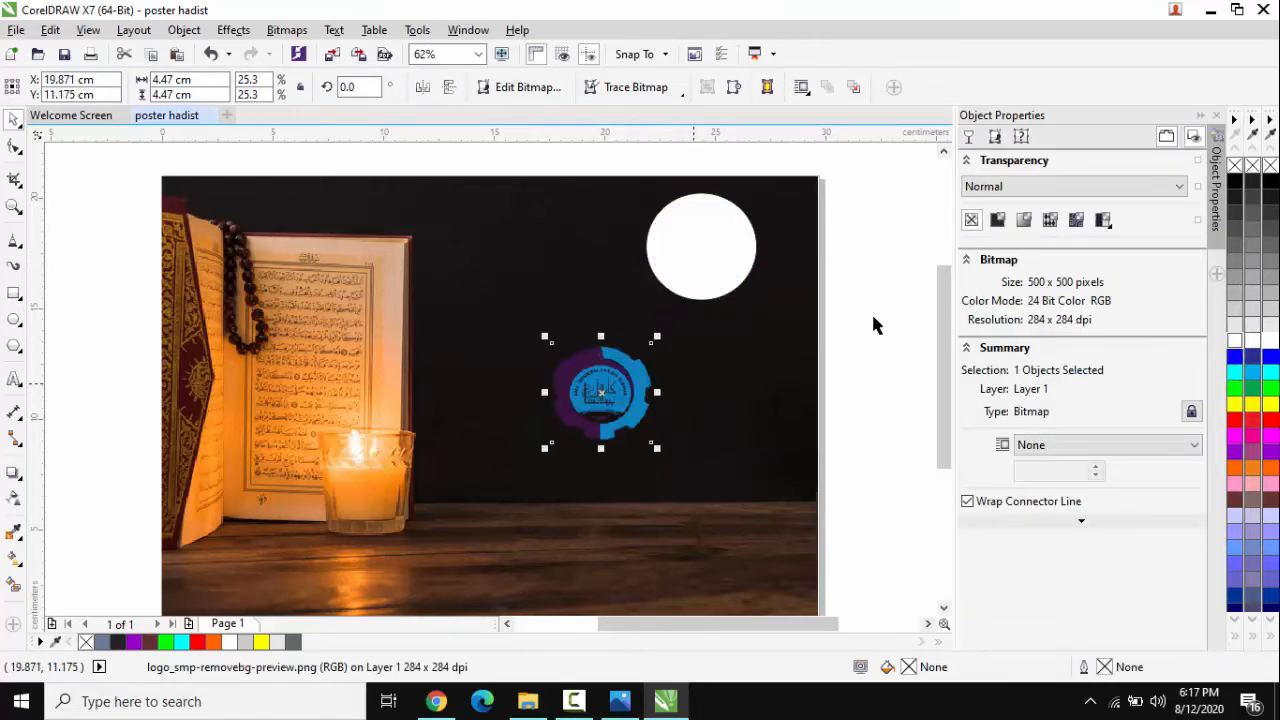
pyautogui.click(883, 312)
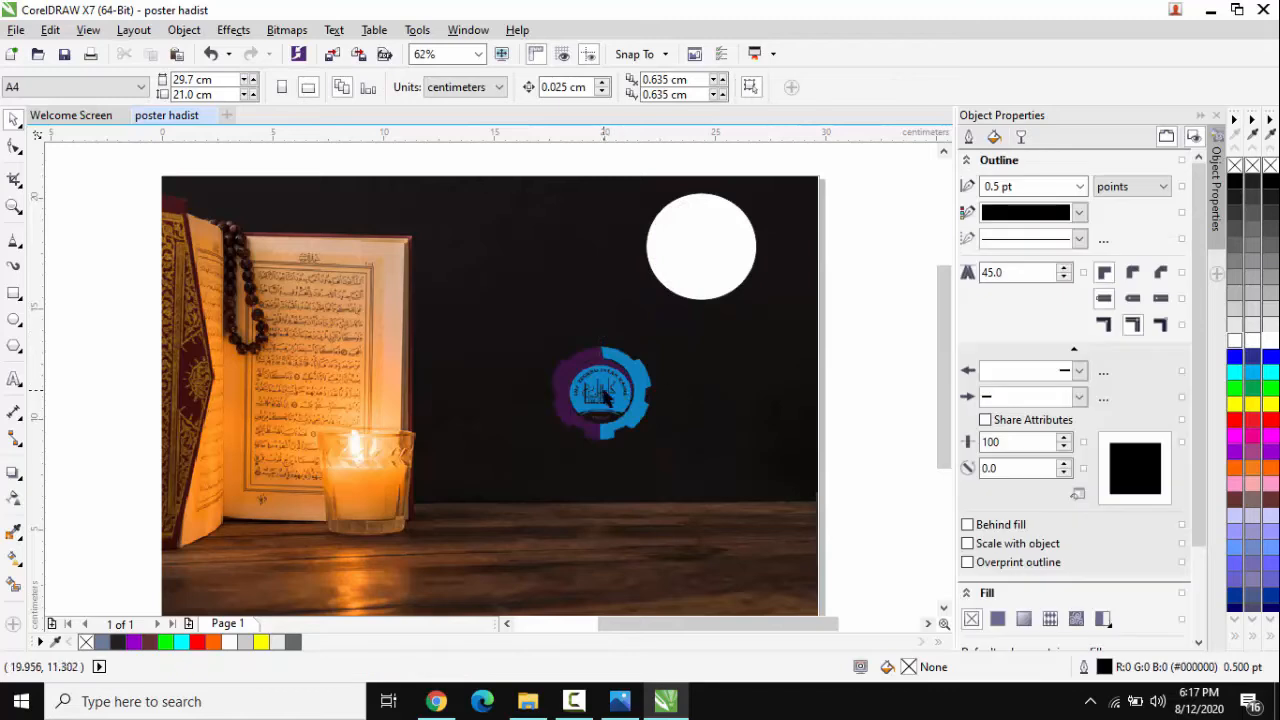
pyautogui.click(604, 396)
pyautogui.moveTo(604, 396); pyautogui.dragTo(593, 356)
# Shift the white circle slightly toward the page's right edge and centre the logo on it at about X 25.2, Y 17.8 cm
pyautogui.click(700, 244)
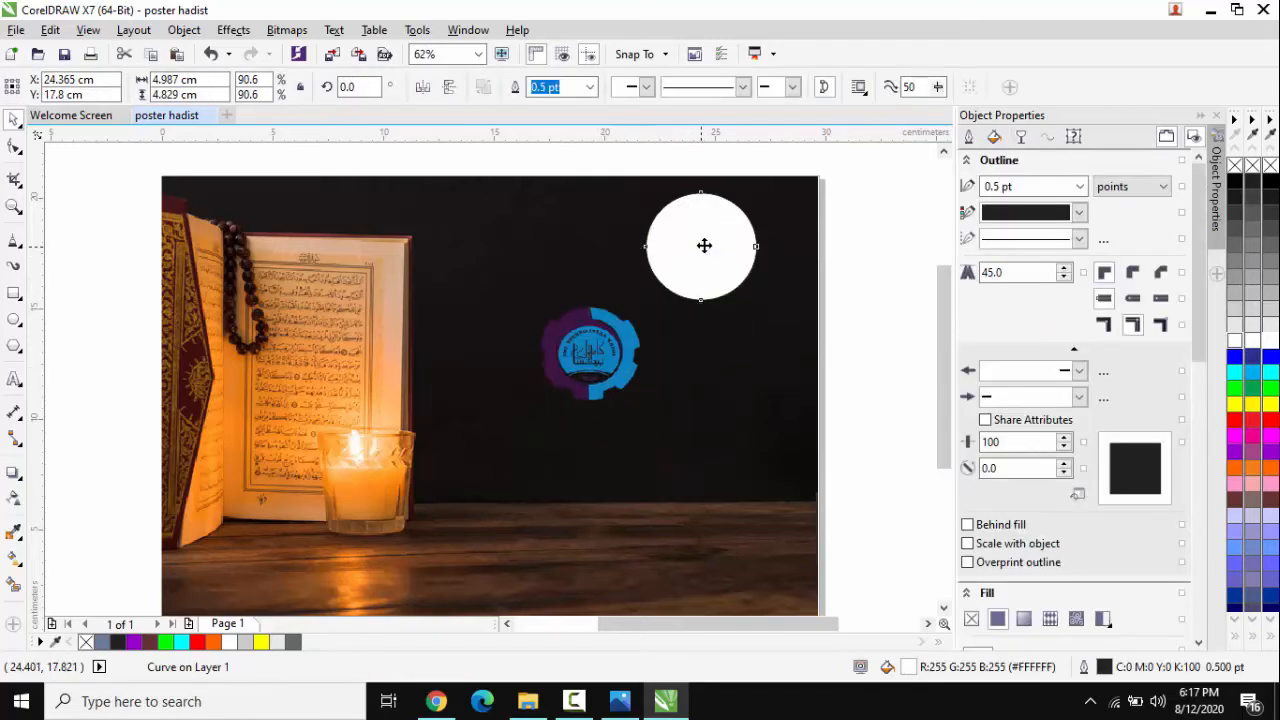
pyautogui.moveTo(704, 245); pyautogui.dragTo(721, 246)
pyautogui.click(587, 353)
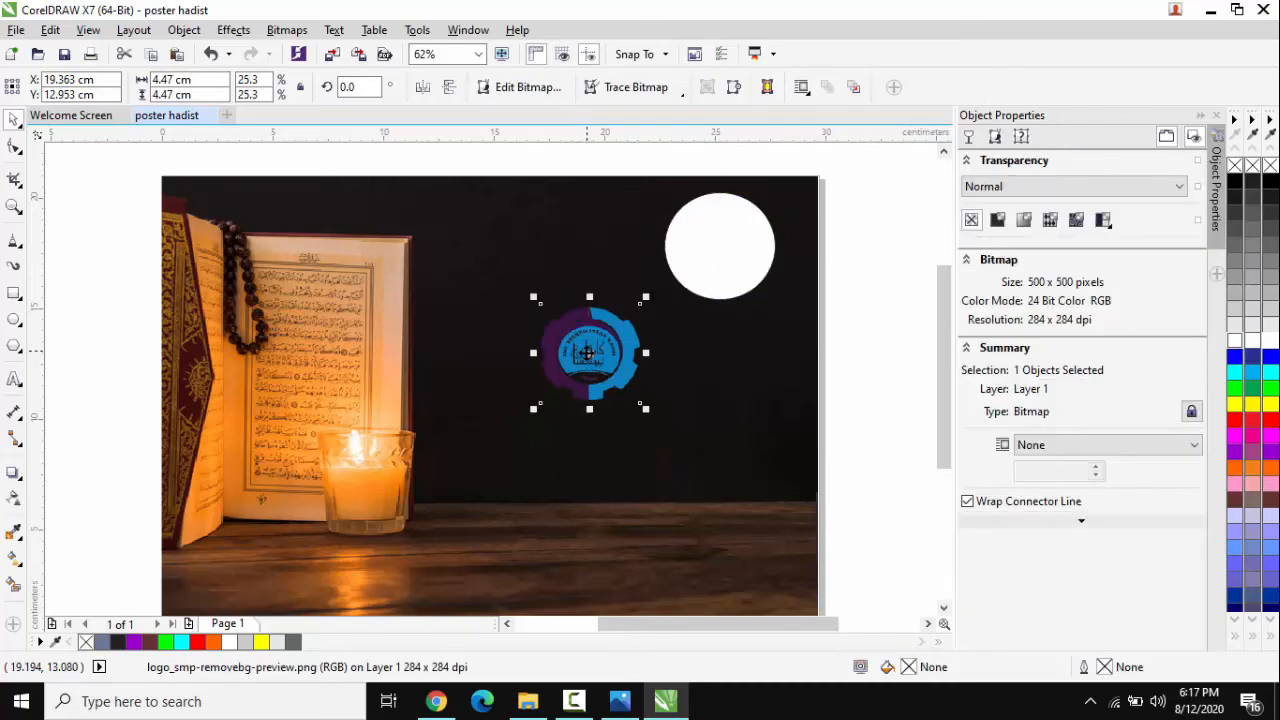
pyautogui.moveTo(587, 353); pyautogui.dragTo(723, 248)
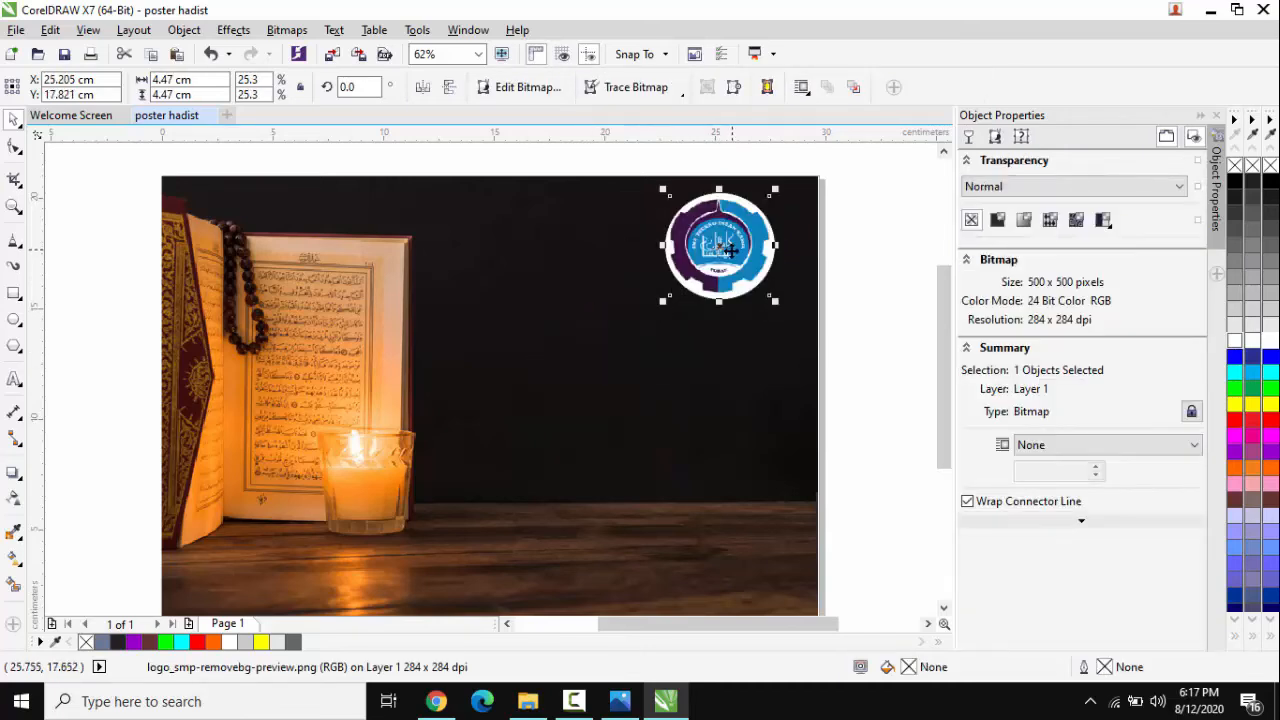
pyautogui.click(876, 244)
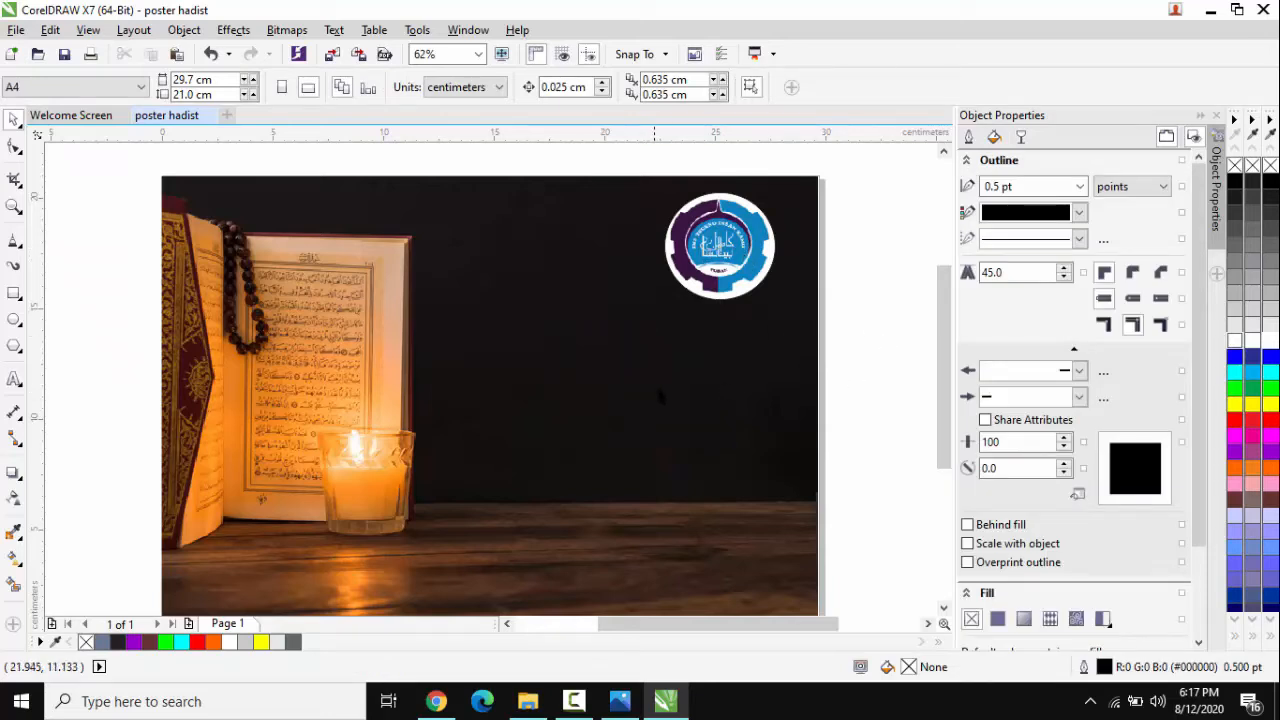
pyautogui.scroll(-2, 660, 398)
pyautogui.scroll(2, 660, 400)
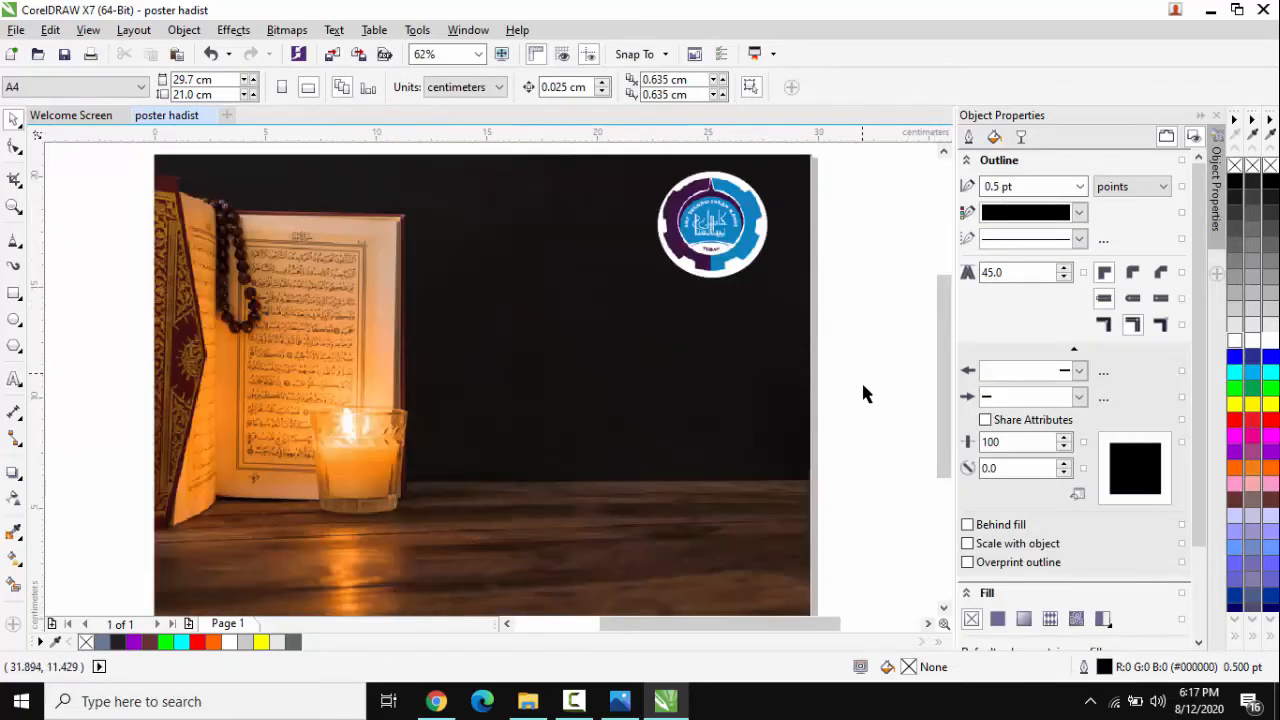
pyautogui.scroll(-3, 866, 394)
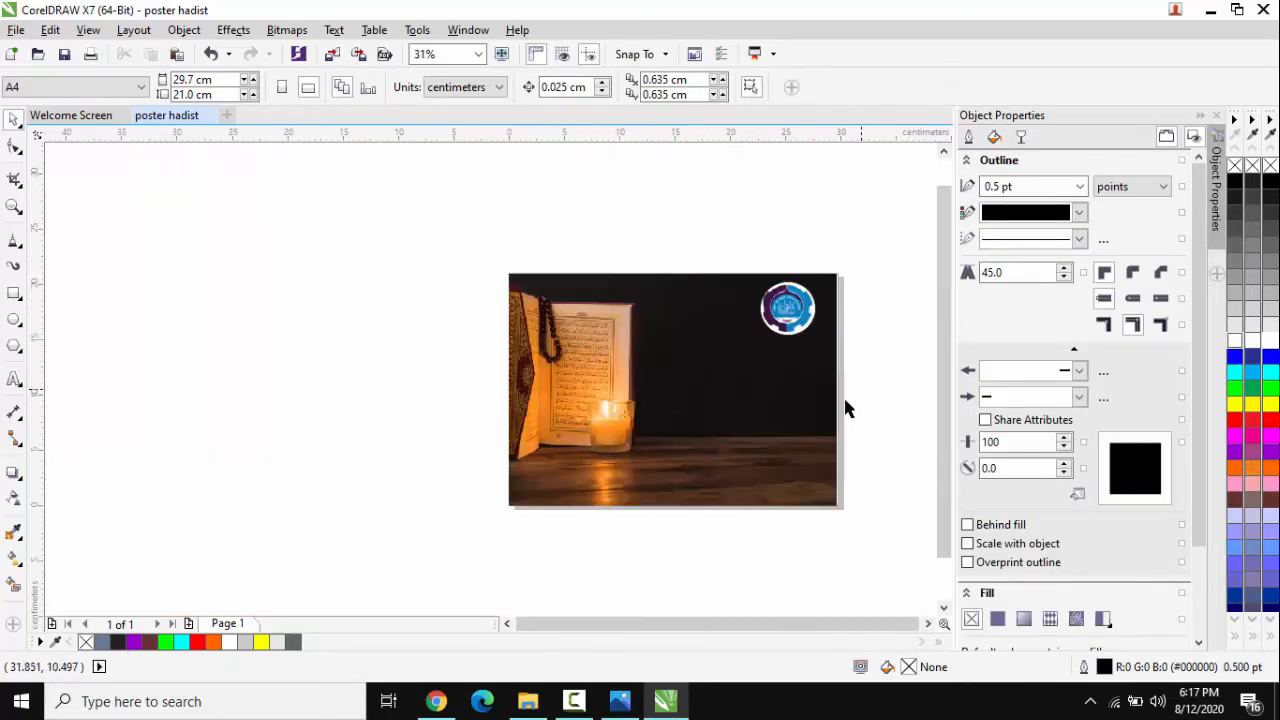
pyautogui.click(478, 54)
pyautogui.click(446, 115)
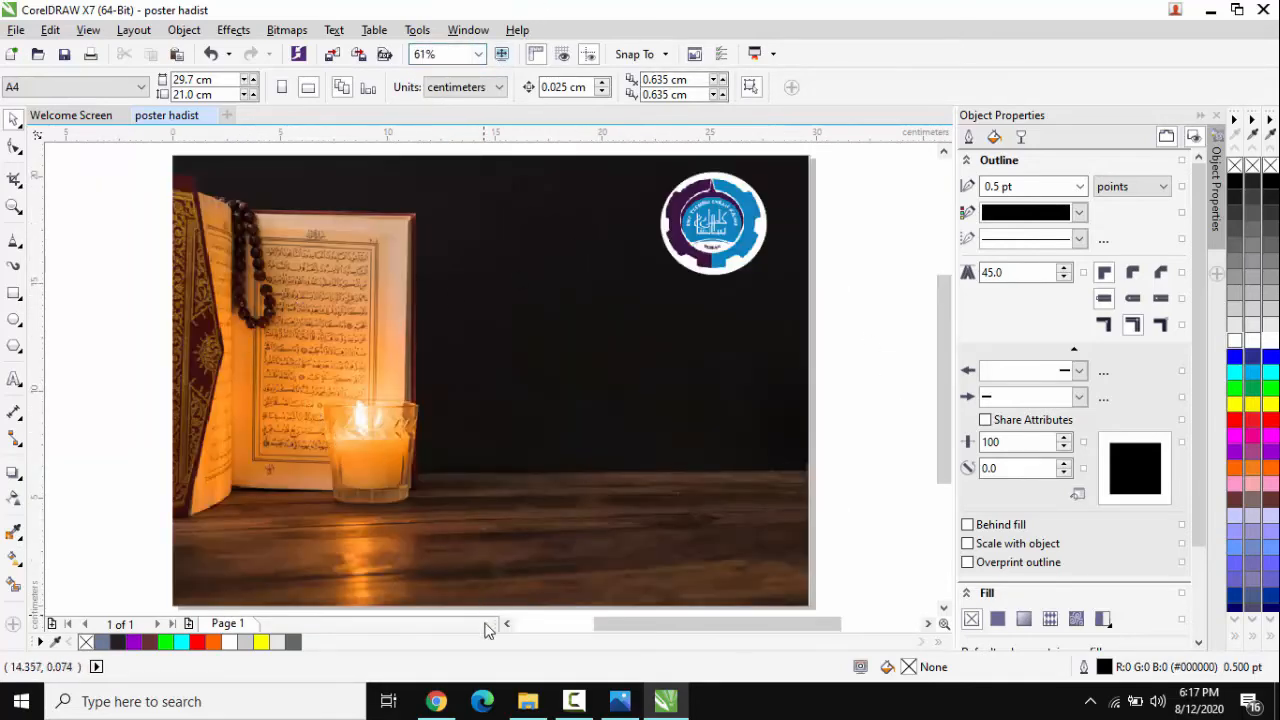
pyautogui.click(436, 701)
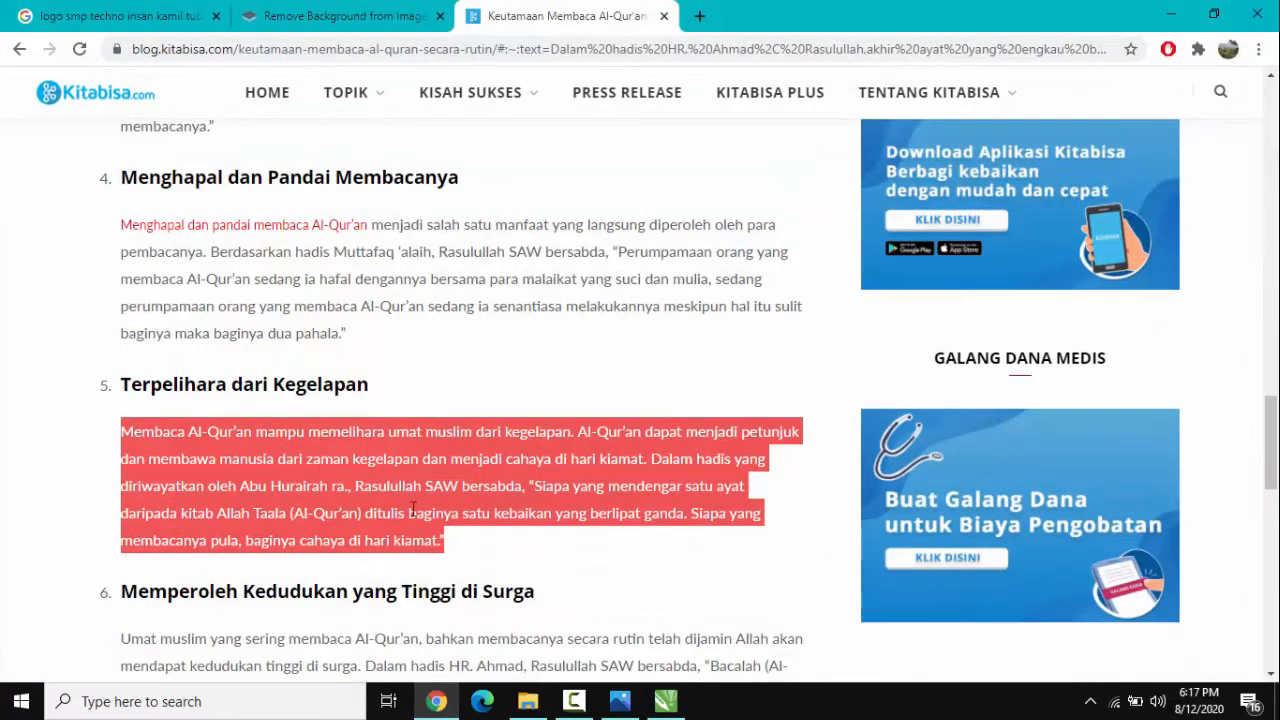
pyautogui.click(665, 701)
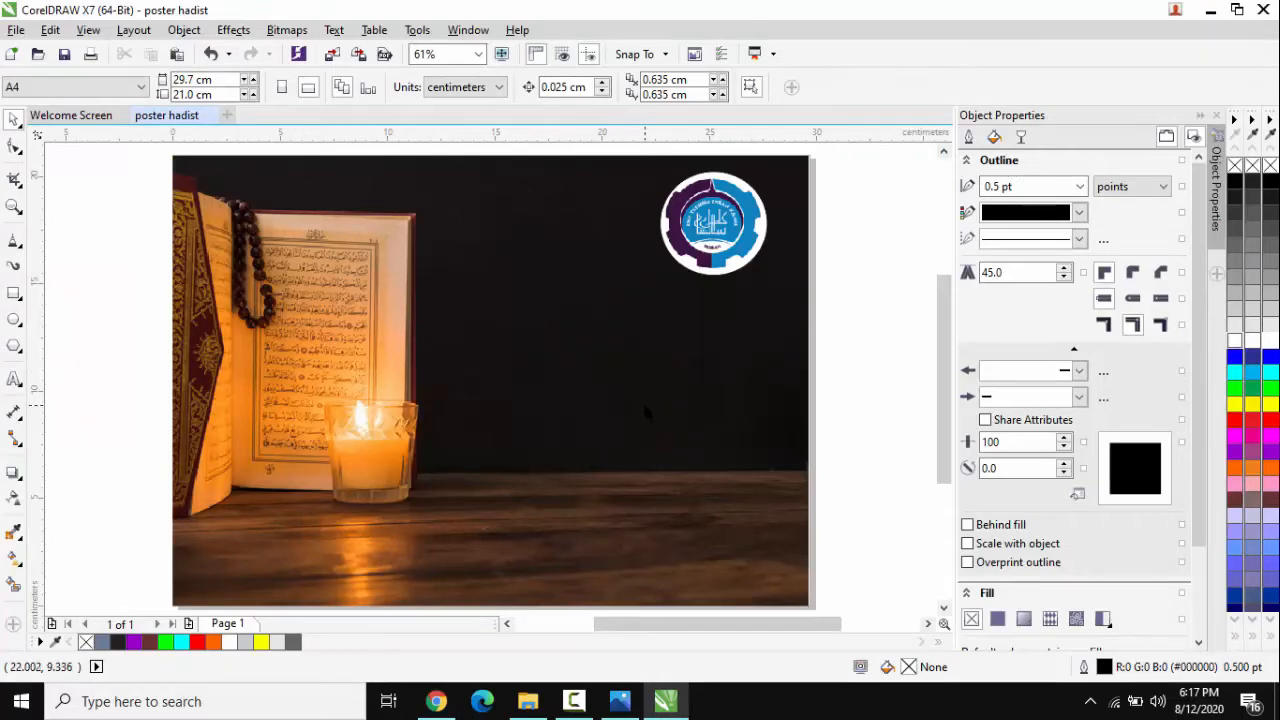
# Switch to Chrome and copy the whole paragraph under "Terpelihara dari Kegelapan" in the Kitabisa article
pyautogui.click(436, 701)
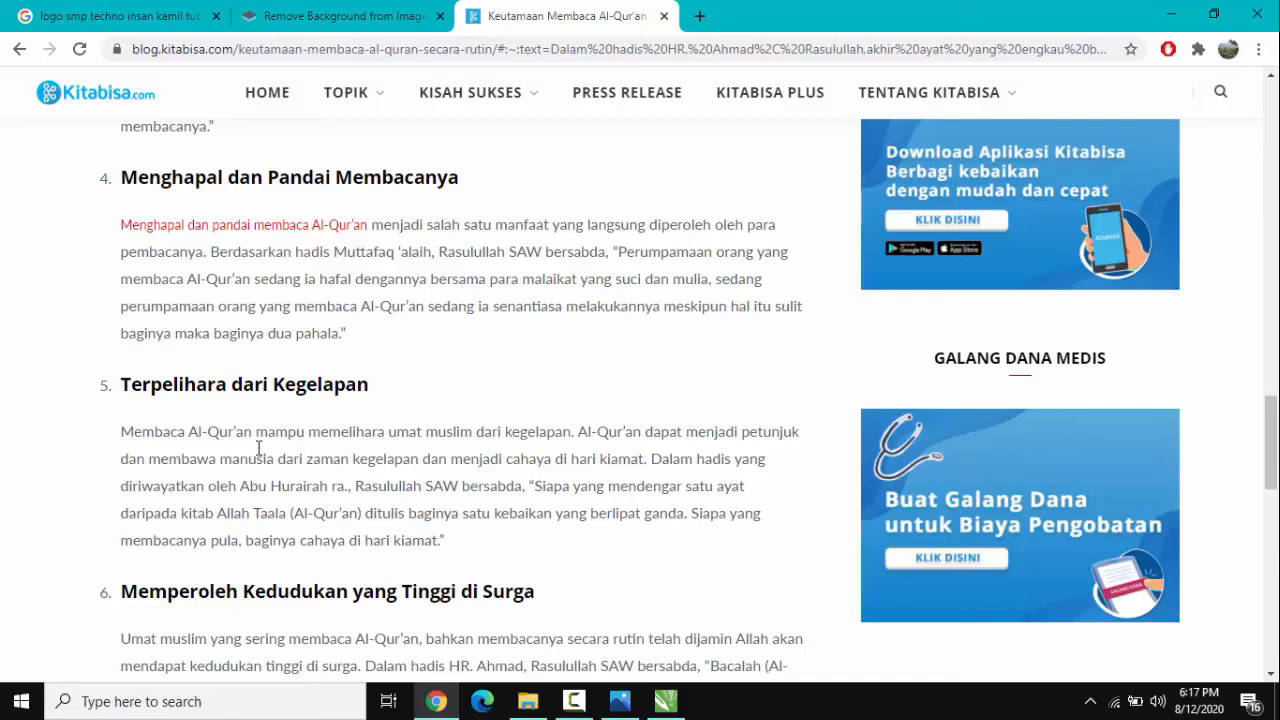
pyautogui.moveTo(116, 436); pyautogui.dragTo(455, 543)
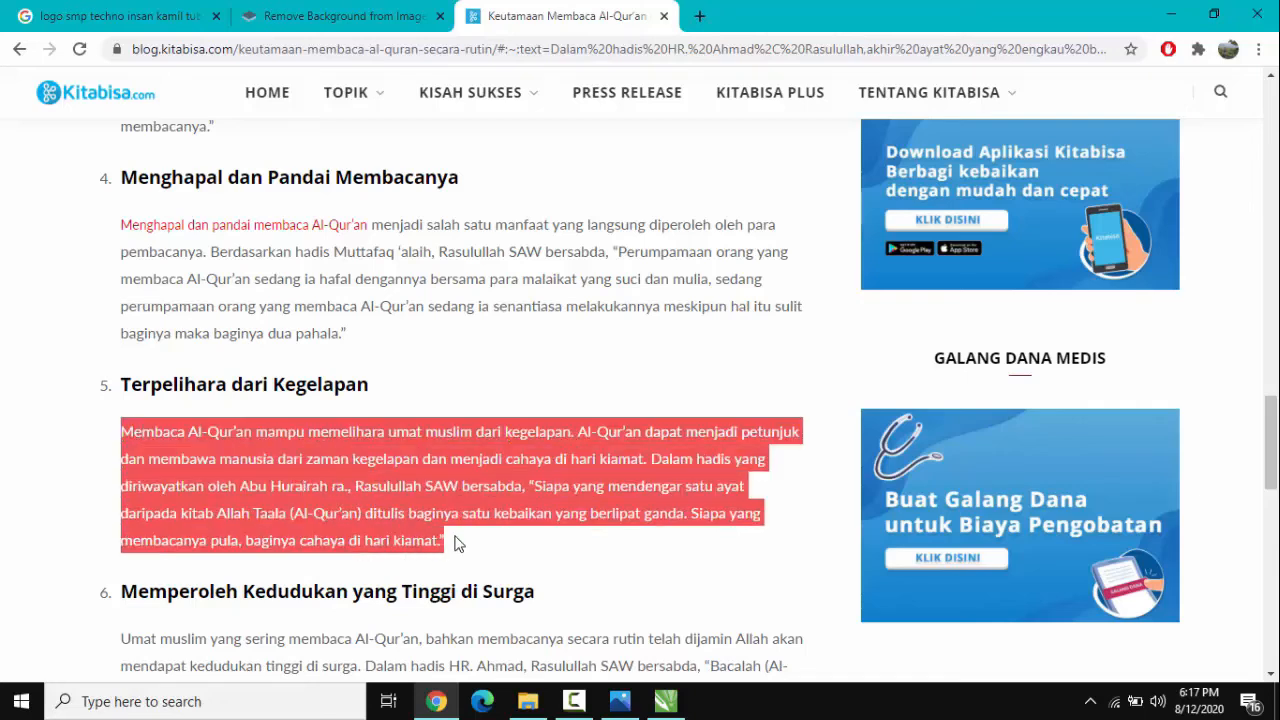
pyautogui.rightClick(327, 477)
pyautogui.click(363, 490)
# Switch back to CorelDRAW, paste the copied hadith paragraph and move it onto the empty area left of the page
pyautogui.click(666, 700)
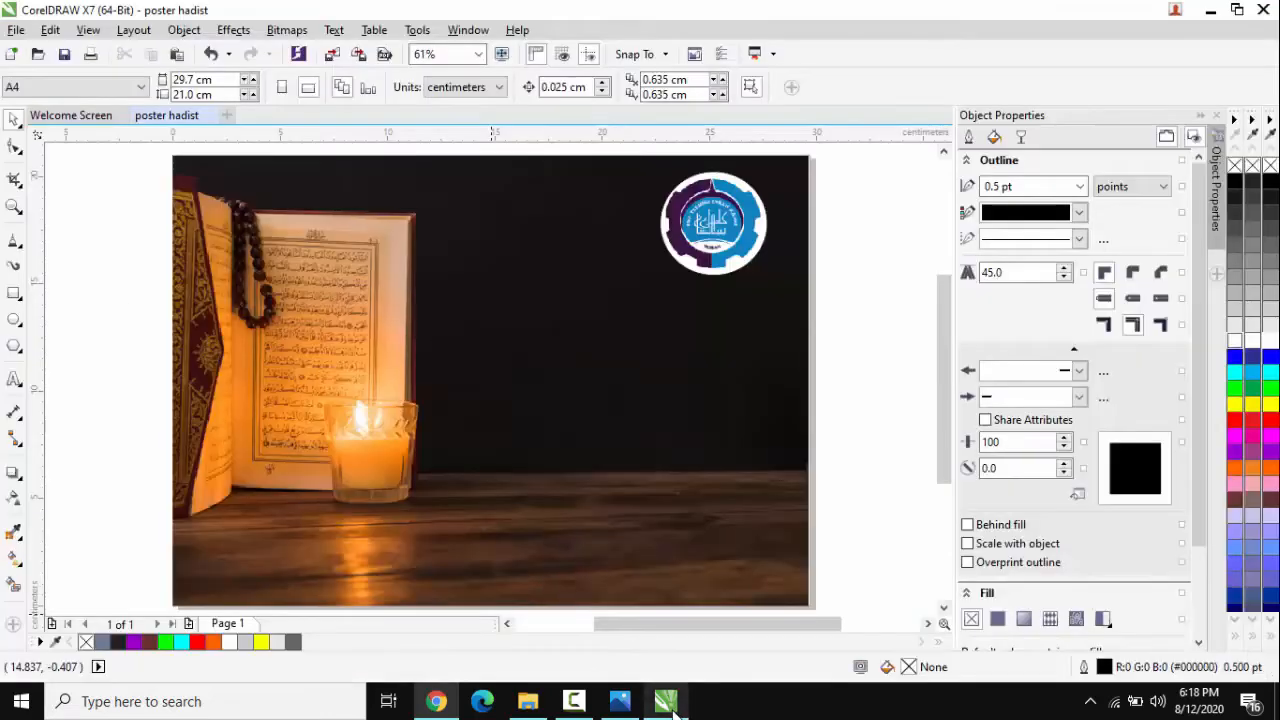
pyautogui.scroll(-2, 794, 368)
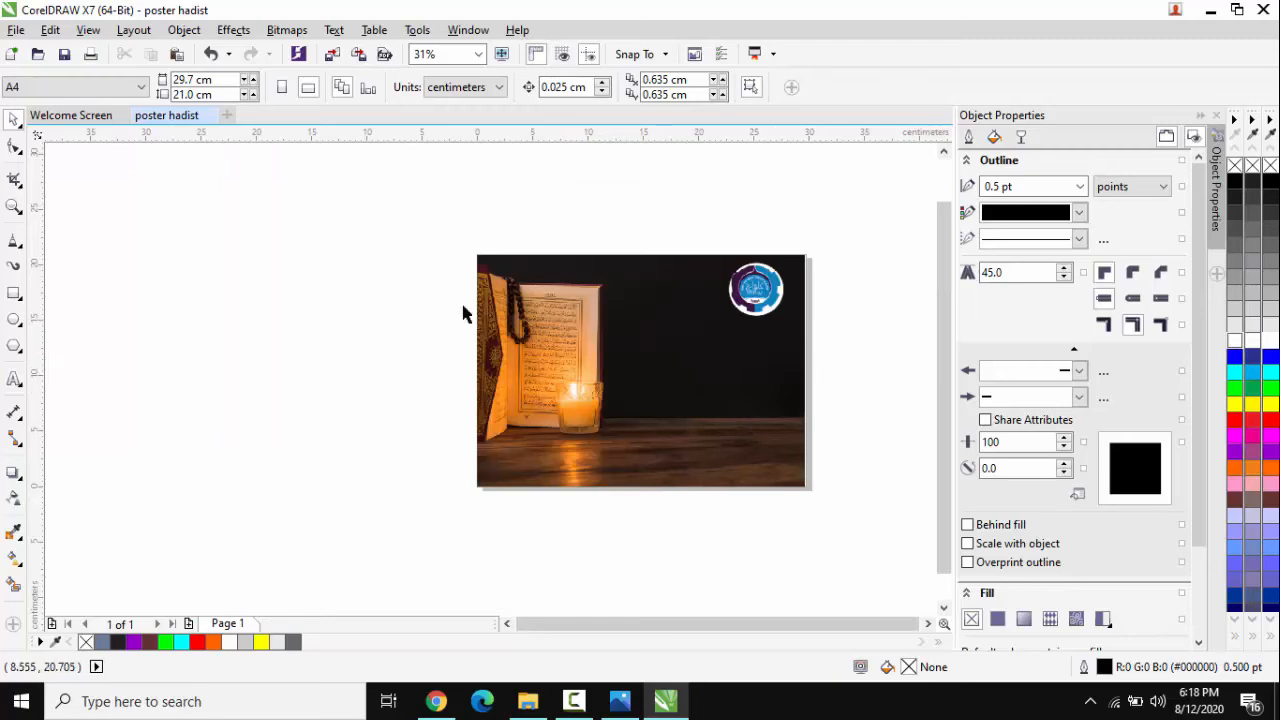
pyautogui.rightClick(328, 313)
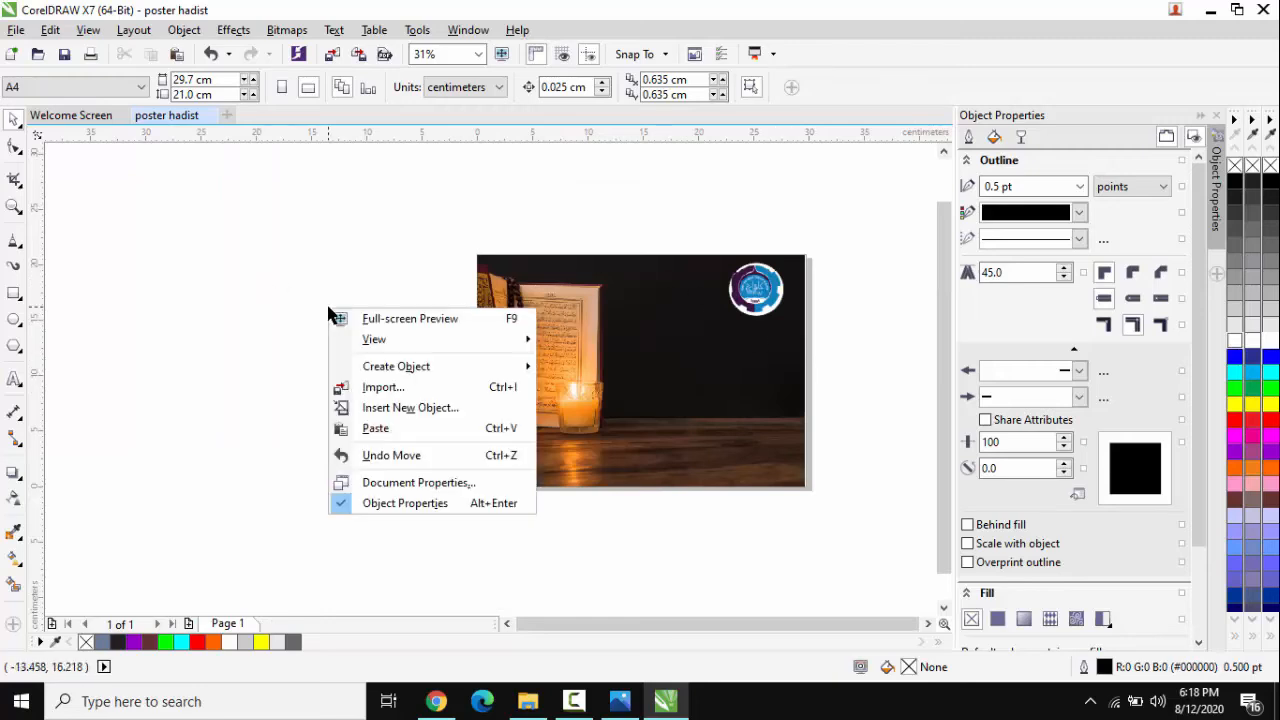
pyautogui.click(368, 428)
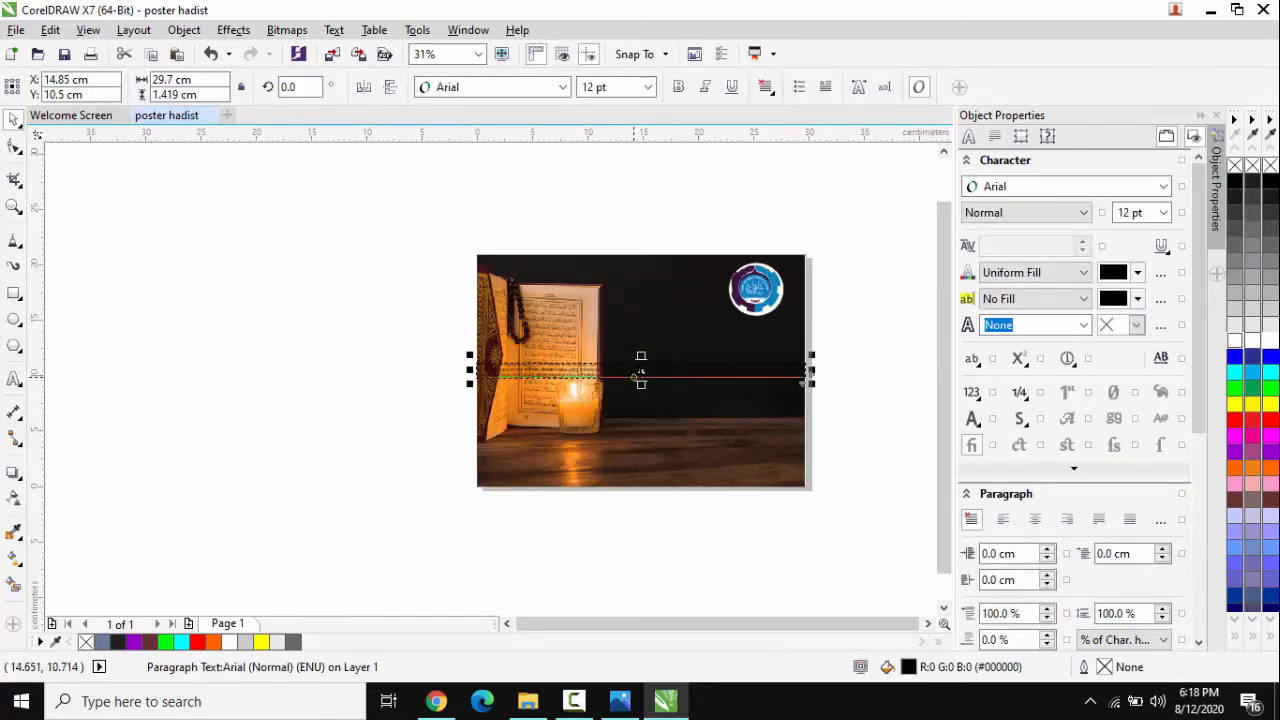
pyautogui.moveTo(641, 370); pyautogui.dragTo(294, 357)
pyautogui.click(281, 275)
pyautogui.click(288, 301)
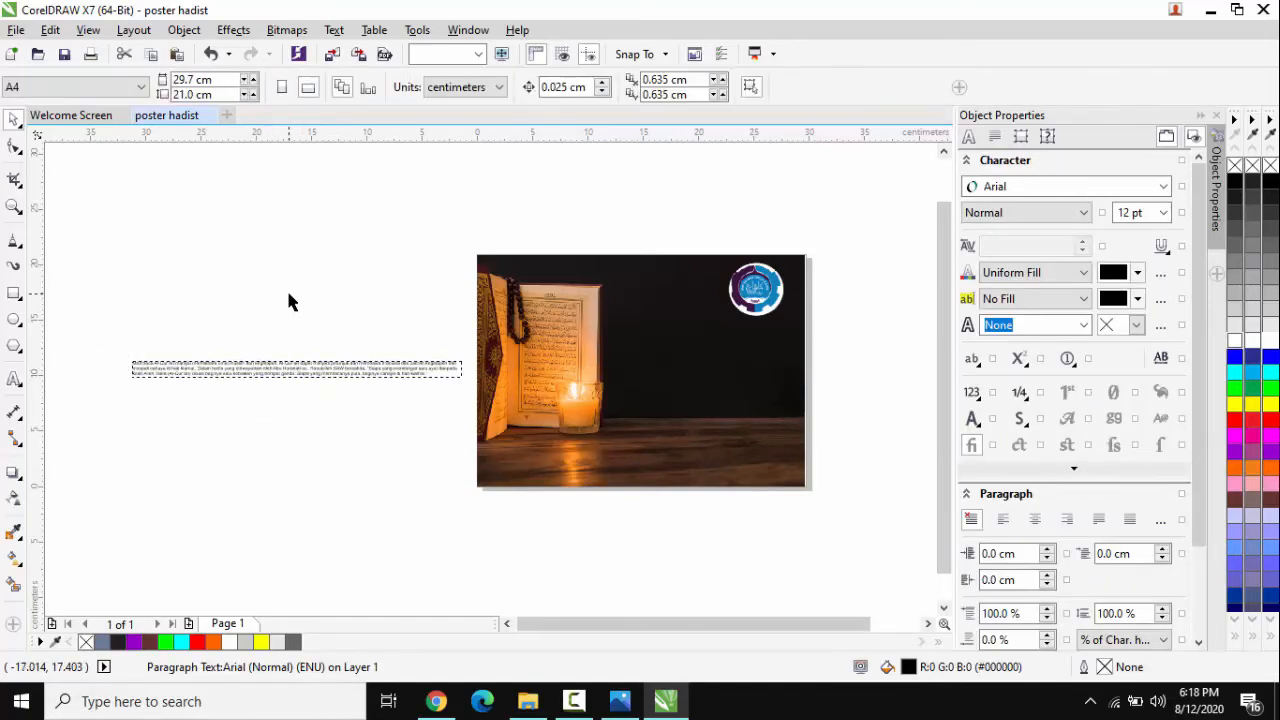
# Open the pasted hadith paragraph beside the page for text editing
pyautogui.click(481, 56)
pyautogui.click(425, 187)
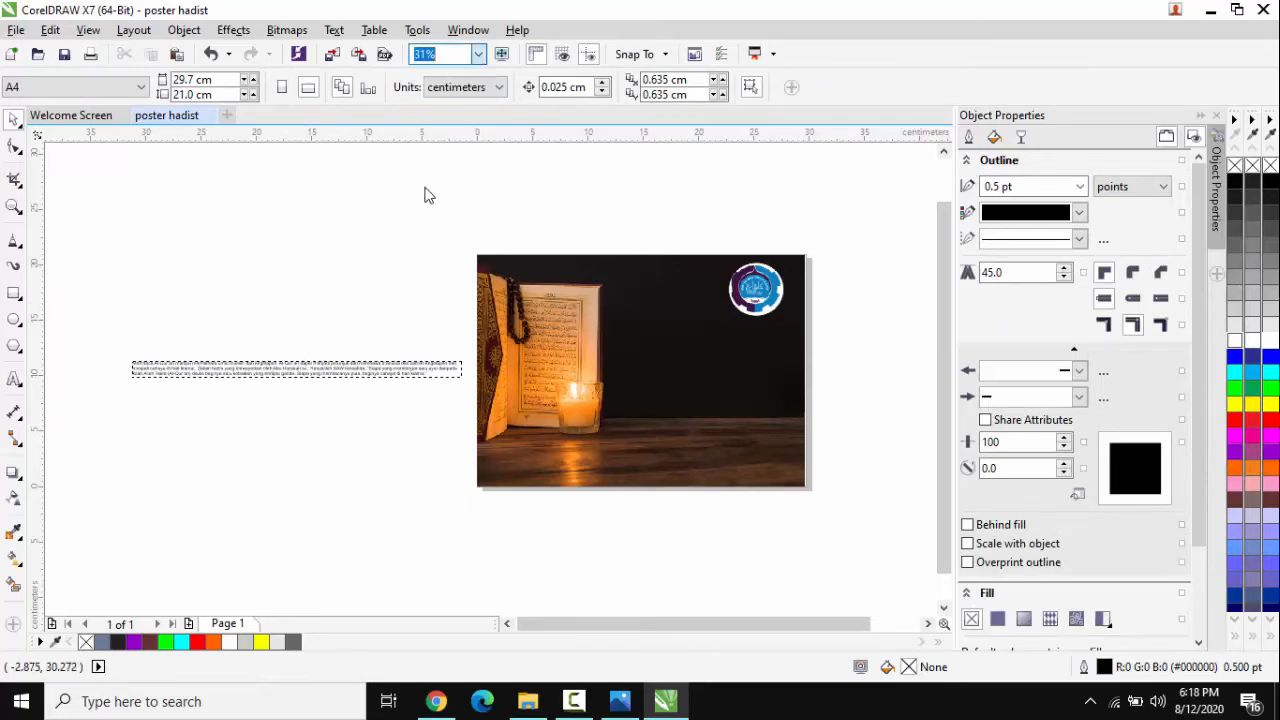
pyautogui.moveTo(287, 463); pyautogui.dragTo(278, 293)
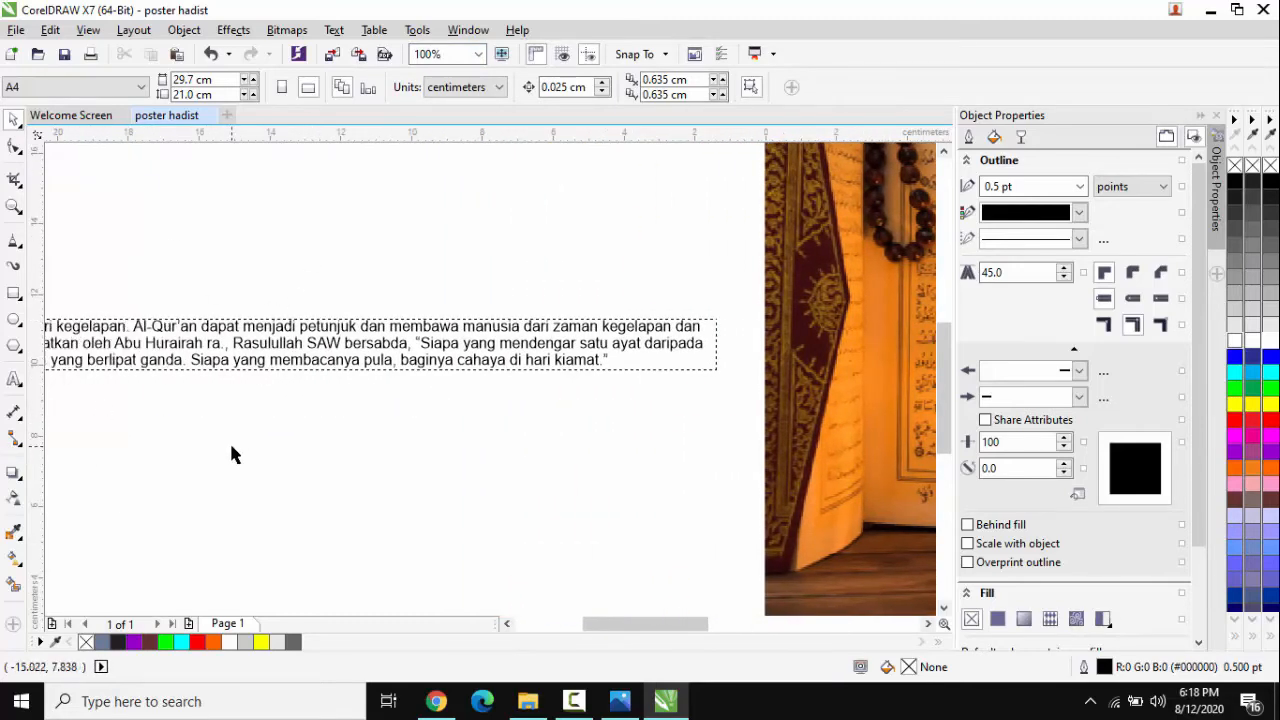
pyautogui.moveTo(231, 446)
pyautogui.mouseDown()
pyautogui.moveTo(0, 411)
pyautogui.moveTo(223, 429)
pyautogui.mouseUp()
pyautogui.click(481, 54)
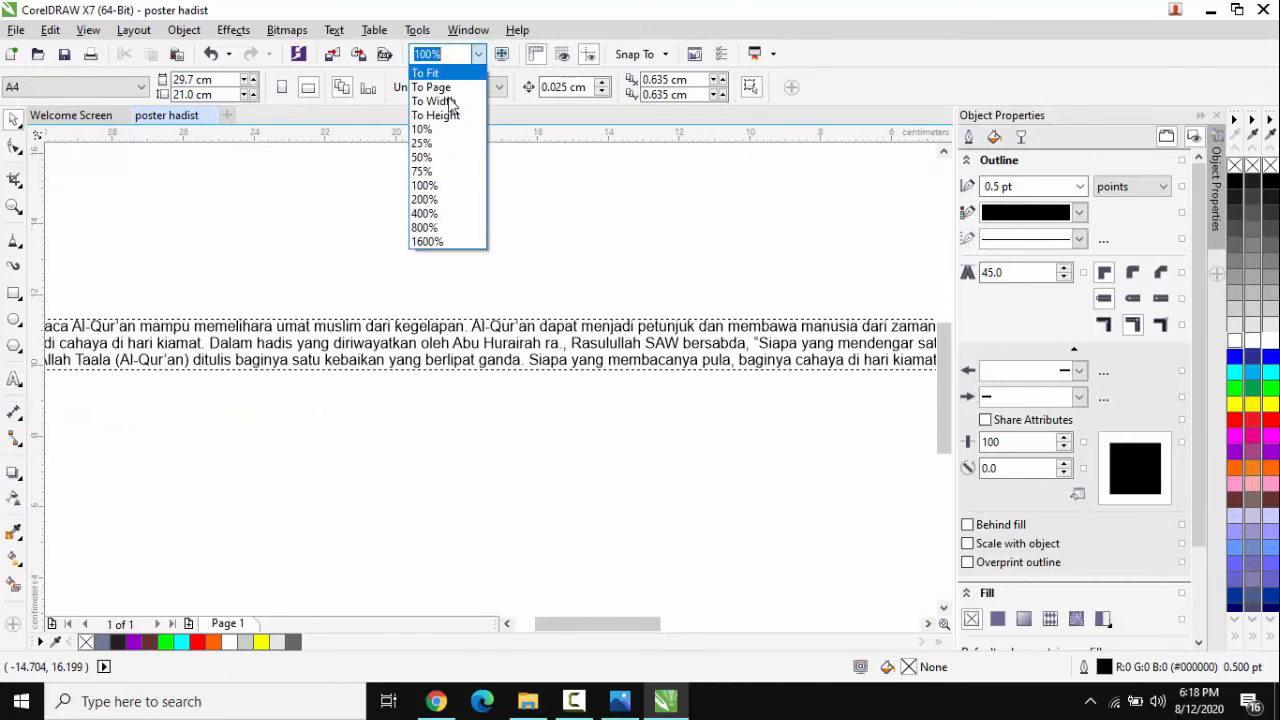
pyautogui.click(421, 171)
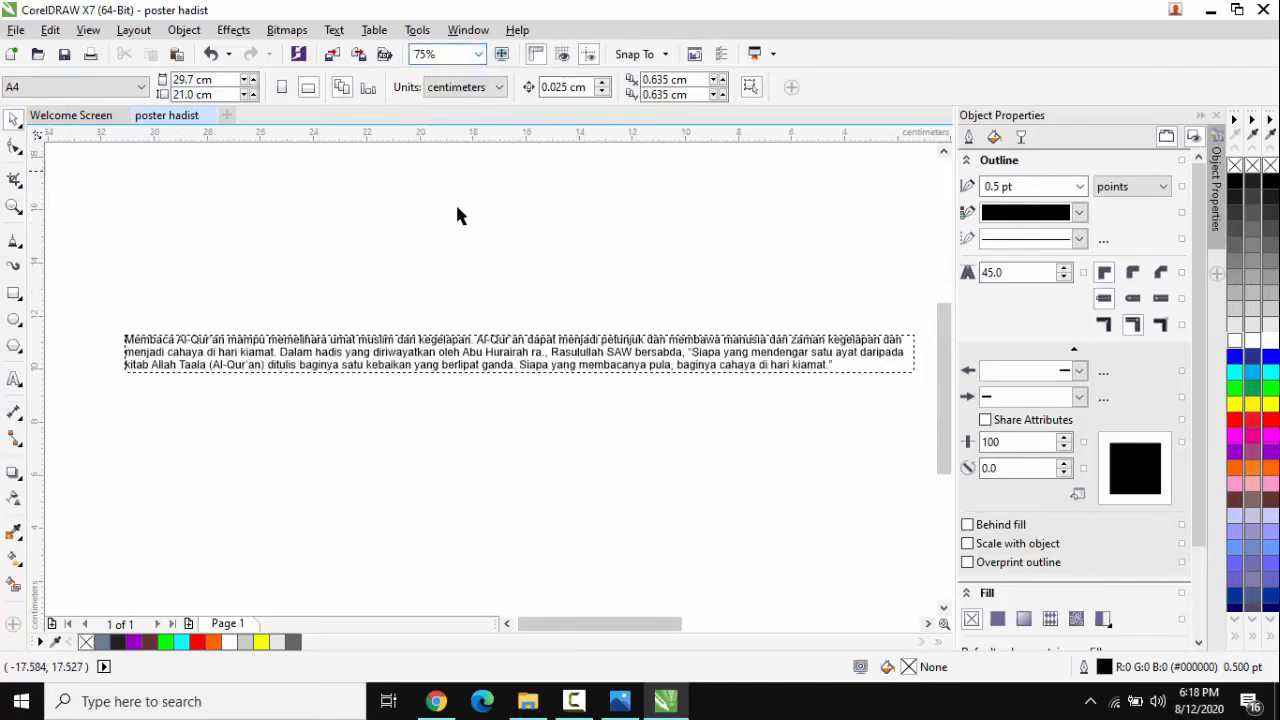
pyautogui.doubleClick(410, 358)
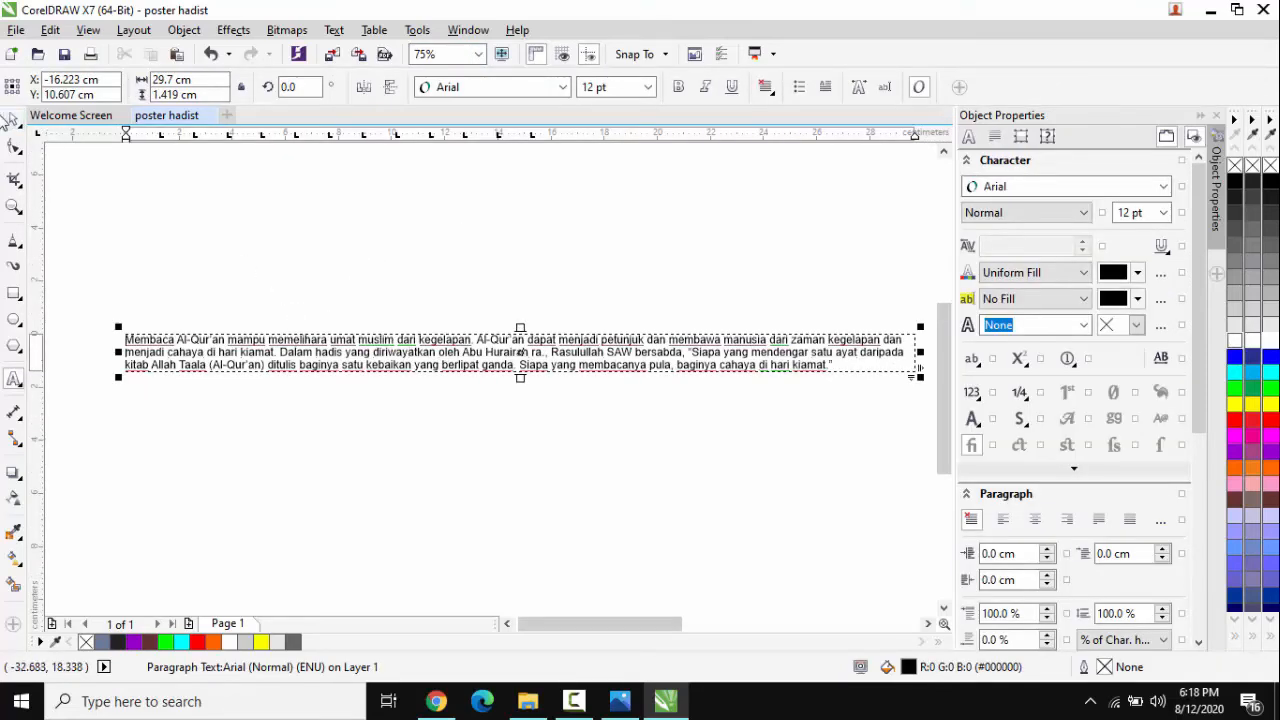
# Break the hadith paragraph onto new lines before "Al-Qur'an dapat menjadi" and before "dan menjadi cahaya"
pyautogui.click(14, 120)
pyautogui.click(226, 213)
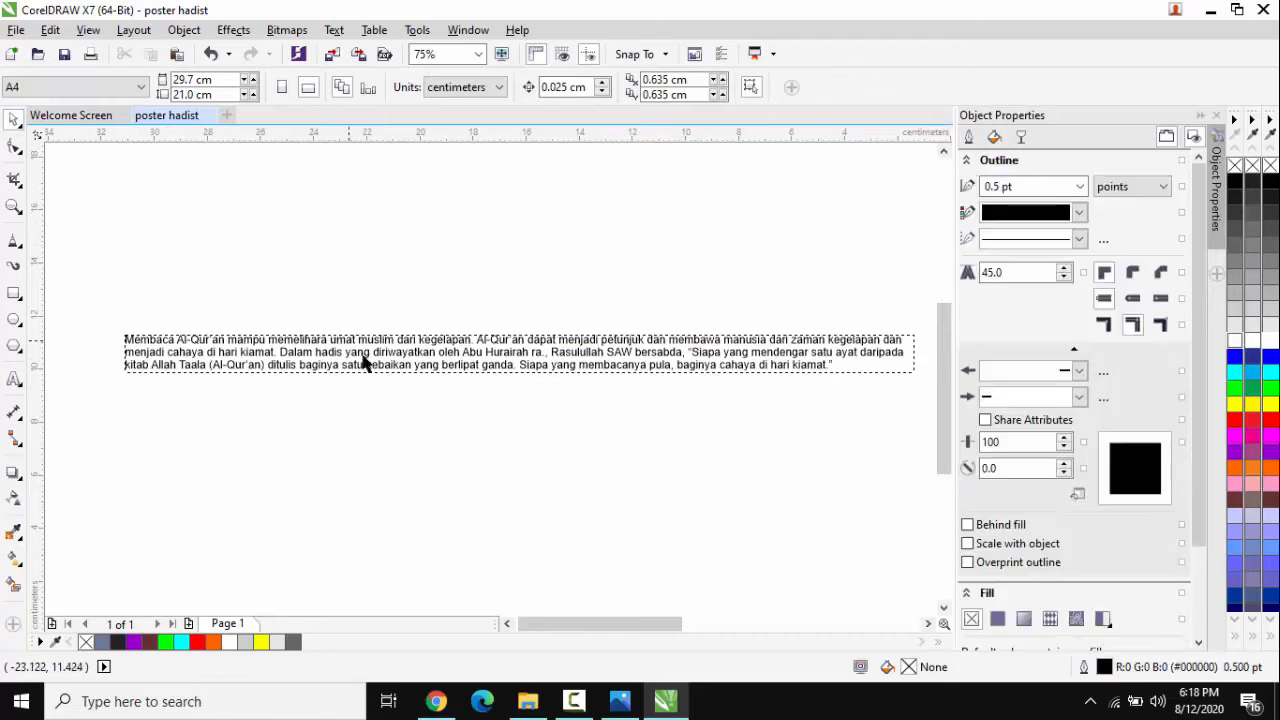
pyautogui.doubleClick(517, 364)
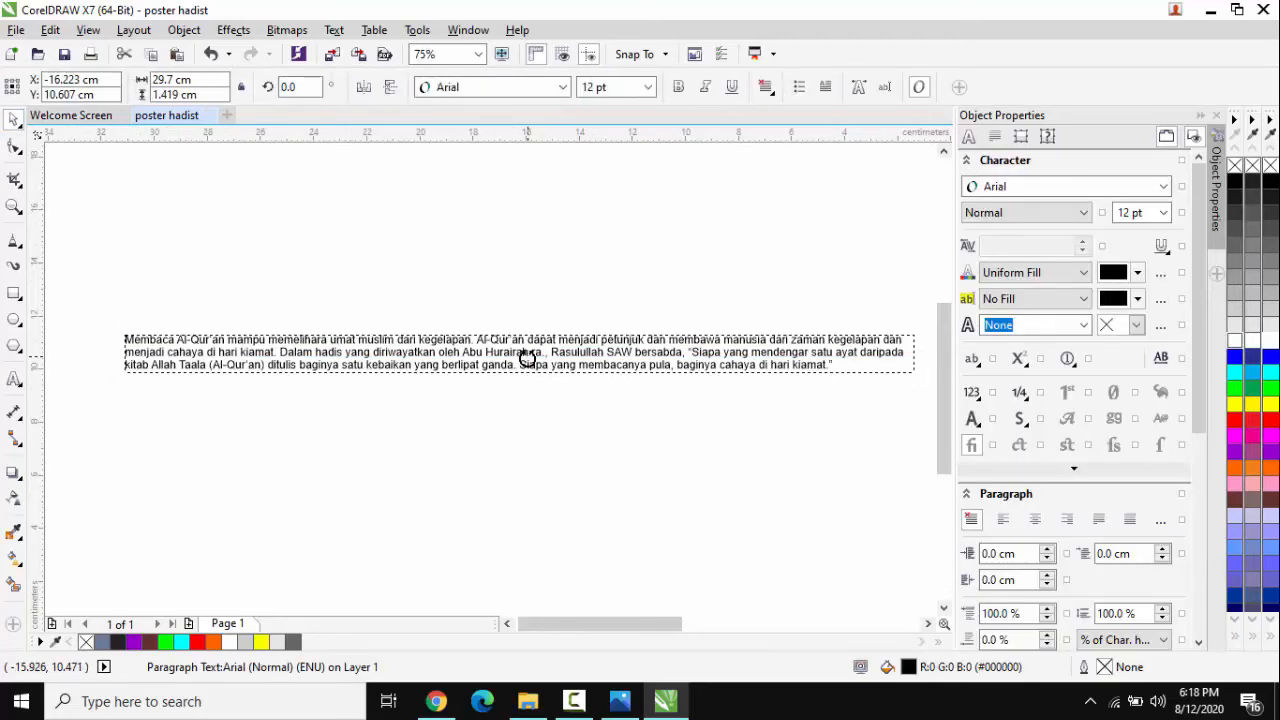
pyautogui.click(355, 341)
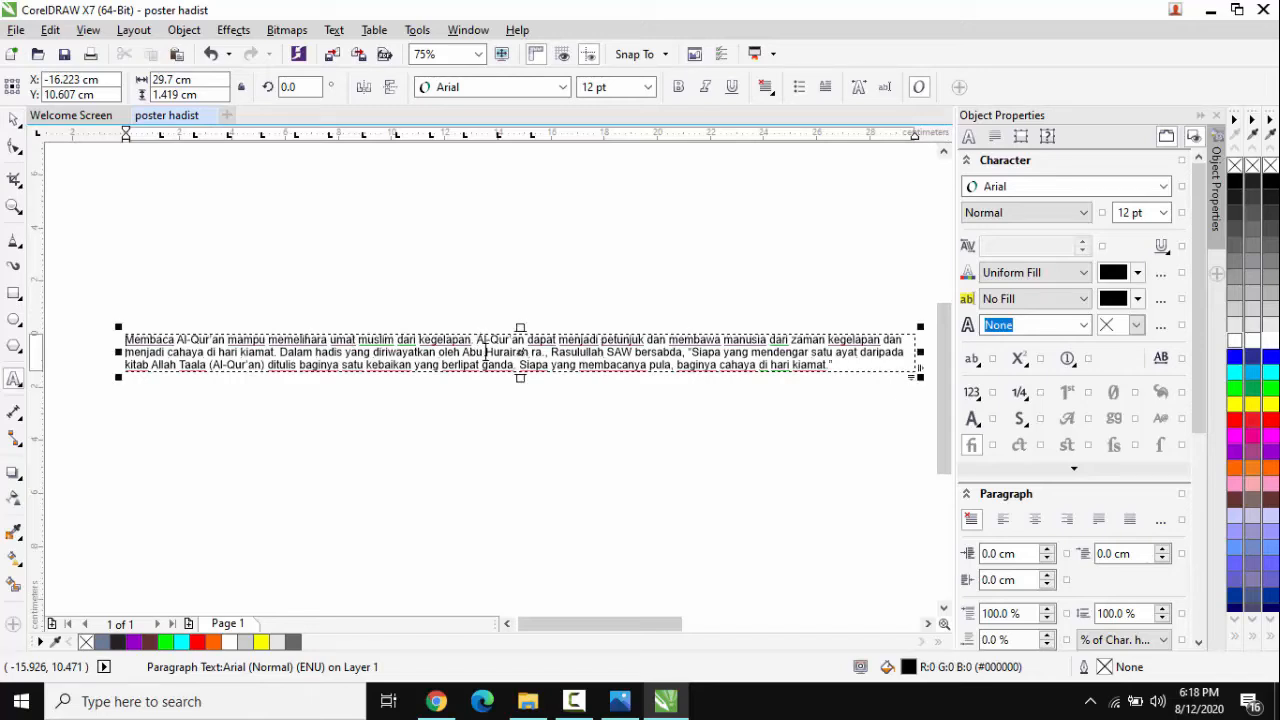
pyautogui.press('Return')
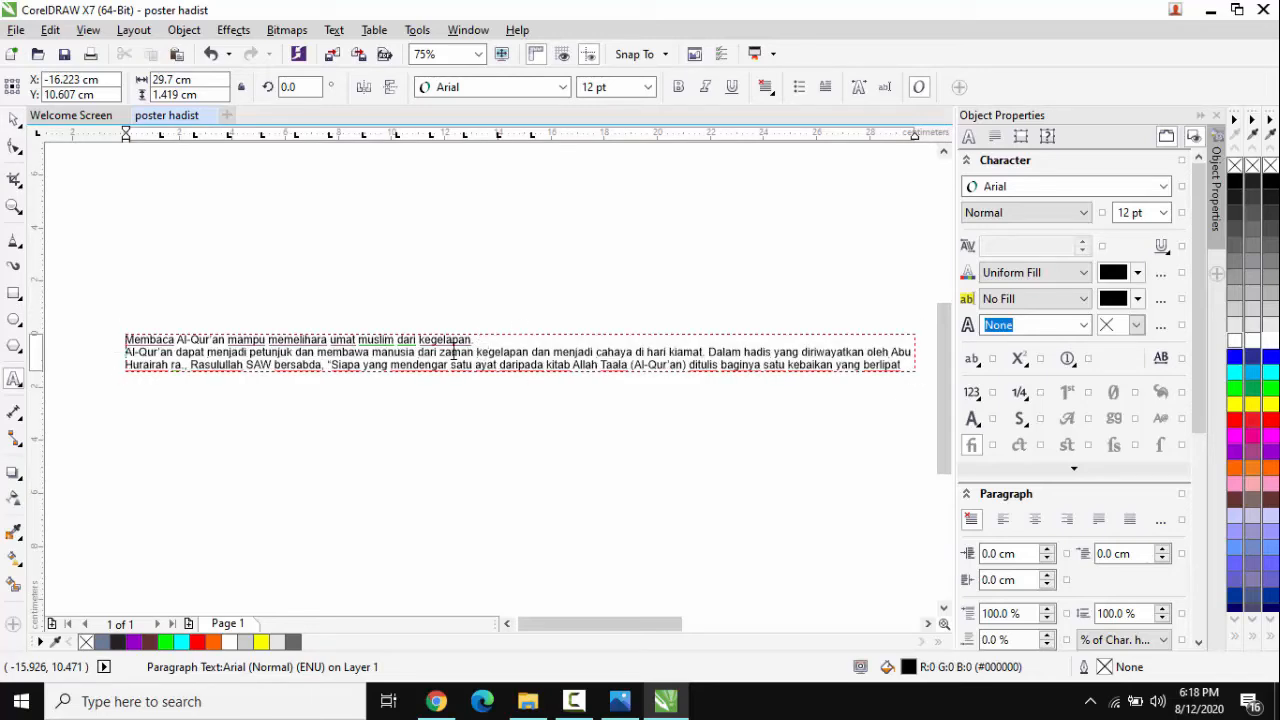
pyautogui.click(533, 352)
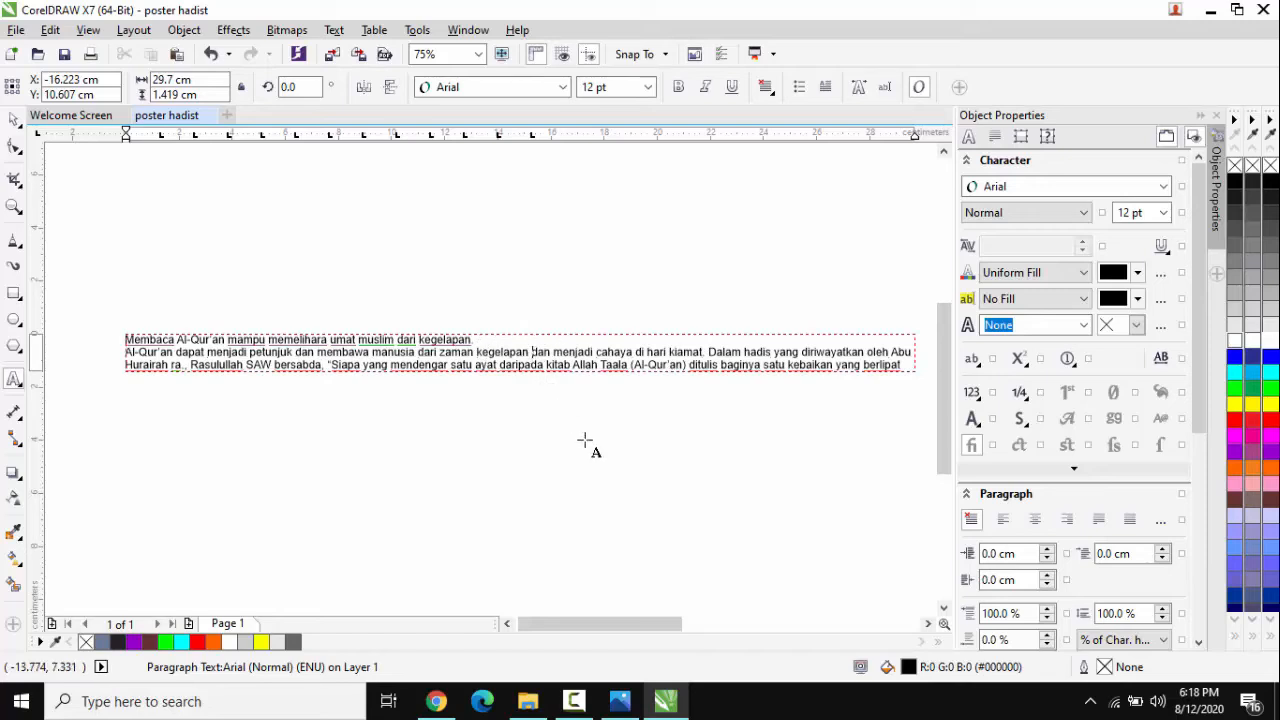
pyautogui.press('Return')
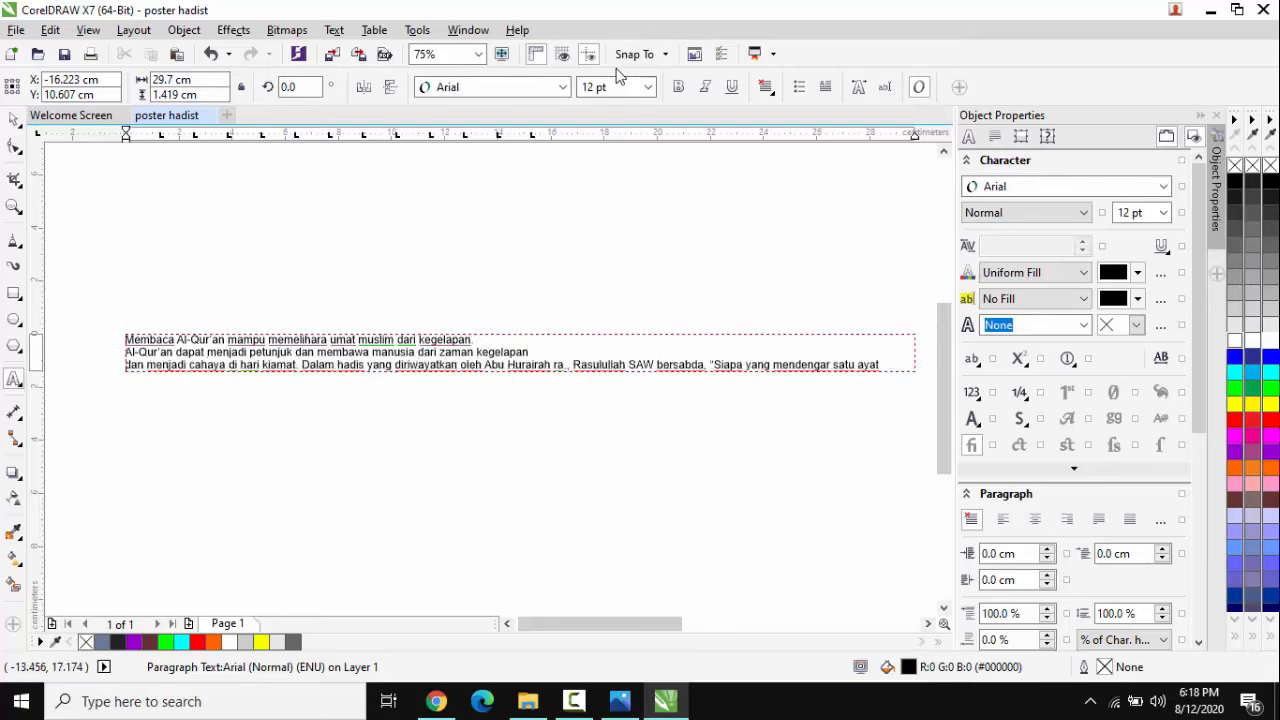
# Insert a line break in the hadith paragraph before "Rasulullah SAW bersabda"
pyautogui.click(478, 54)
pyautogui.click(424, 199)
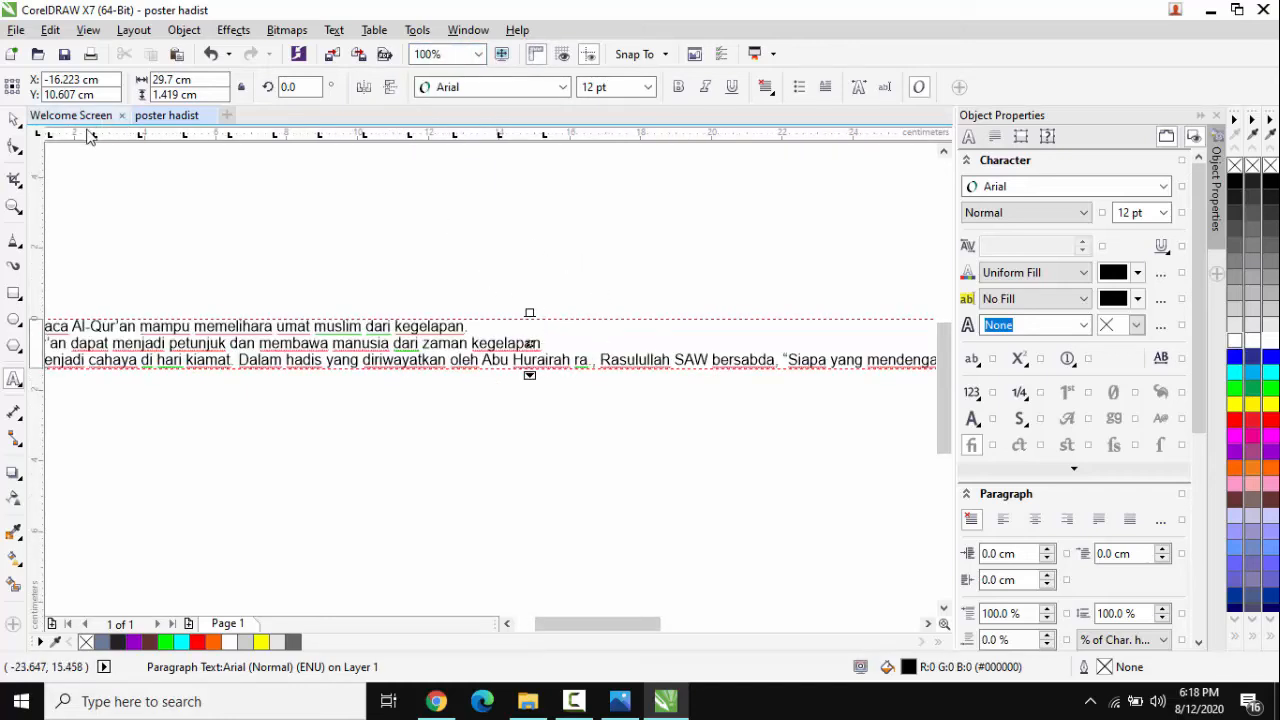
pyautogui.click(14, 119)
pyautogui.click(294, 209)
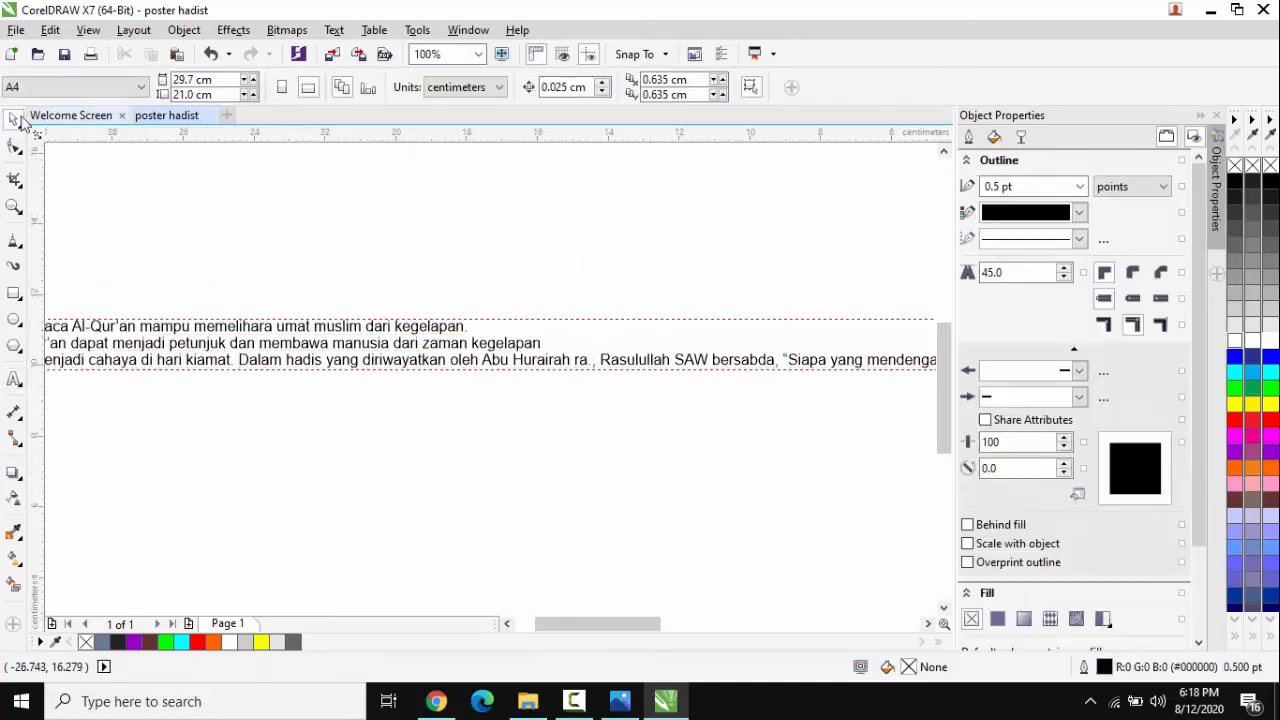
pyautogui.doubleClick(543, 365)
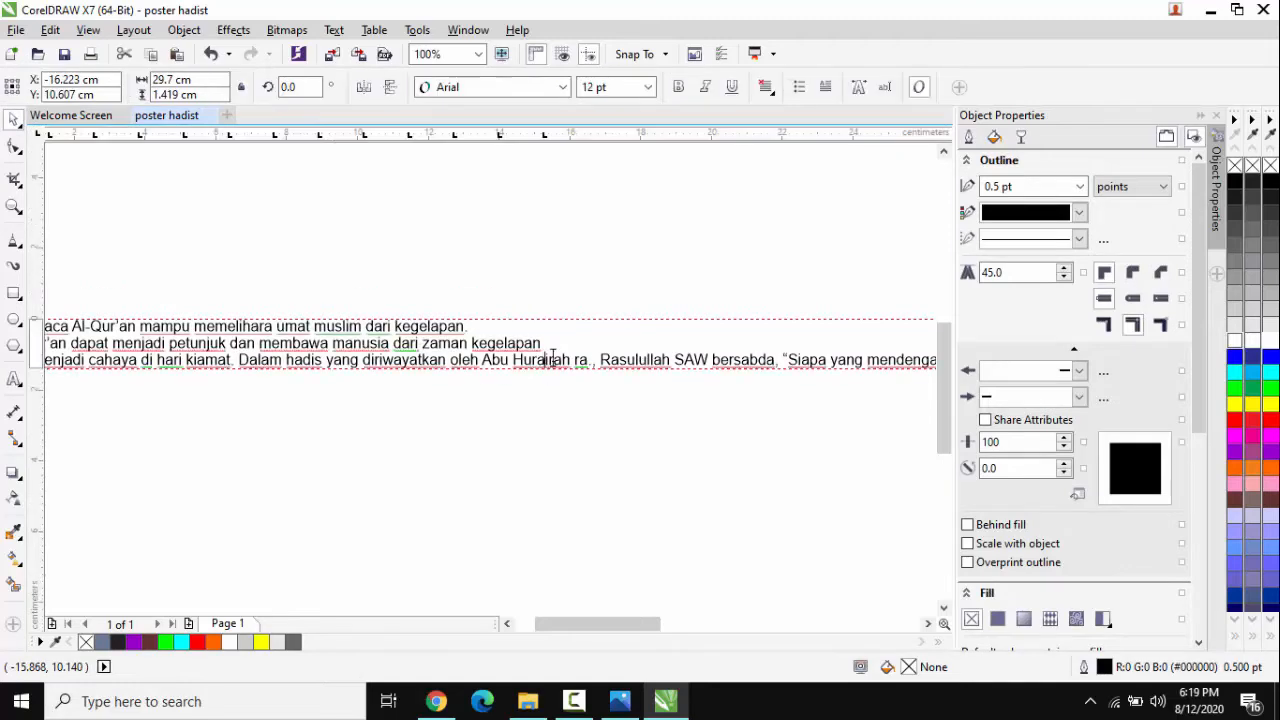
pyautogui.click(599, 361)
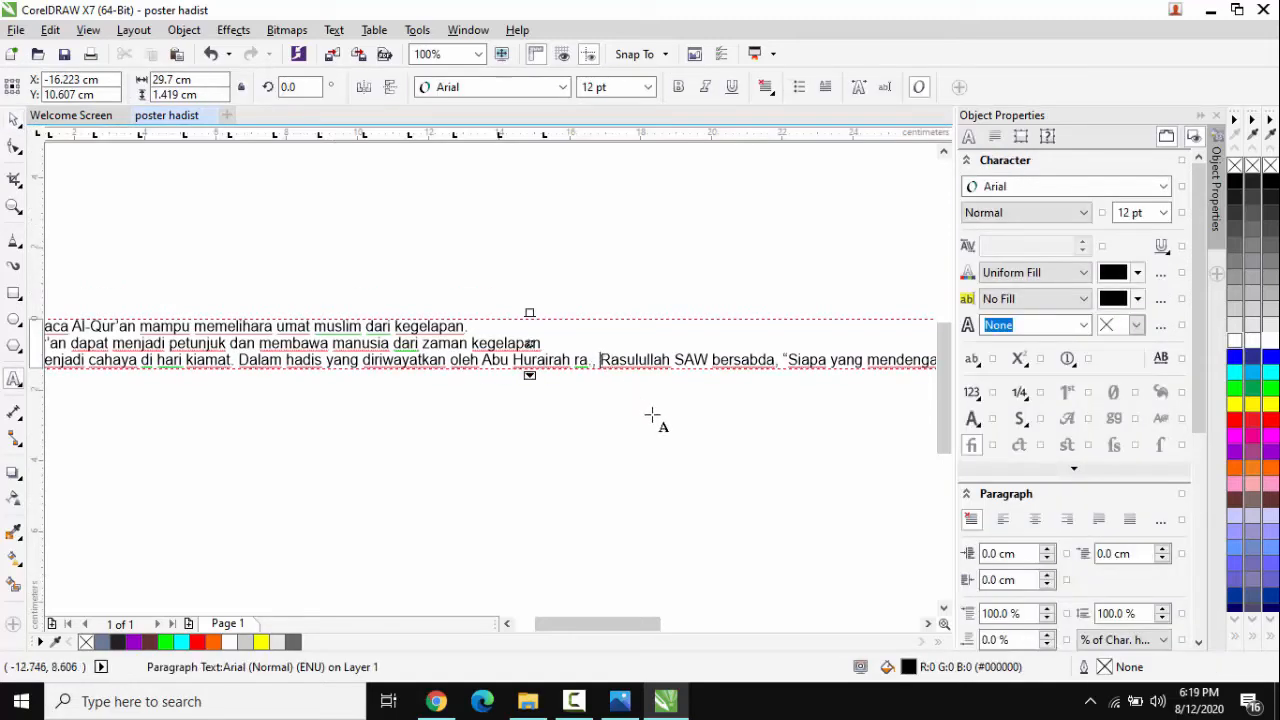
pyautogui.press('Return')
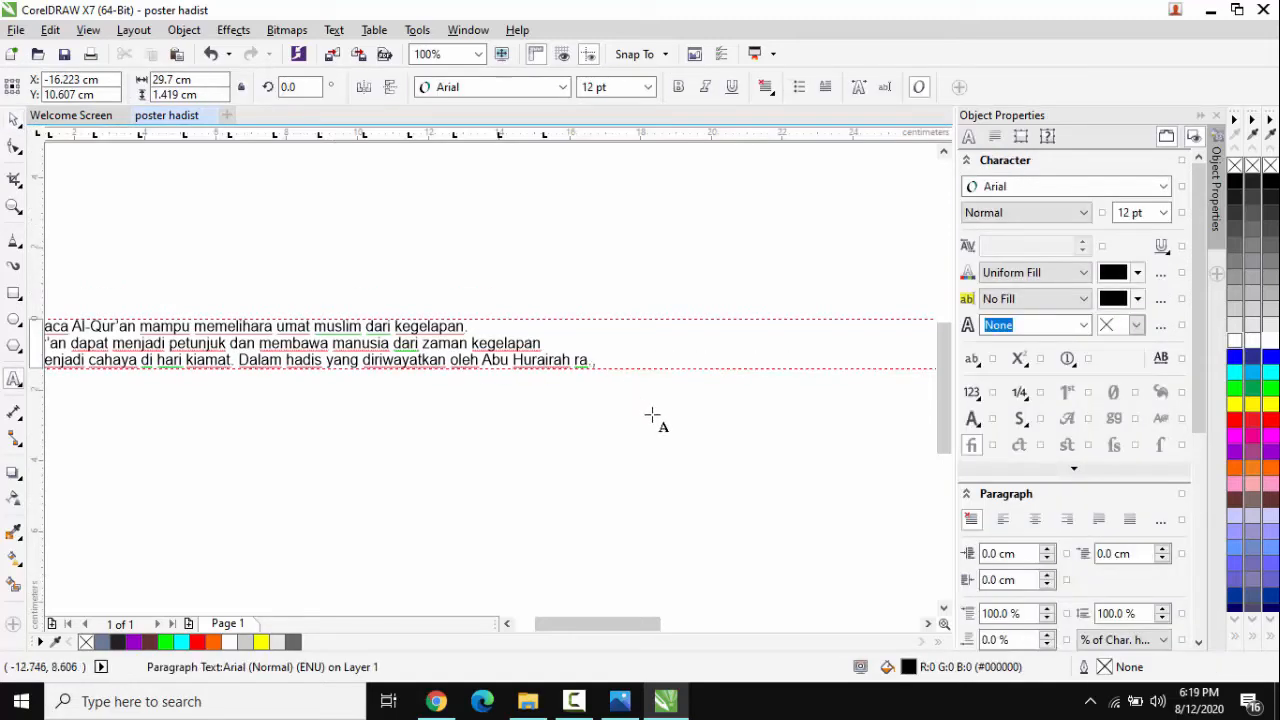
# Extend the hadith text frame downward to a height of about 2.7 cm so the whole text fits
pyautogui.scroll(-2, 603, 323)
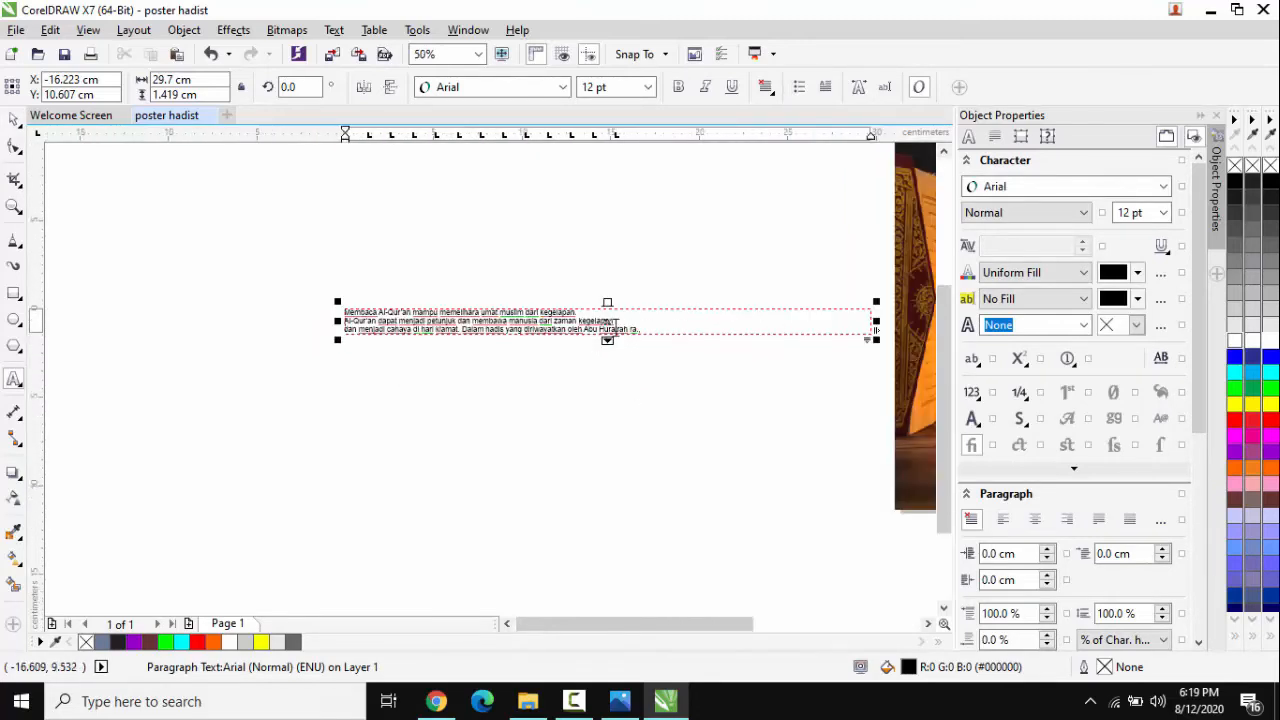
pyautogui.click(14, 120)
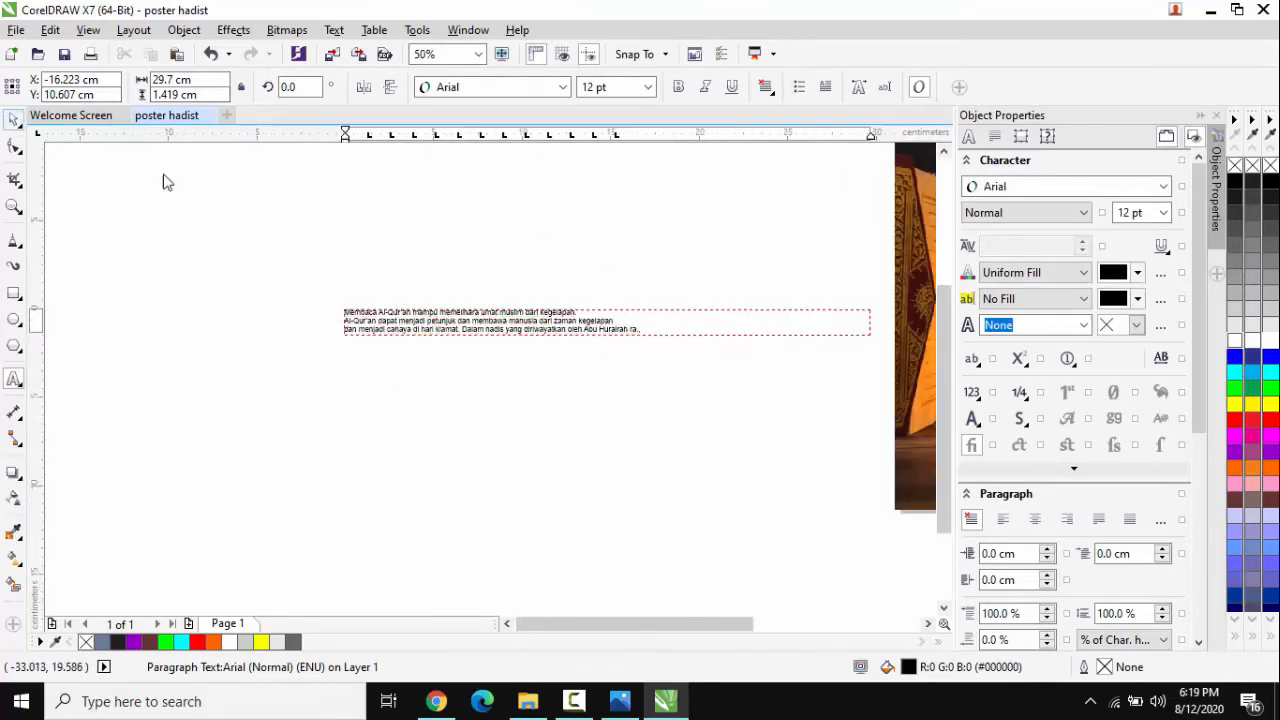
pyautogui.click(606, 328)
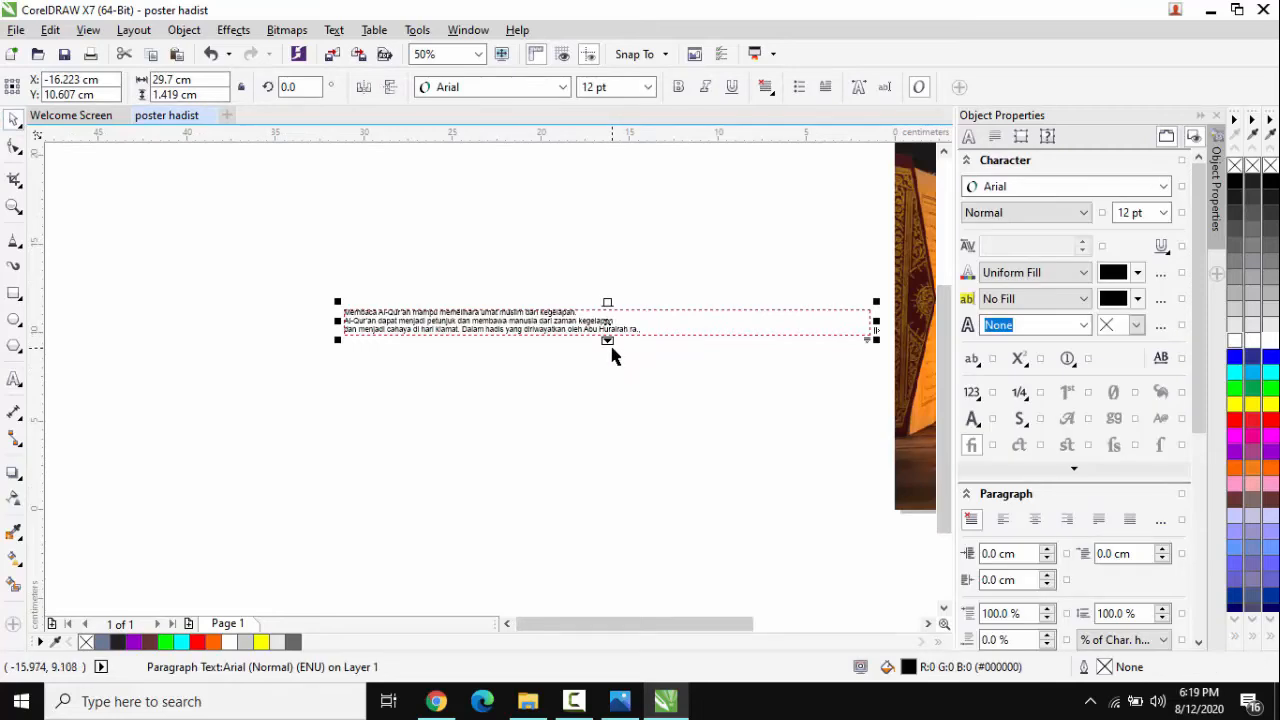
pyautogui.moveTo(607, 339); pyautogui.dragTo(603, 360)
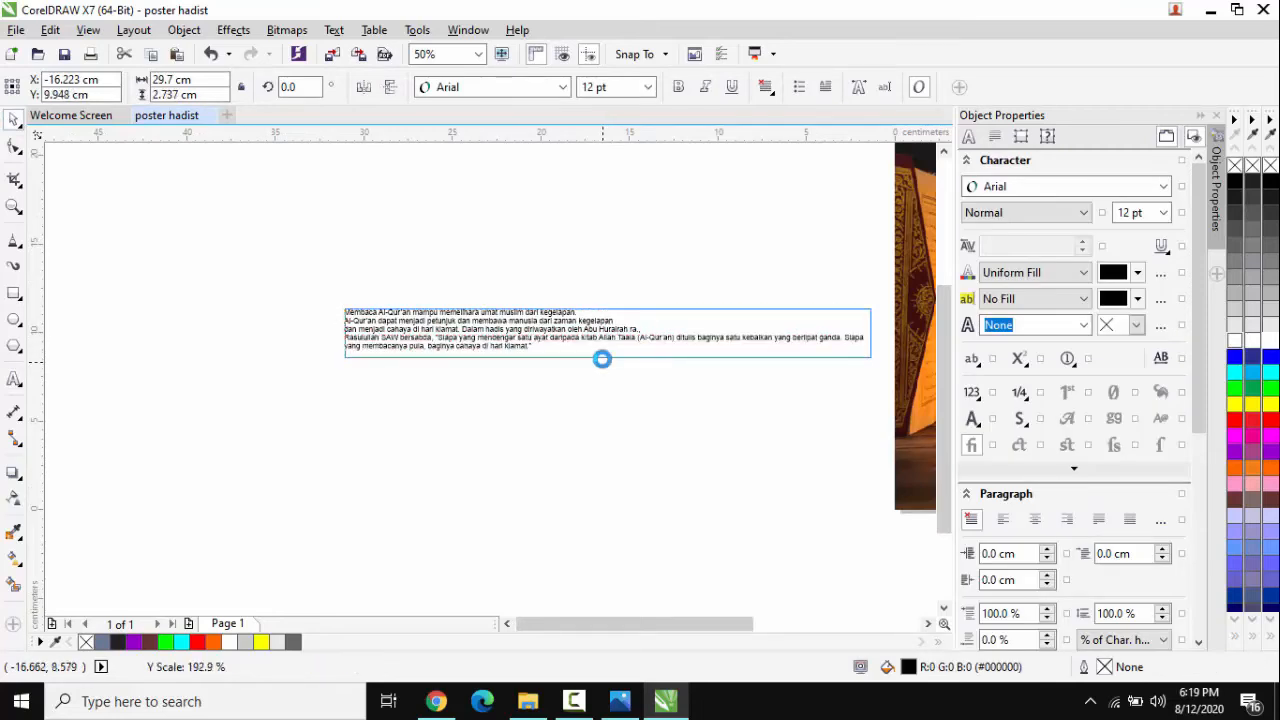
# Insert a line break in the hadith paragraph before "ditulis baginya satu kebaikan" and finish editing the text
pyautogui.scroll(2, 657, 343)
pyautogui.click(462, 230)
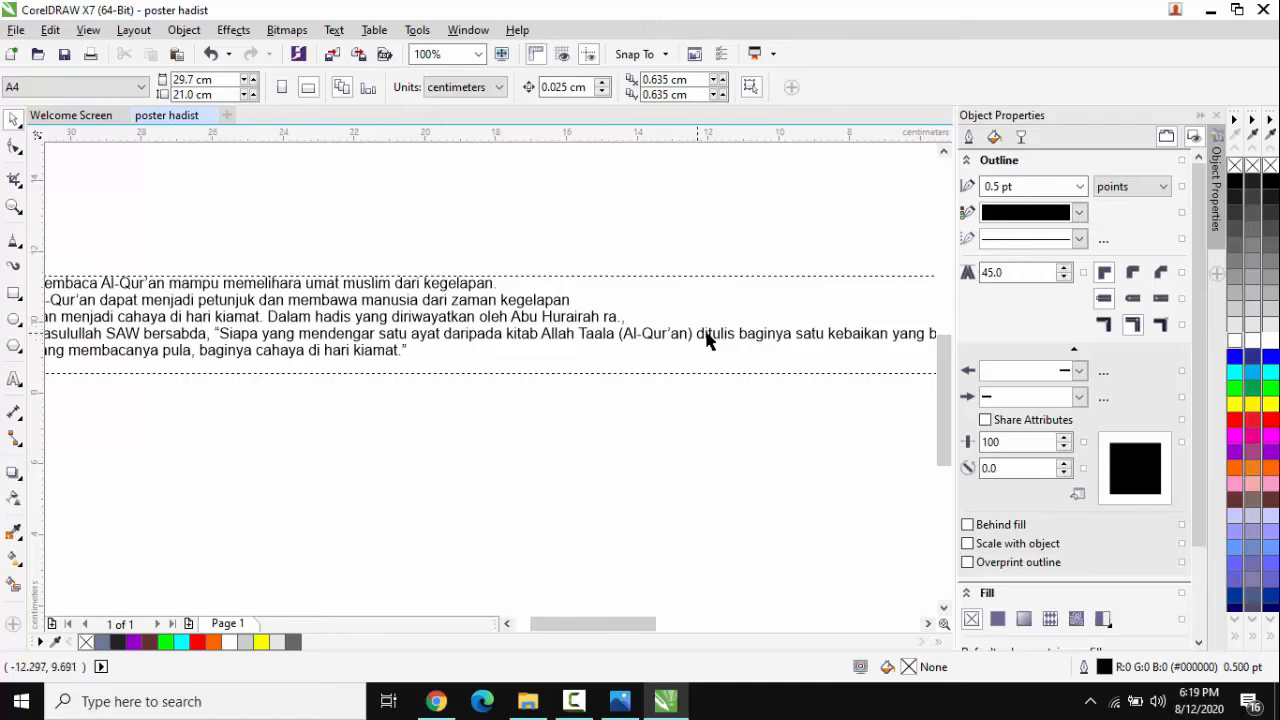
pyautogui.scroll(-1, 766, 343)
pyautogui.scroll(1, 794, 357)
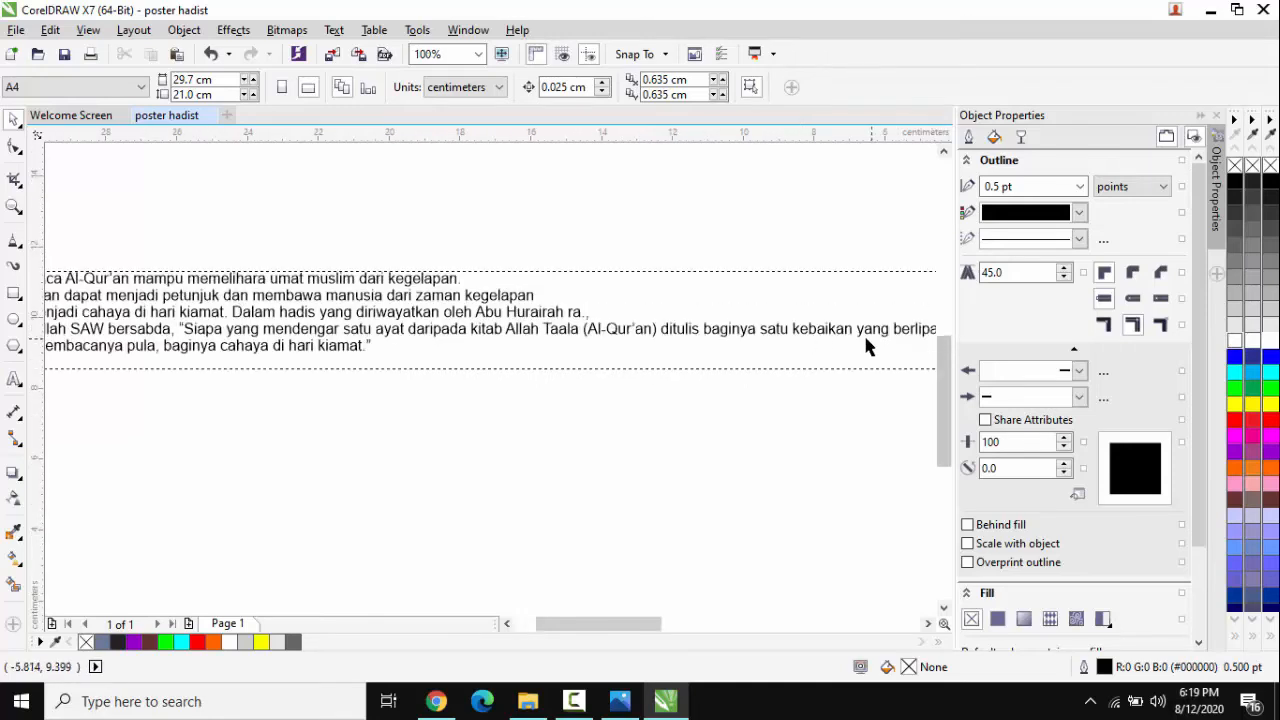
pyautogui.doubleClick(660, 336)
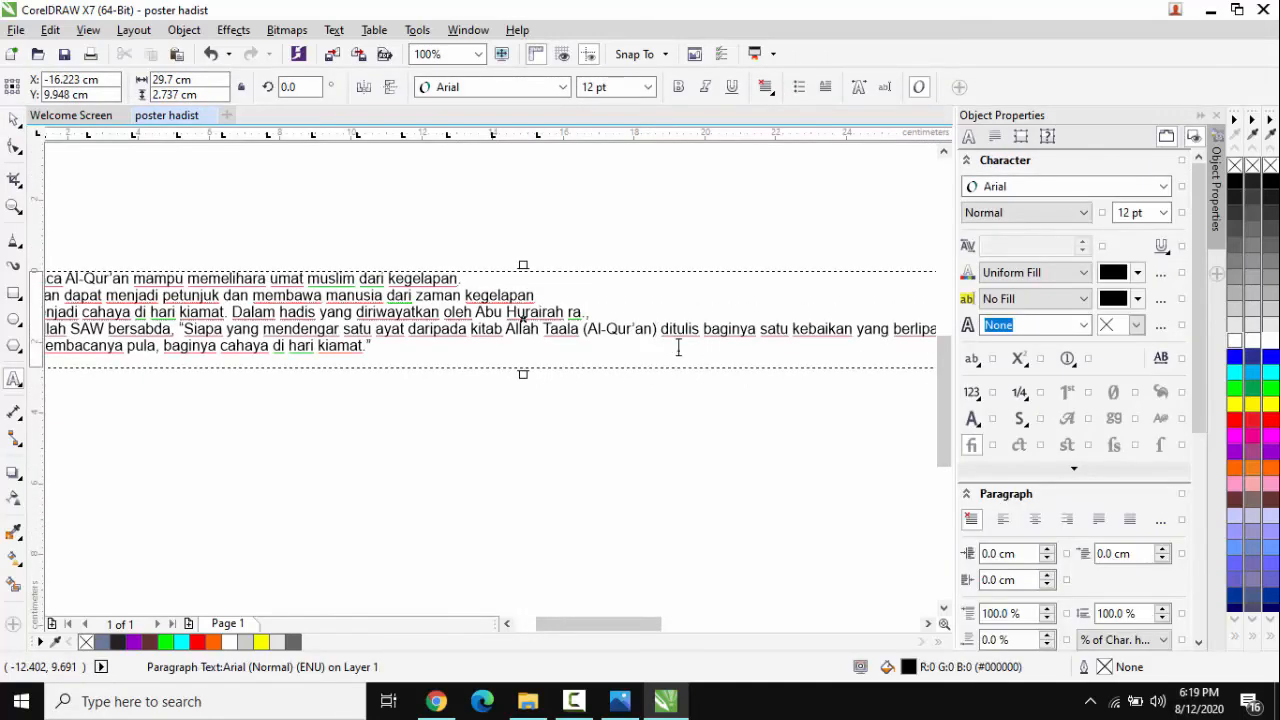
pyautogui.press('Return')
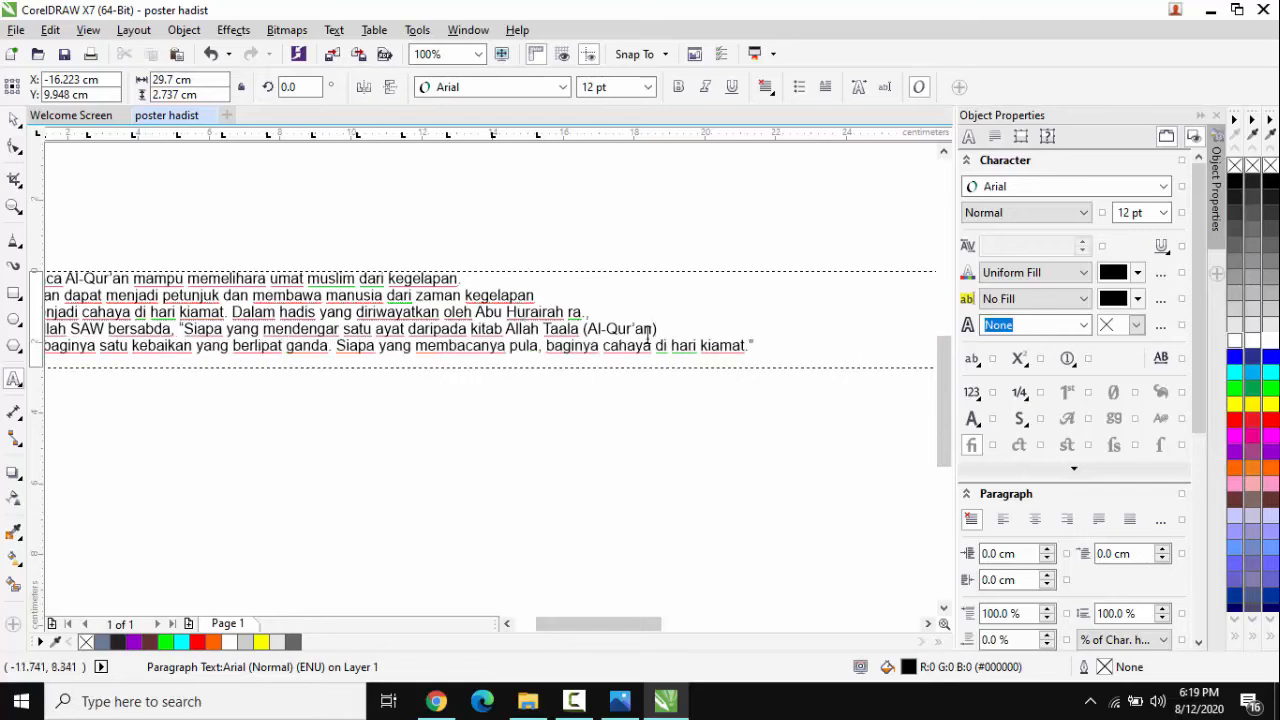
pyautogui.click(15, 120)
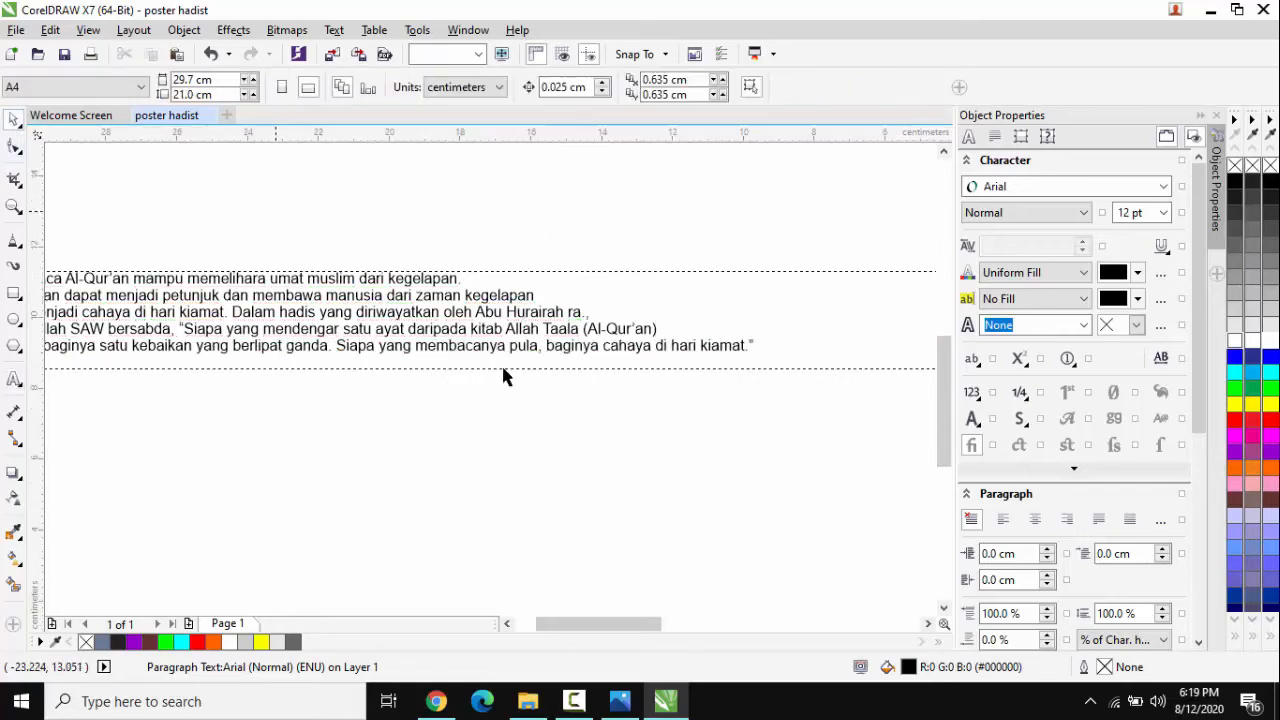
# Center-align the hadith paragraph within its text frame
pyautogui.scroll(-1, 508, 394)
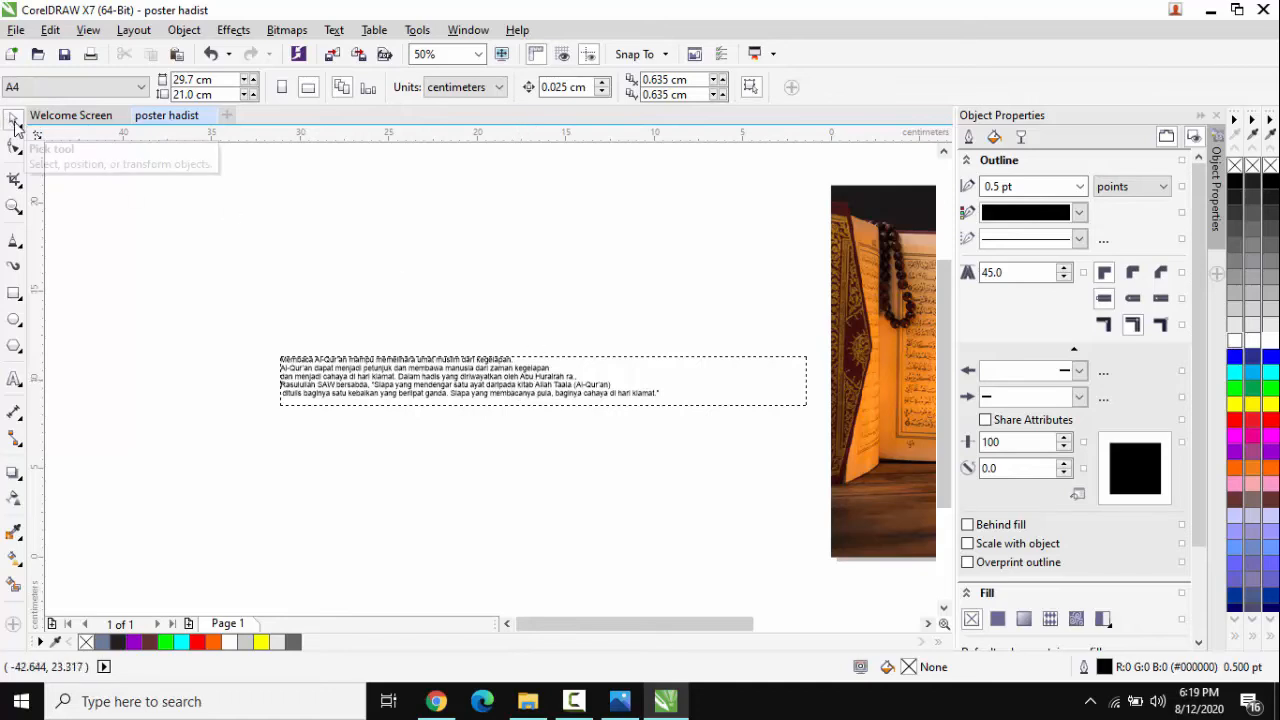
pyautogui.click(470, 392)
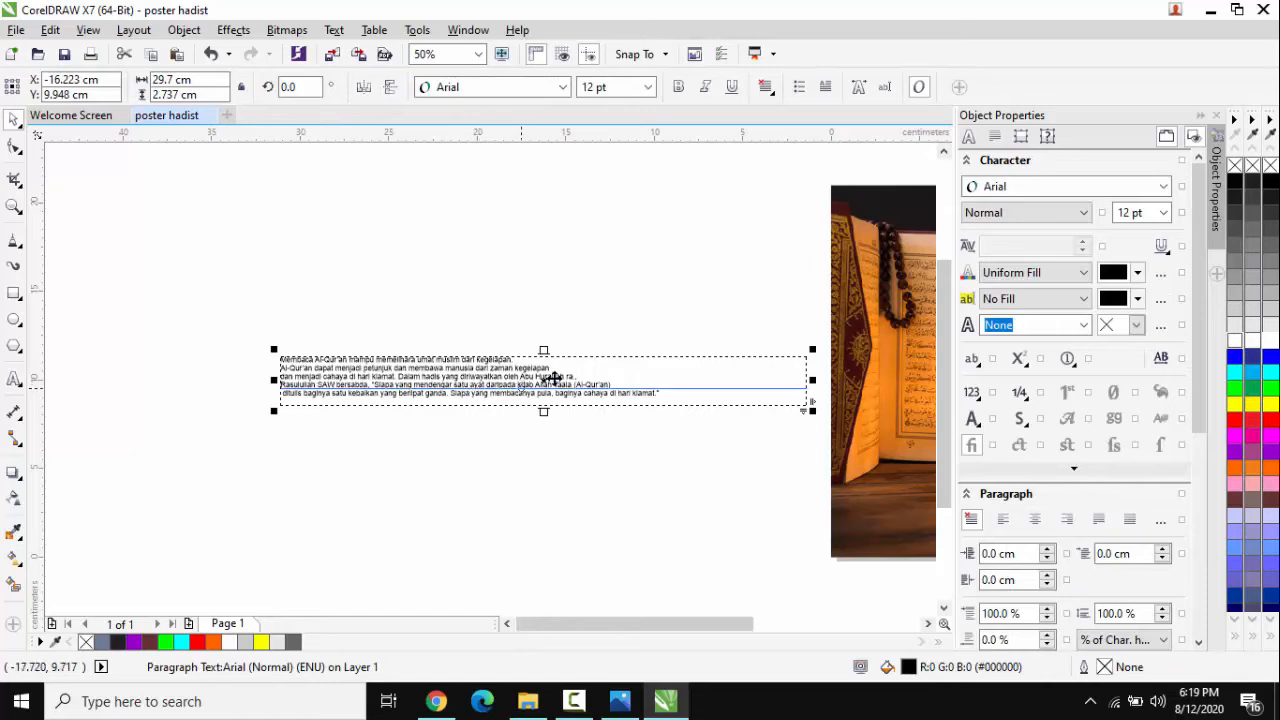
pyautogui.click(766, 88)
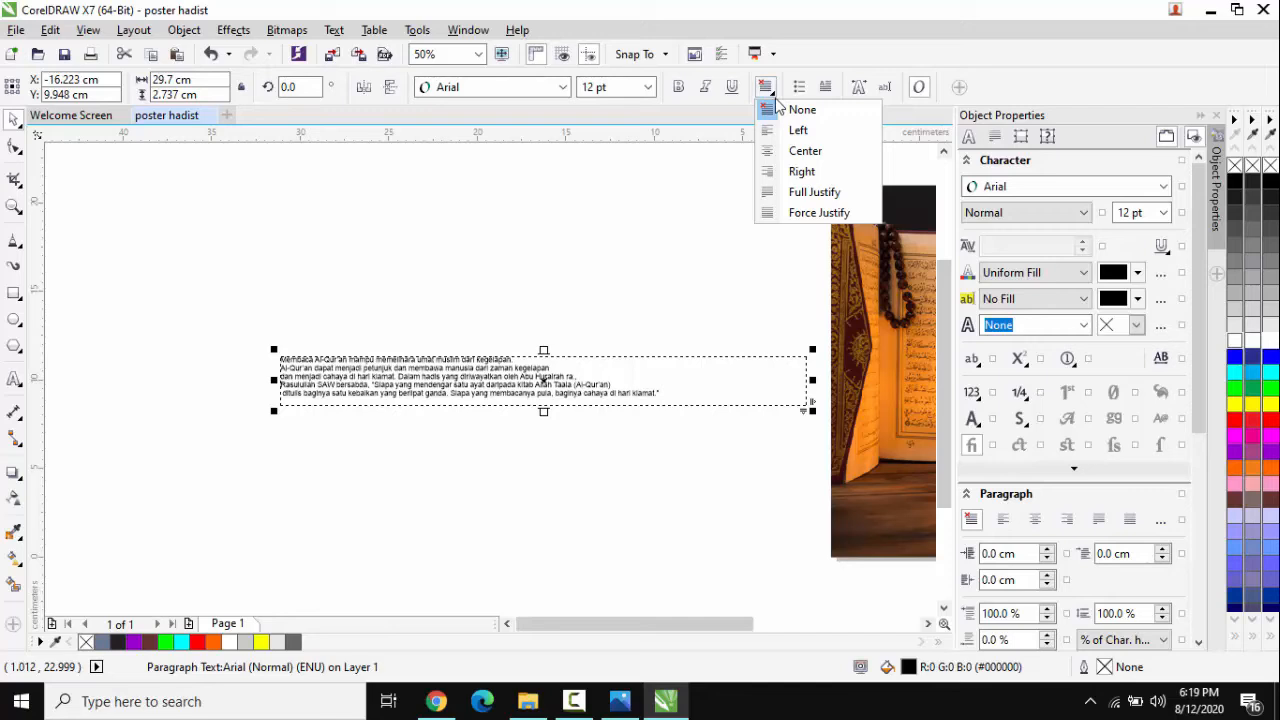
pyautogui.click(806, 152)
pyautogui.click(610, 215)
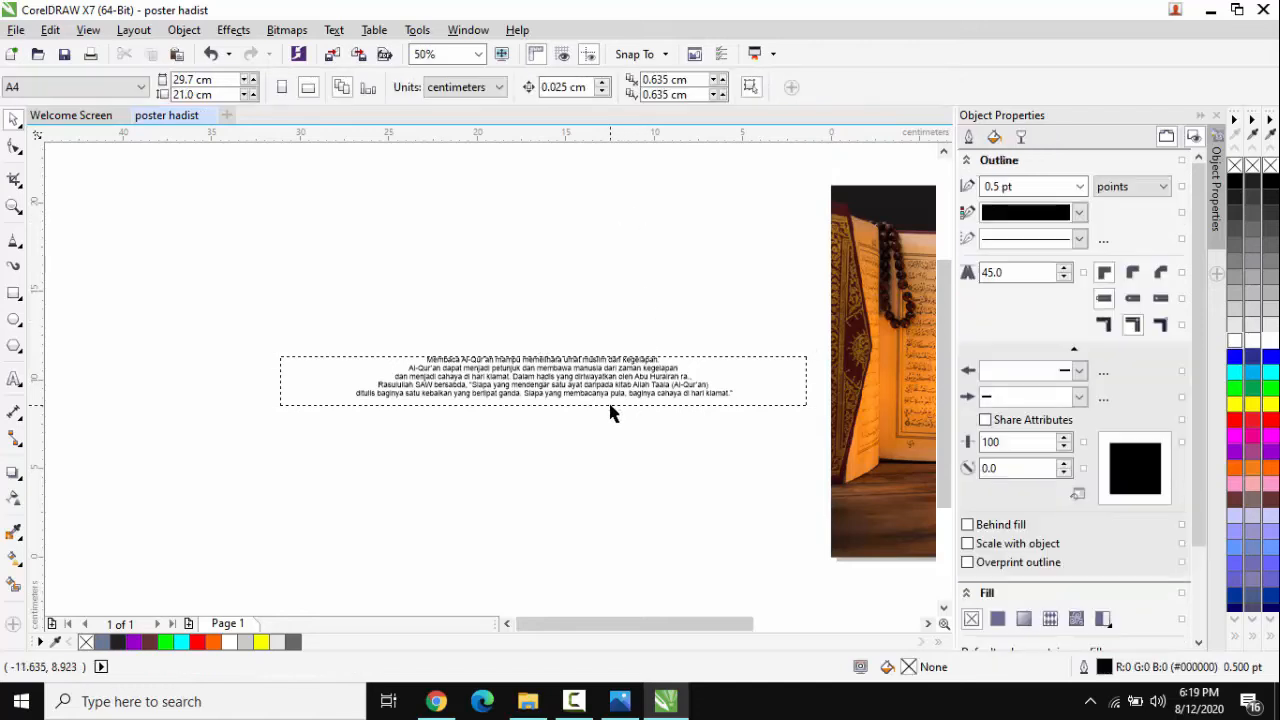
# Try white, cyan and yellow fills on the hadith text
pyautogui.scroll(1, 610, 412)
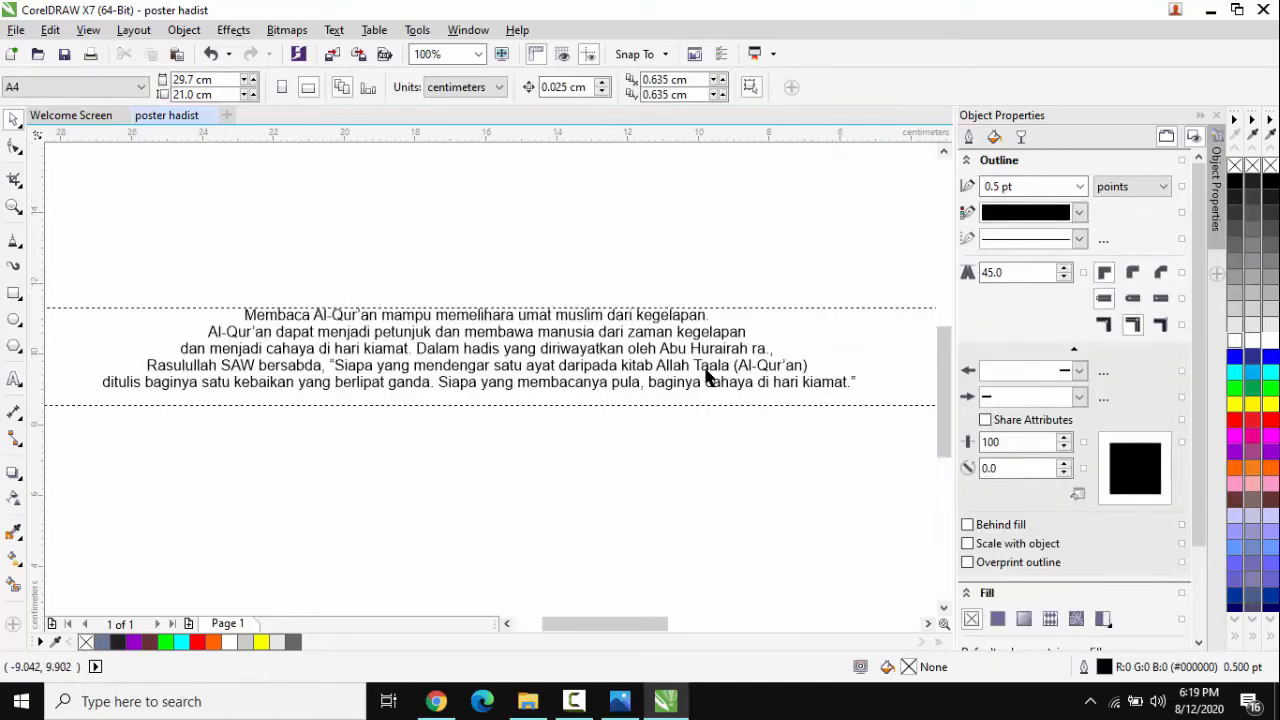
pyautogui.scroll(-1, 716, 377)
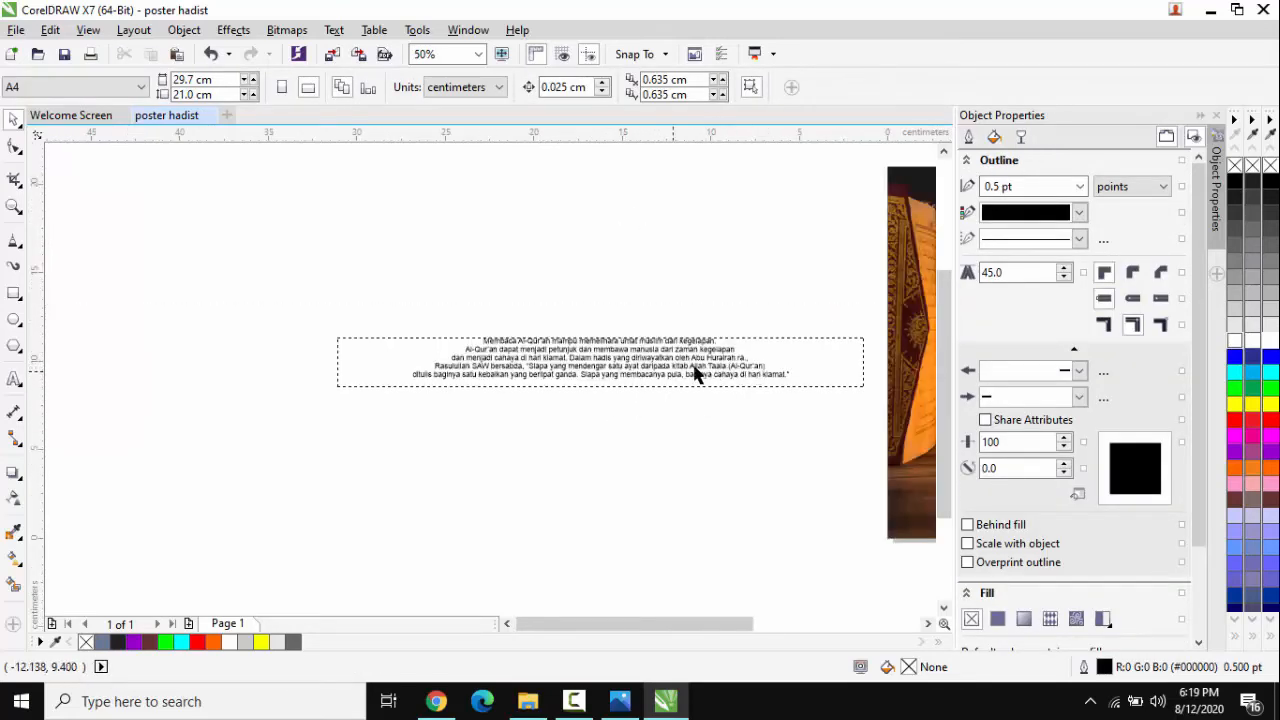
pyautogui.scroll(1, 697, 372)
pyautogui.click(679, 391)
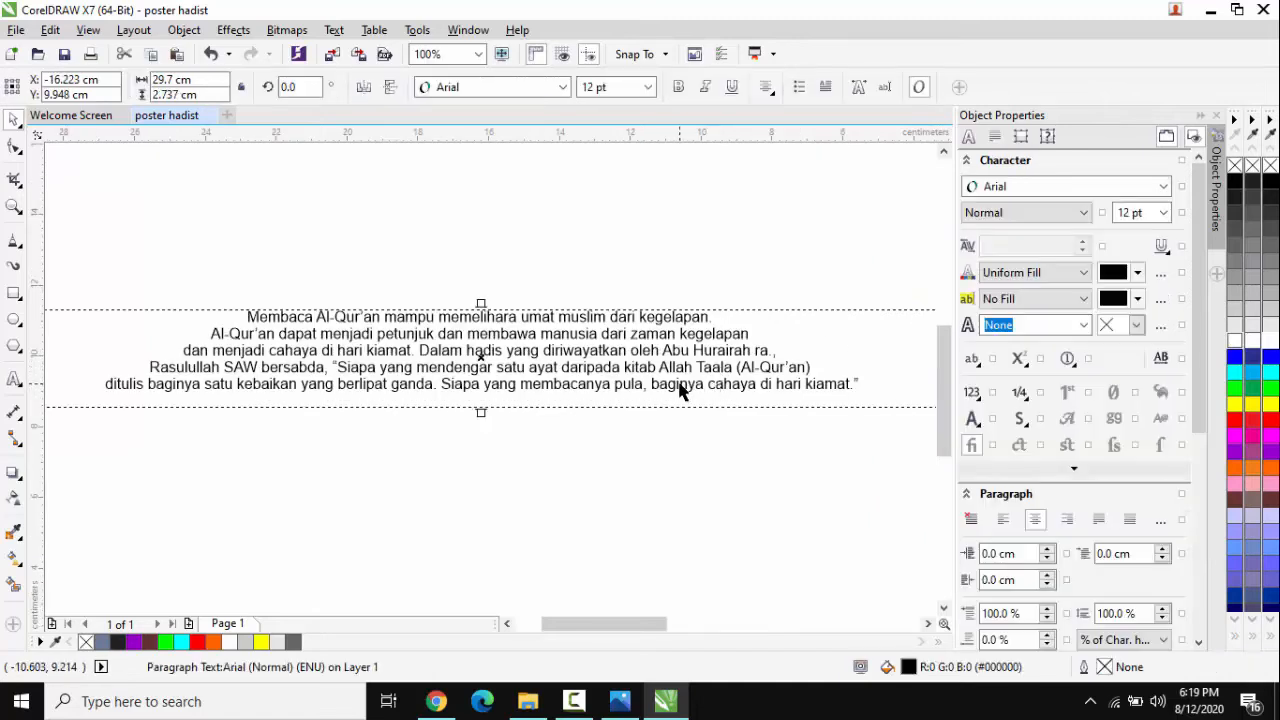
pyautogui.click(1272, 341)
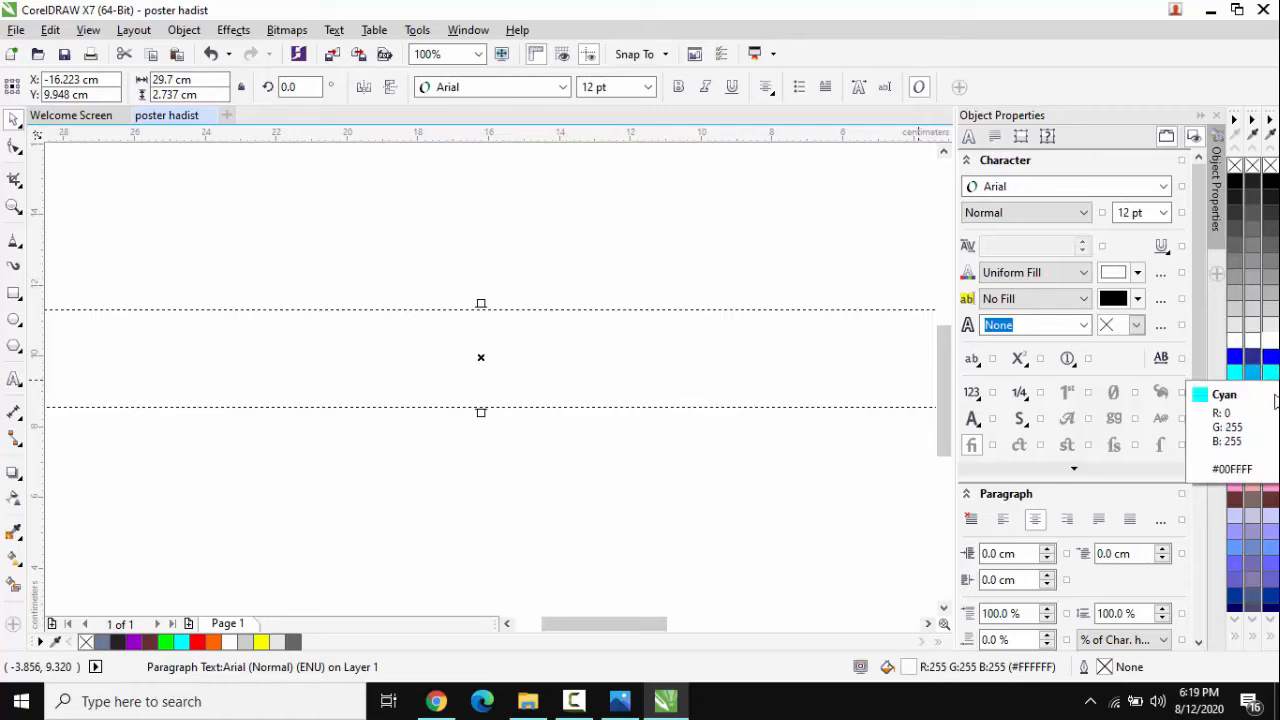
pyautogui.click(1272, 371)
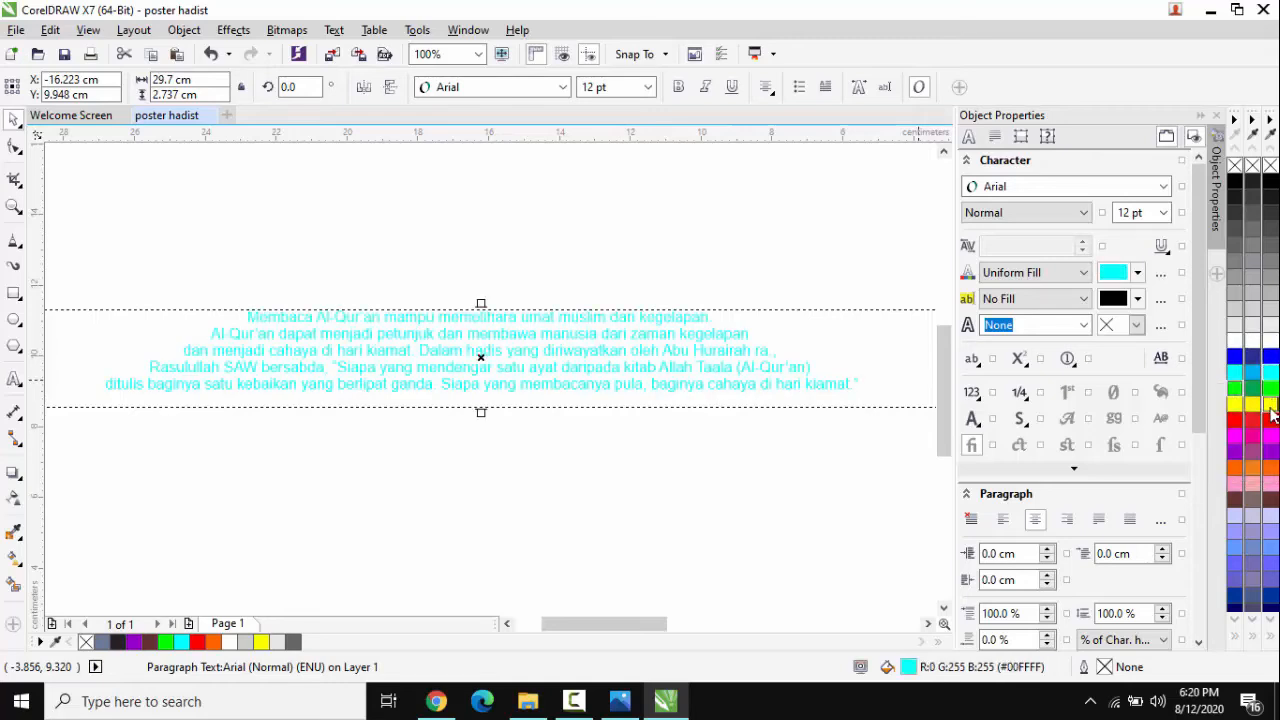
pyautogui.click(1270, 405)
pyautogui.click(403, 240)
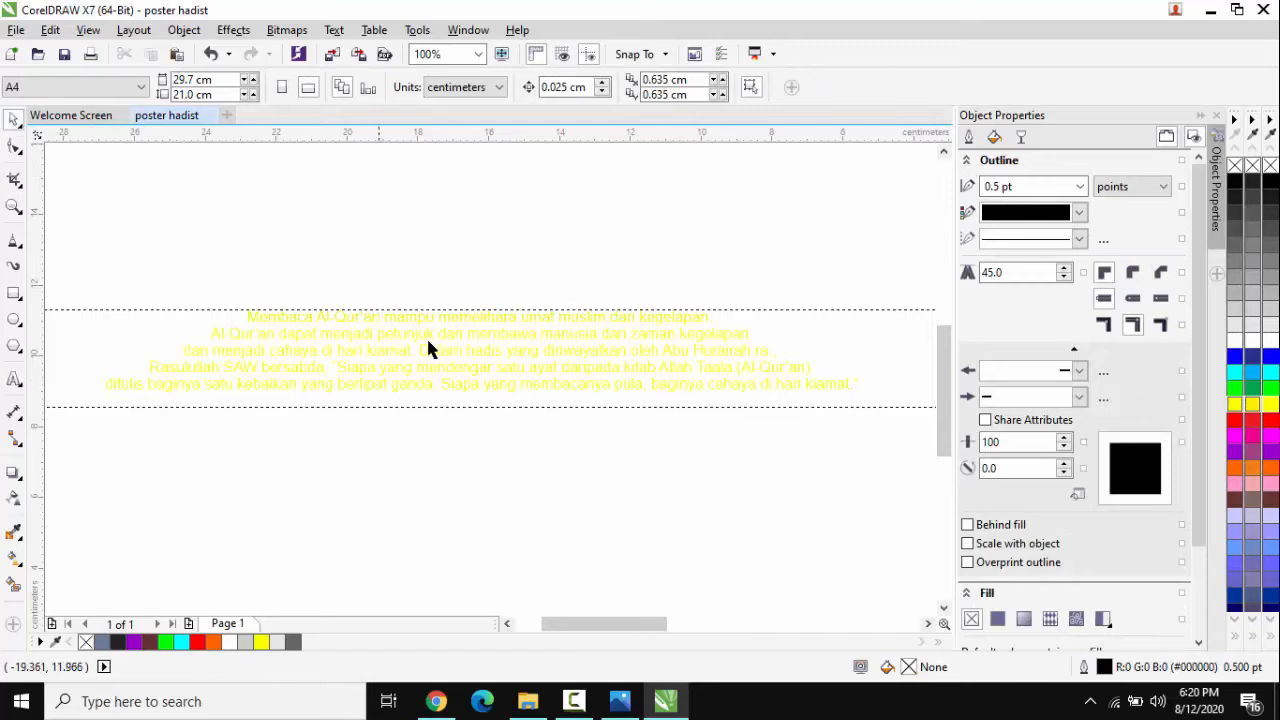
# Recolour the hadith text with a red fill (#FF0000)
pyautogui.click(570, 349)
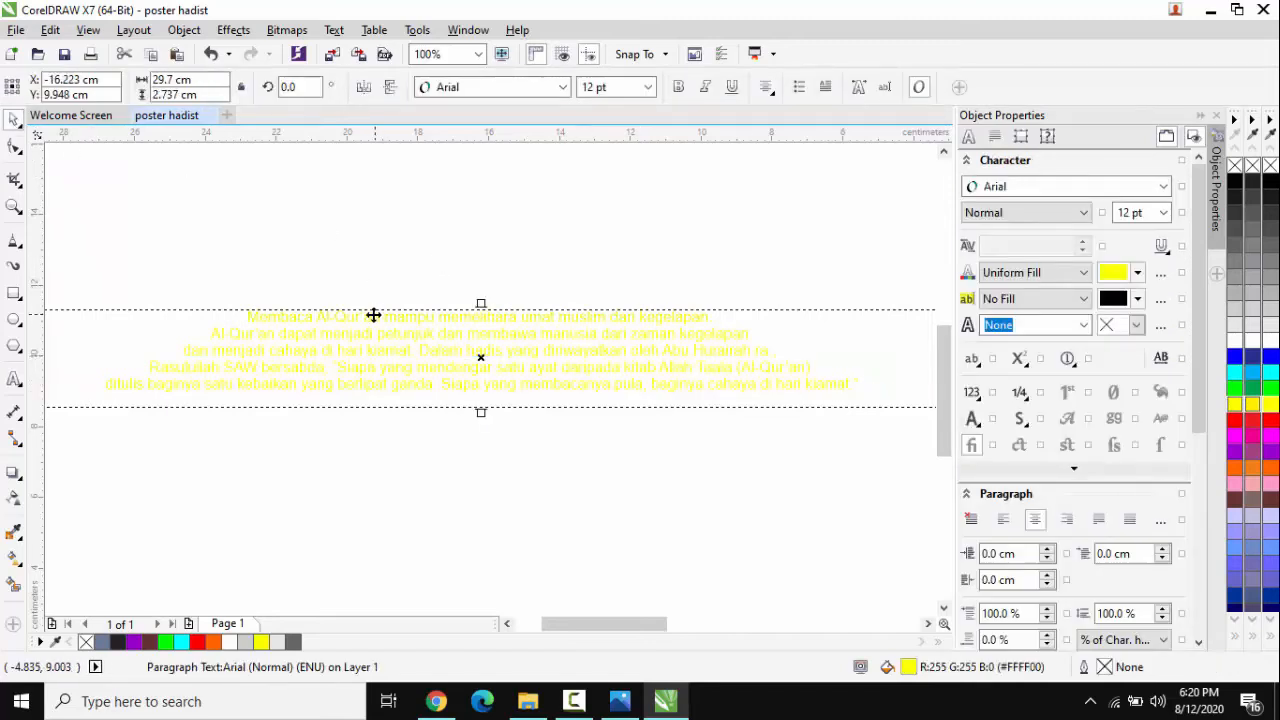
pyautogui.click(1272, 424)
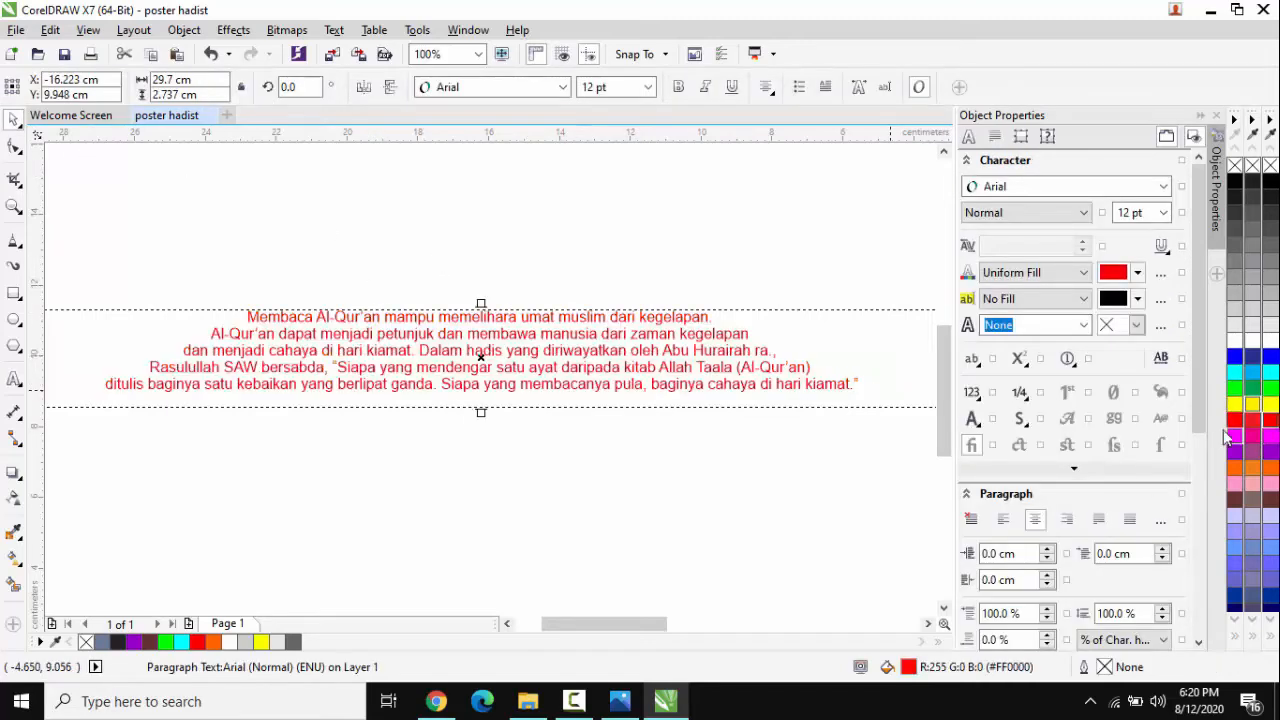
pyautogui.click(479, 56)
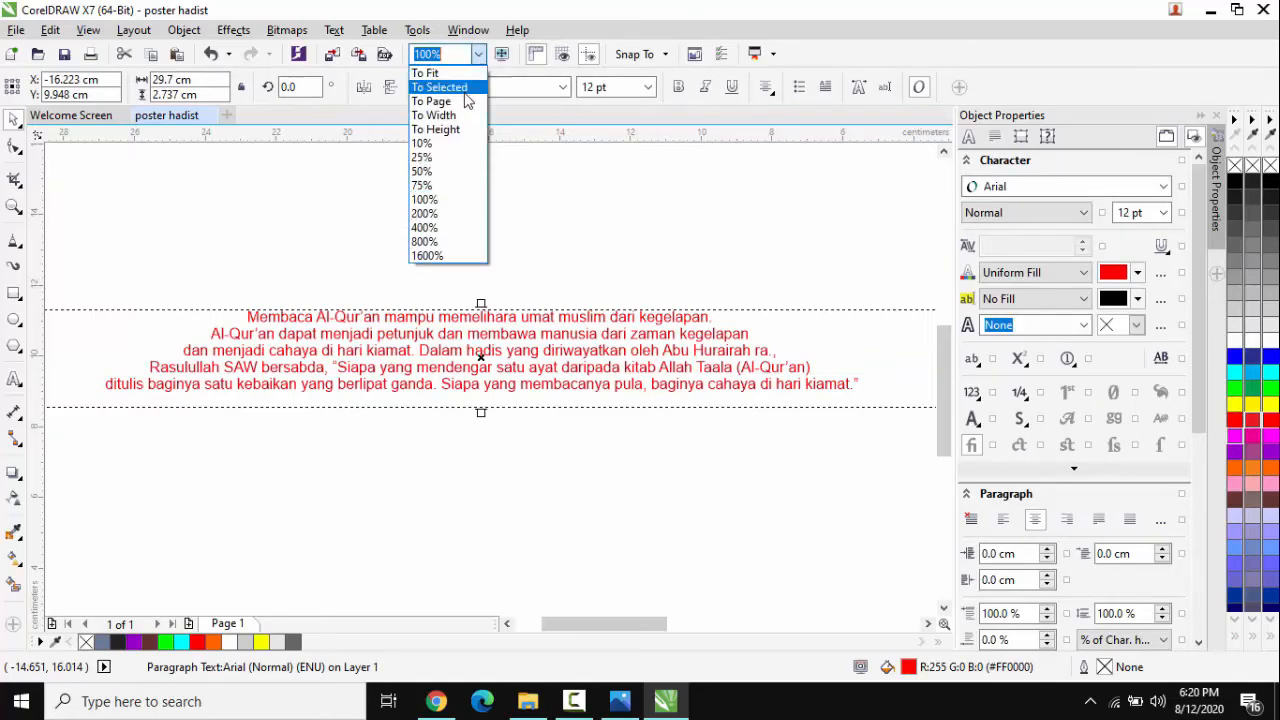
pyautogui.click(445, 129)
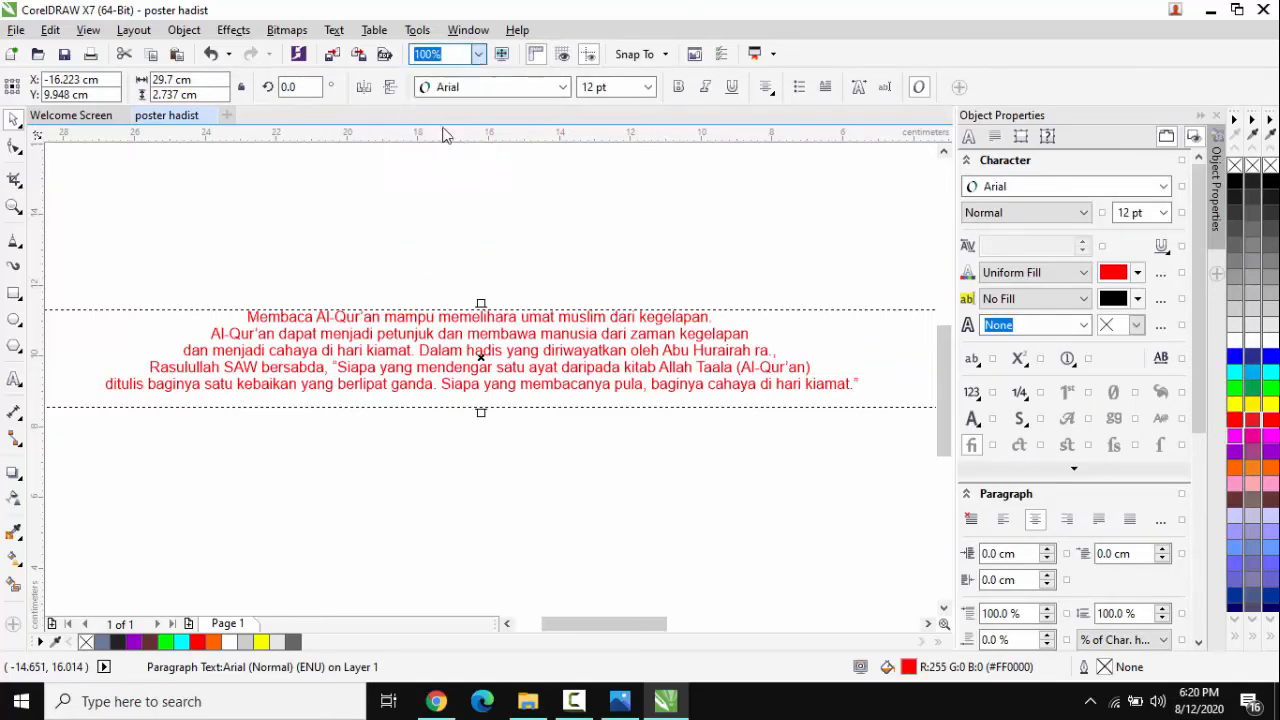
pyautogui.scroll(-1, 163, 358)
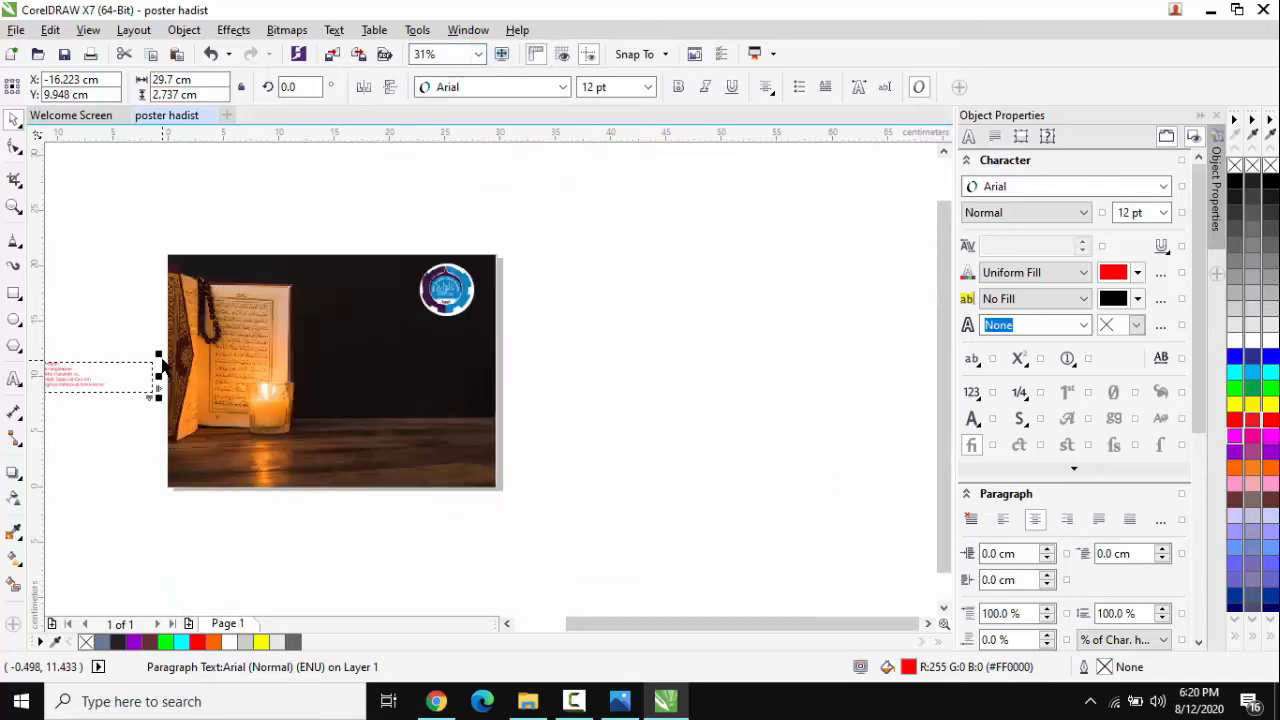
# Move the hadith text frame onto the photo's dark area below the logo, centred at about X 20.2 cm, Y 13.3 cm
pyautogui.moveTo(75, 377); pyautogui.dragTo(411, 407)
pyautogui.scroll(1, 370, 386)
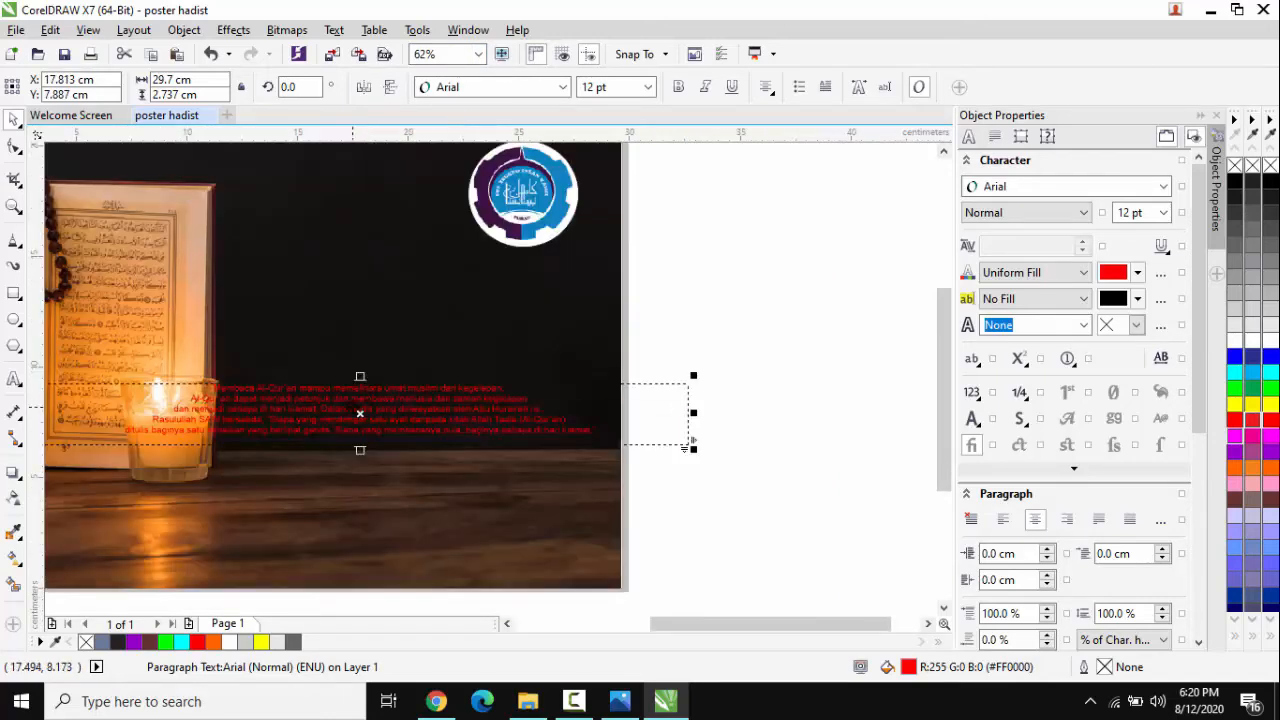
pyautogui.moveTo(686, 447); pyautogui.dragTo(745, 326)
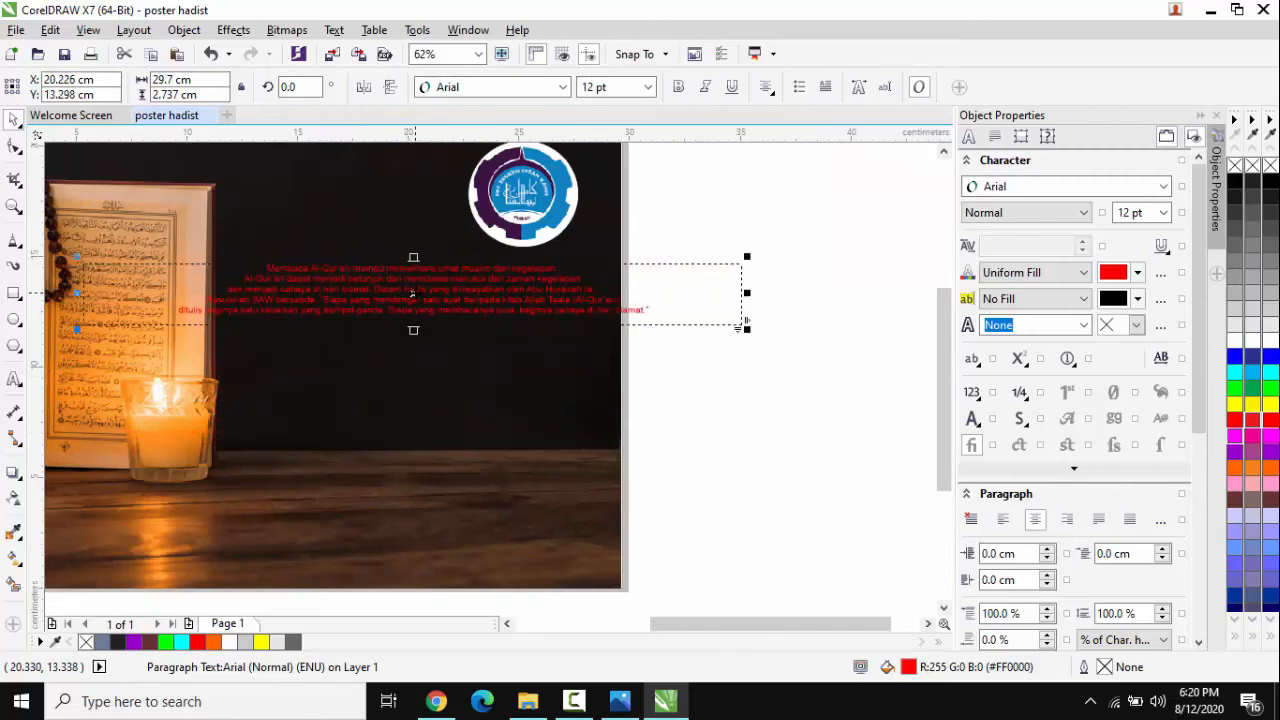
pyautogui.doubleClick(474, 283)
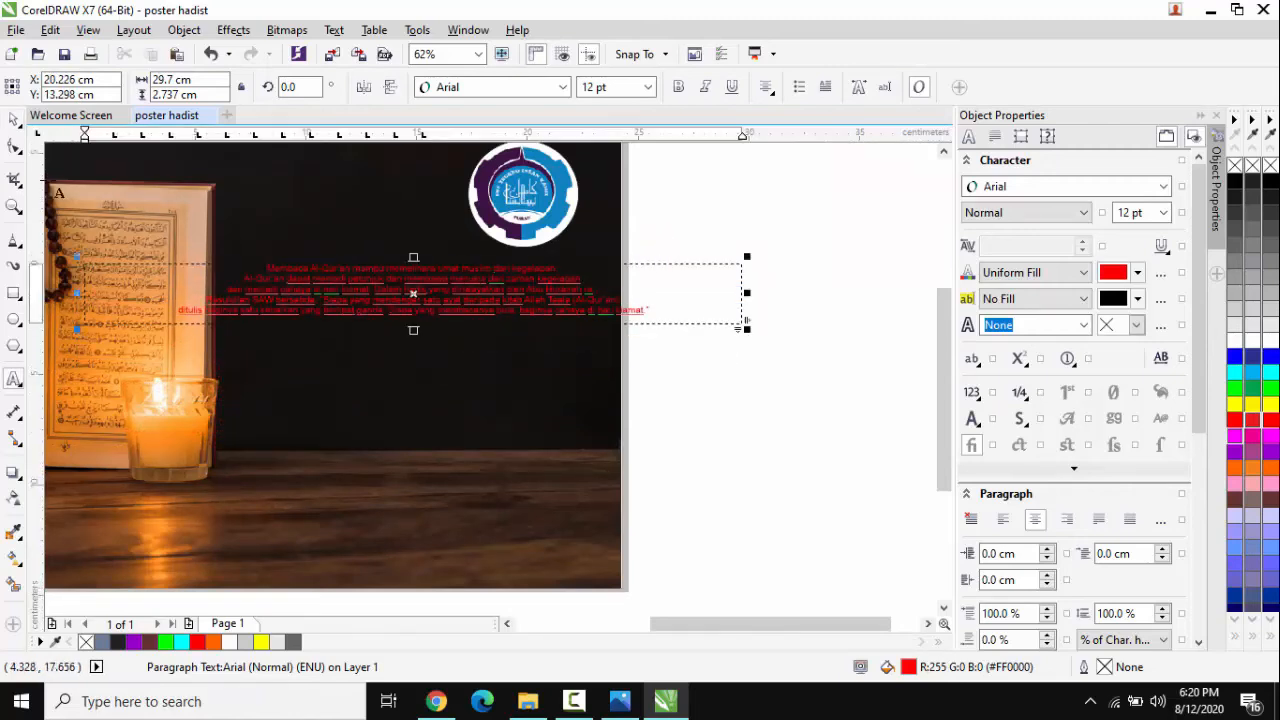
pyautogui.click(13, 122)
pyautogui.click(713, 212)
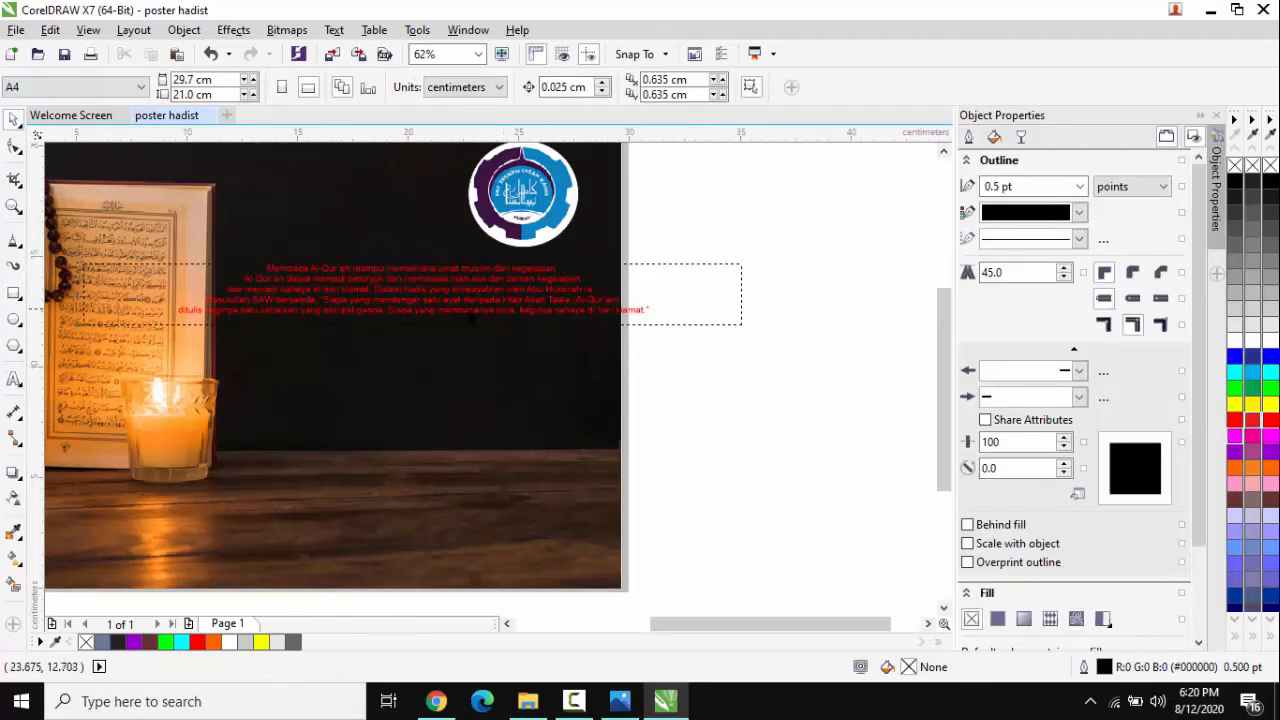
# Set the hadith text's font size to 24 pt and give it a white fill (#FFFFFF)
pyautogui.click(462, 295)
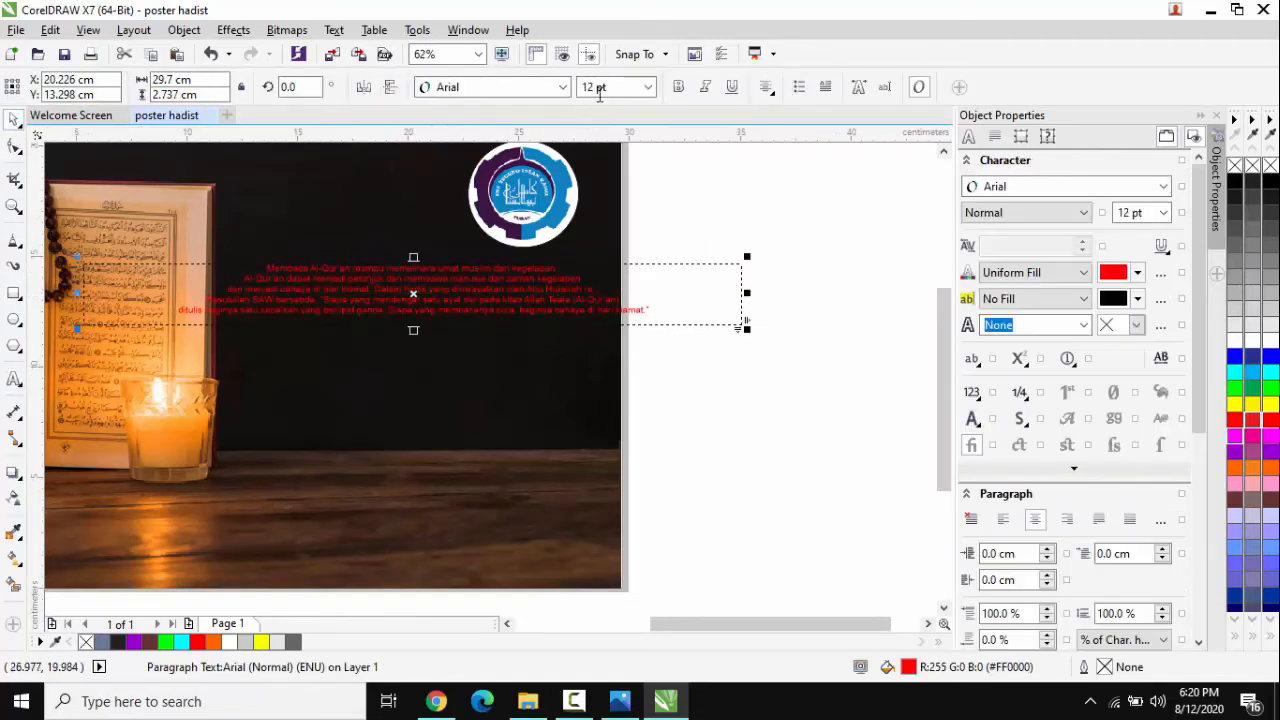
pyautogui.click(650, 88)
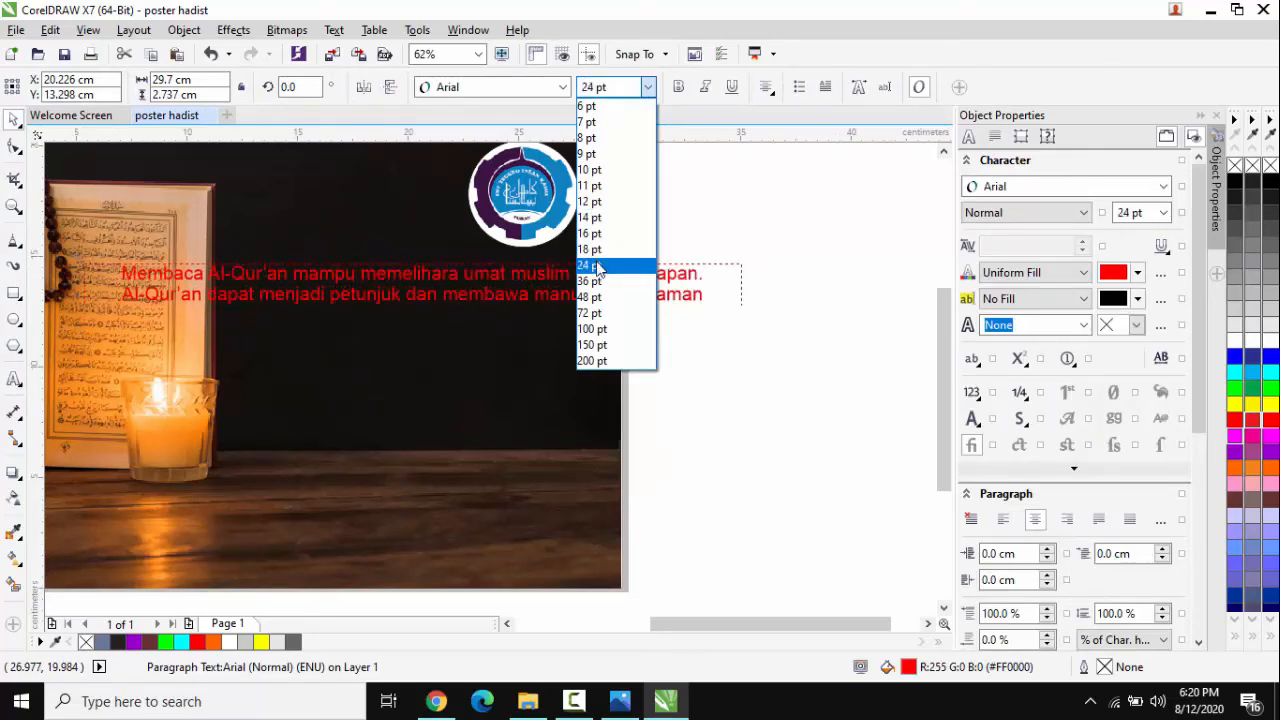
pyautogui.click(594, 265)
pyautogui.click(596, 261)
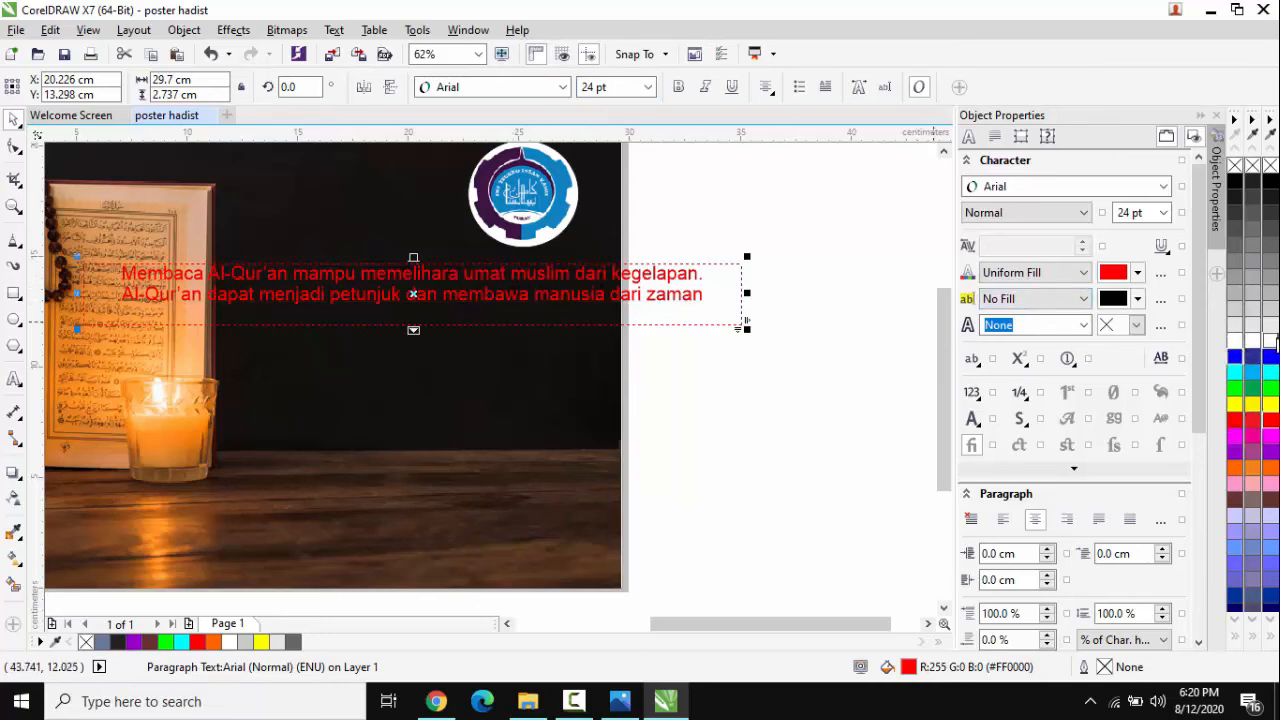
pyautogui.click(1270, 340)
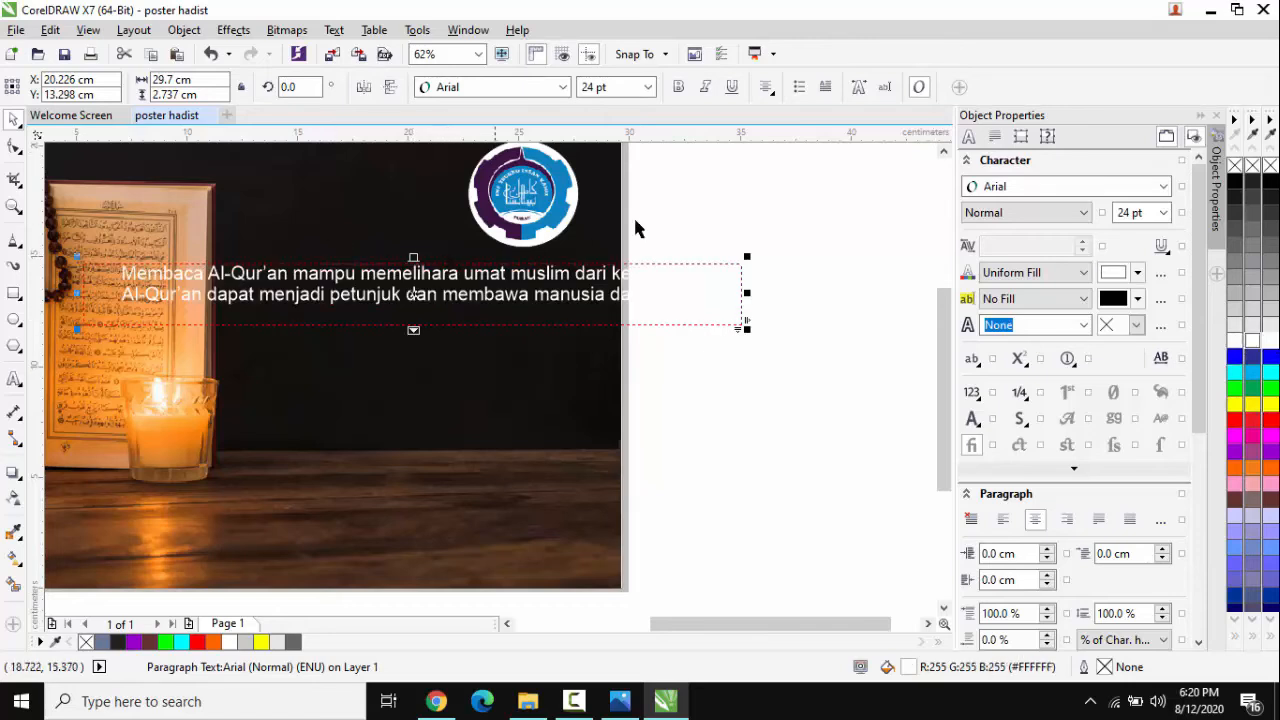
pyautogui.click(638, 229)
pyautogui.click(414, 294)
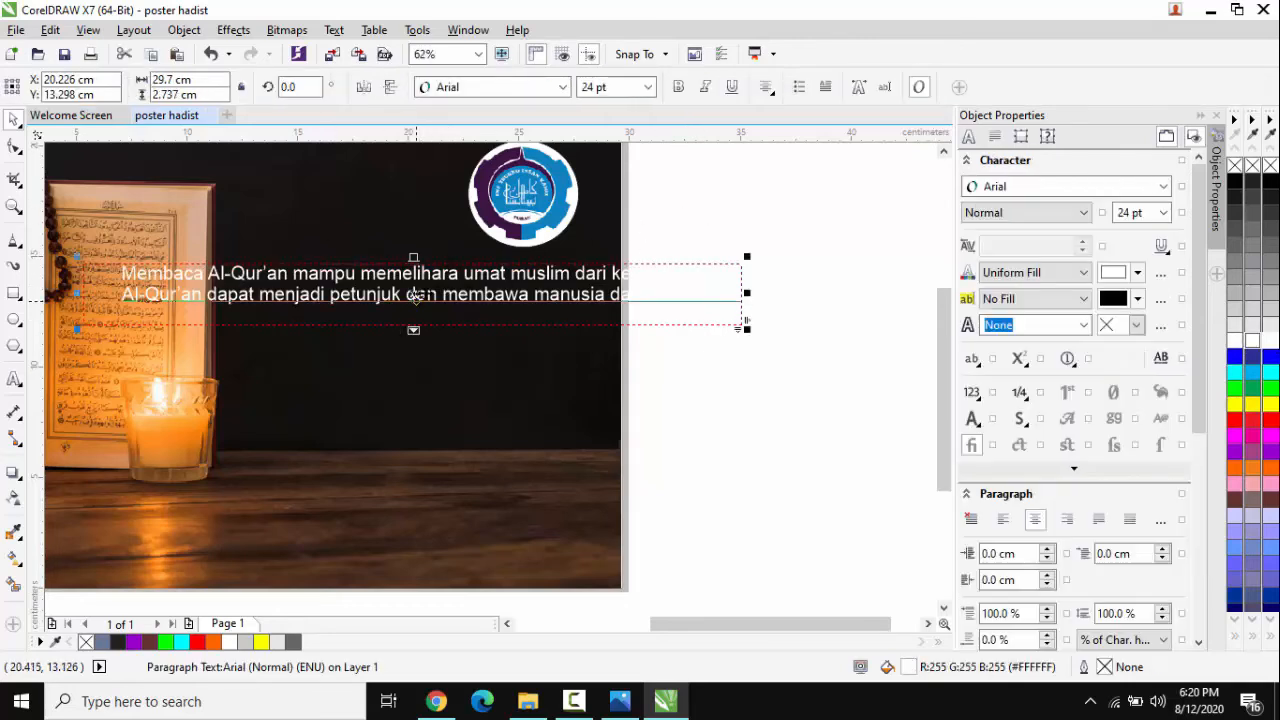
# Preview several fonts on the hadith text and apply Adobe Gothic Std B
pyautogui.click(562, 88)
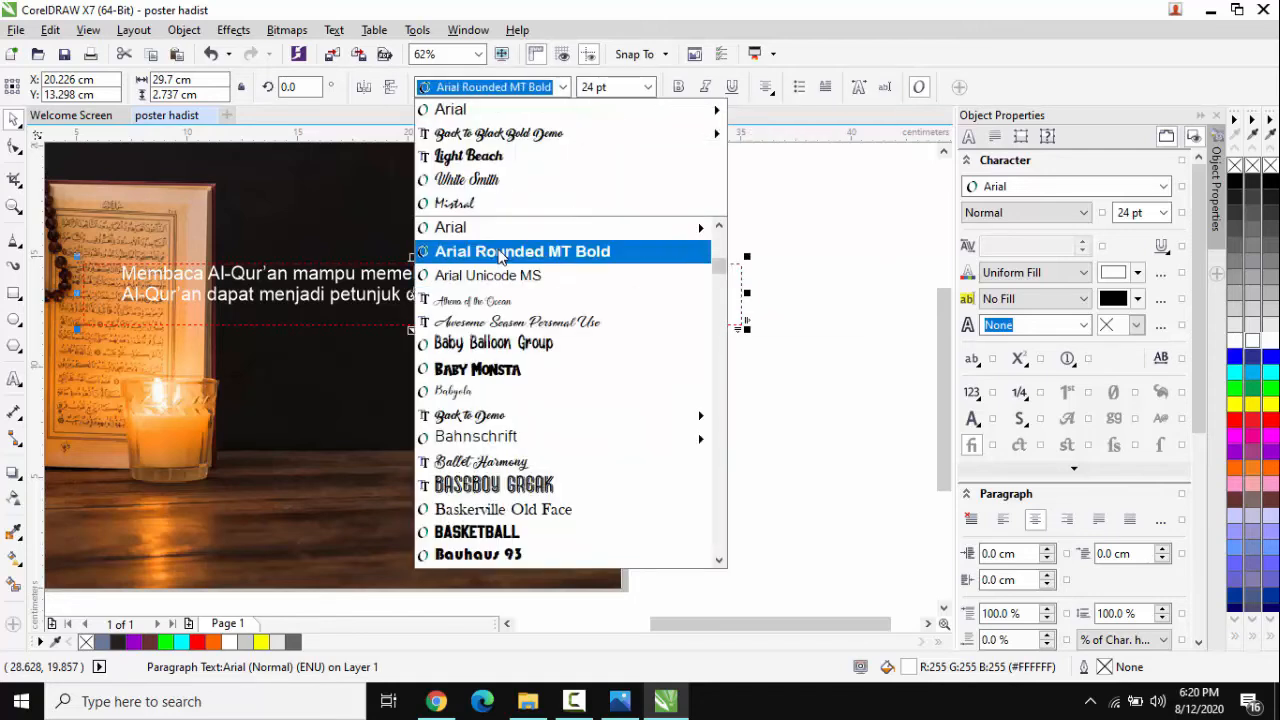
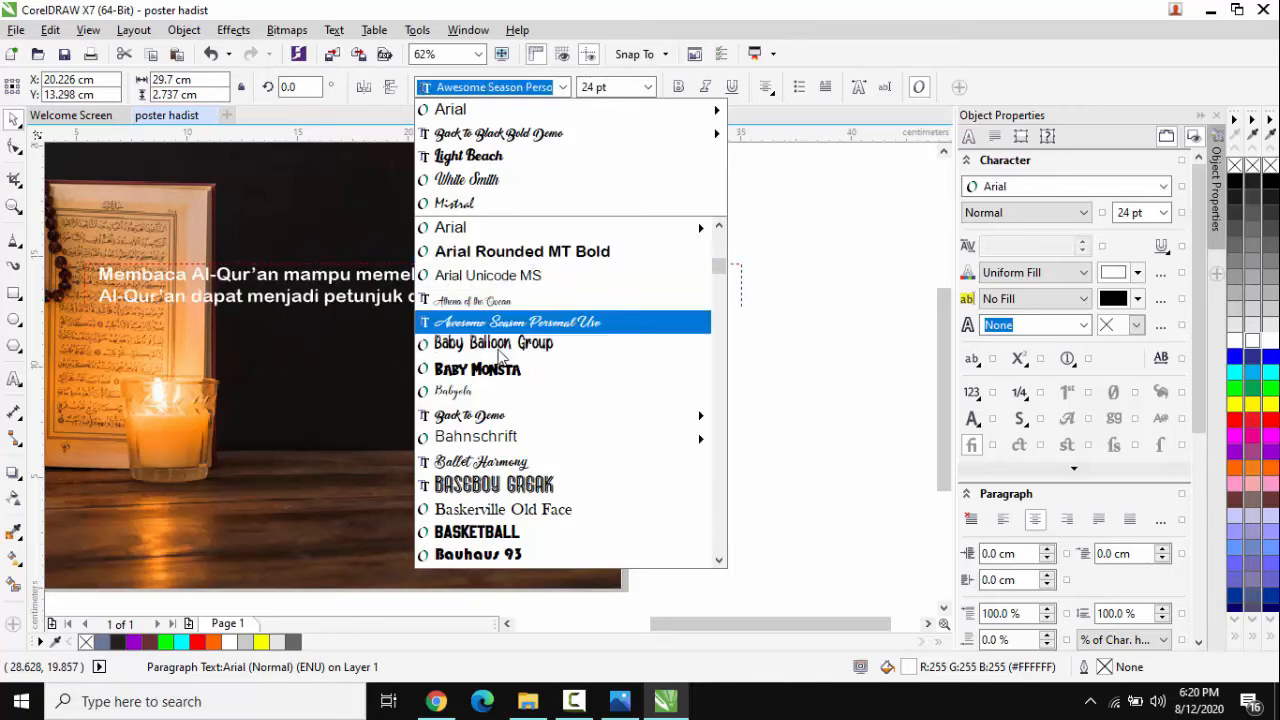
pyautogui.scroll(-2, 505, 390)
pyautogui.scroll(-1, 507, 405)
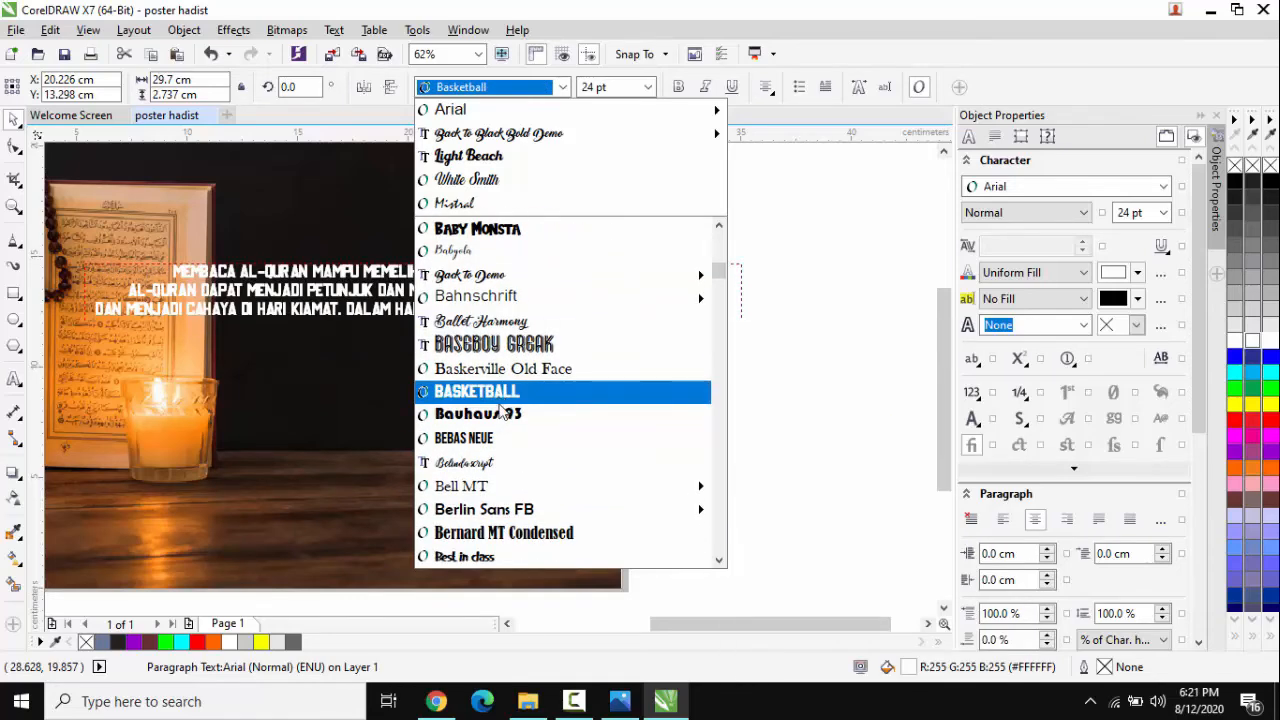
pyautogui.scroll(-3, 500, 413)
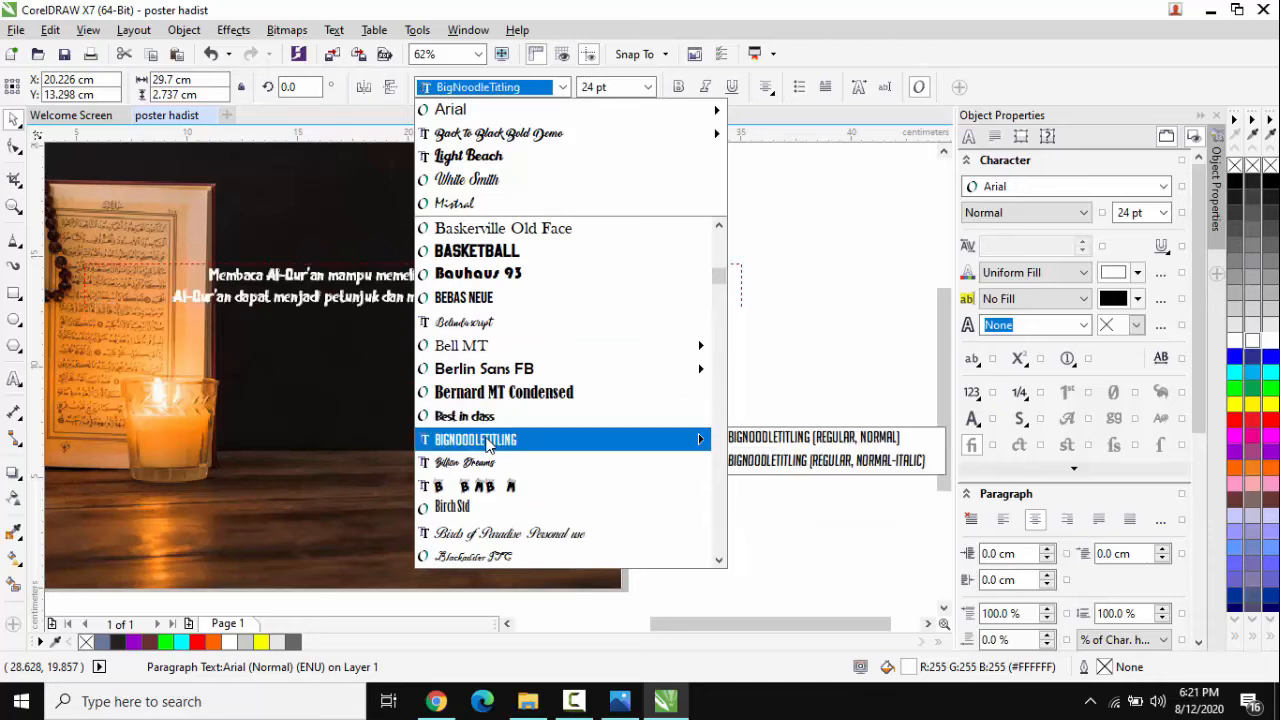
pyautogui.scroll(-2, 485, 440)
pyautogui.scroll(-4, 487, 444)
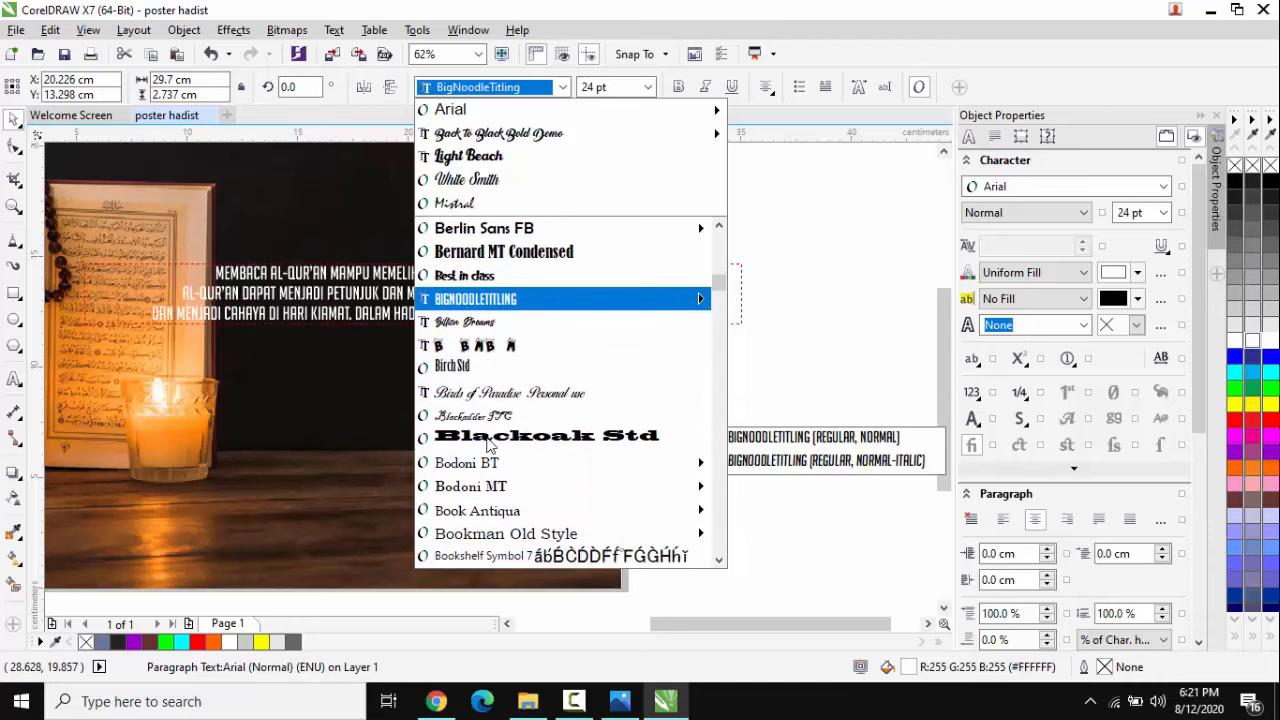
pyautogui.moveTo(513, 320)
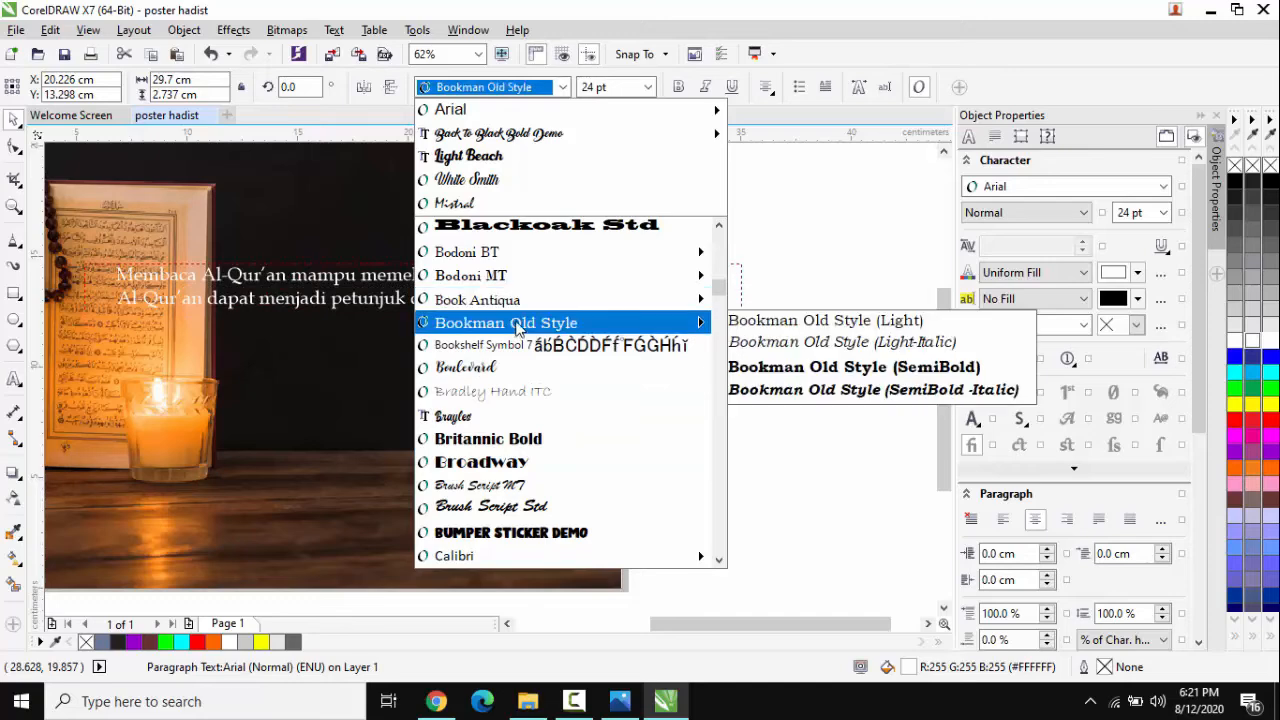
pyautogui.scroll(12, 516, 327)
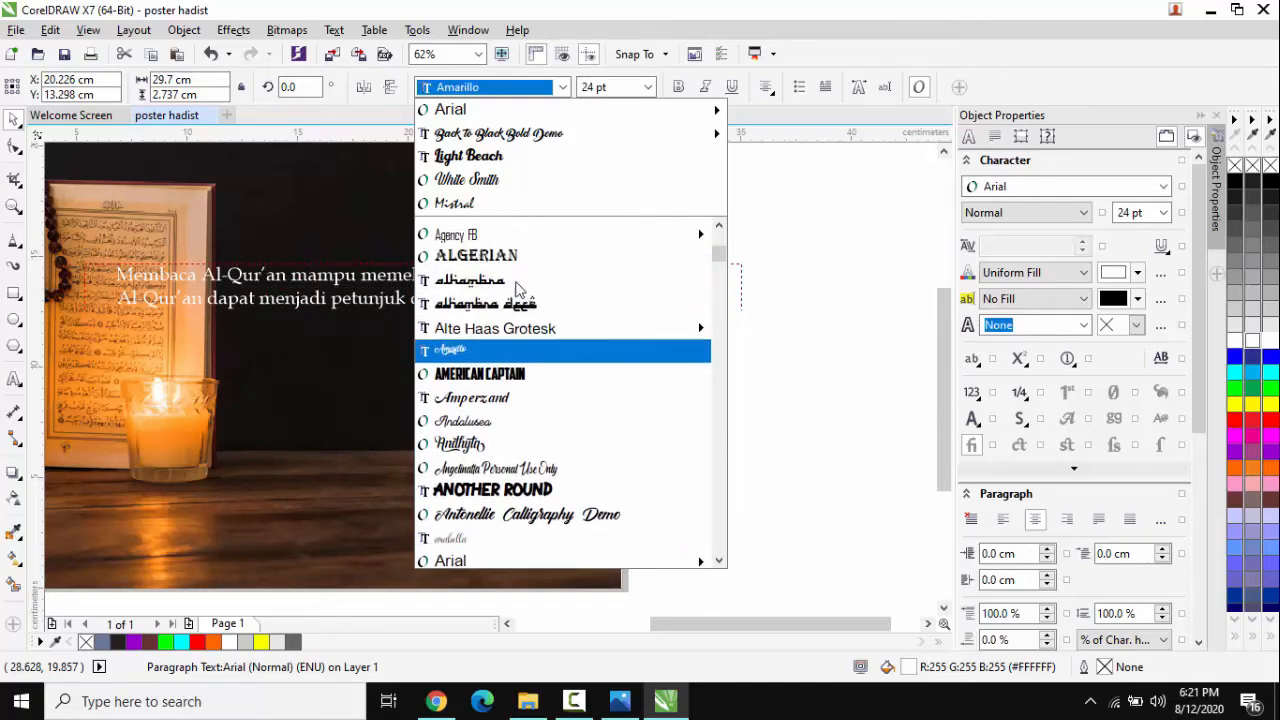
pyautogui.scroll(10, 516, 285)
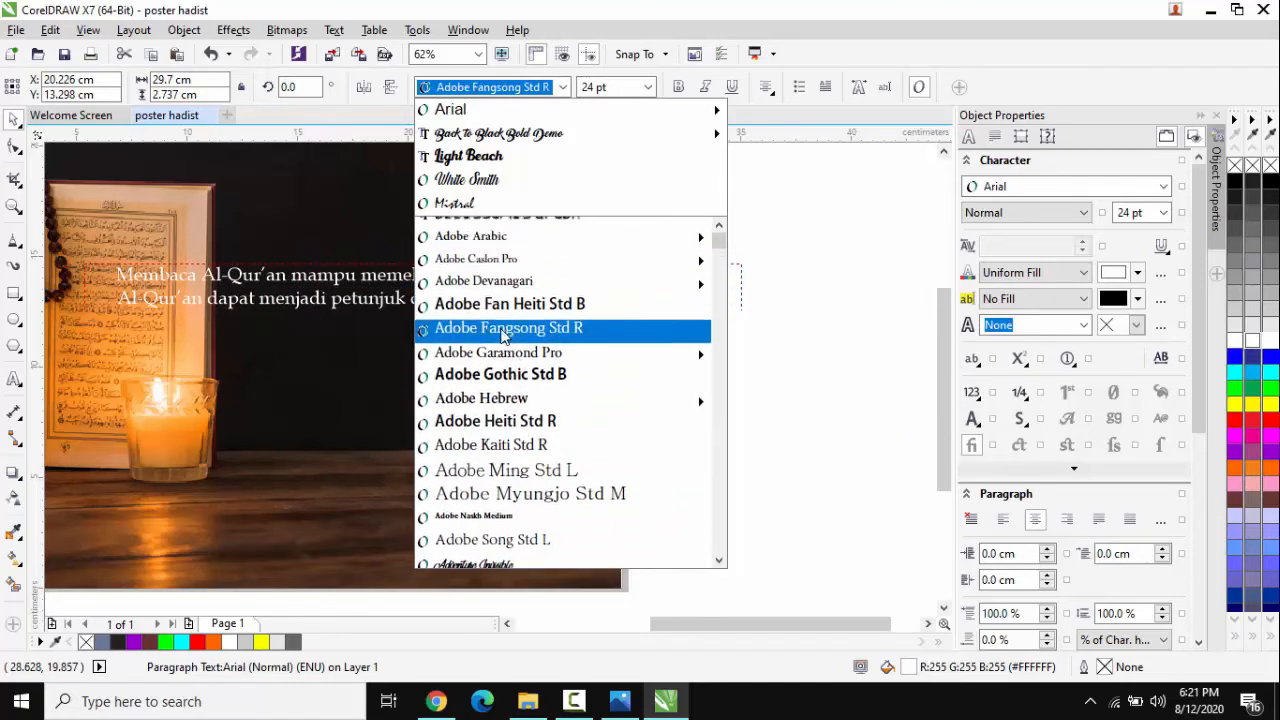
pyautogui.scroll(1, 505, 335)
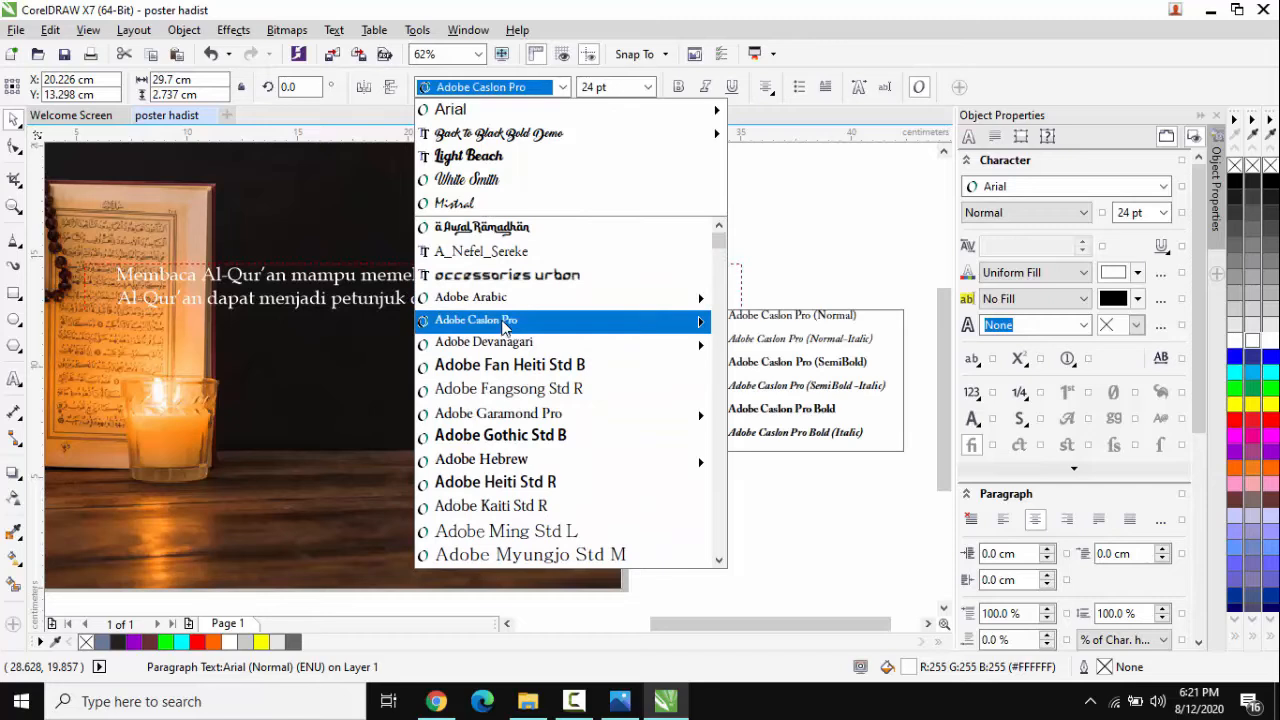
pyautogui.click(481, 441)
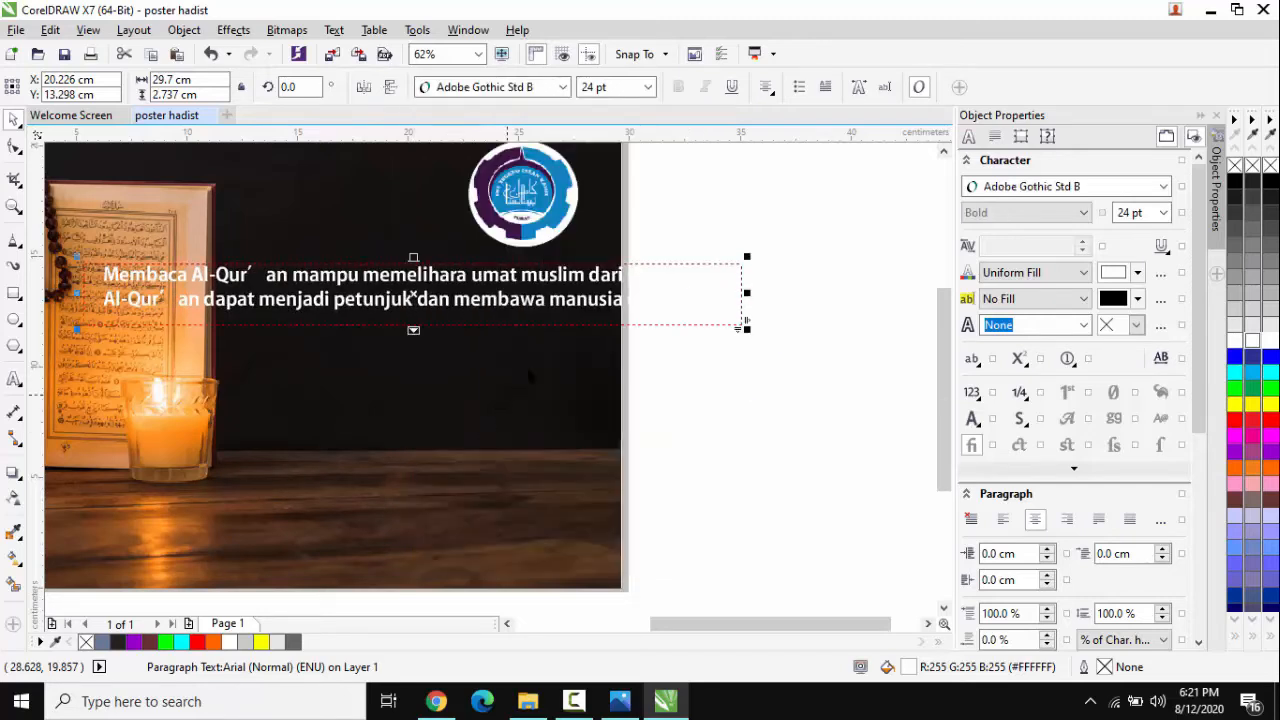
pyautogui.click(706, 183)
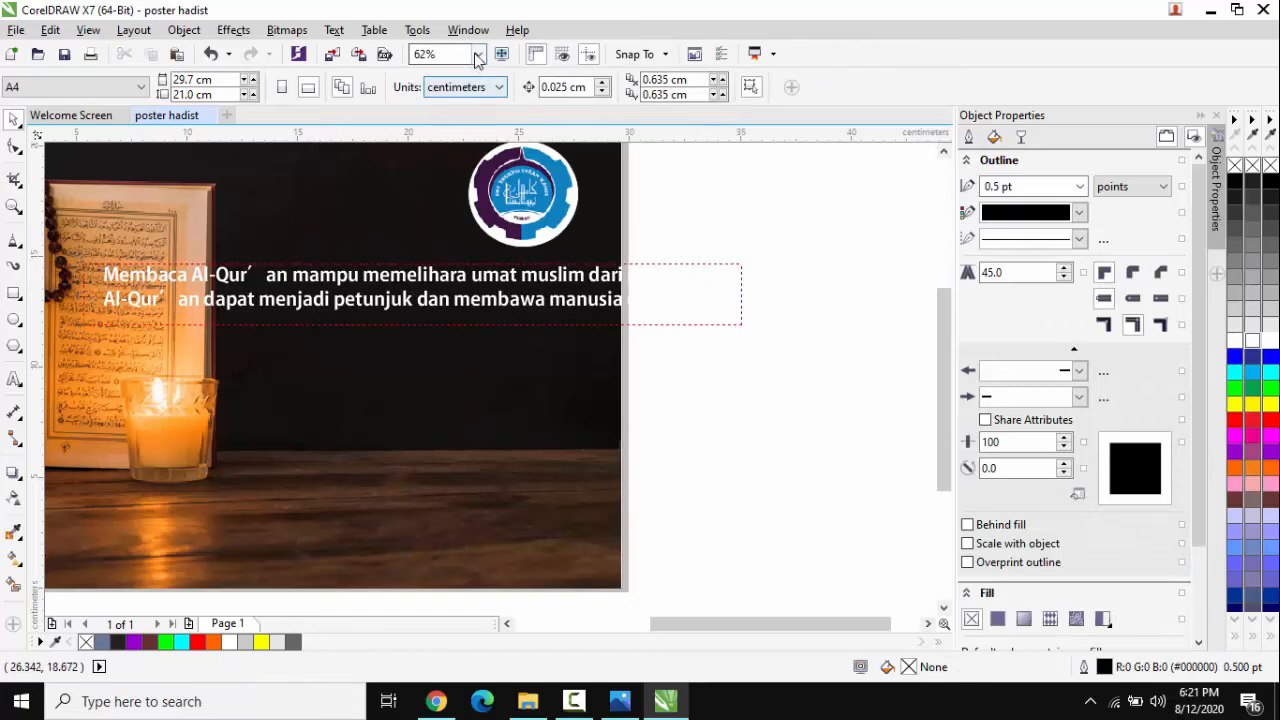
# Fit the page height in view and move the hadith text frame to about X 13.8 cm, Y 13.9 cm
pyautogui.click(479, 54)
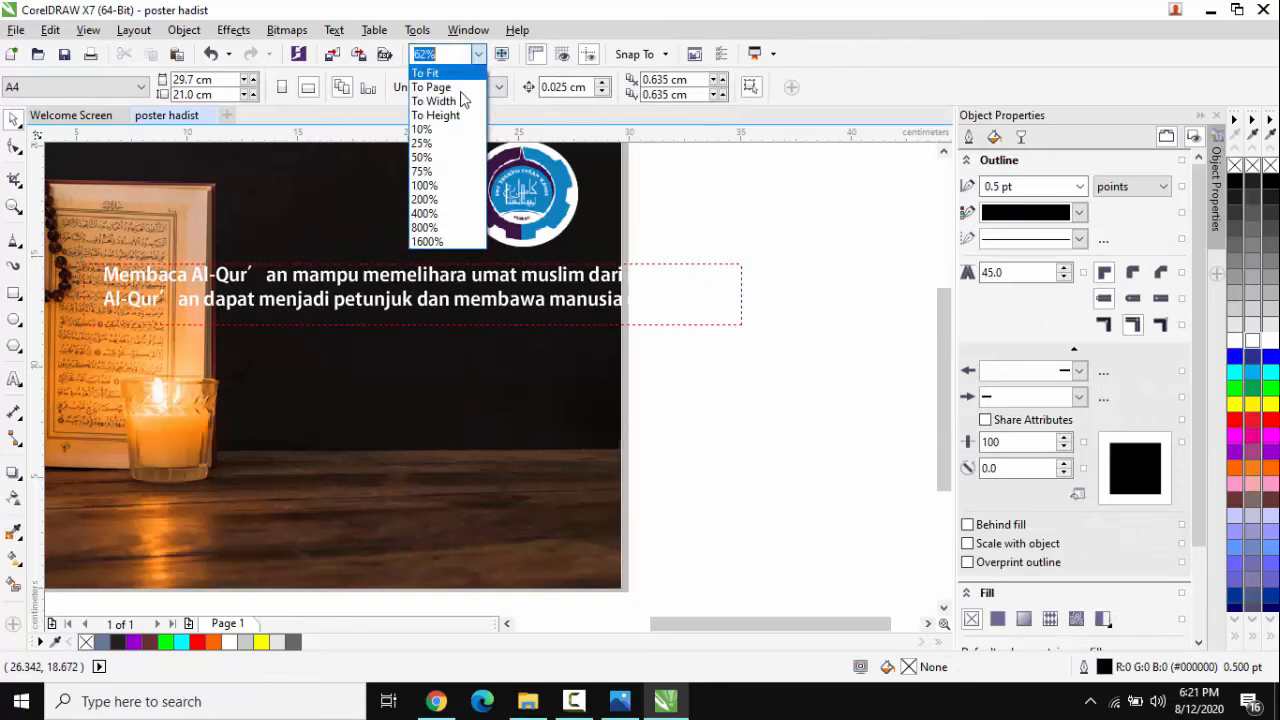
pyautogui.click(421, 172)
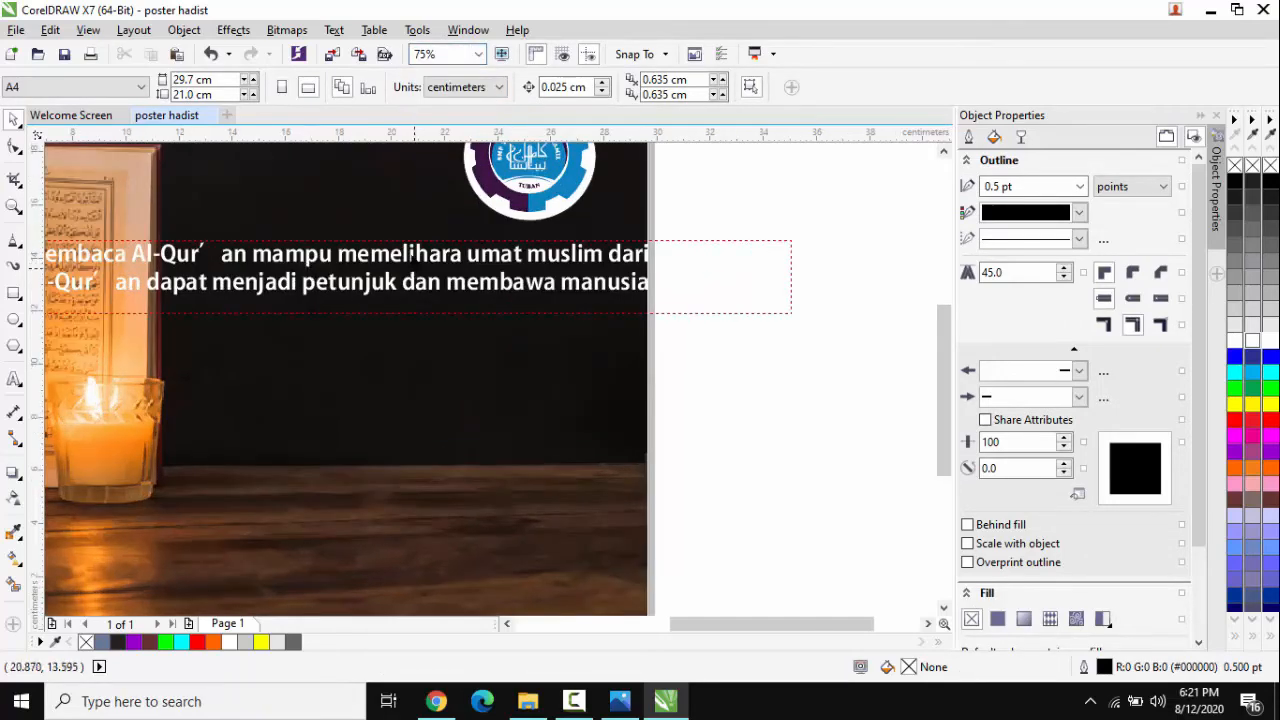
pyautogui.click(479, 54)
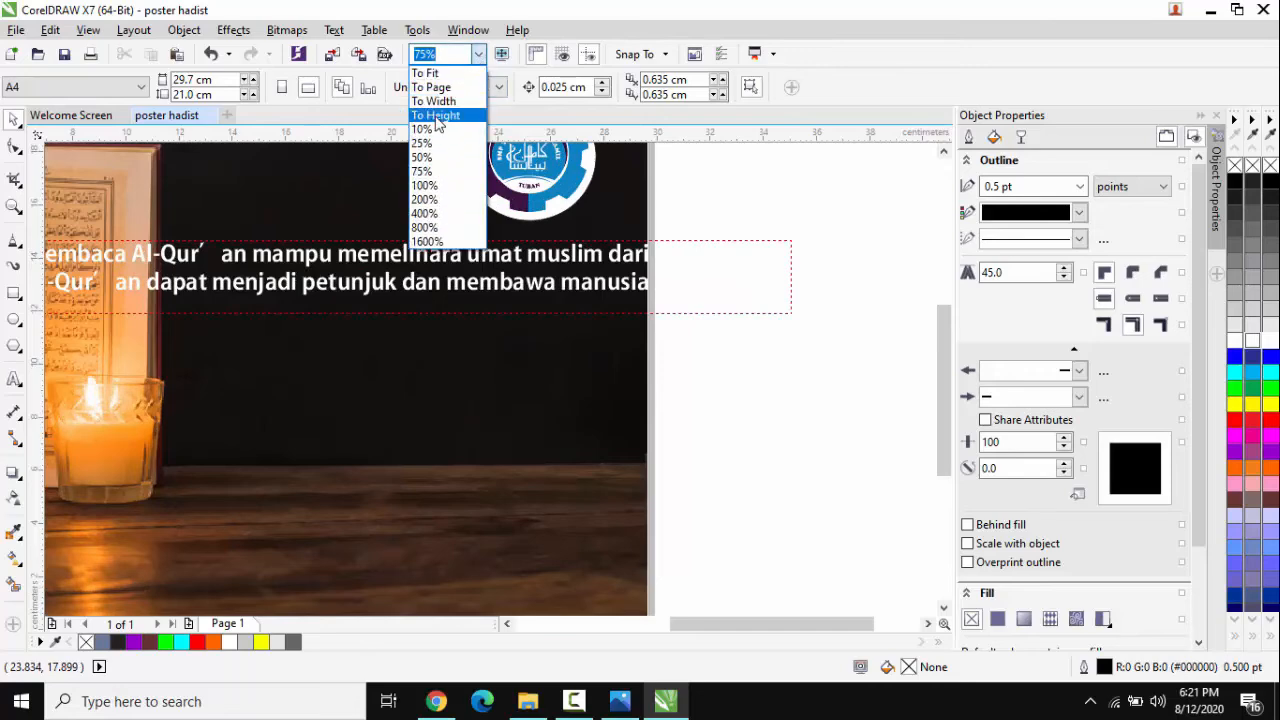
pyautogui.click(441, 114)
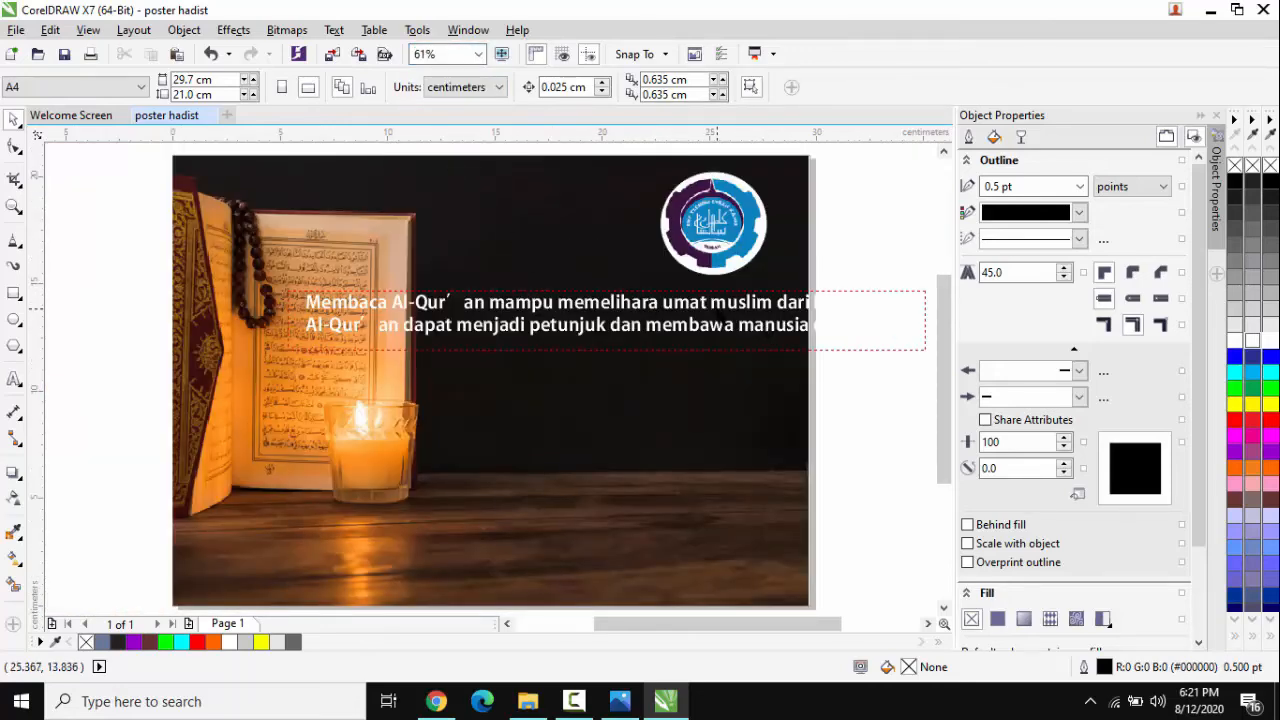
pyautogui.click(718, 311)
pyautogui.moveTo(734, 308); pyautogui.dragTo(566, 292)
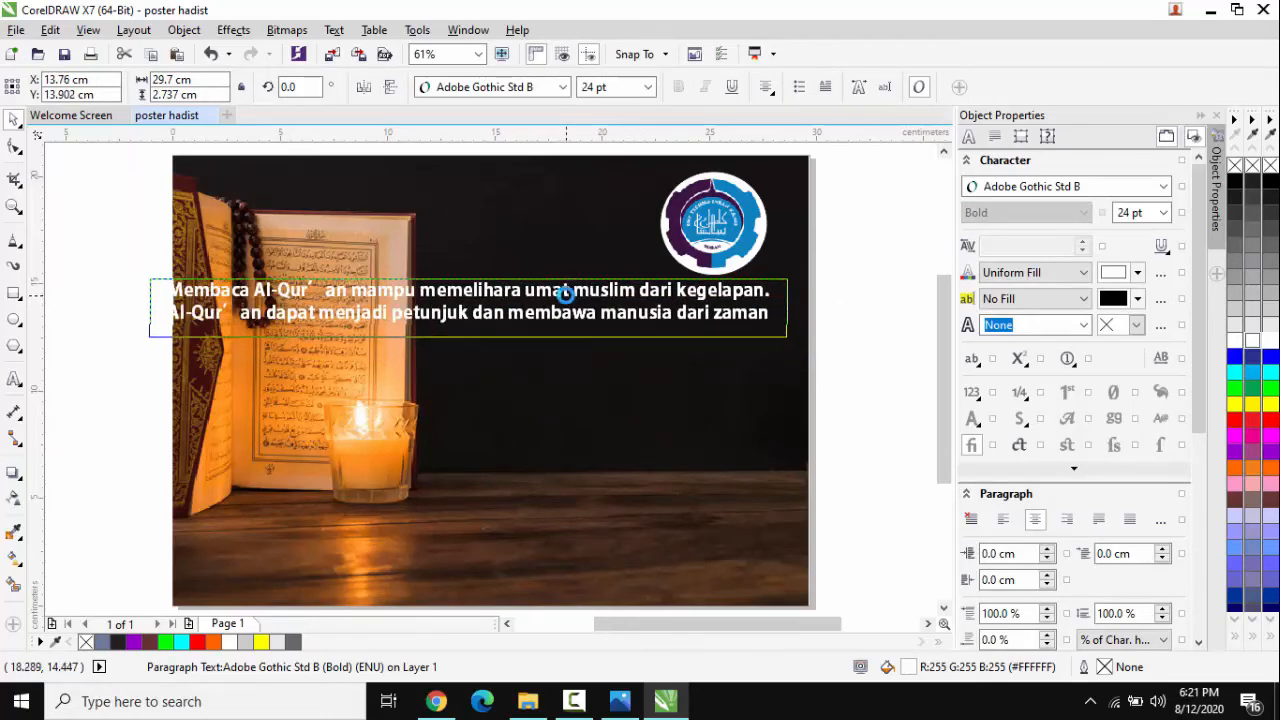
# Try a 9 pt font size on the hadith text within its frame
pyautogui.doubleClick(634, 291)
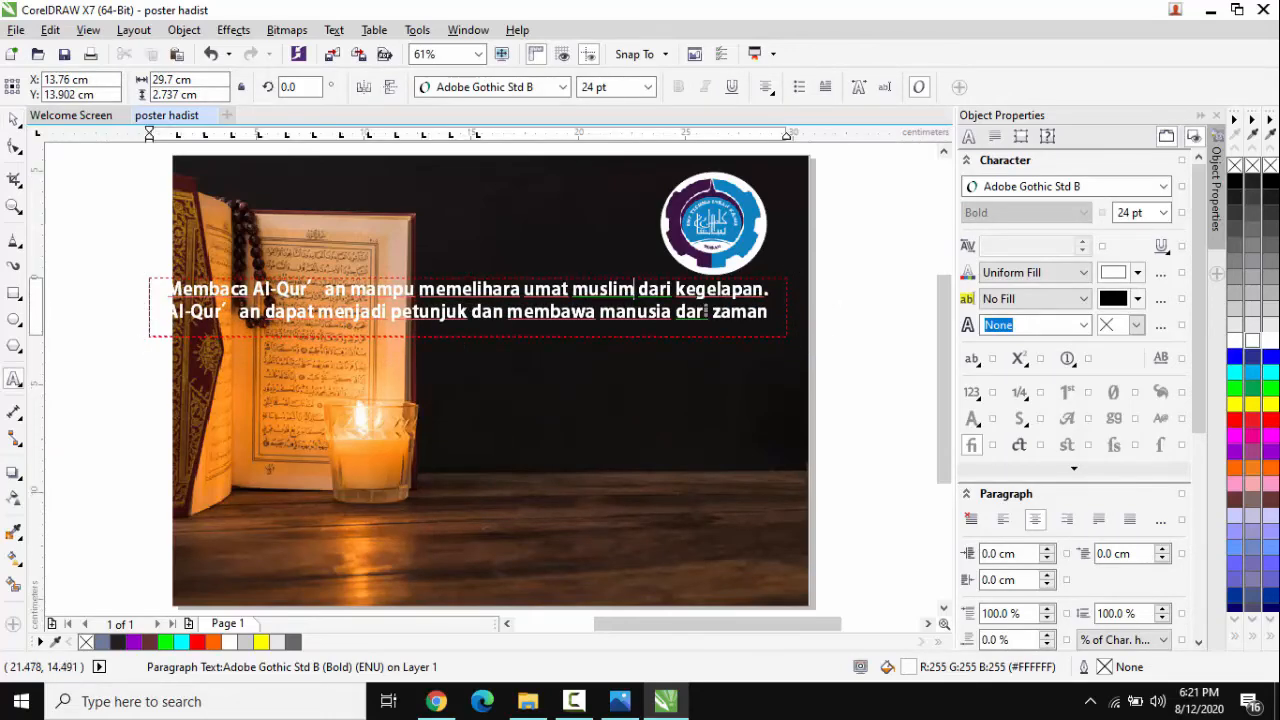
pyautogui.hotkey('ctrl', 'a')
pyautogui.click(648, 87)
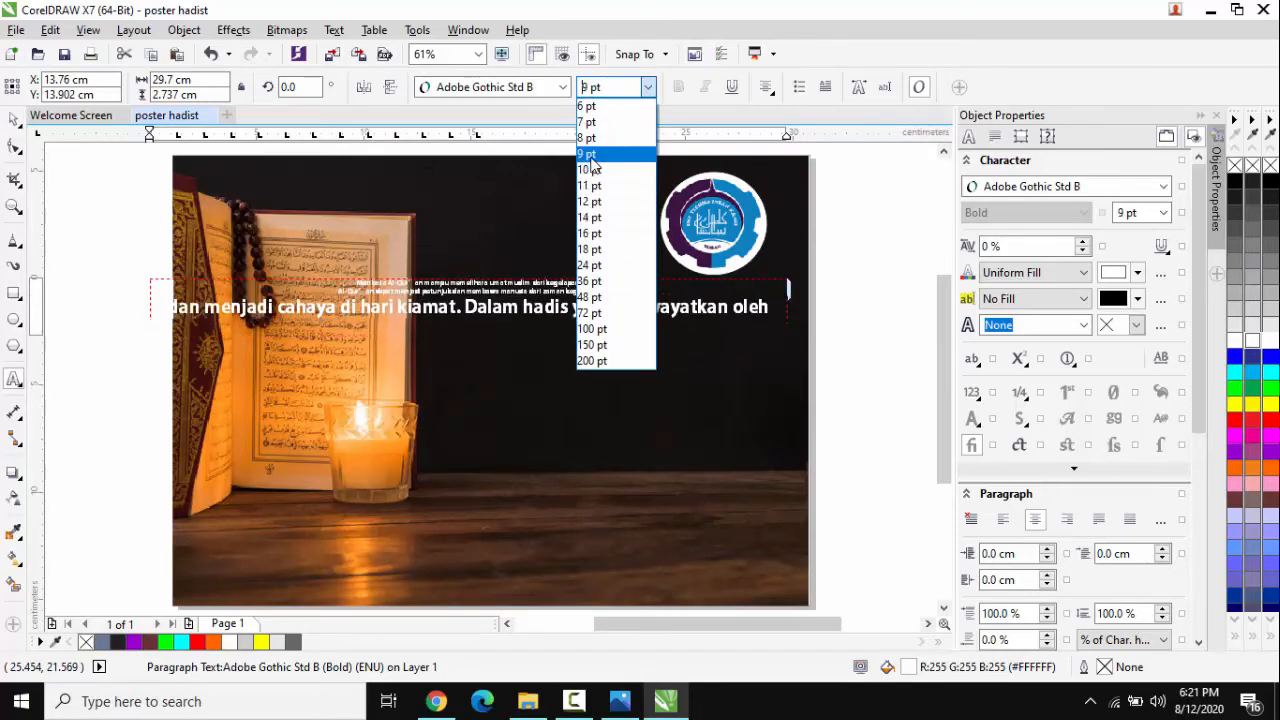
pyautogui.click(591, 157)
pyautogui.click(535, 305)
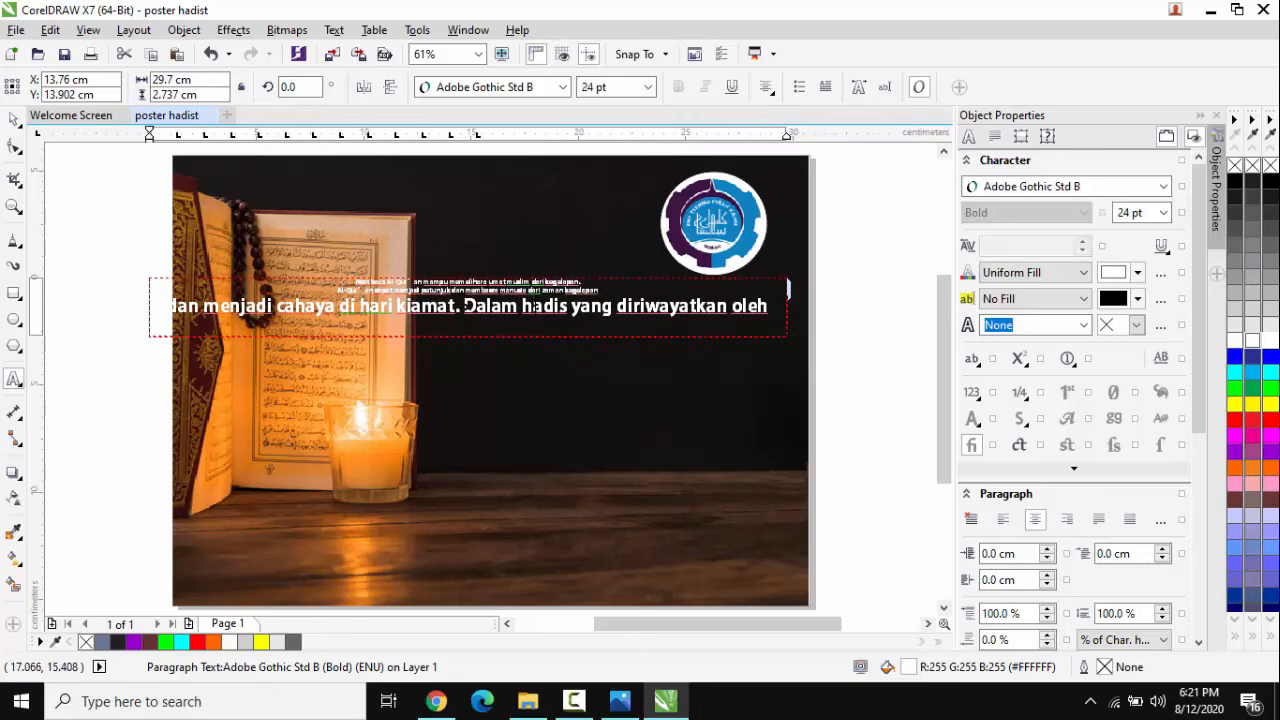
# Set the whole hadith paragraph to a font size of 14 pt and finish editing the text
pyautogui.hotkey('ctrl', 'a')
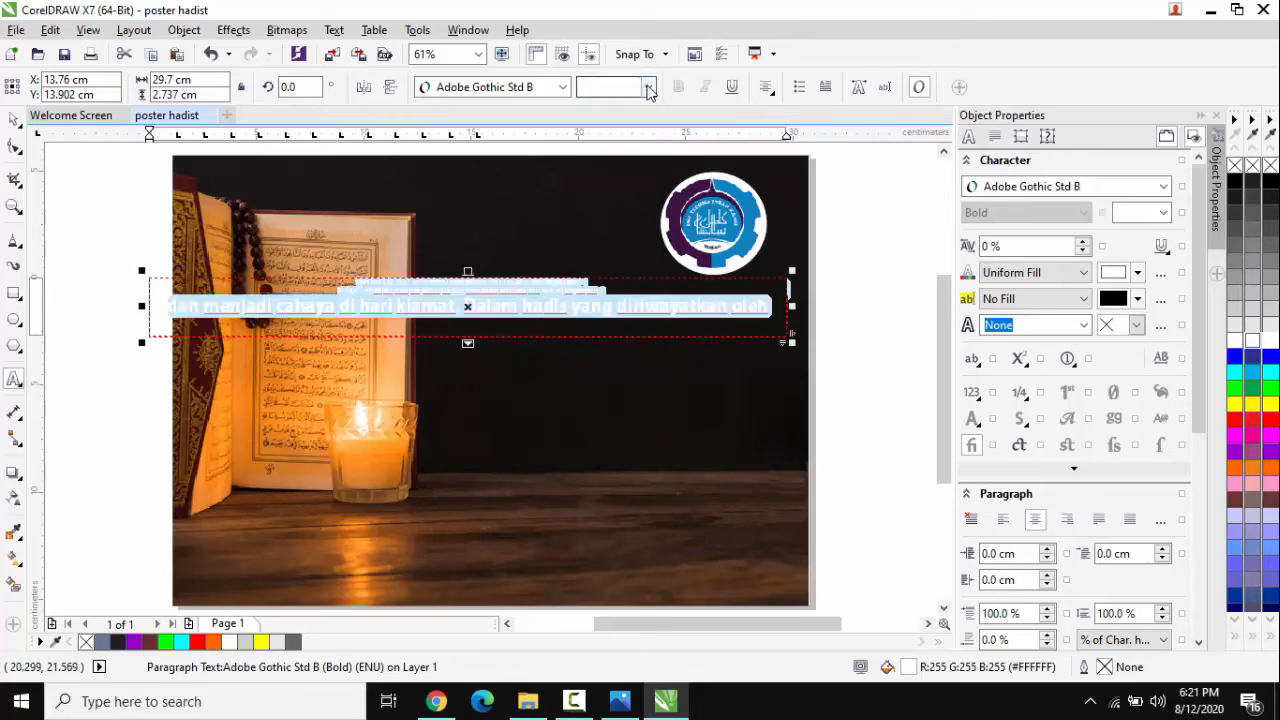
pyautogui.click(648, 89)
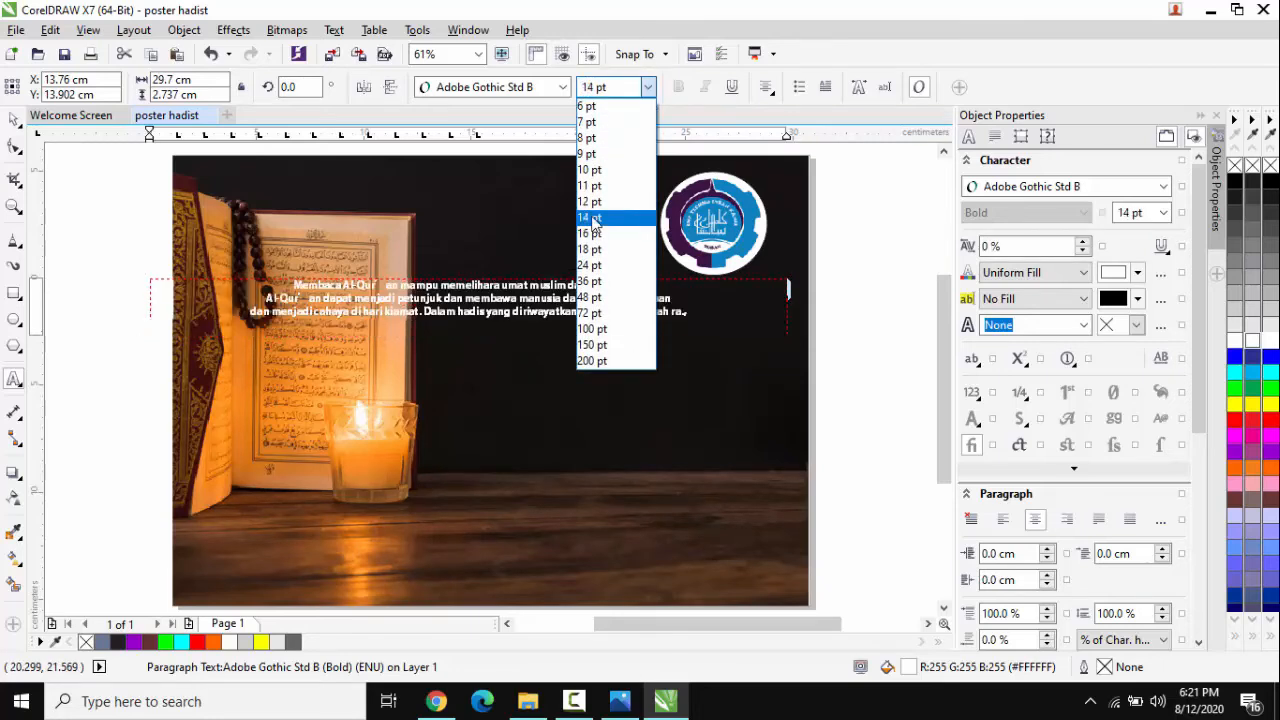
pyautogui.click(590, 218)
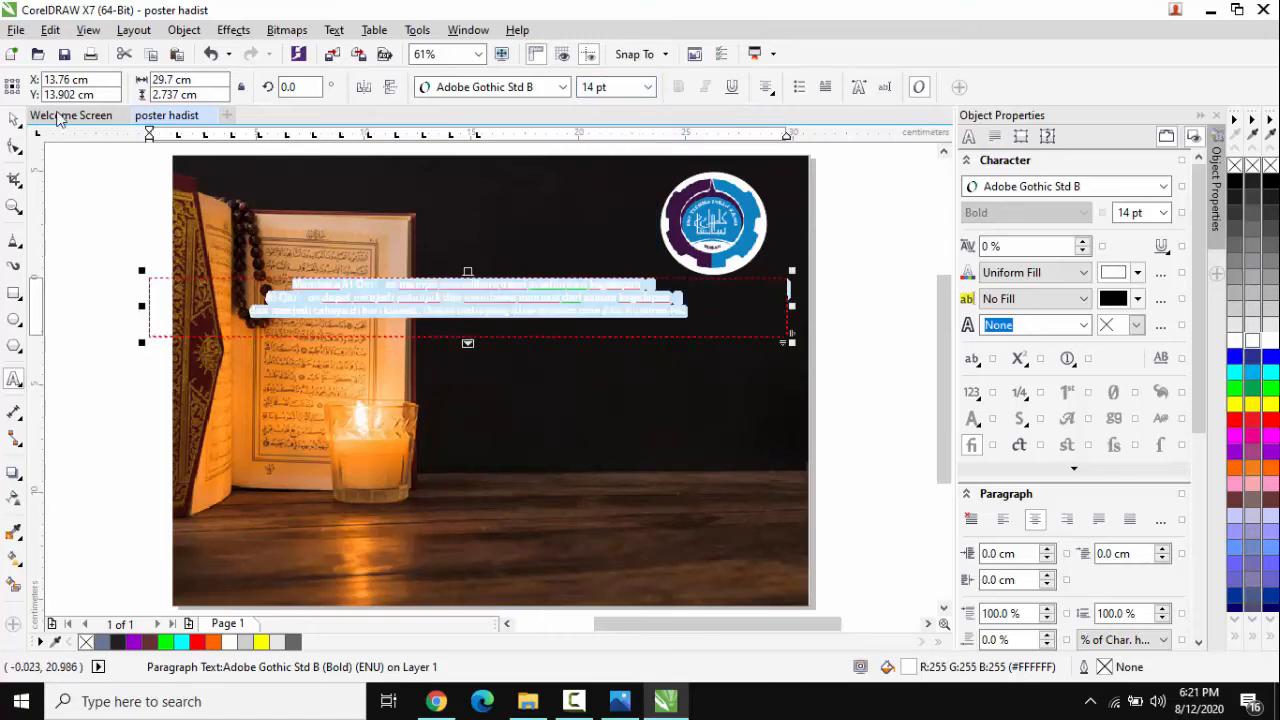
pyautogui.click(20, 130)
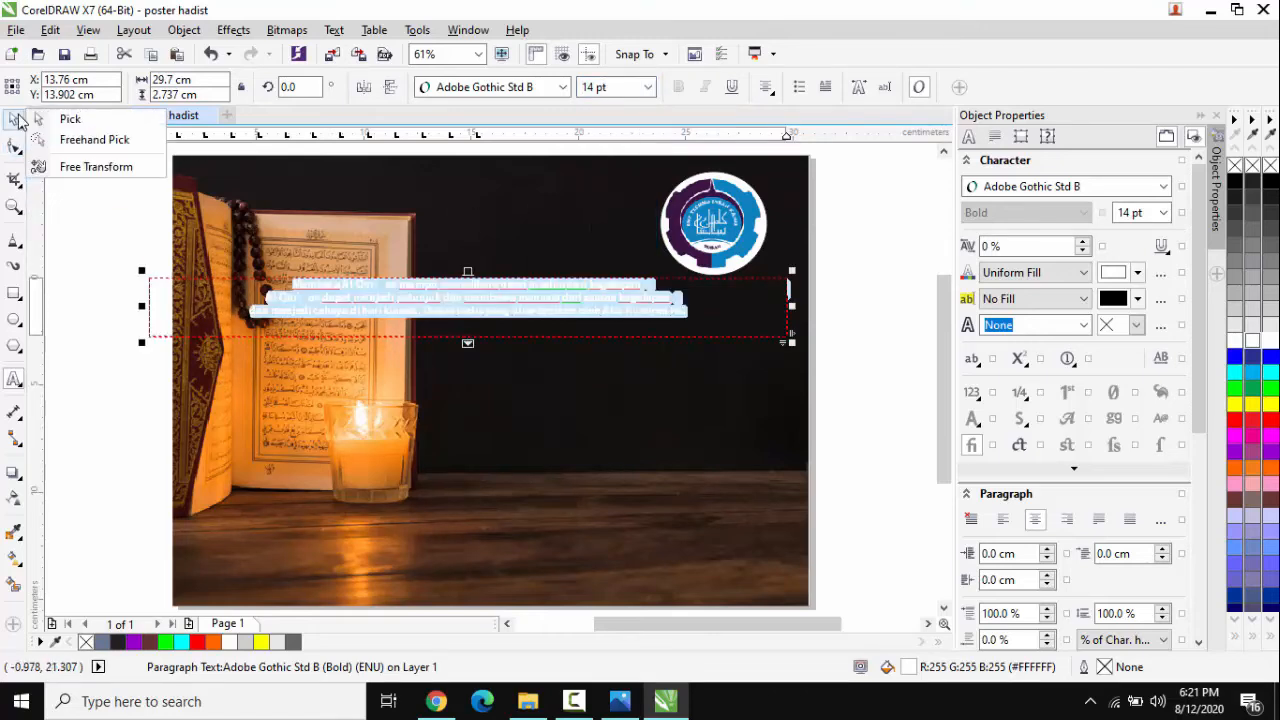
pyautogui.click(16, 124)
pyautogui.click(88, 186)
# Move the hadith text frame to about X 19.5 cm, Y 11.5 cm over the dark area and deselect it
pyautogui.moveTo(539, 298); pyautogui.dragTo(616, 318)
pyautogui.doubleClick(616, 318)
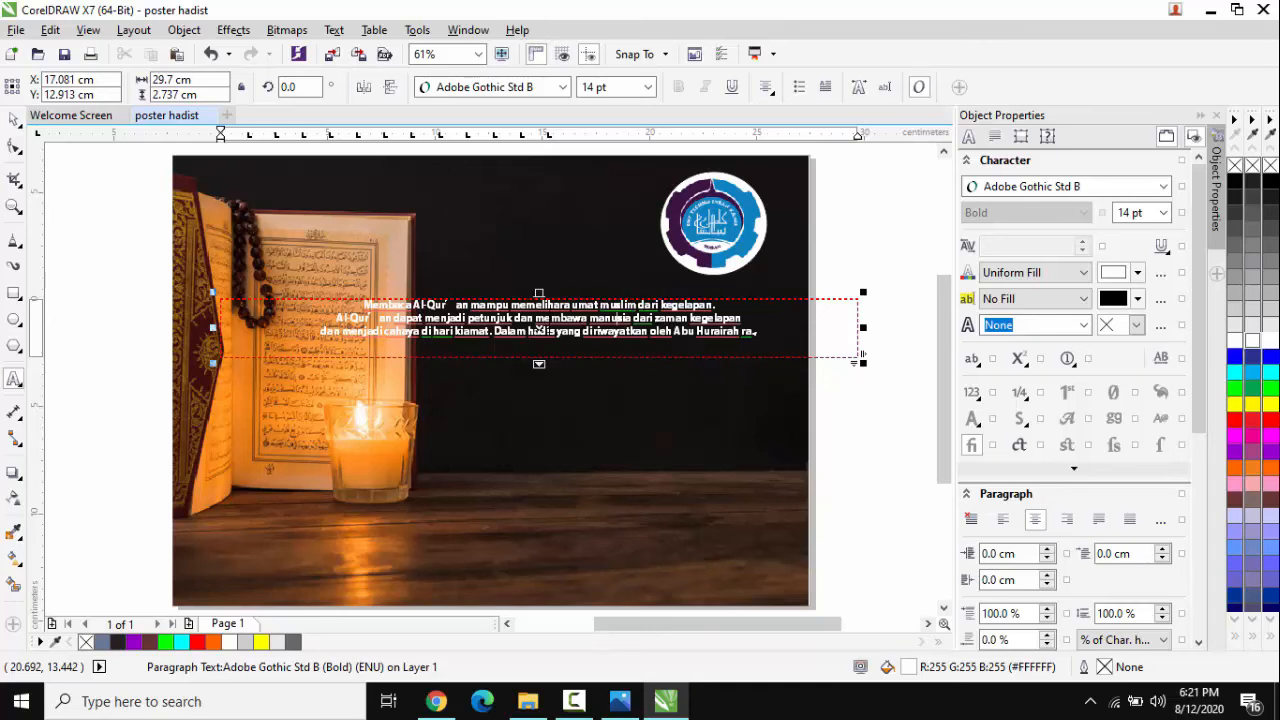
pyautogui.moveTo(539, 329); pyautogui.dragTo(589, 358)
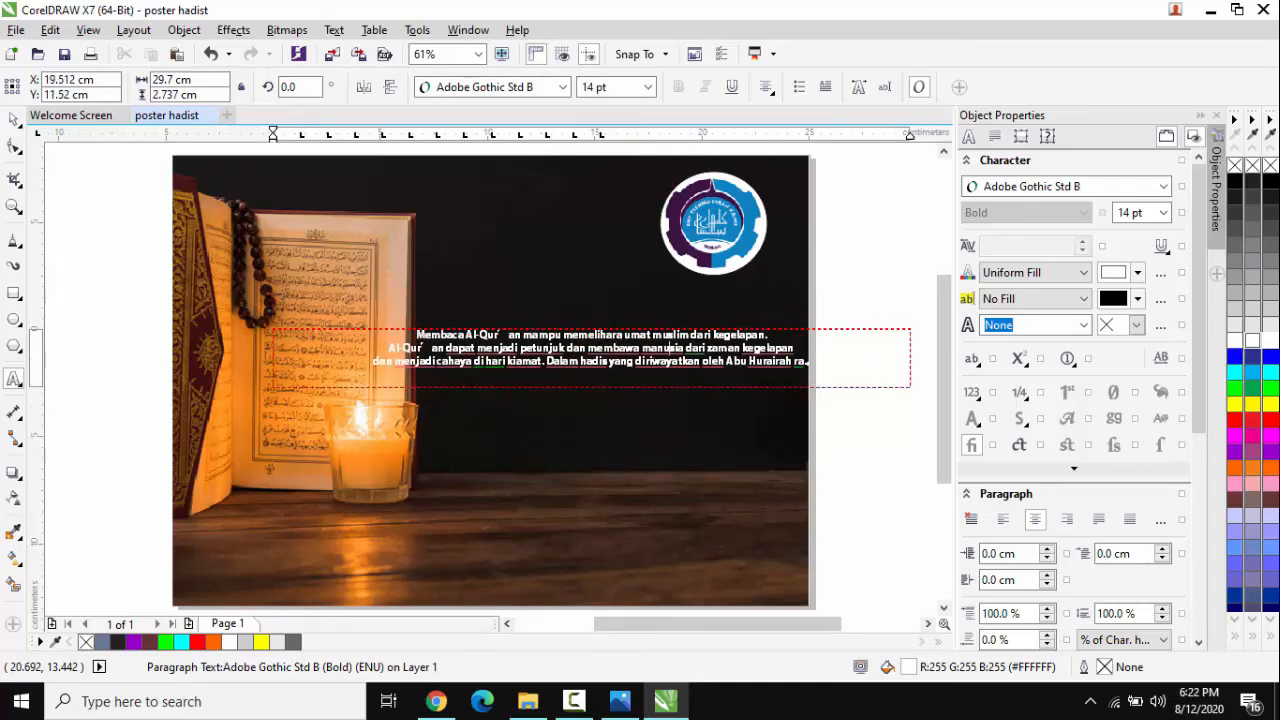
pyautogui.click(14, 119)
pyautogui.click(126, 229)
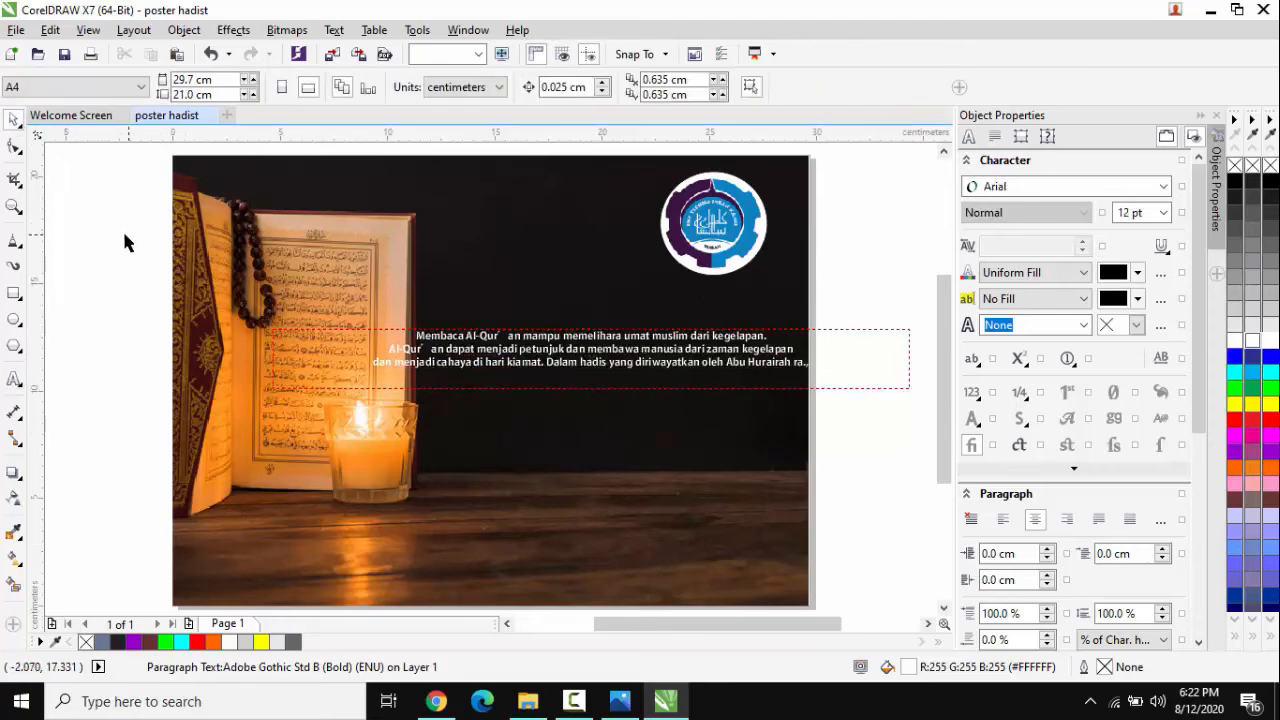
# Resize the hadith text frame to about 22.5 cm wide and 9.5 cm high, positioned around X 19.2 cm, Y 9.5 cm
pyautogui.click(869, 330)
pyautogui.click(900, 270)
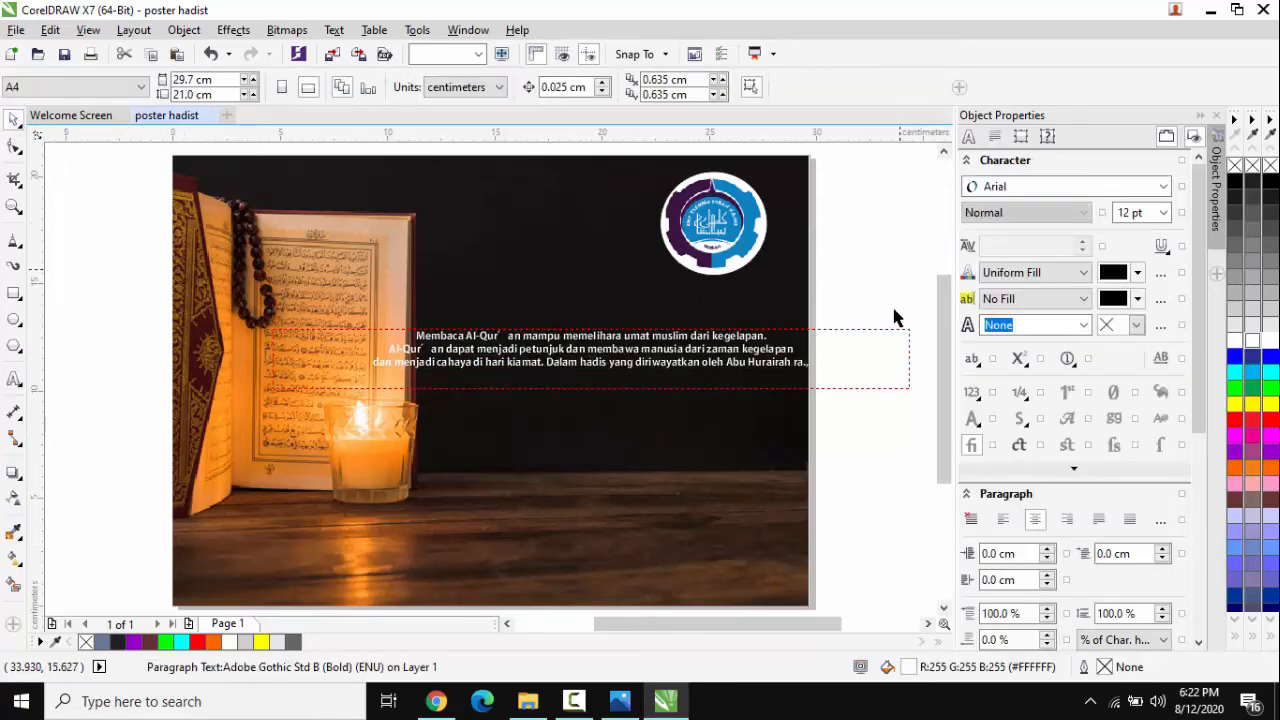
pyautogui.click(903, 349)
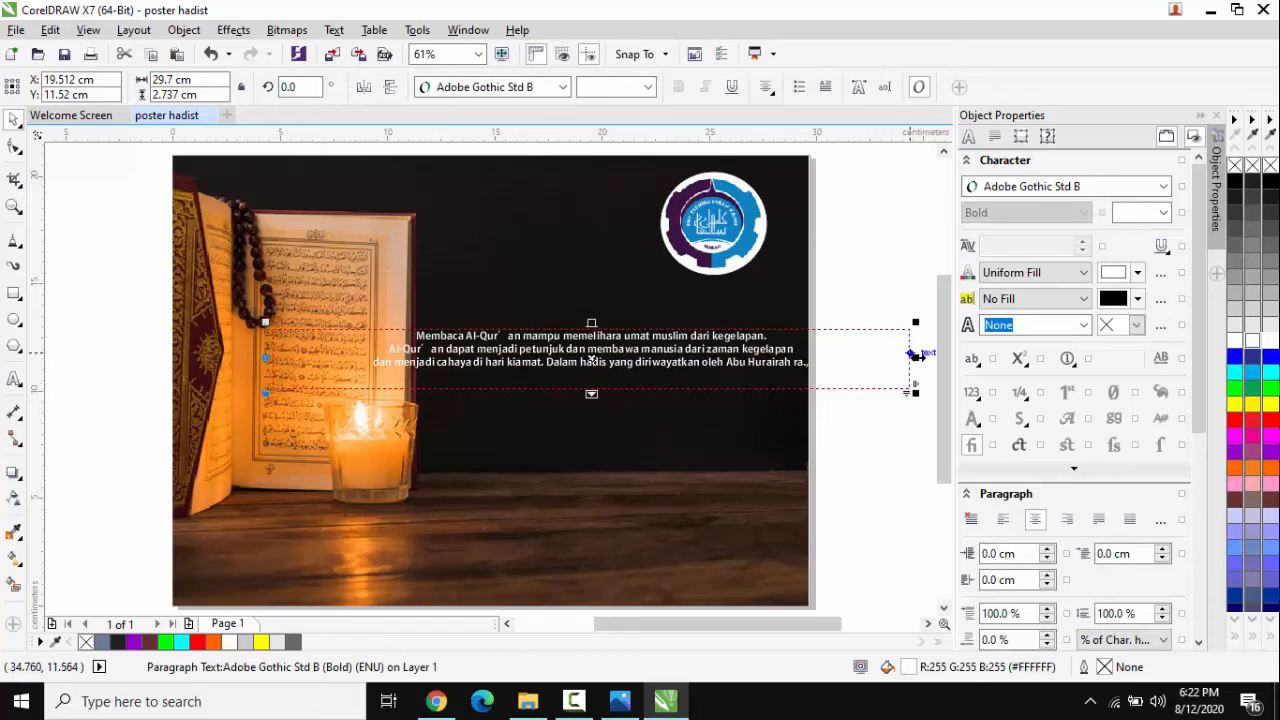
pyautogui.moveTo(914, 354); pyautogui.dragTo(758, 384)
pyautogui.moveTo(533, 364); pyautogui.dragTo(563, 510)
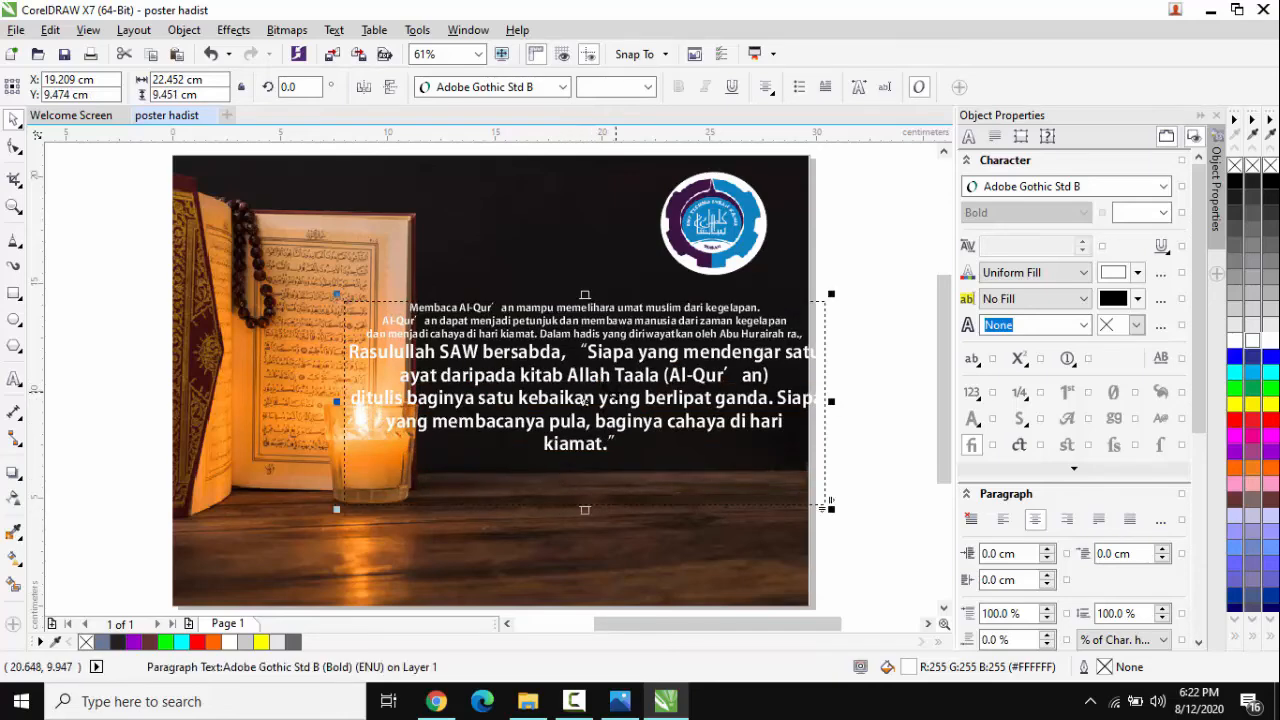
# Set the whole hadith paragraph to a font size of 18 pt and finish editing the text
pyautogui.doubleClick(612, 397)
pyautogui.hotkey('ctrl', 'a')
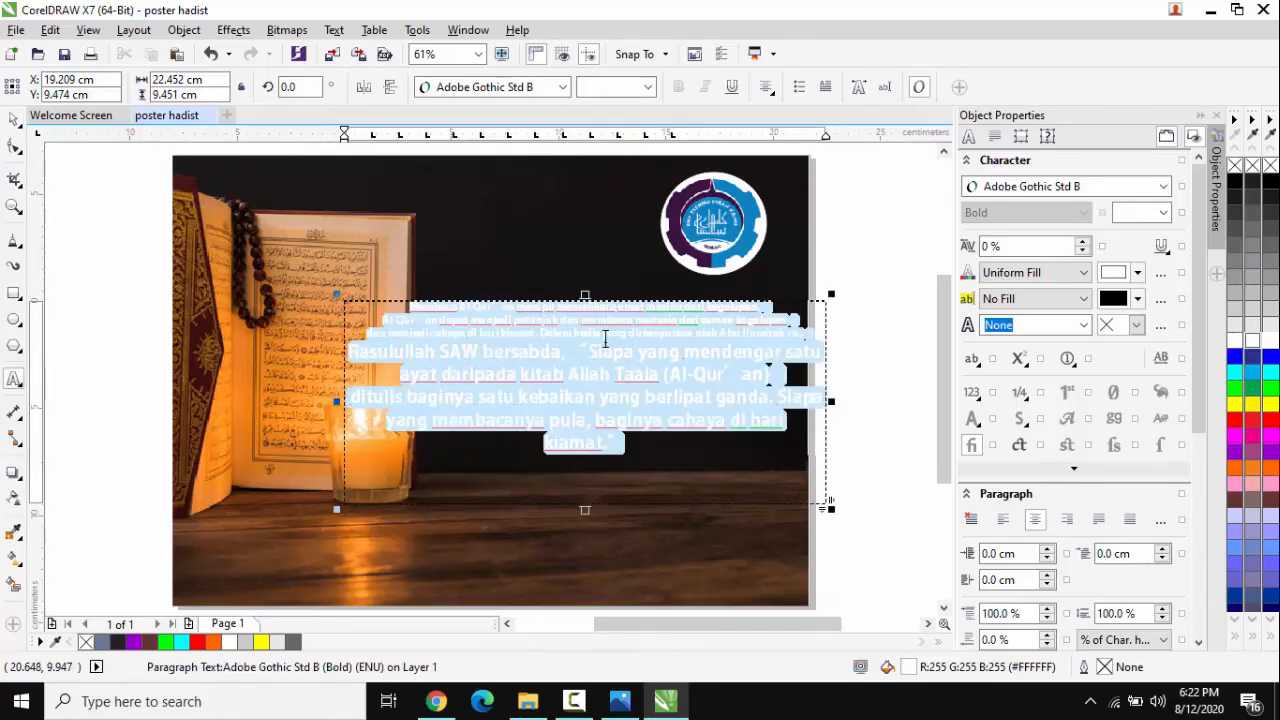
pyautogui.click(648, 87)
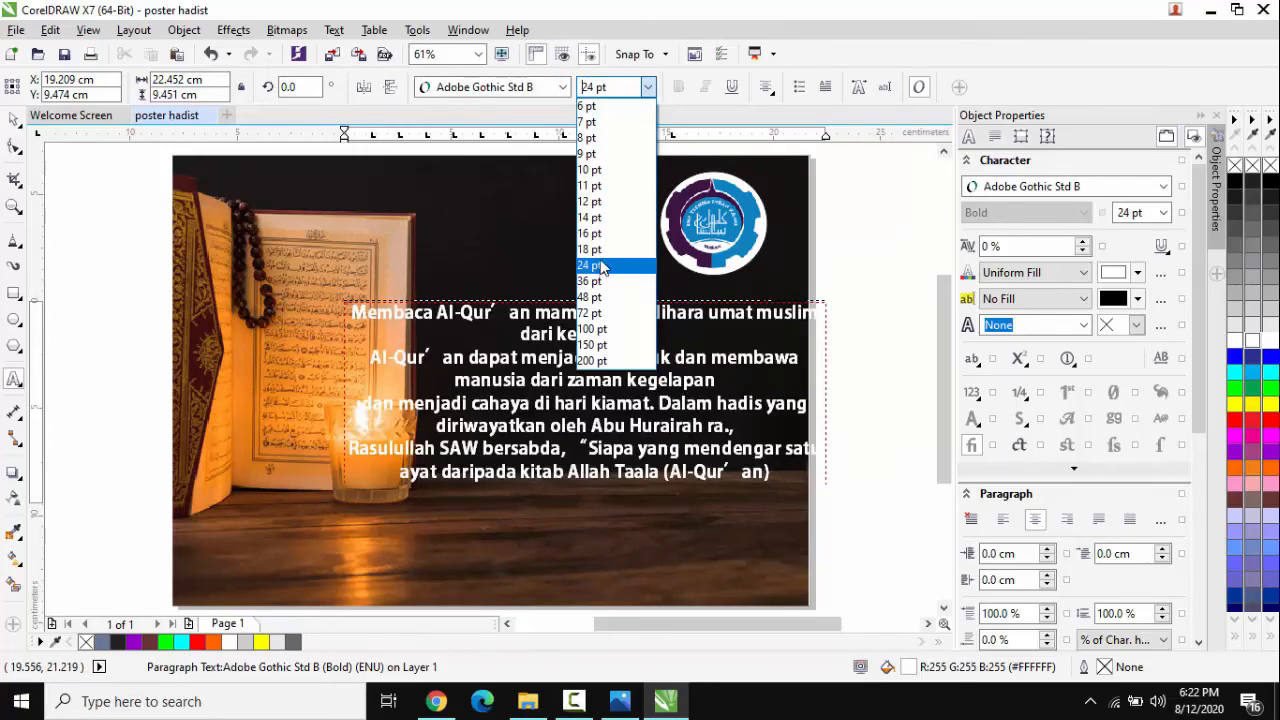
pyautogui.click(599, 251)
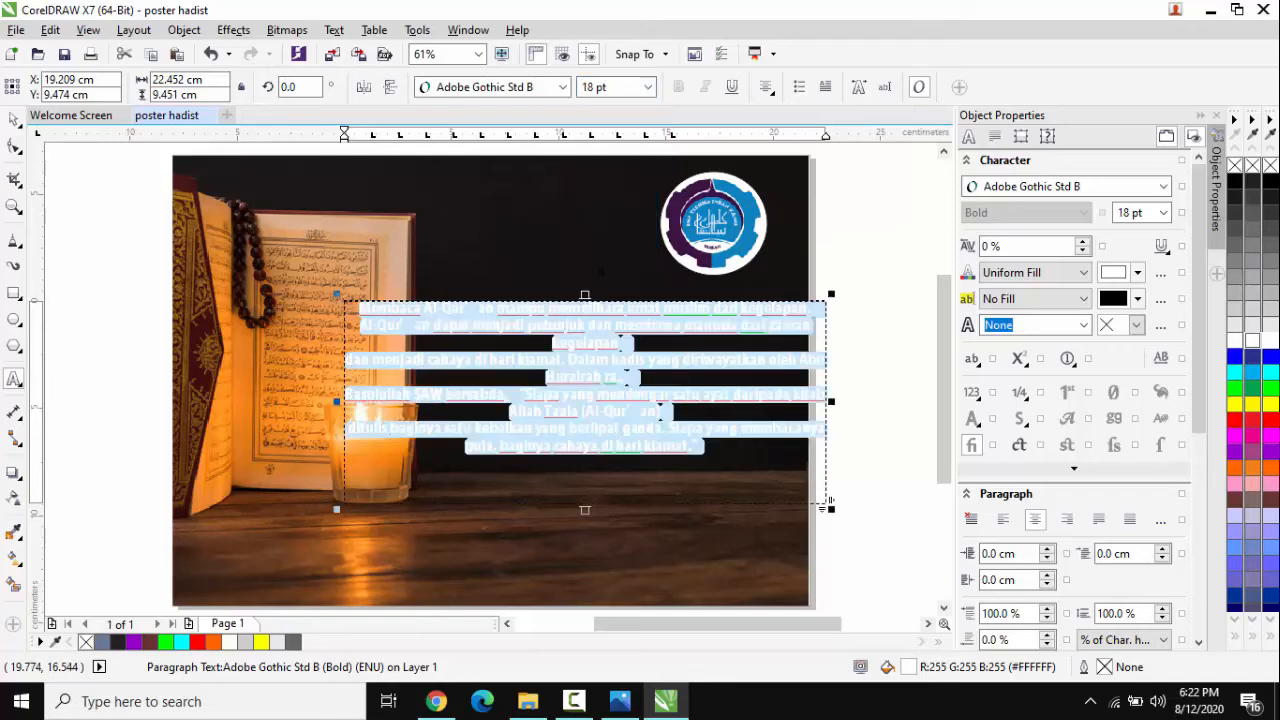
pyautogui.click(14, 120)
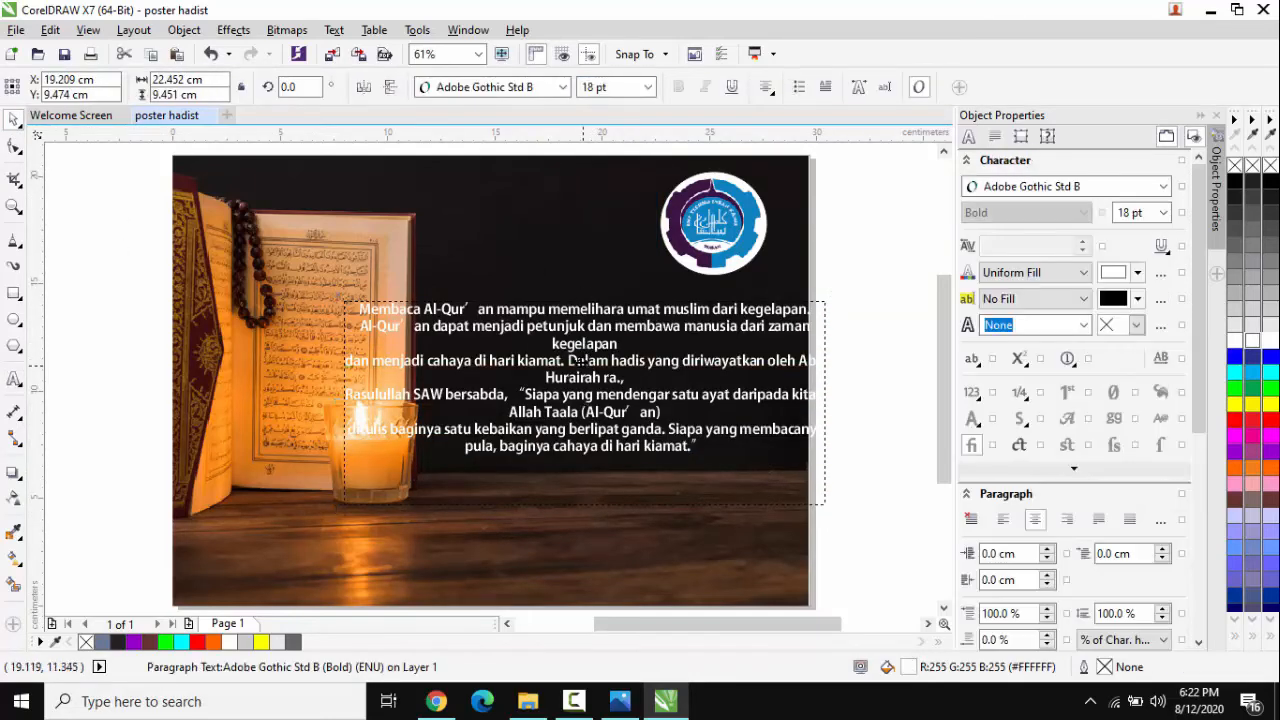
# Reposition the hadith text frame over the dark area at about X 20.0 cm, Y 9.0 cm
pyautogui.moveTo(584, 359); pyautogui.dragTo(557, 353)
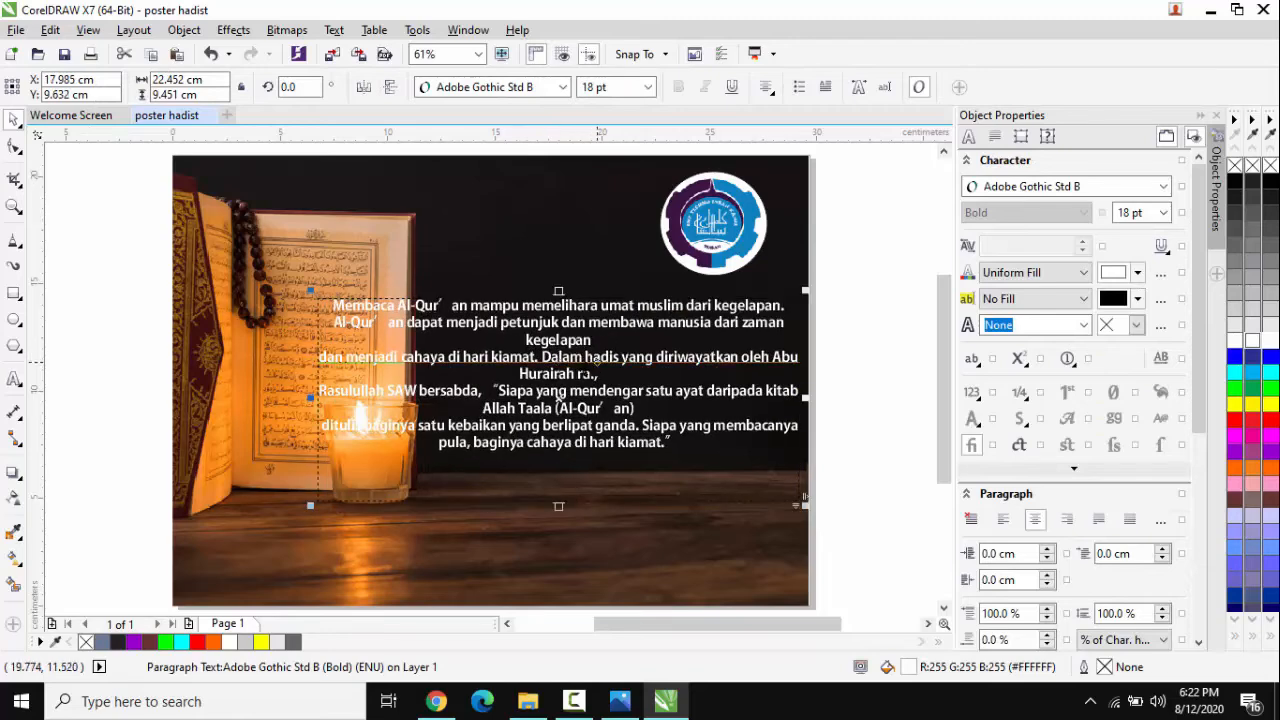
pyautogui.click(497, 258)
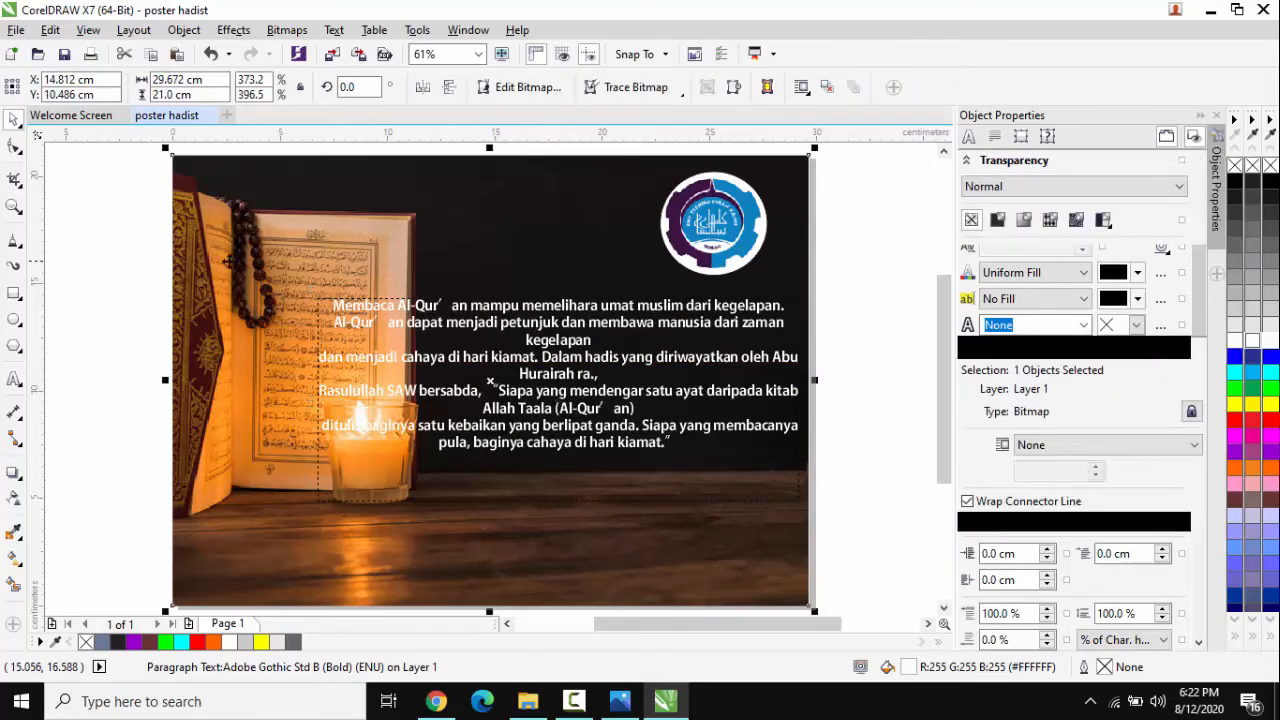
pyautogui.click(114, 248)
pyautogui.click(566, 372)
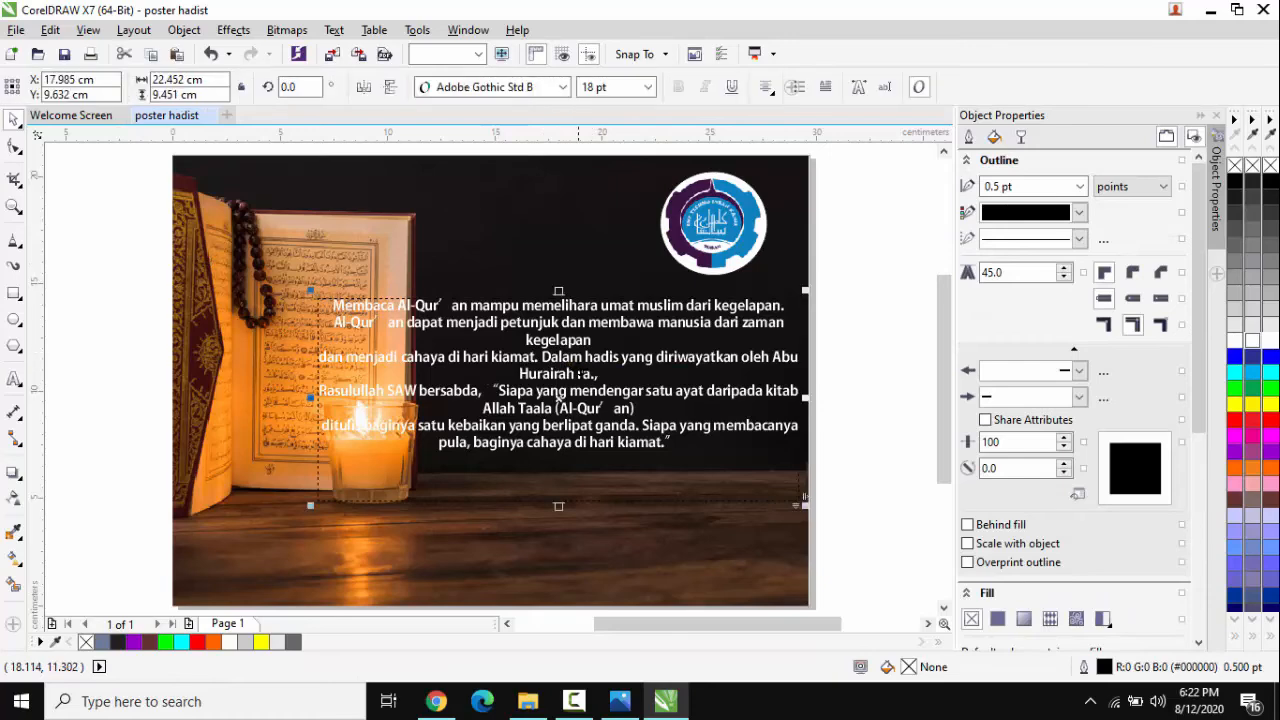
pyautogui.moveTo(564, 404); pyautogui.dragTo(604, 419)
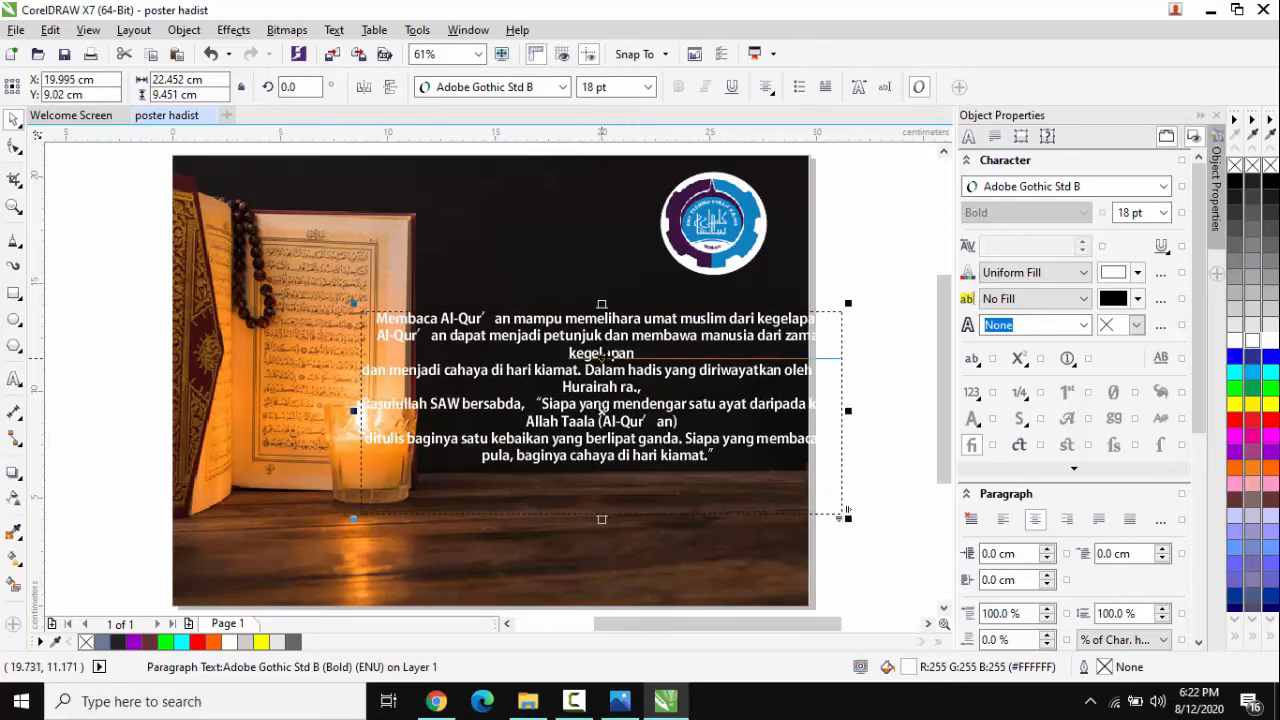
# Delete the hadith text frame from the poster
pyautogui.rightClick(604, 408)
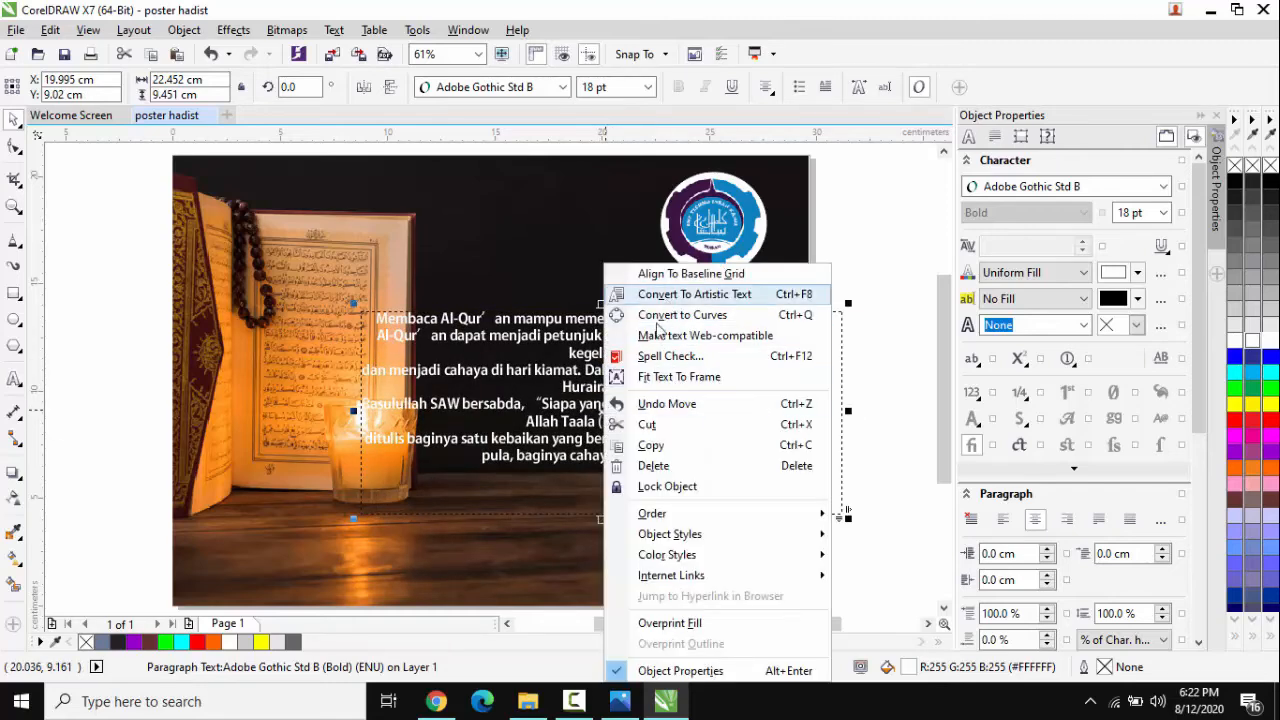
pyautogui.click(582, 410)
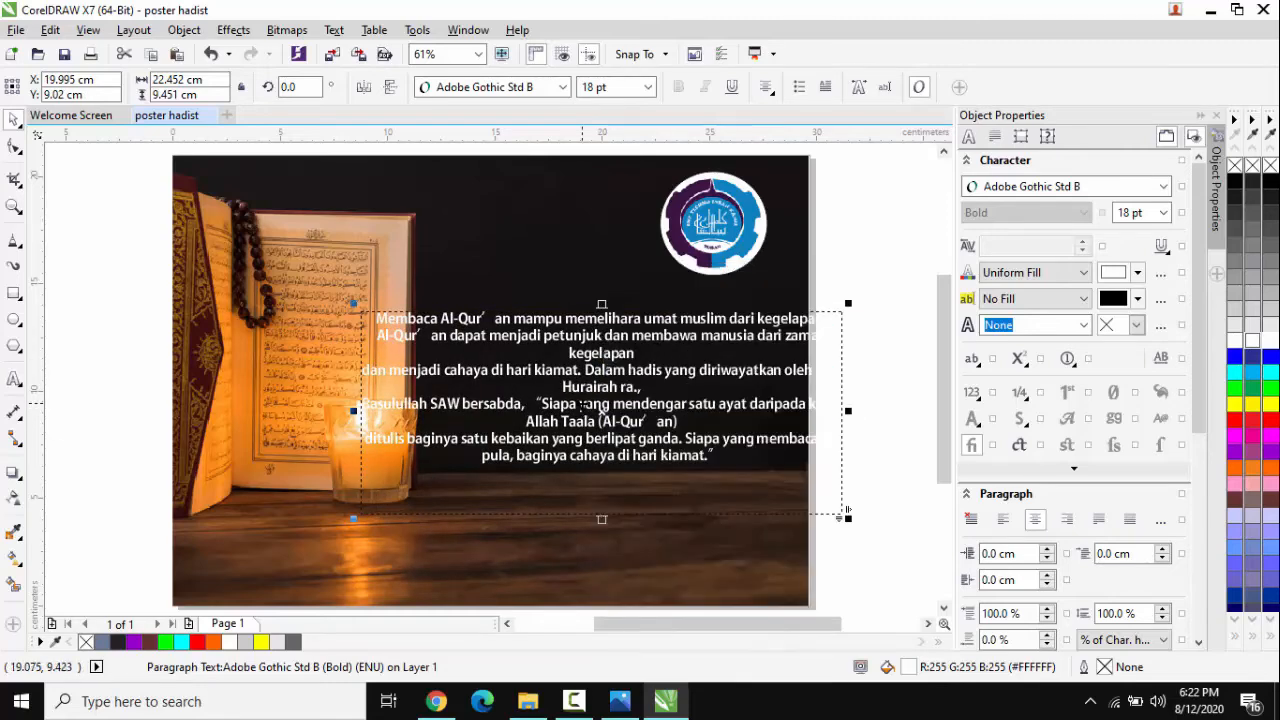
pyautogui.rightClick(582, 410)
pyautogui.click(640, 466)
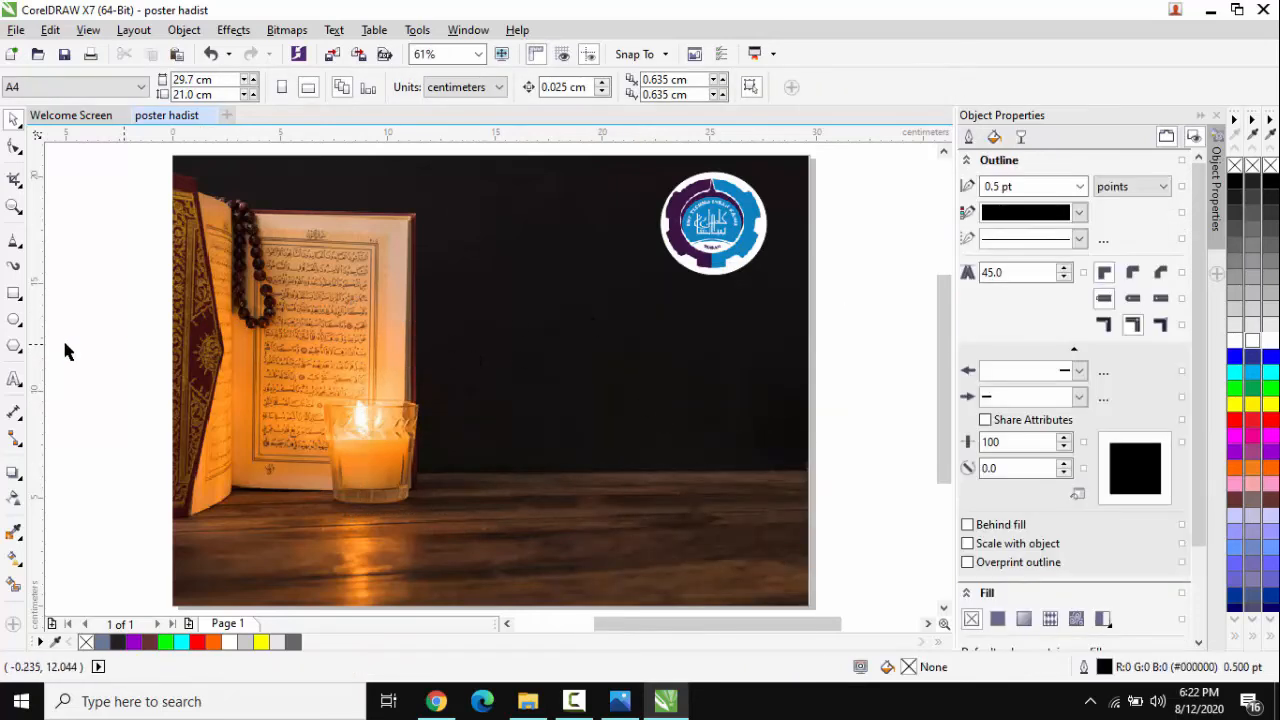
# Add the artistic text "Al Quran Hadist..." on the dark background, colour it white and deselect it
pyautogui.click(14, 380)
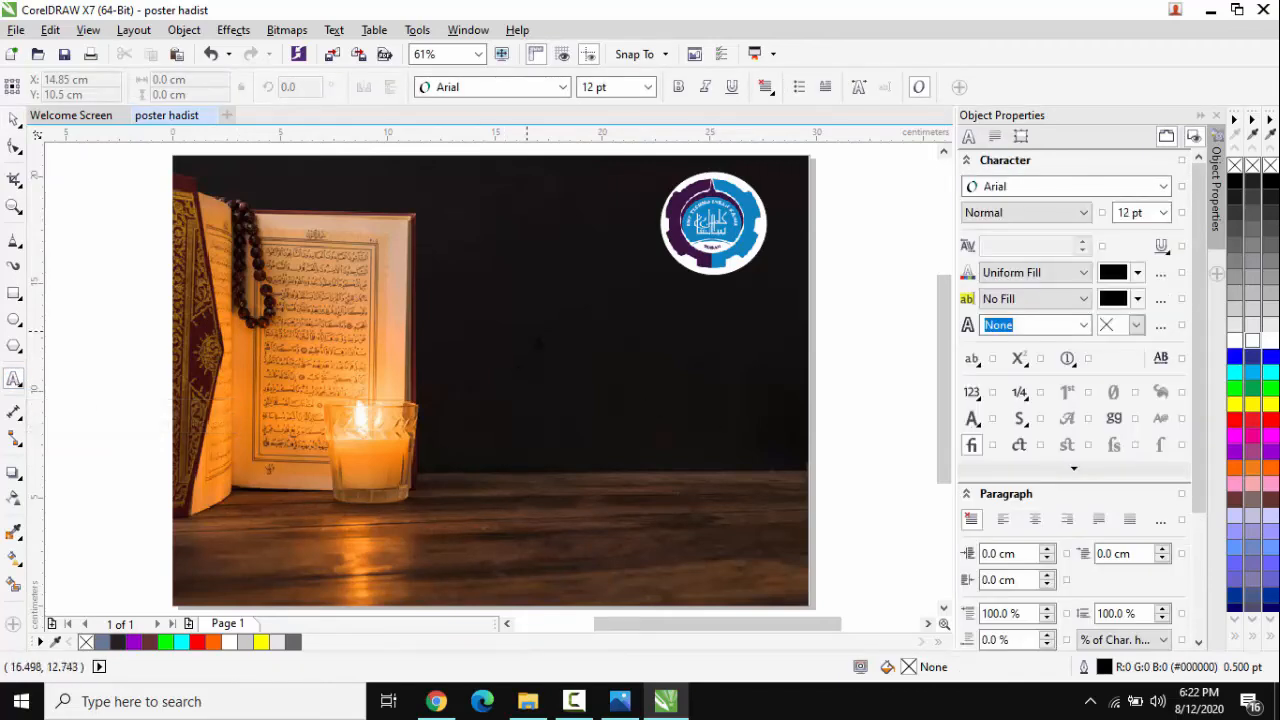
pyautogui.click(538, 342)
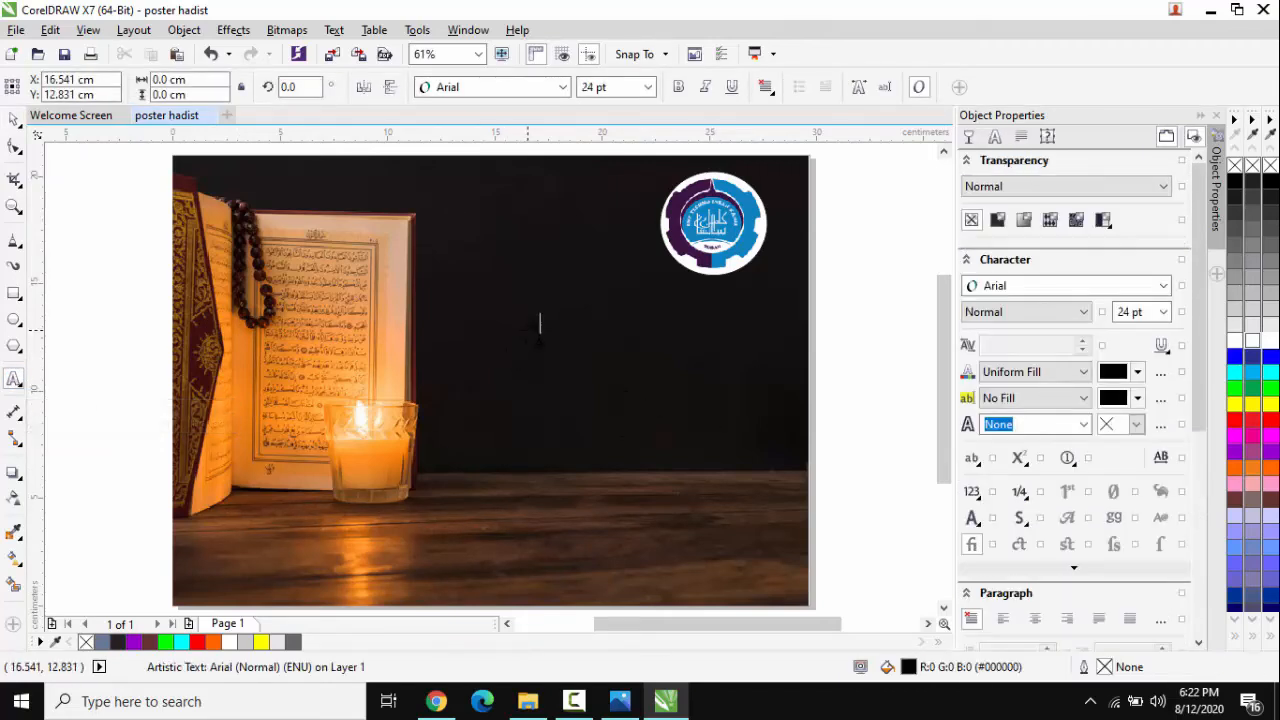
pyautogui.write('Al Quran Hadist')
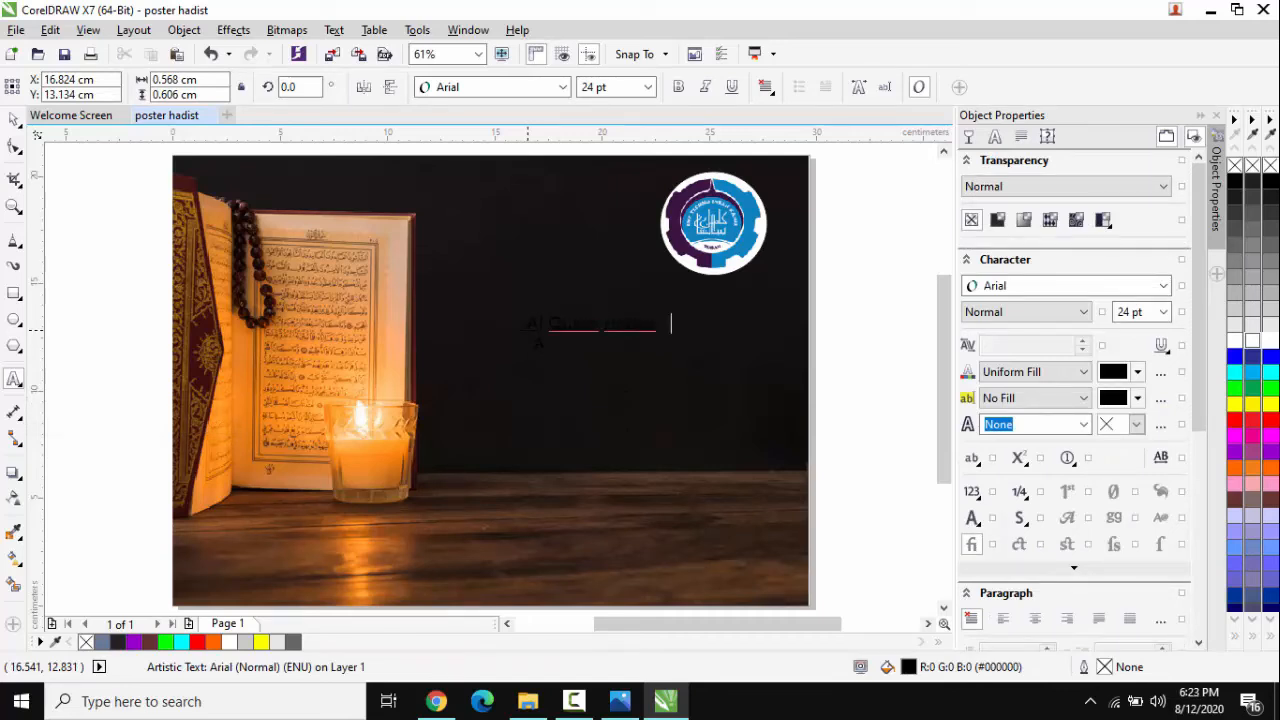
pyautogui.hotkey('ctrl', 'a')
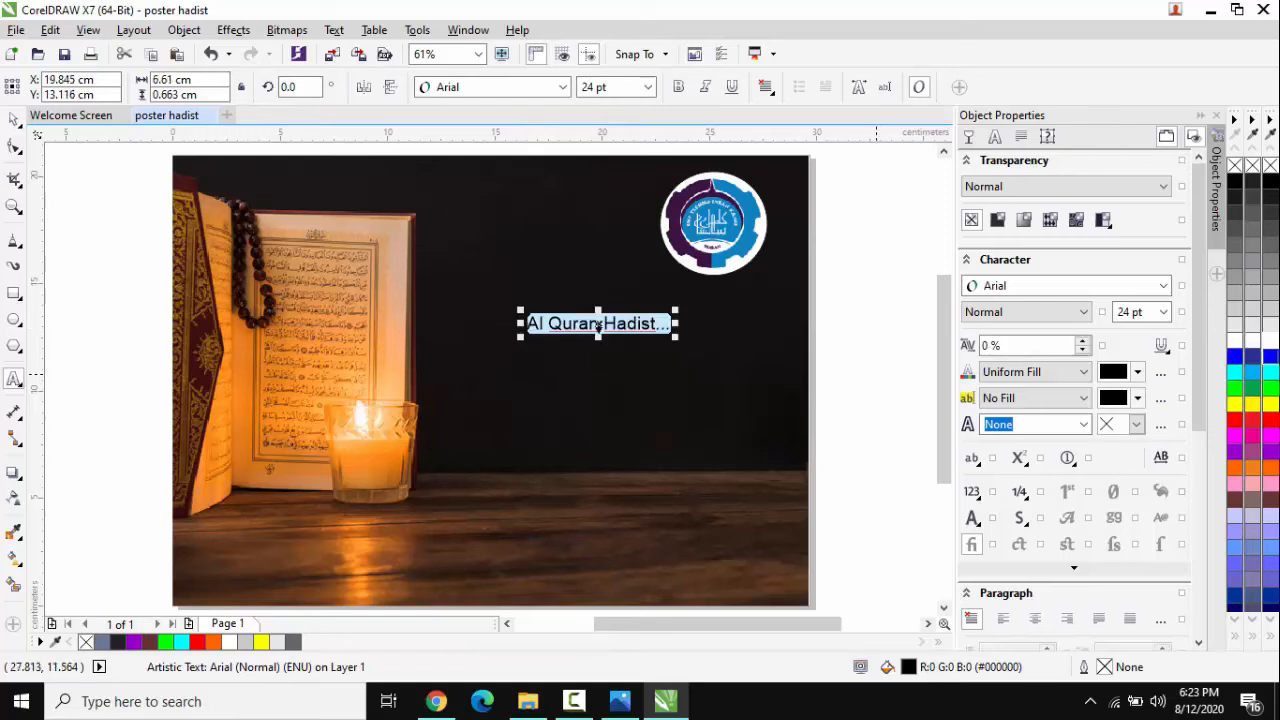
pyautogui.click(1268, 341)
pyautogui.click(14, 122)
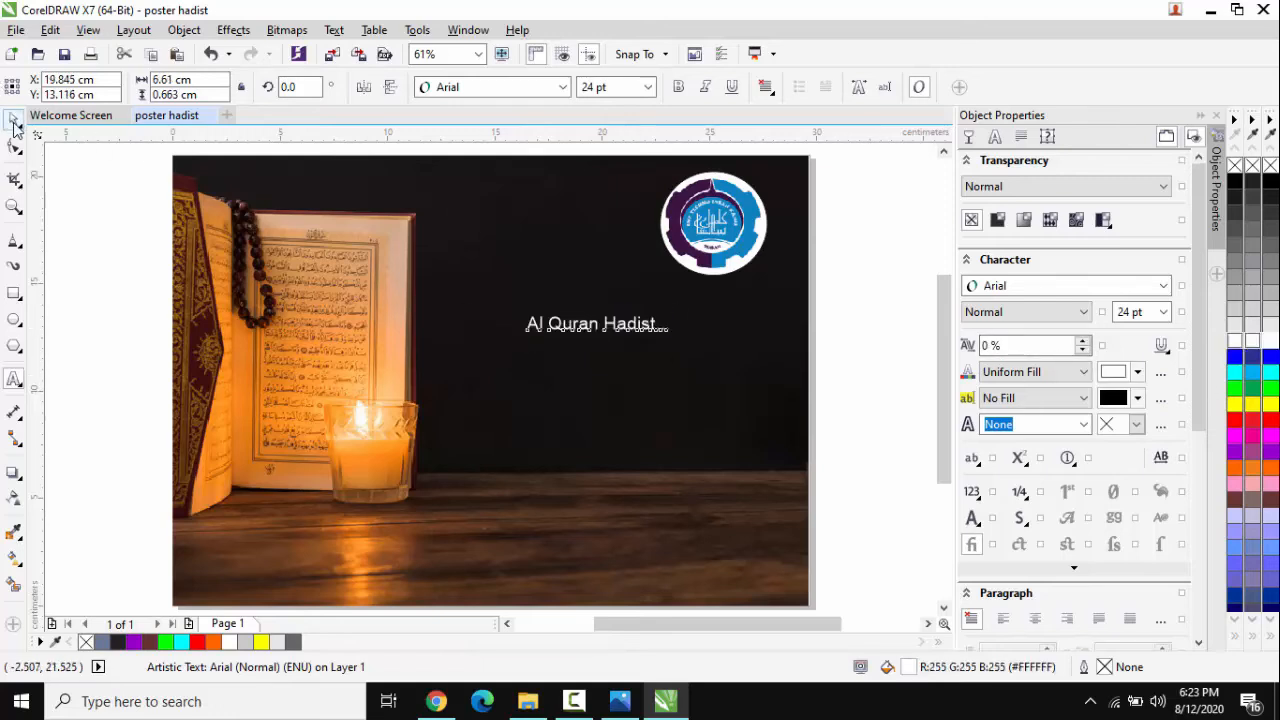
pyautogui.click(102, 224)
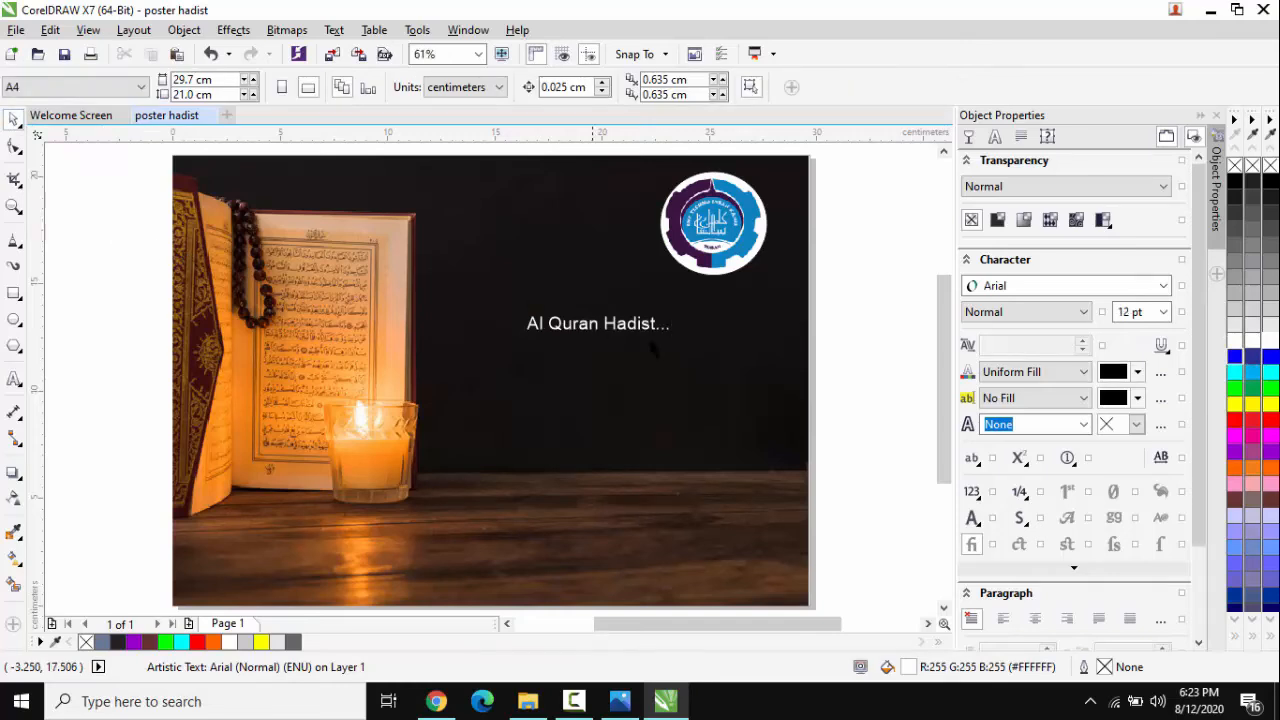
# Enlarge the "Al Quran Hadist..." text to about 39.3 pt and move it to about X 19.7 cm, Y 13.6 cm
pyautogui.click(660, 326)
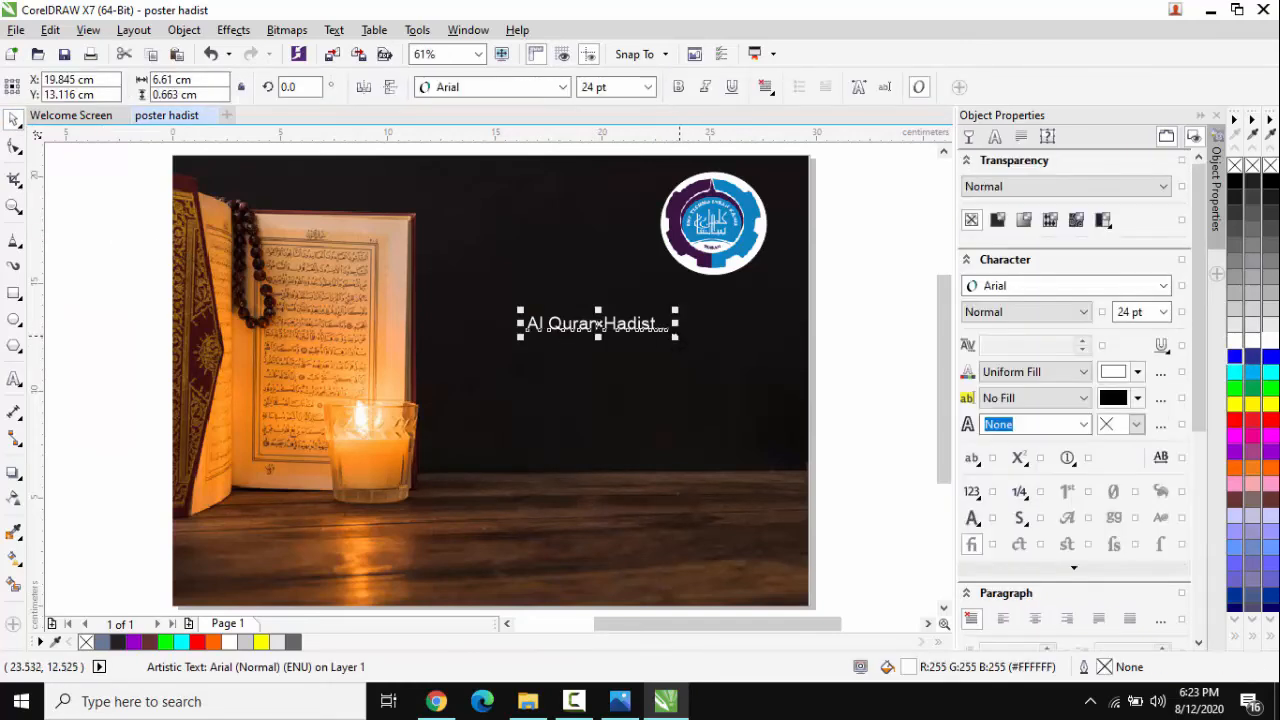
pyautogui.moveTo(676, 336); pyautogui.dragTo(777, 351)
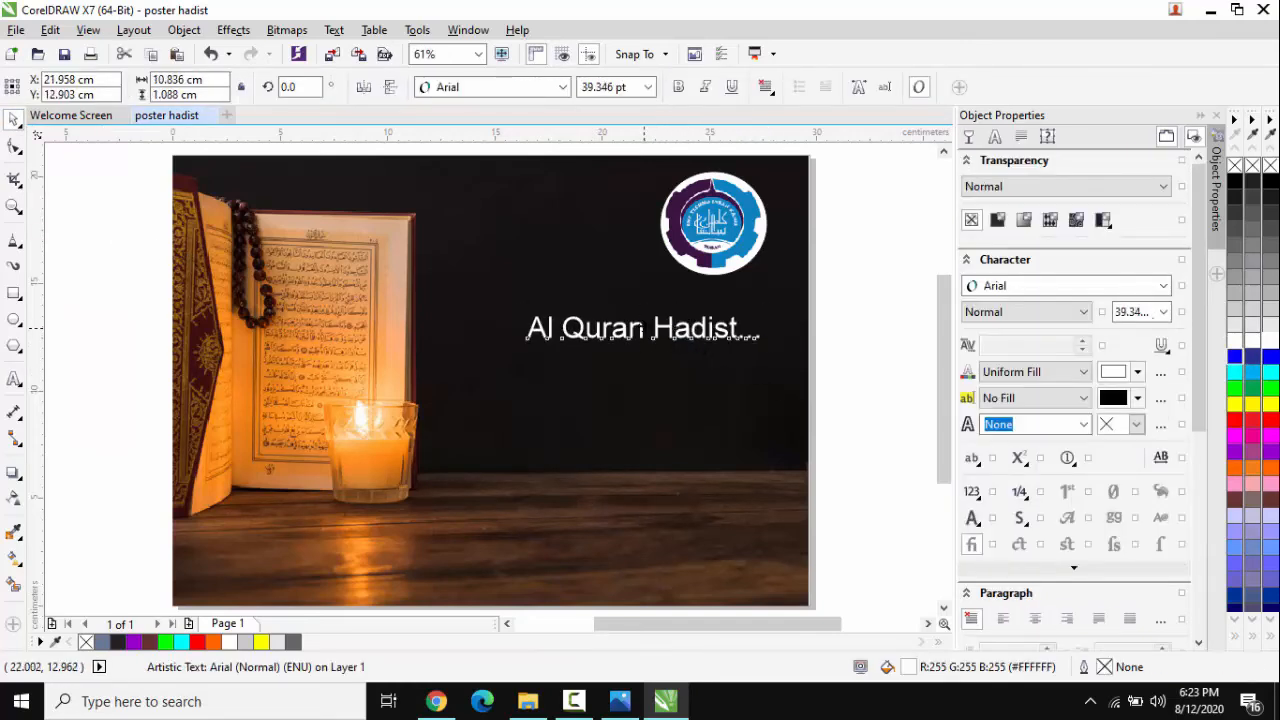
pyautogui.moveTo(641, 330); pyautogui.dragTo(589, 310)
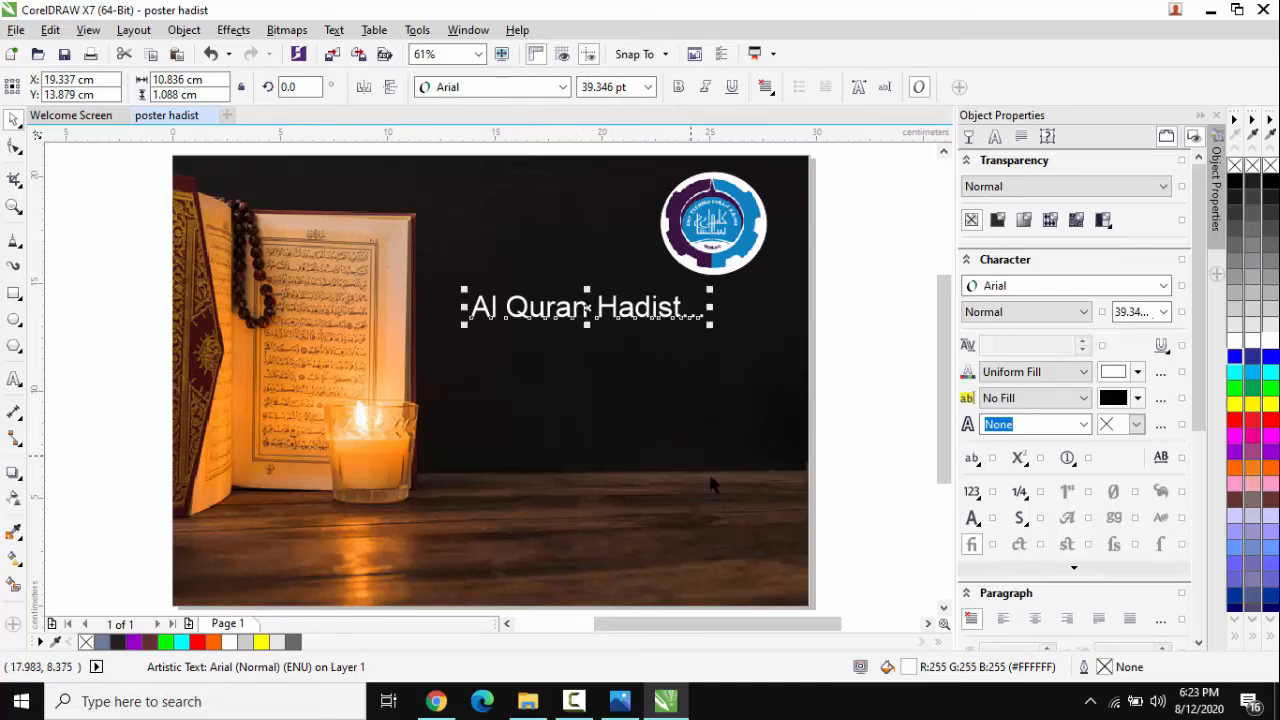
pyautogui.click(870, 326)
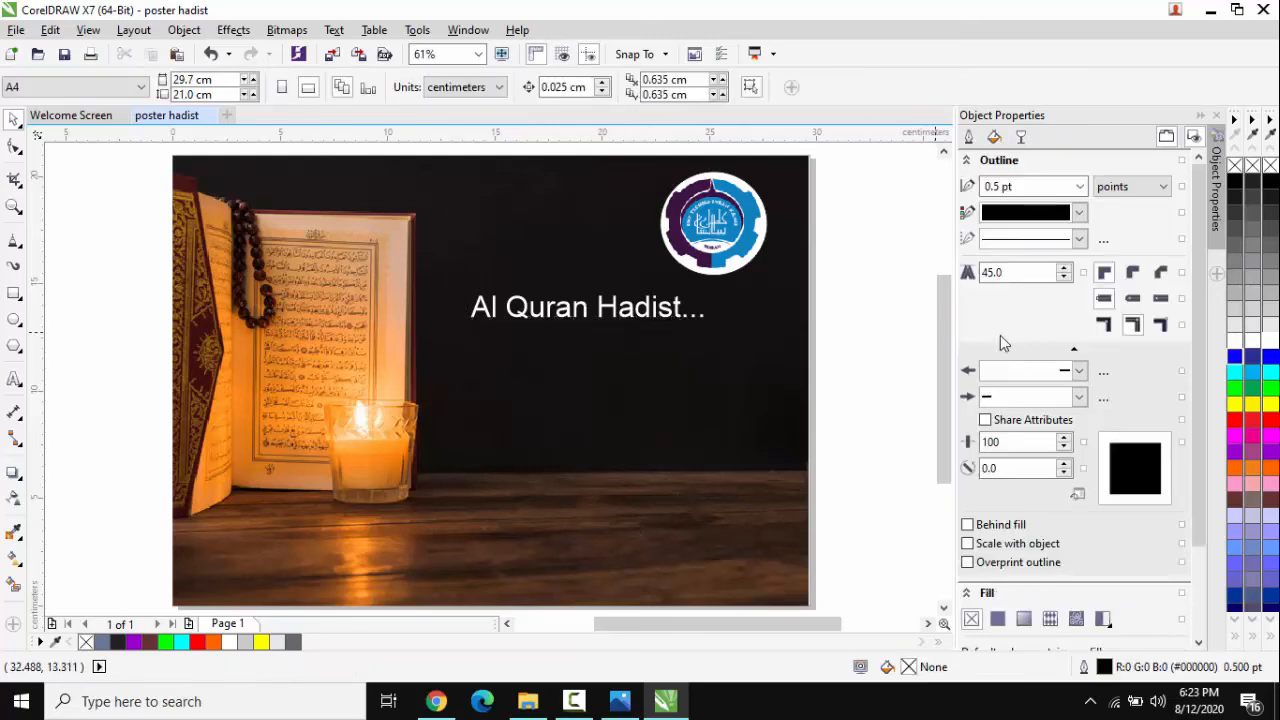
pyautogui.click(714, 228)
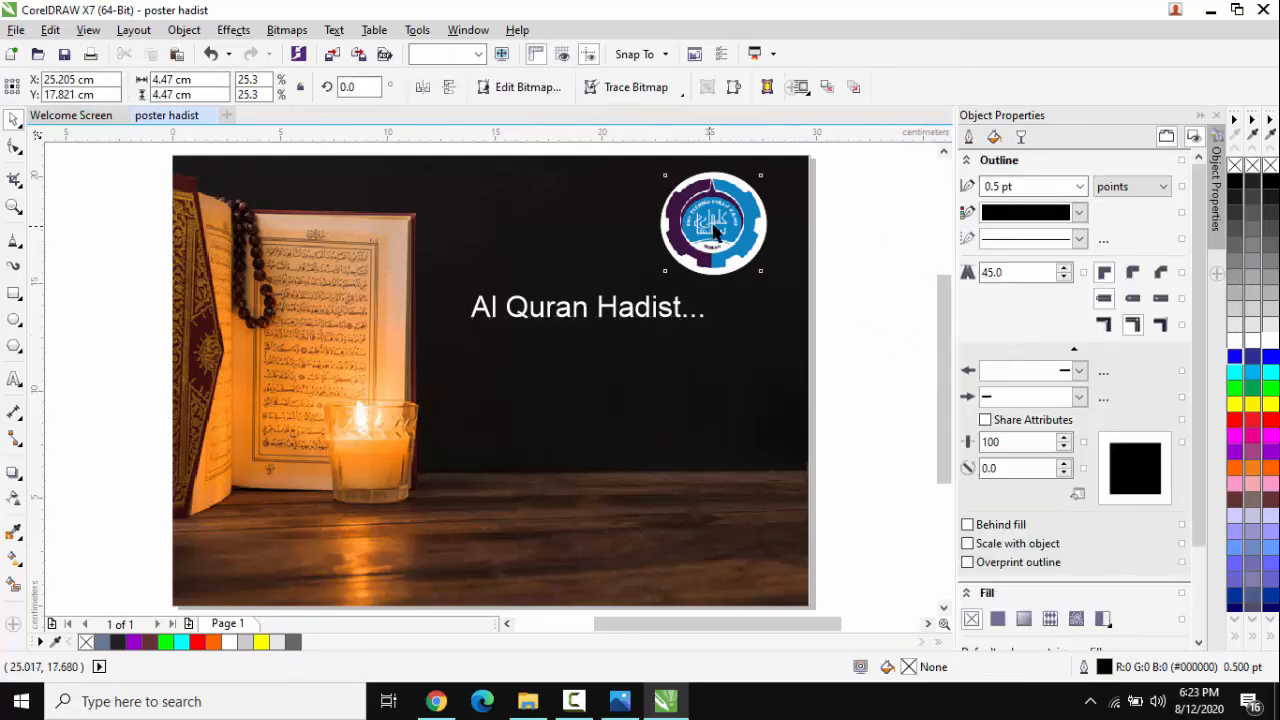
pyautogui.click(897, 240)
pyautogui.click(563, 315)
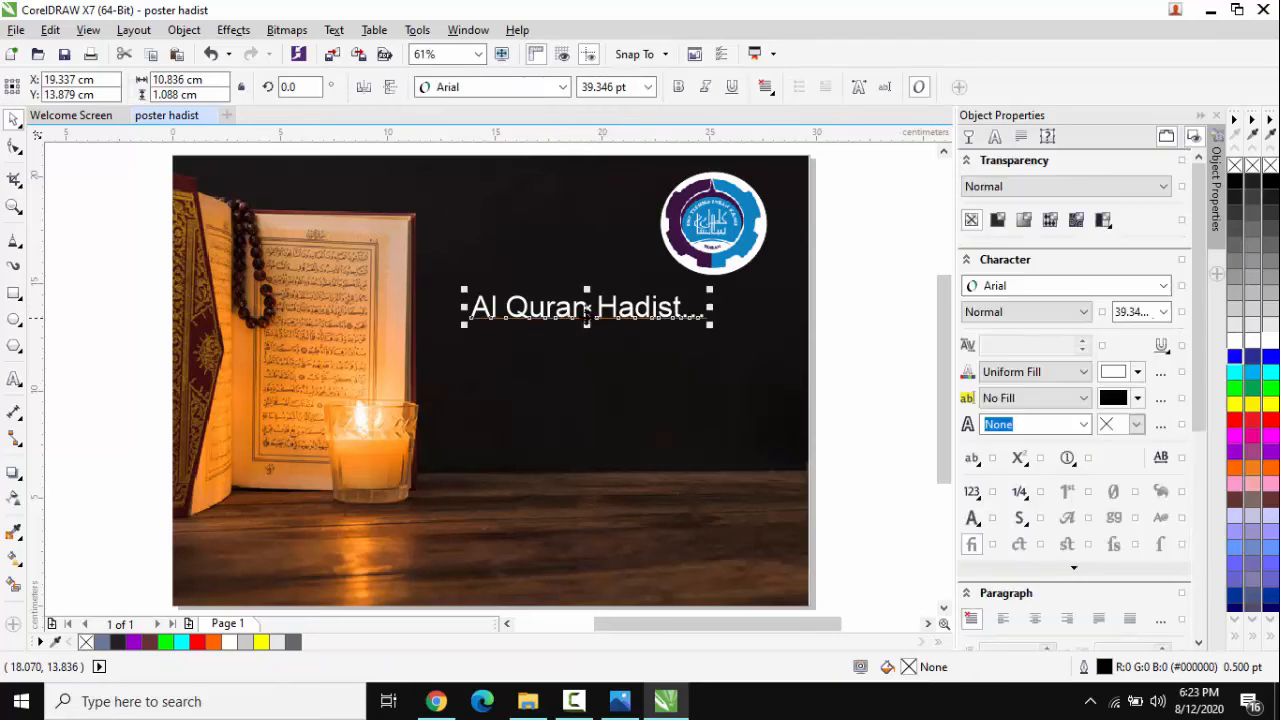
pyautogui.moveTo(580, 312); pyautogui.dragTo(588, 319)
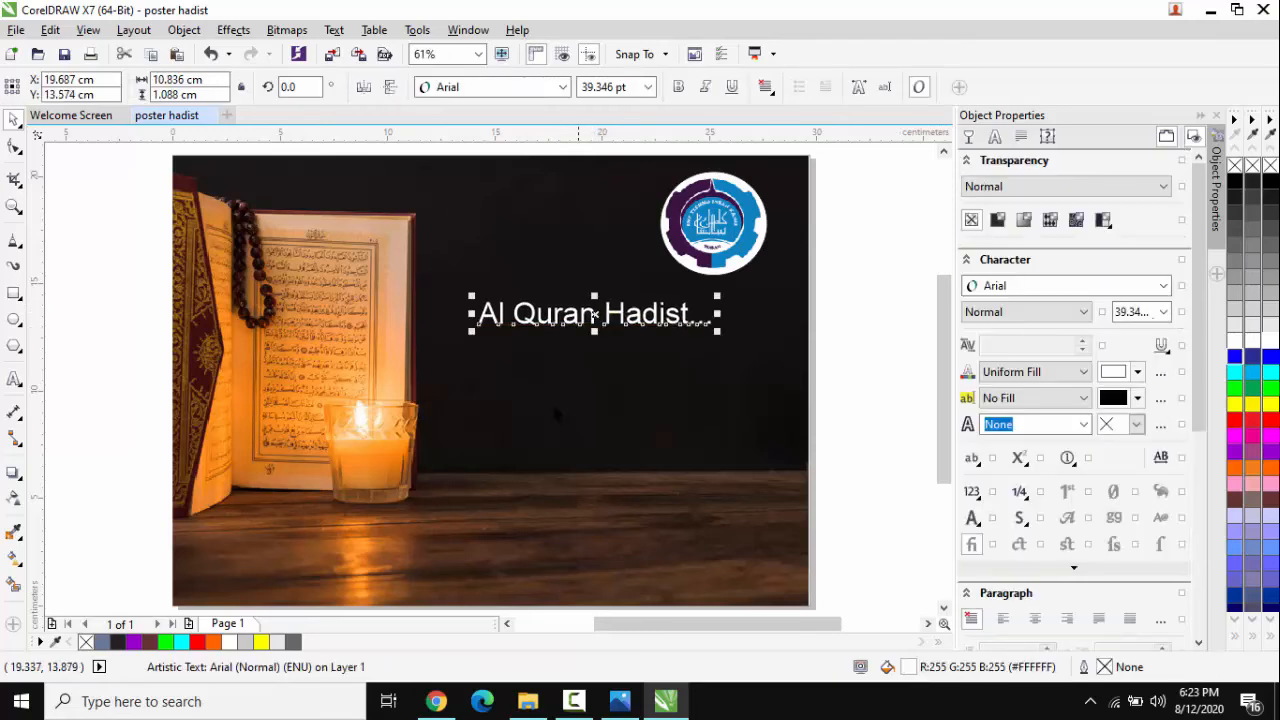
# Add a 24 pt artistic text line with "Nama :" and the author's name over the wooden table, colour it white and deselect it
pyautogui.click(14, 380)
pyautogui.click(526, 527)
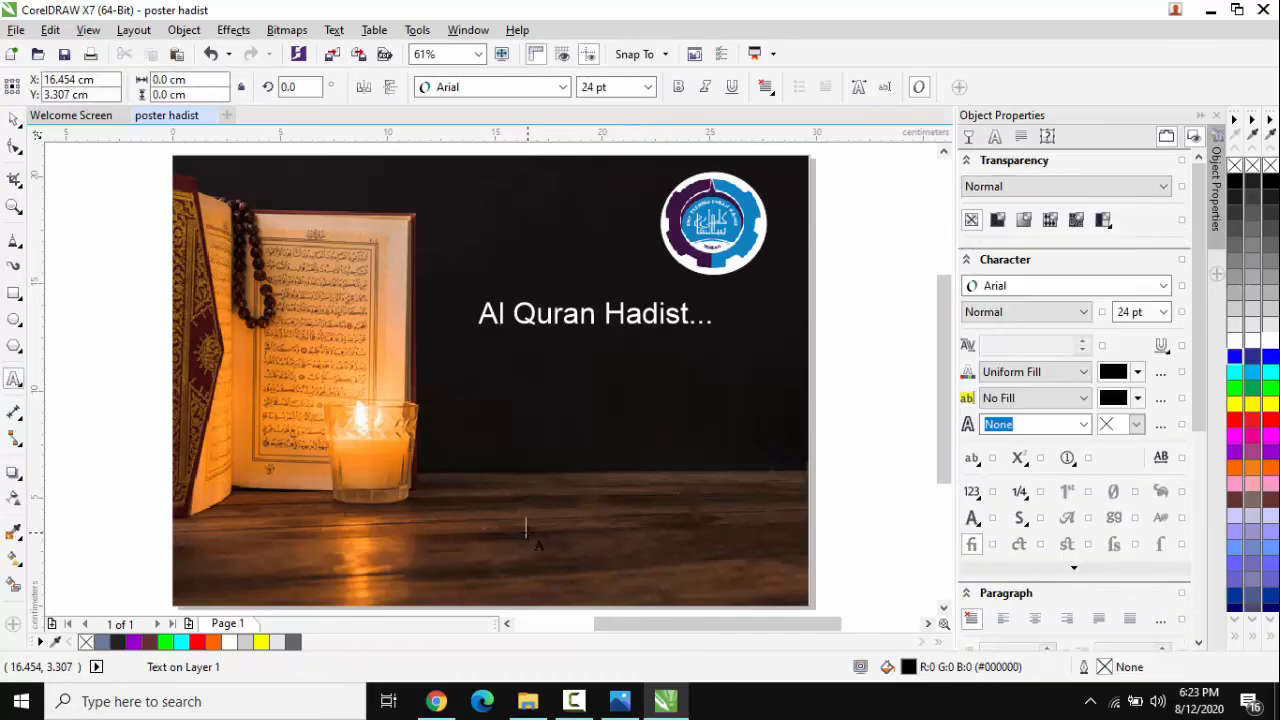
pyautogui.write('Nama : Ust Arif')
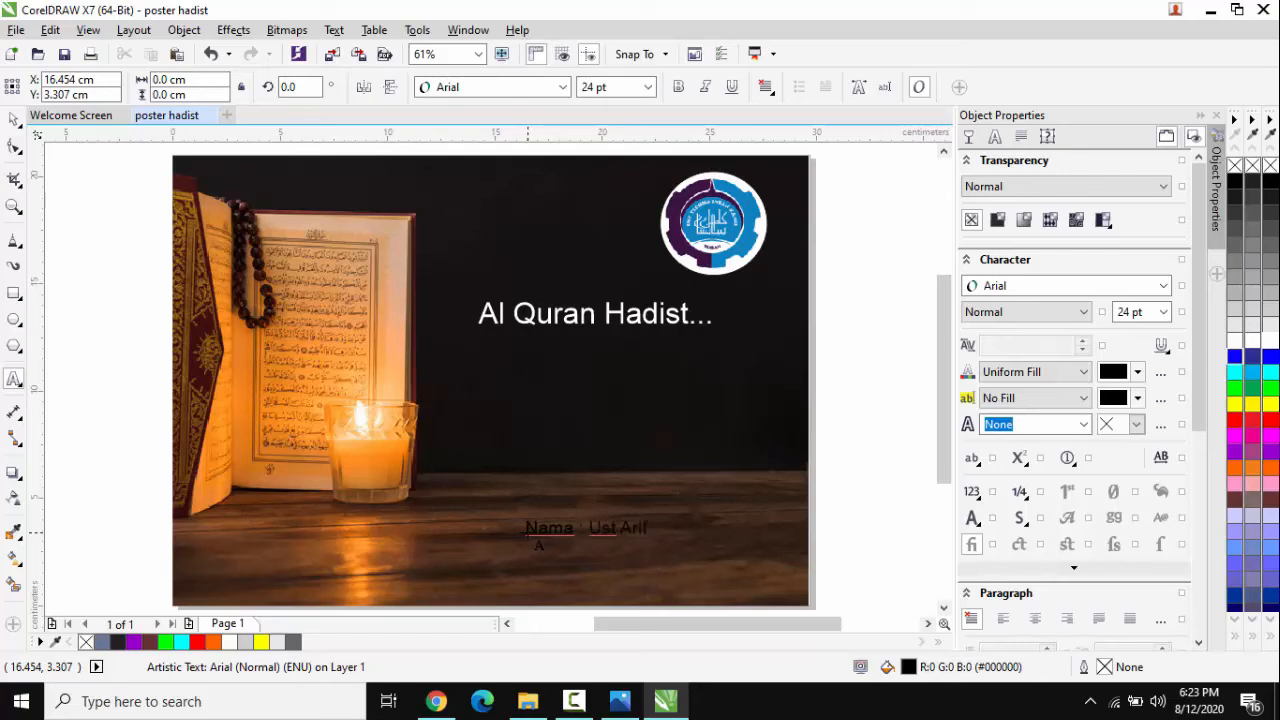
pyautogui.hotkey('ctrl', 'a')
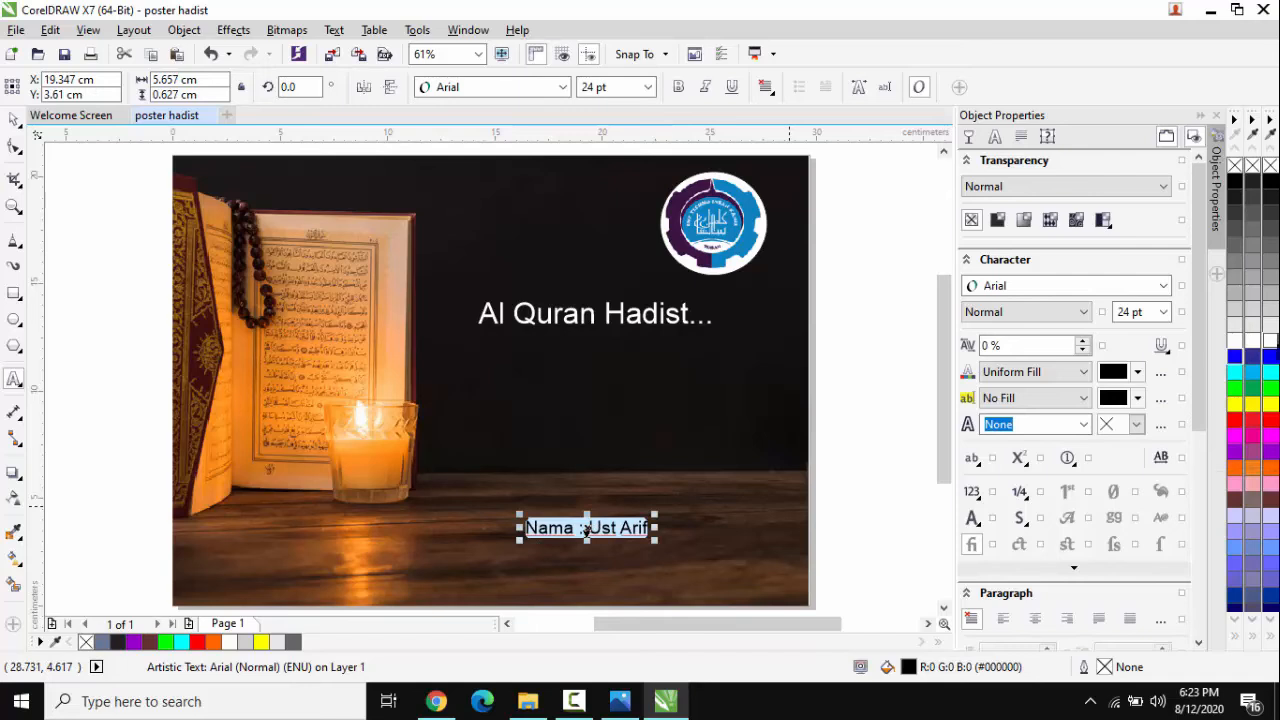
pyautogui.click(1270, 341)
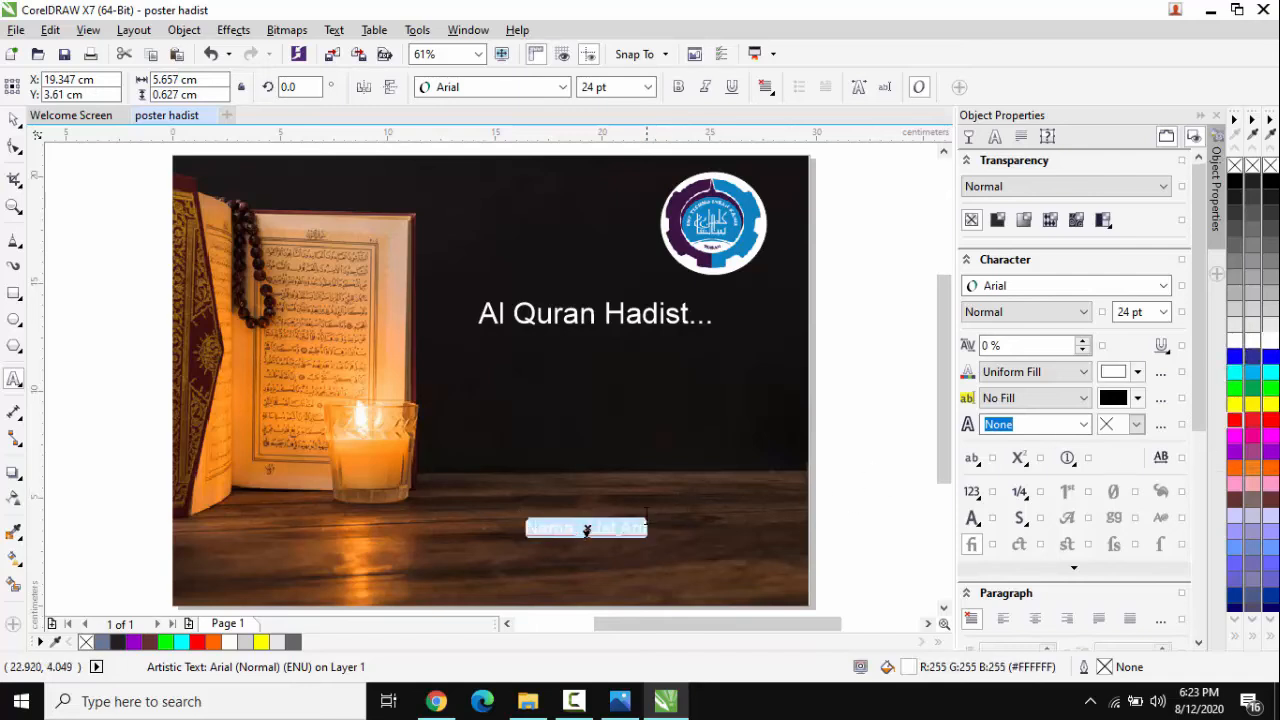
pyautogui.click(14, 121)
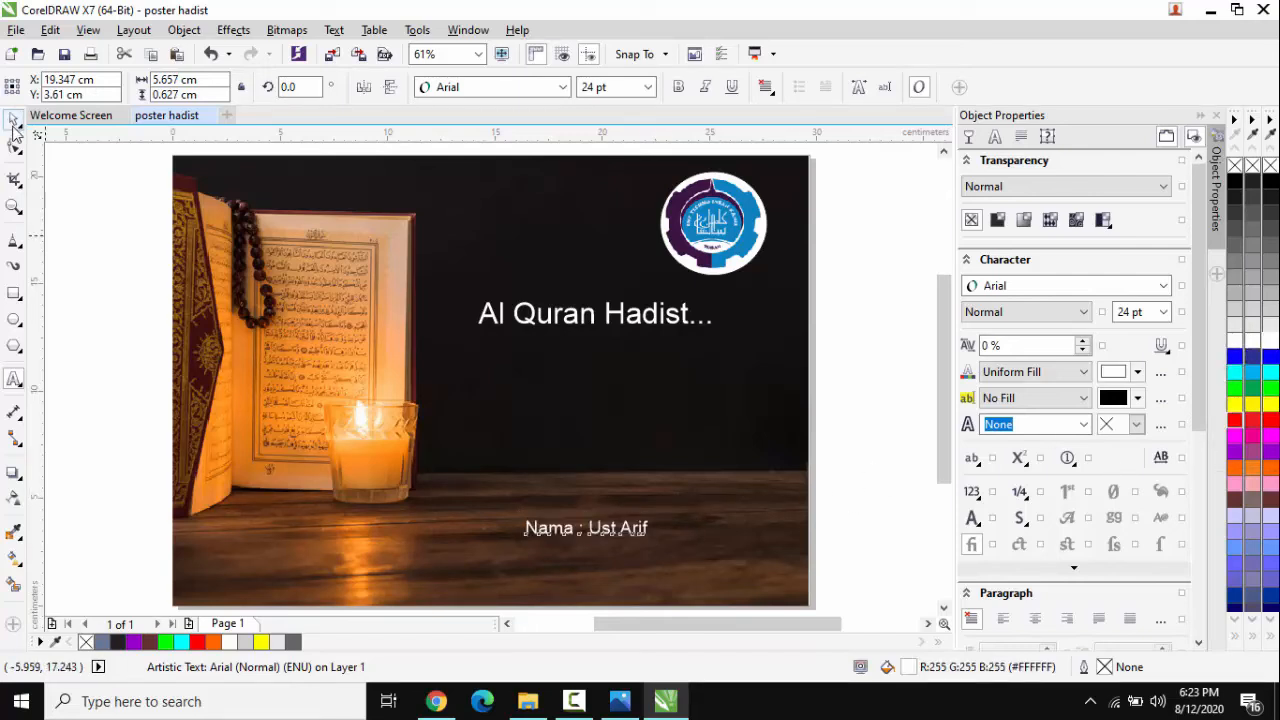
pyautogui.click(69, 211)
# Enlarge the name line to about 42 pt and shift it slightly up and to the right on the wooden table
pyautogui.click(592, 527)
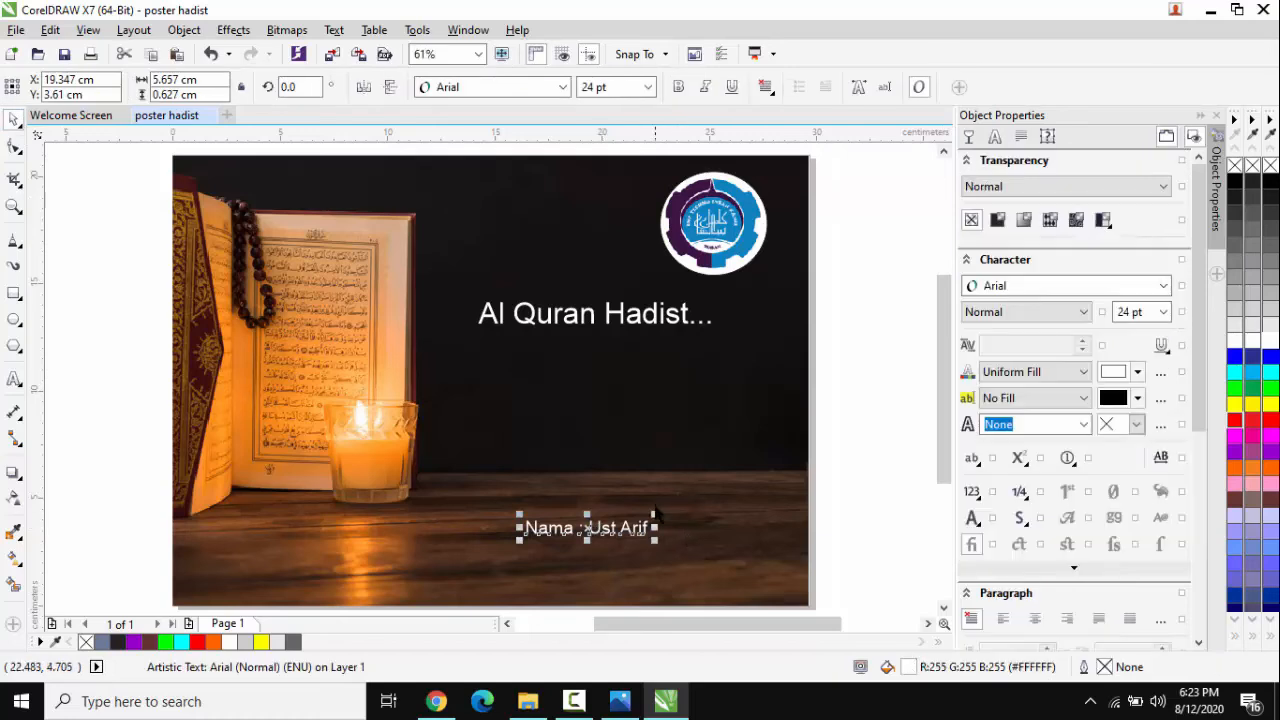
pyautogui.moveTo(653, 513); pyautogui.dragTo(745, 474)
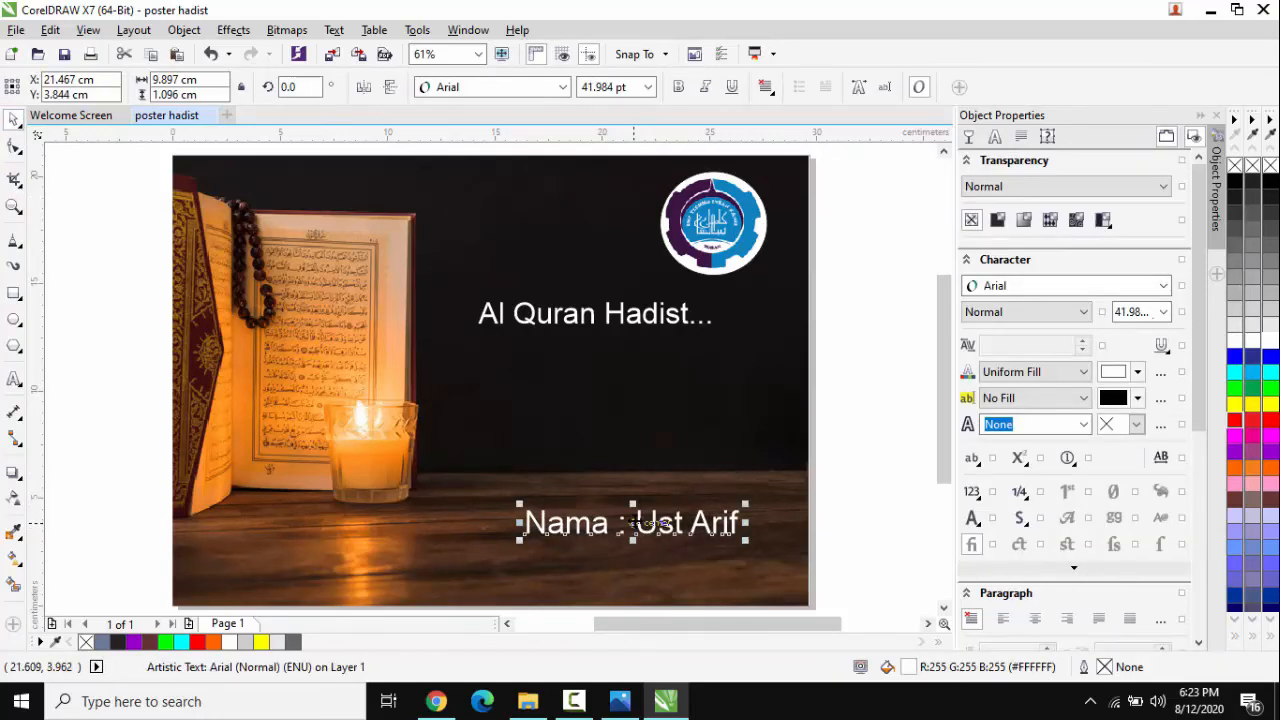
pyautogui.moveTo(632, 522); pyautogui.dragTo(651, 516)
pyautogui.click(600, 553)
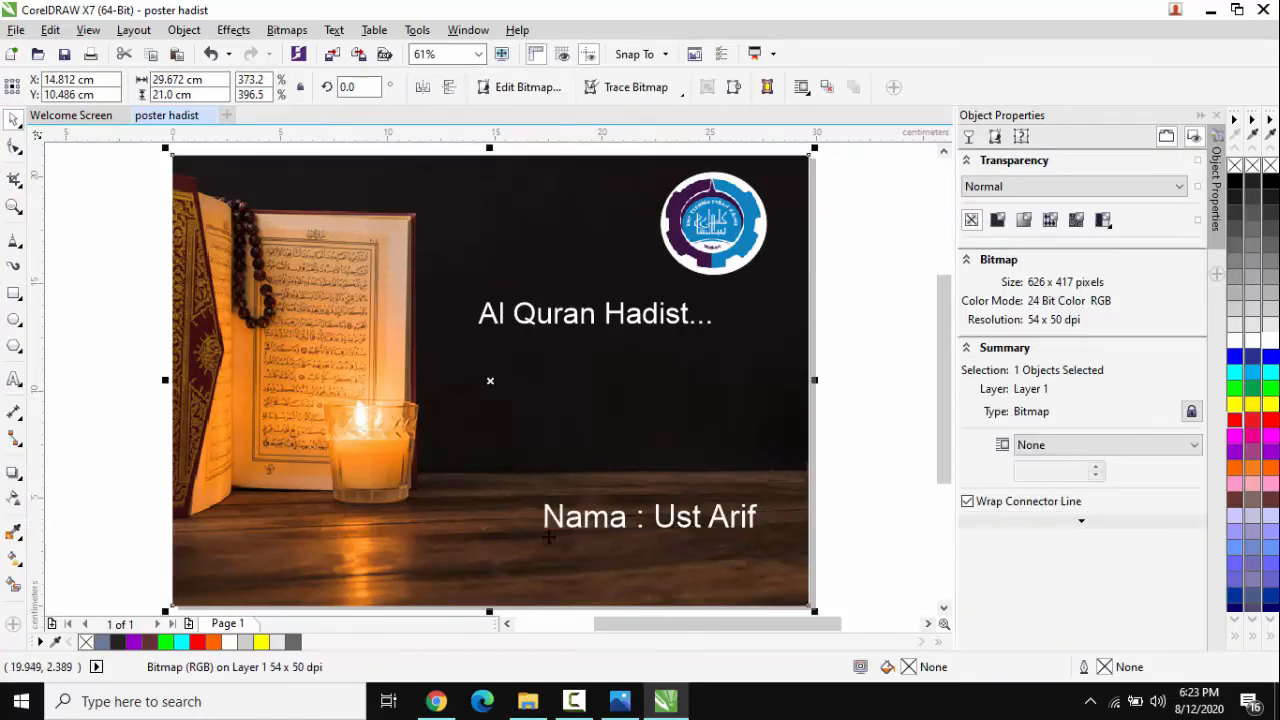
# Duplicate the name line just below the original on the wooden table and replace the copy's text with "Kelas :"
pyautogui.click(585, 533)
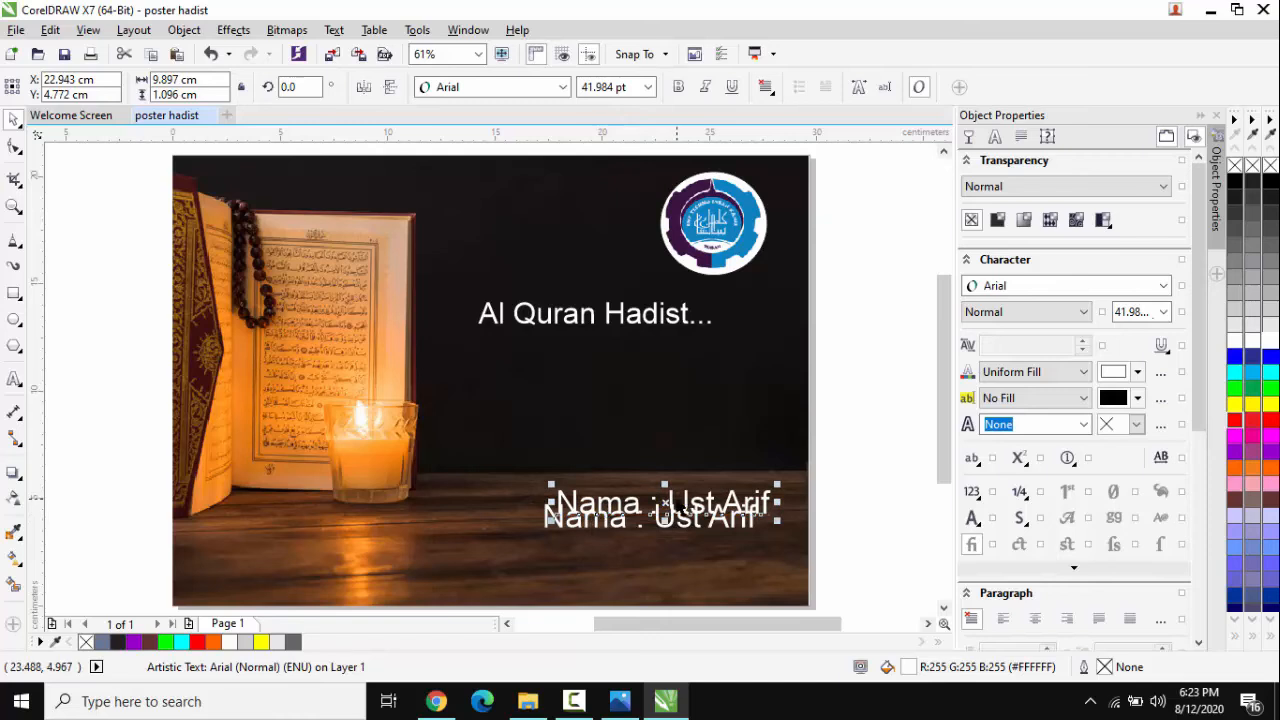
pyautogui.moveTo(682, 505); pyautogui.dragTo(686, 560)
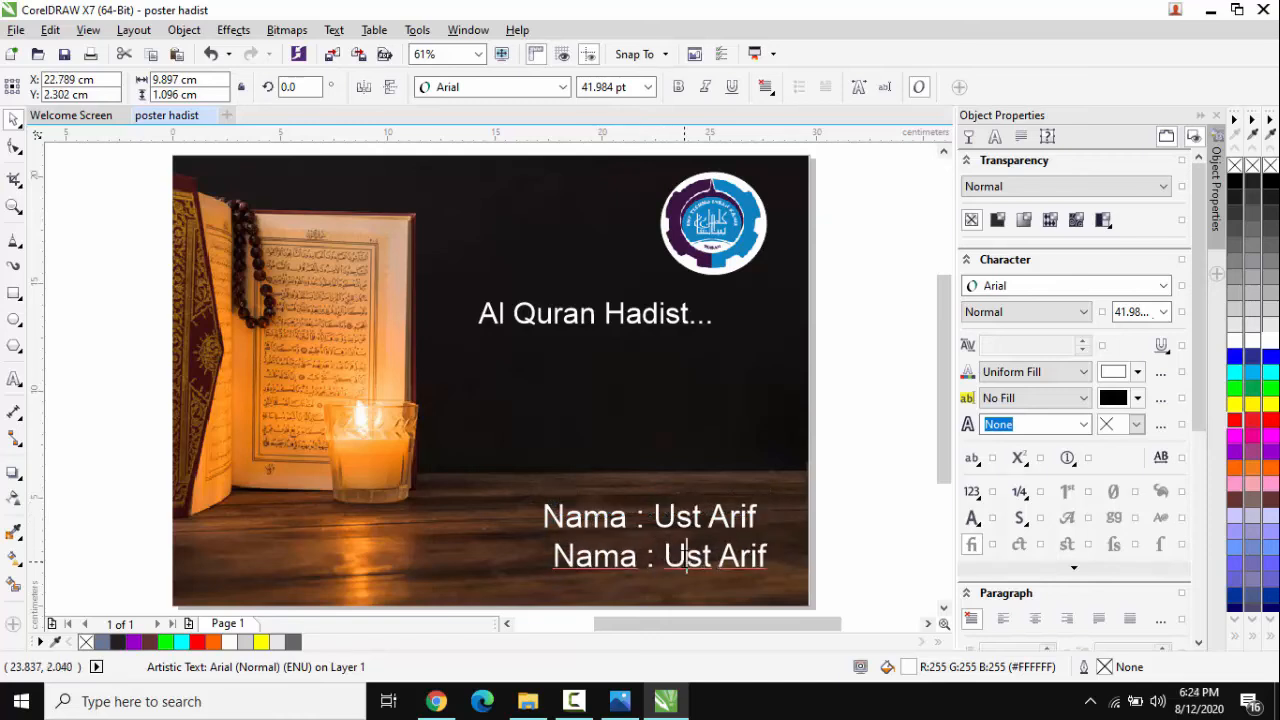
pyautogui.press('F8')
pyautogui.click(686, 557)
pyautogui.hotkey('ctrl', 'a')
pyautogui.write('Kelas')
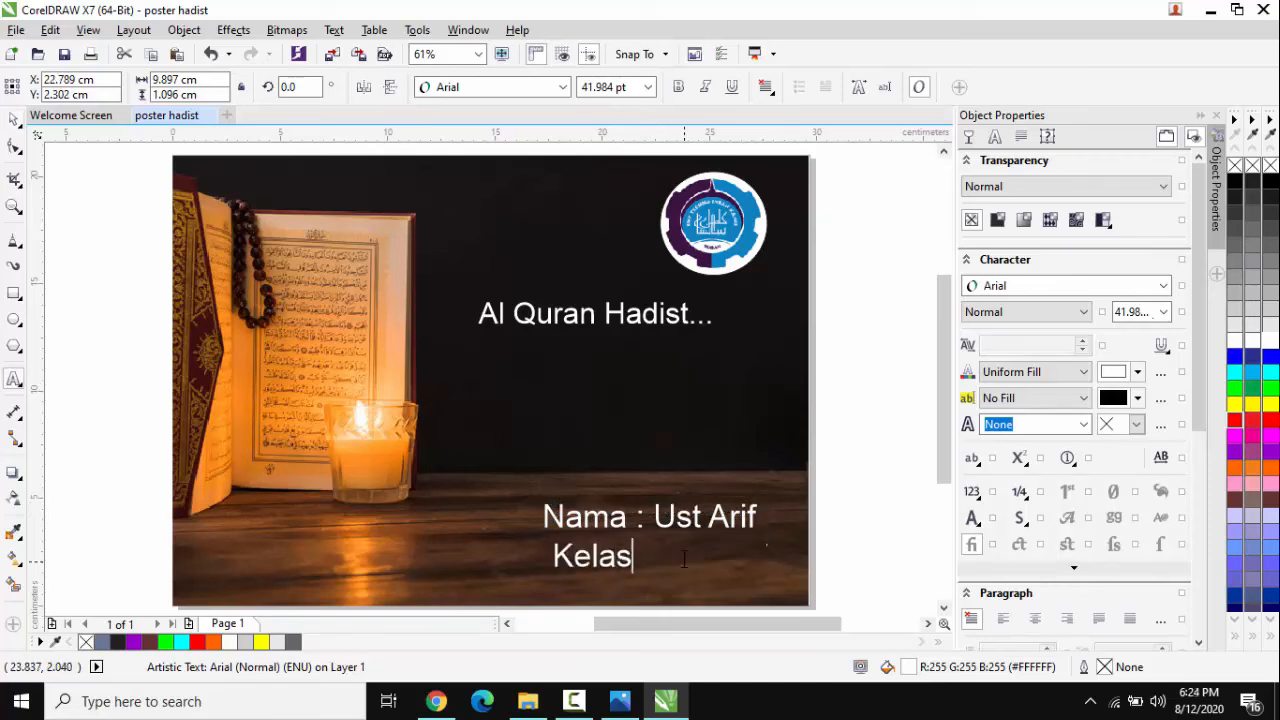
pyautogui.write(' :')
pyautogui.click(14, 119)
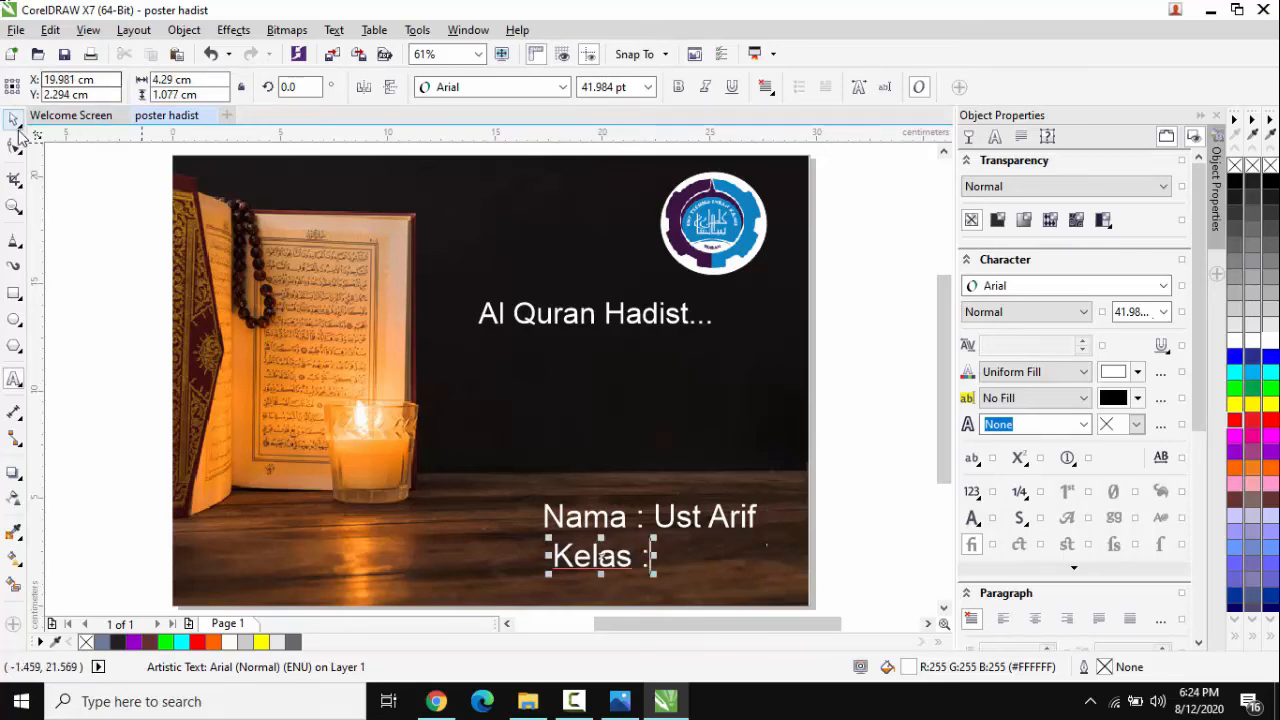
# Move the "Kelas :" line to about X 19.5 cm, Y 2.2 cm so it aligns under the name line, and deselect it
pyautogui.click(146, 218)
pyautogui.click(604, 558)
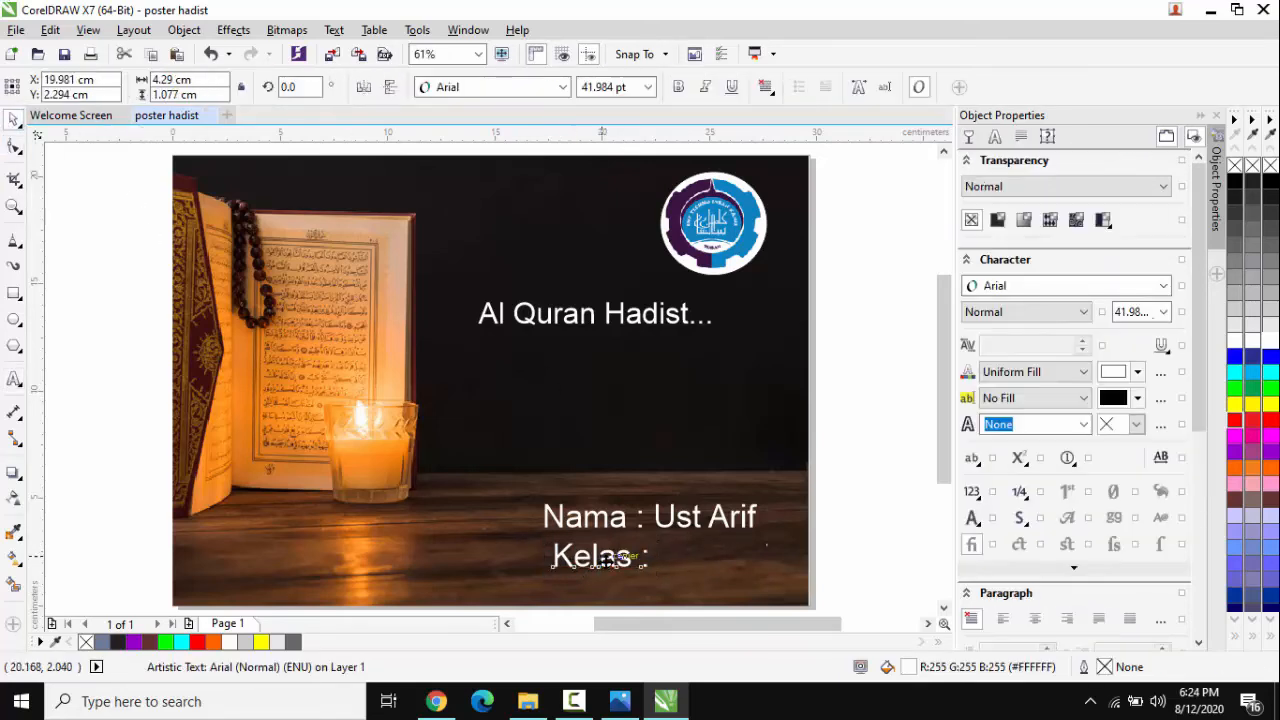
pyautogui.moveTo(604, 558); pyautogui.dragTo(594, 556)
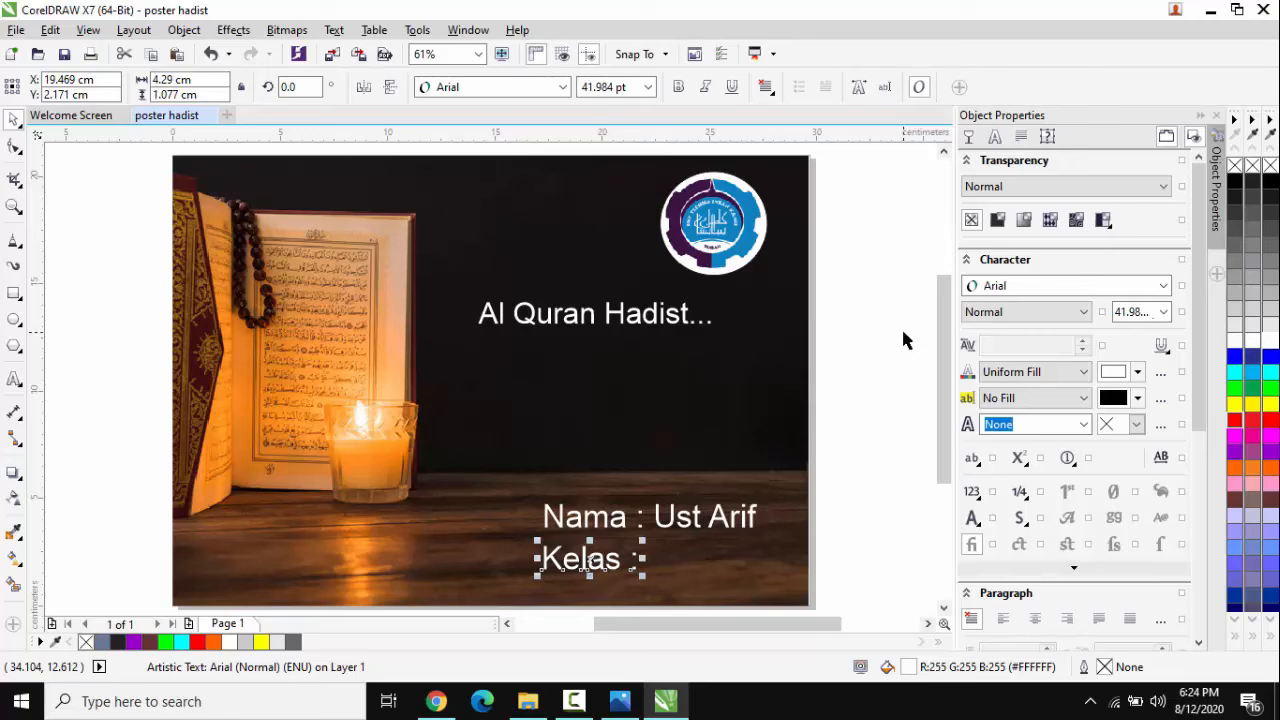
pyautogui.click(885, 292)
pyautogui.click(540, 318)
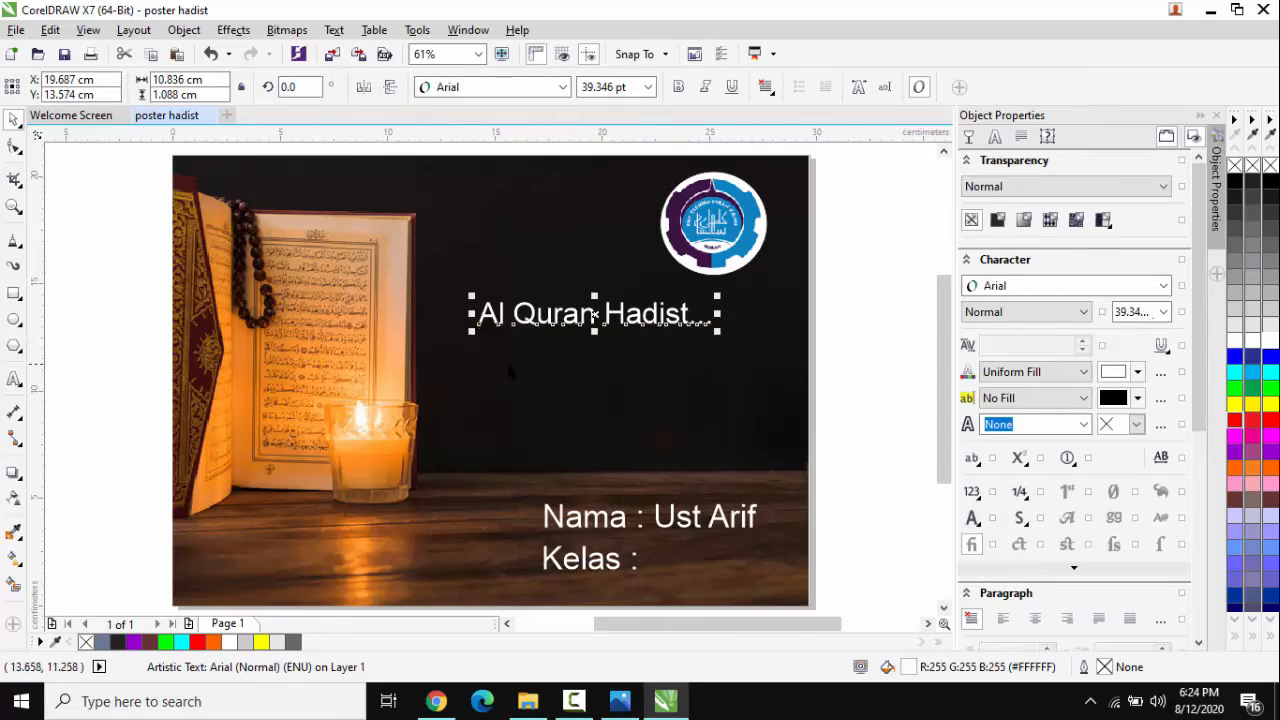
pyautogui.click(903, 334)
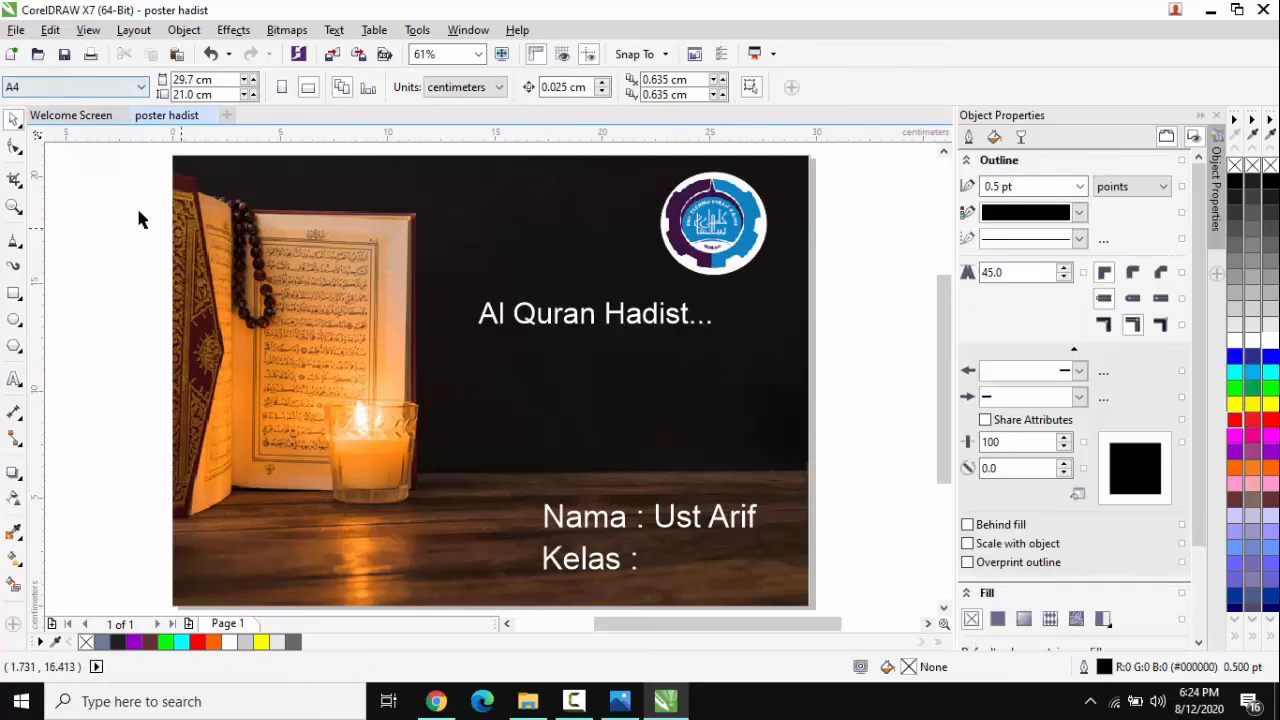
pyautogui.scroll(-2, 600, 378)
pyautogui.scroll(2, 640, 388)
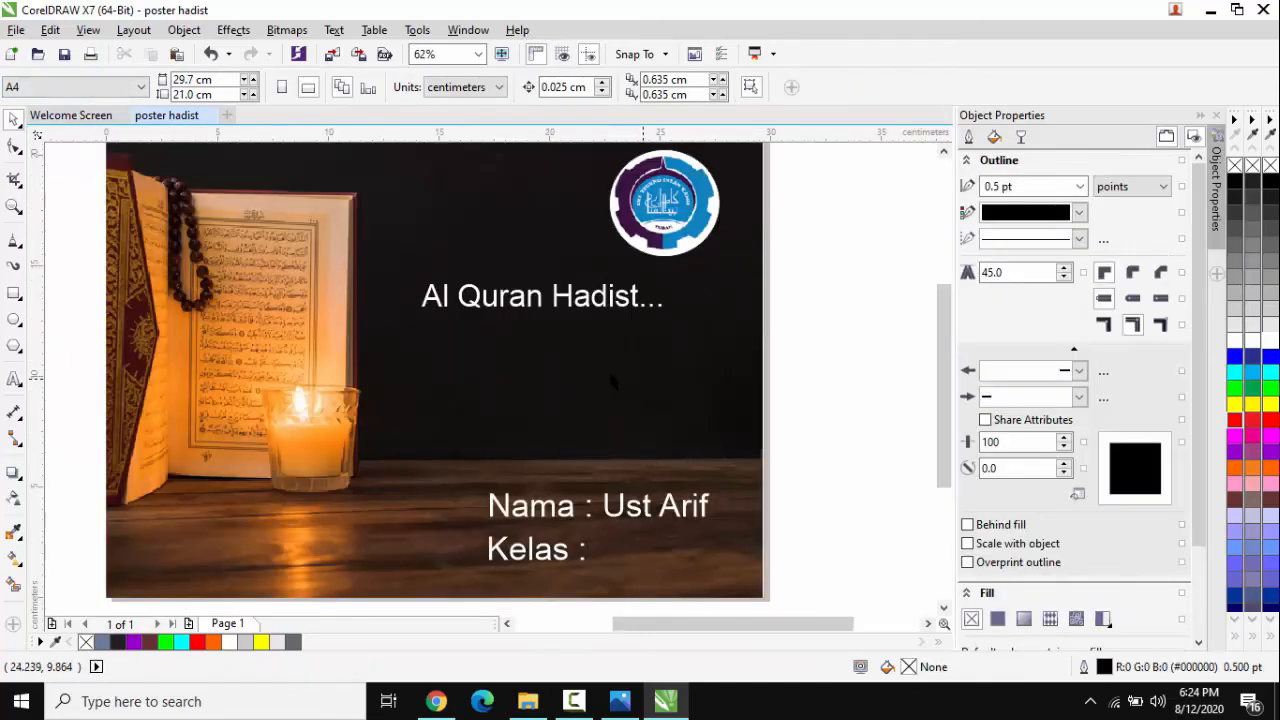
pyautogui.scroll(-2, 408, 299)
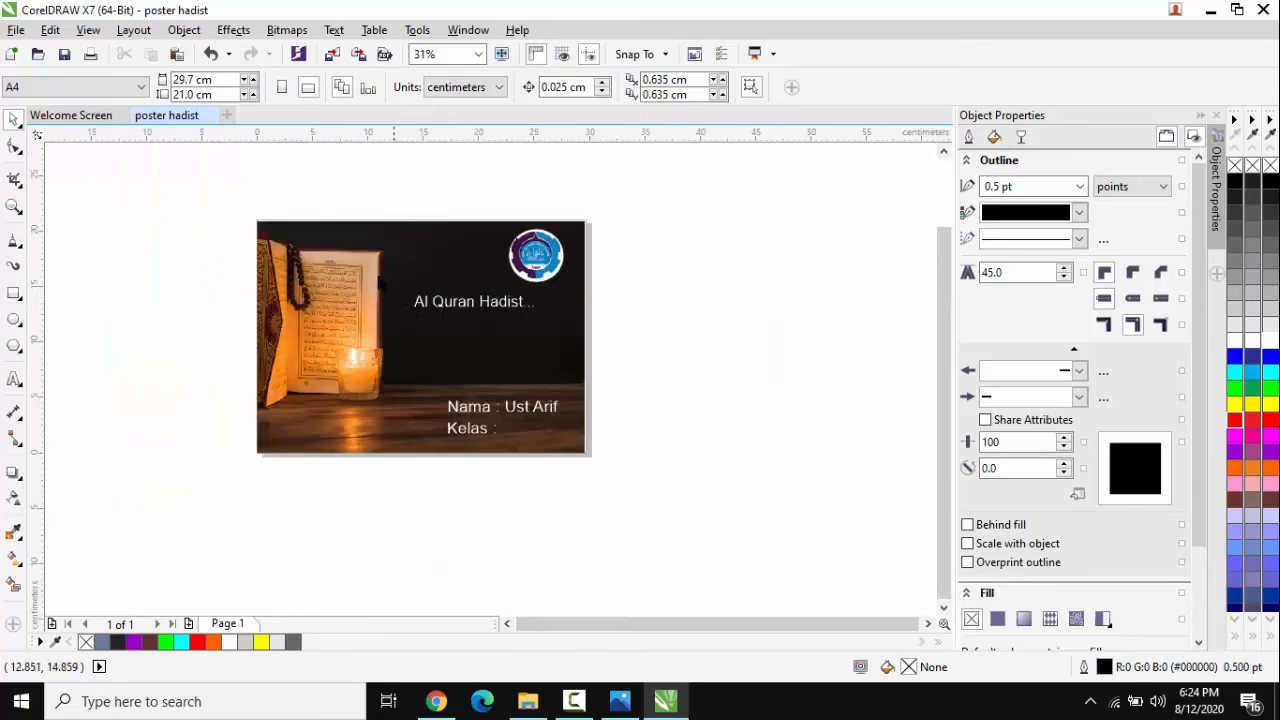
# Save the drawing as "poster hadist" in the Downloads folder in CDR format, version 17.0
pyautogui.click(16, 30)
pyautogui.press('Escape')
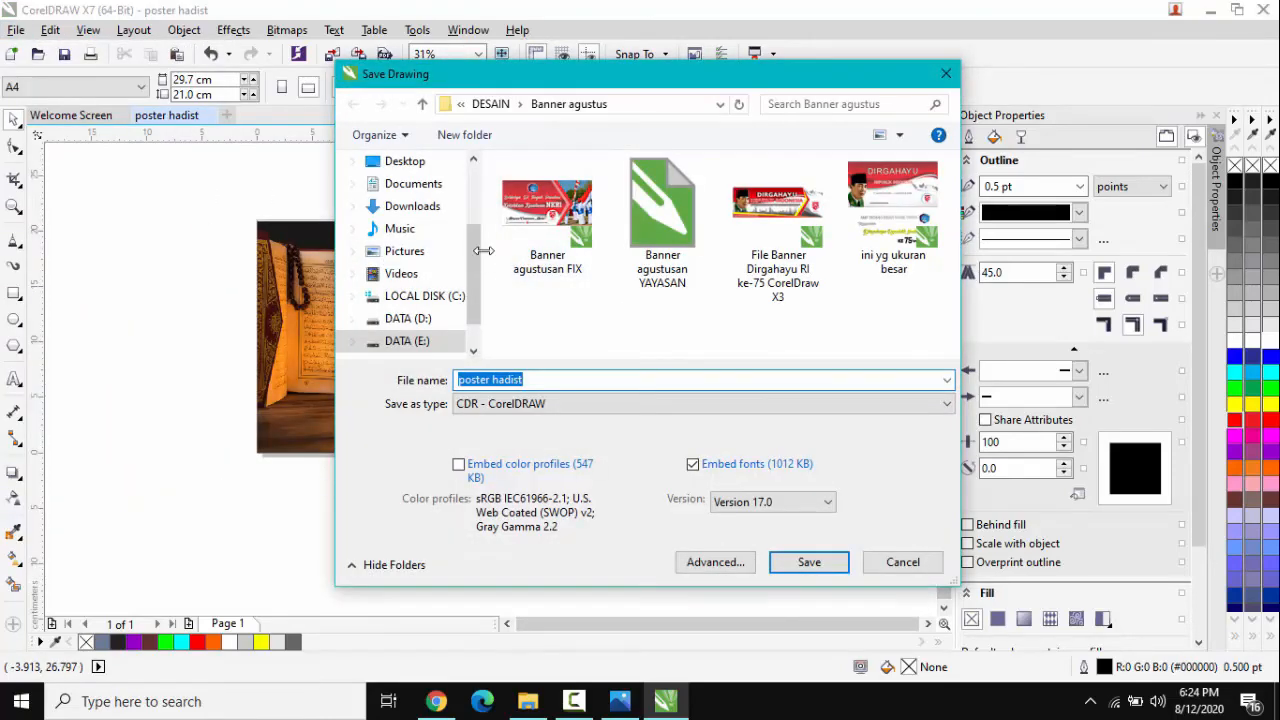
pyautogui.click(405, 206)
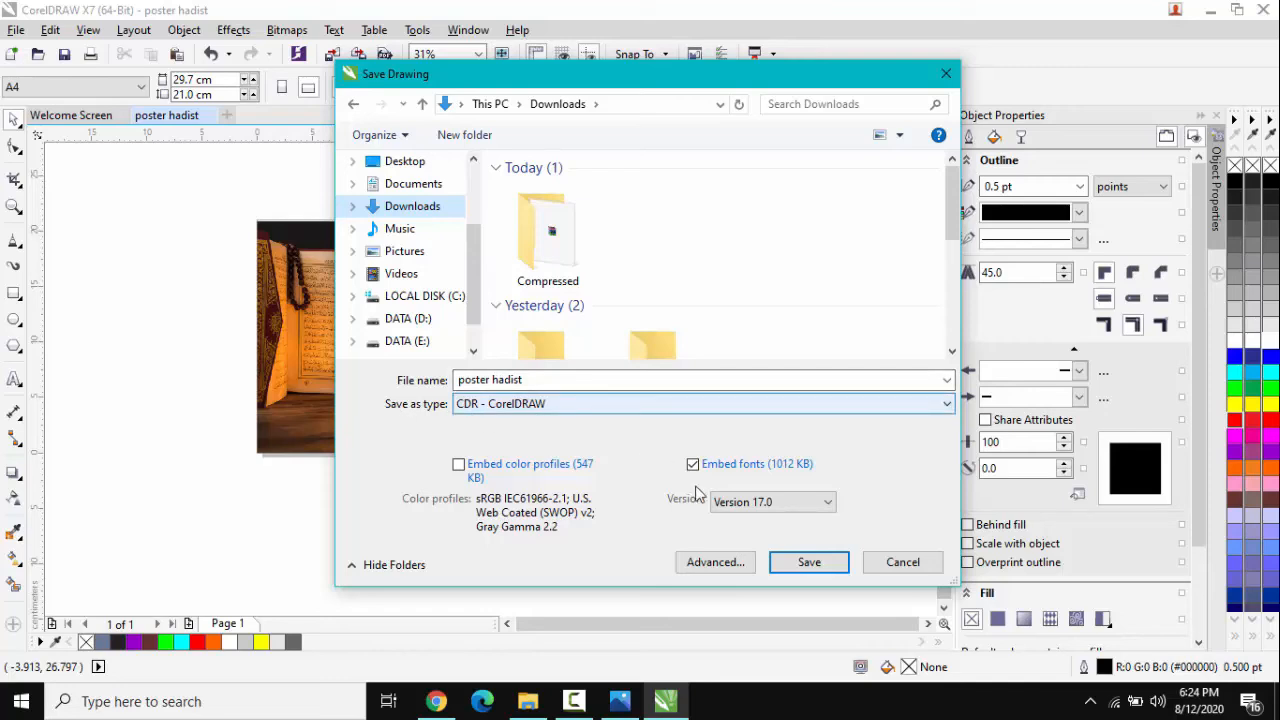
pyautogui.click(808, 564)
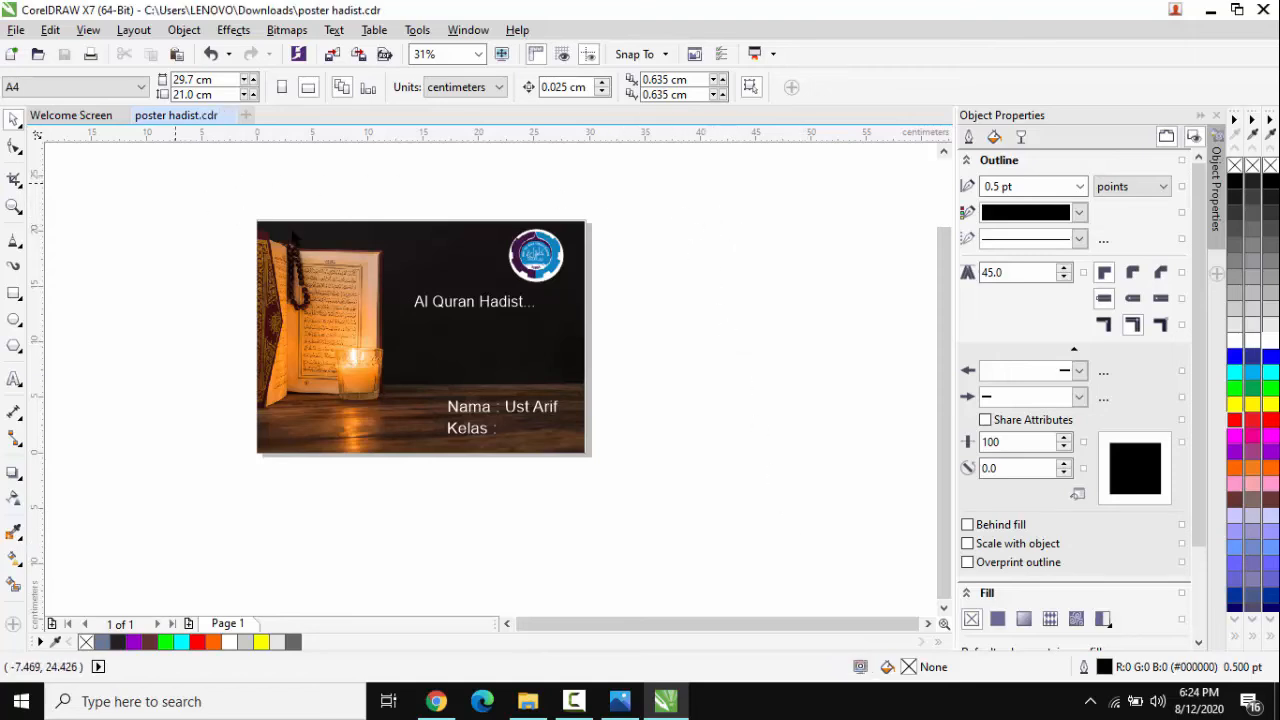
# Export the poster to Downloads as the JPG image "poster hadist" with RGB Color (24-bit) and High quality at 80%
pyautogui.moveTo(174, 190); pyautogui.dragTo(680, 490)
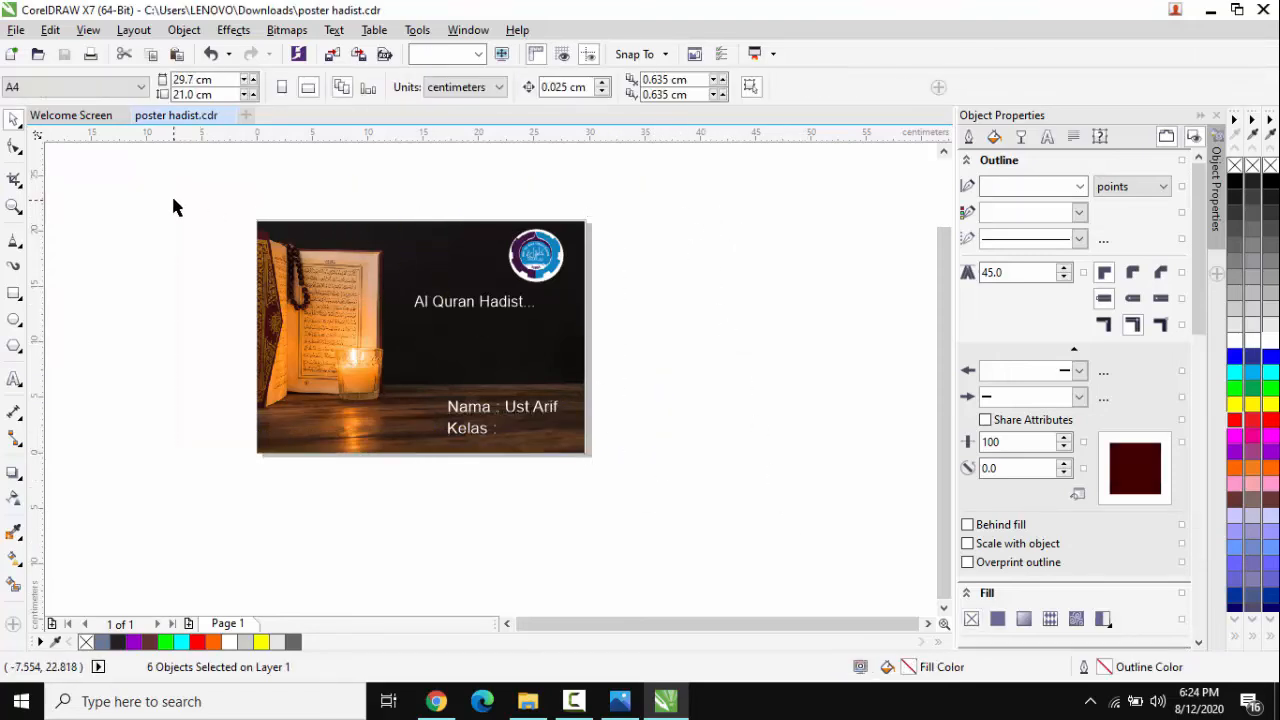
pyautogui.click(145, 167)
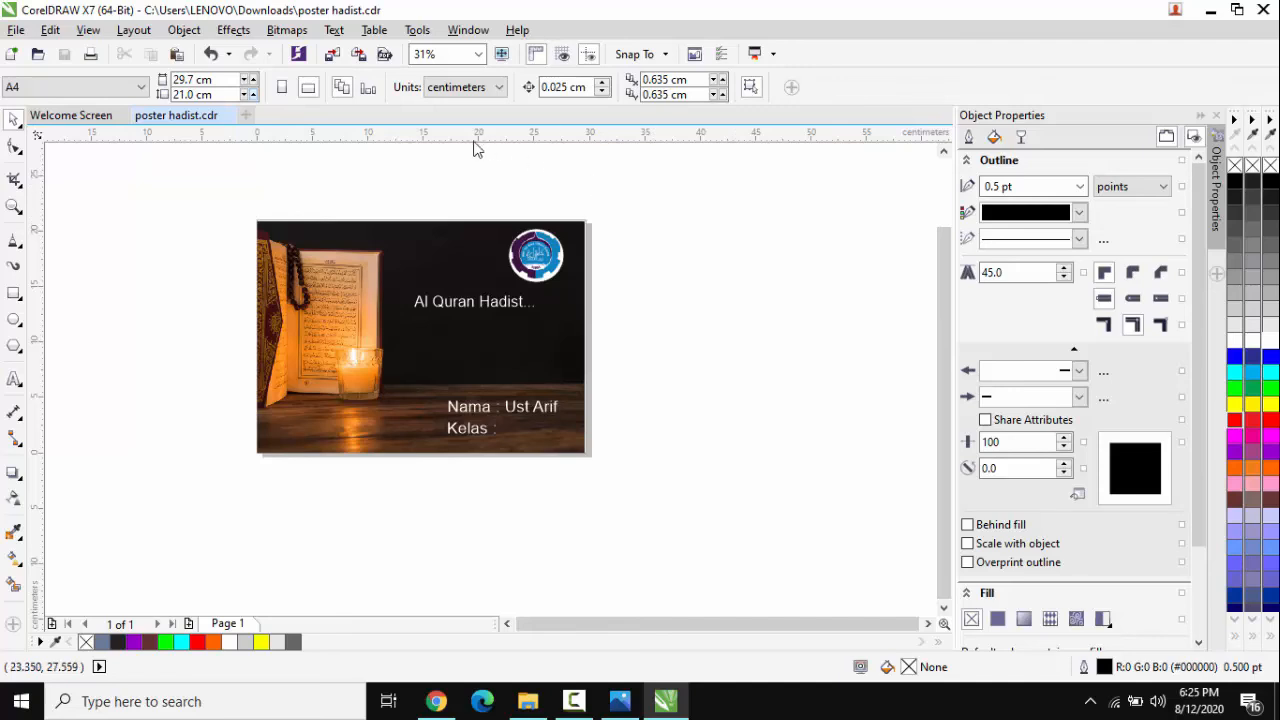
pyautogui.click(362, 58)
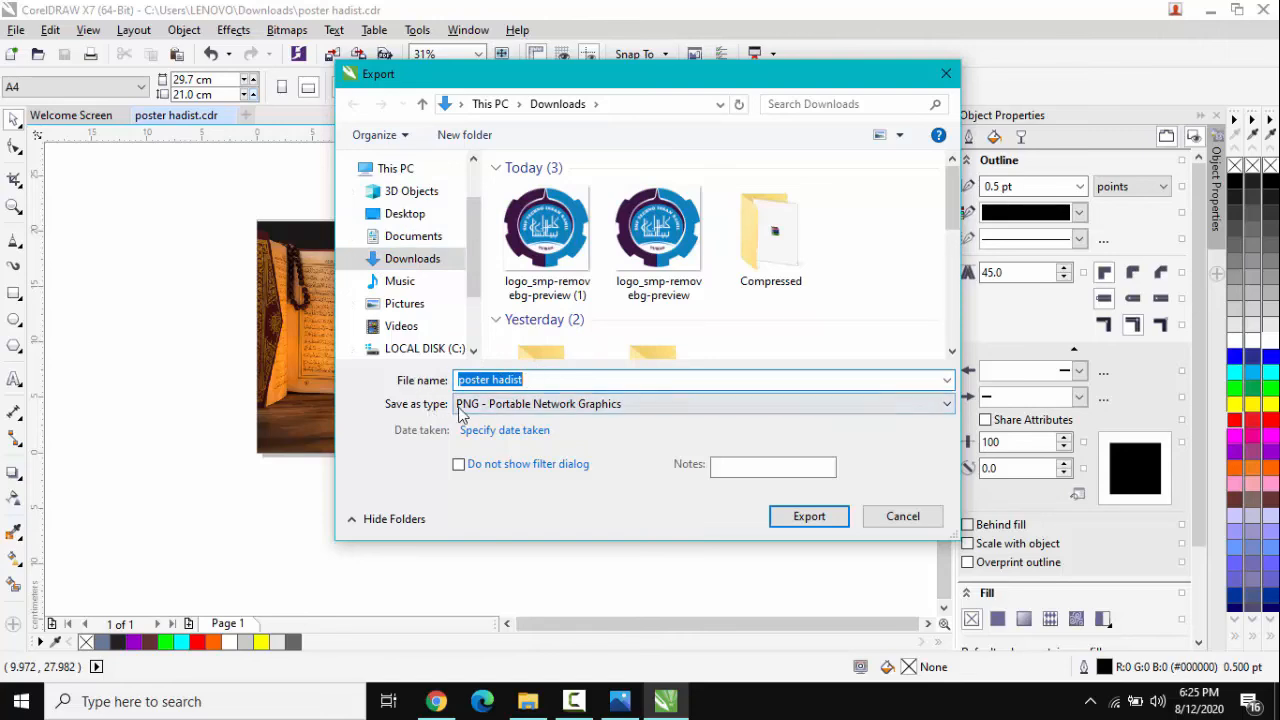
pyautogui.click(528, 404)
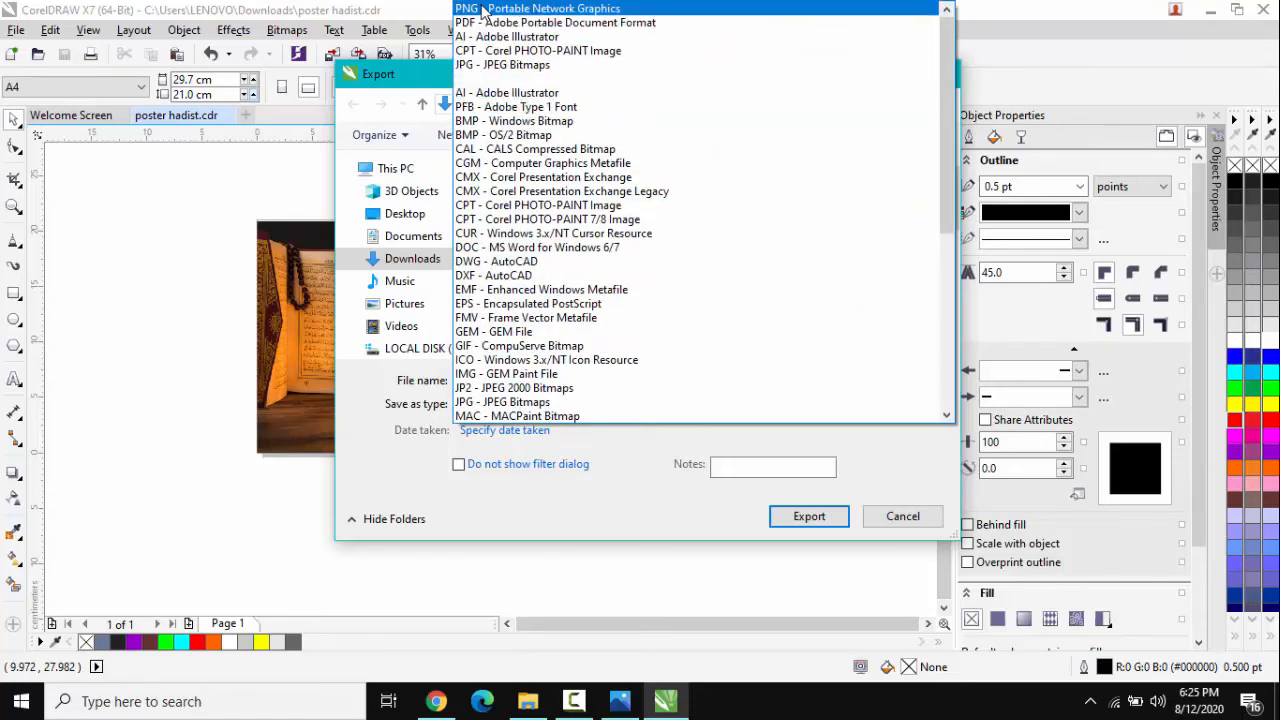
pyautogui.click(508, 66)
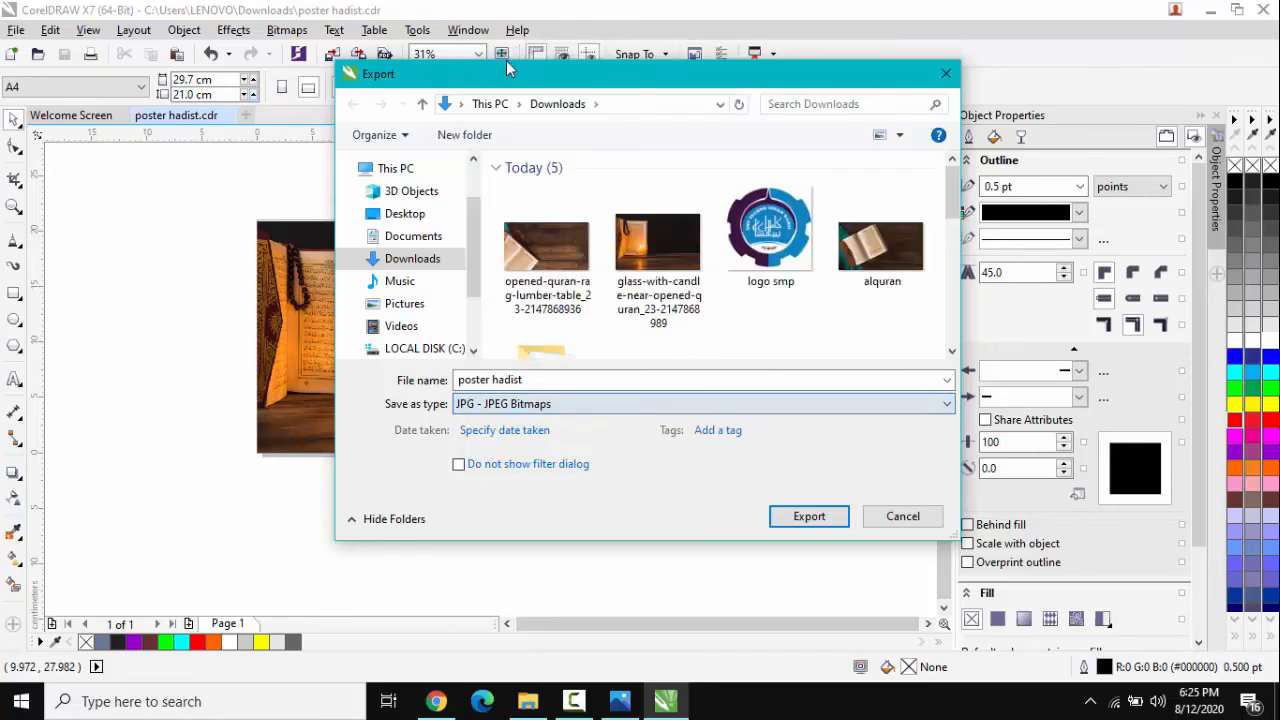
pyautogui.click(811, 517)
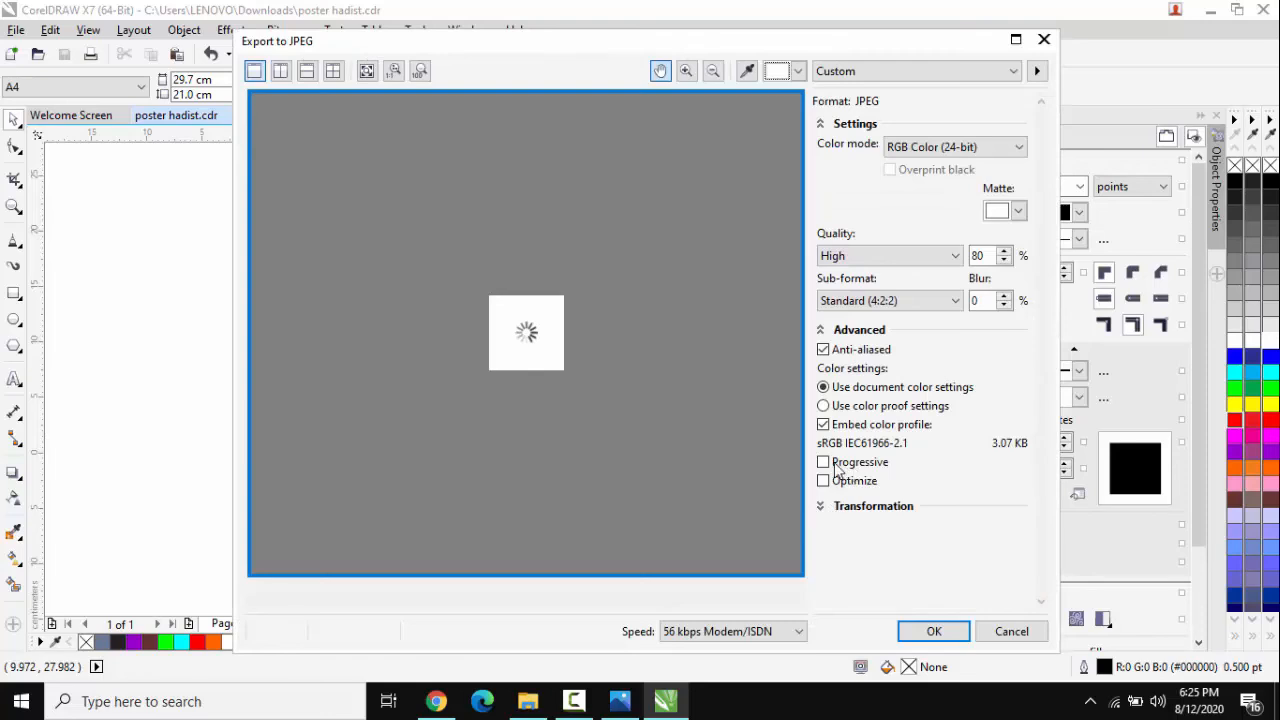
pyautogui.click(930, 632)
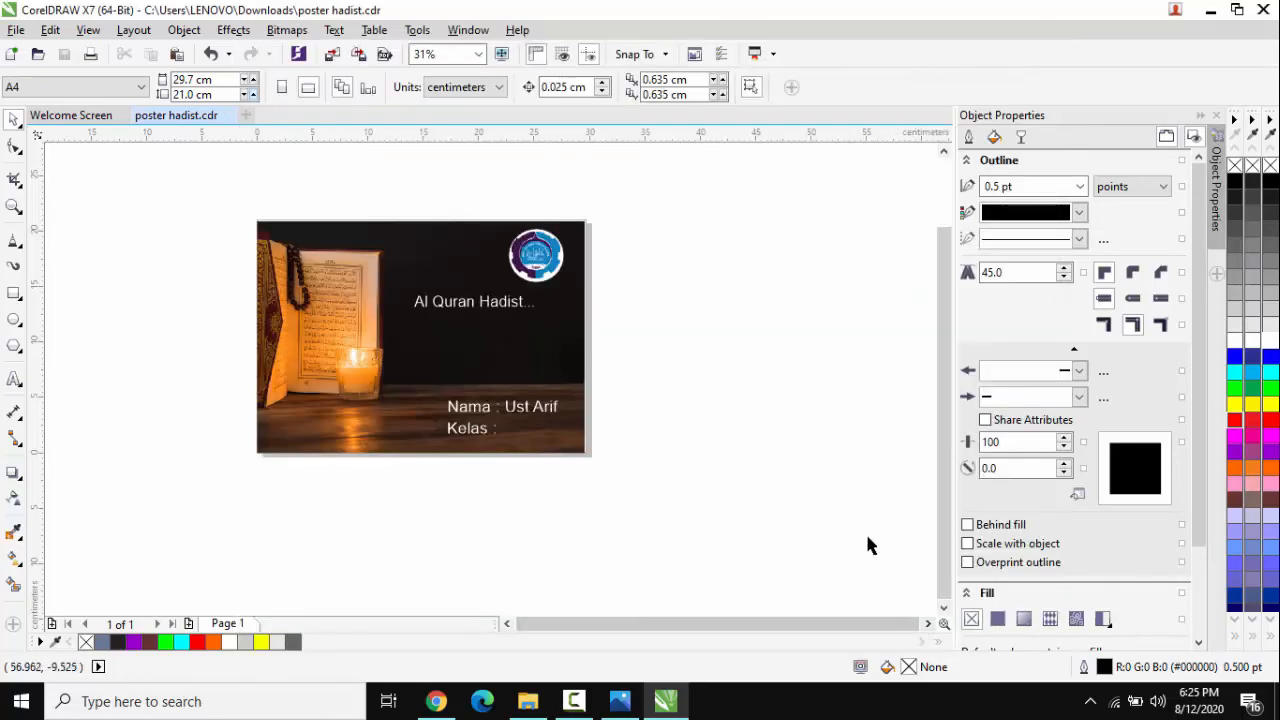
# Switch to File Explorer, refresh the Downloads folder and open the exported "poster hadist" JPG to check it
pyautogui.click(527, 701)
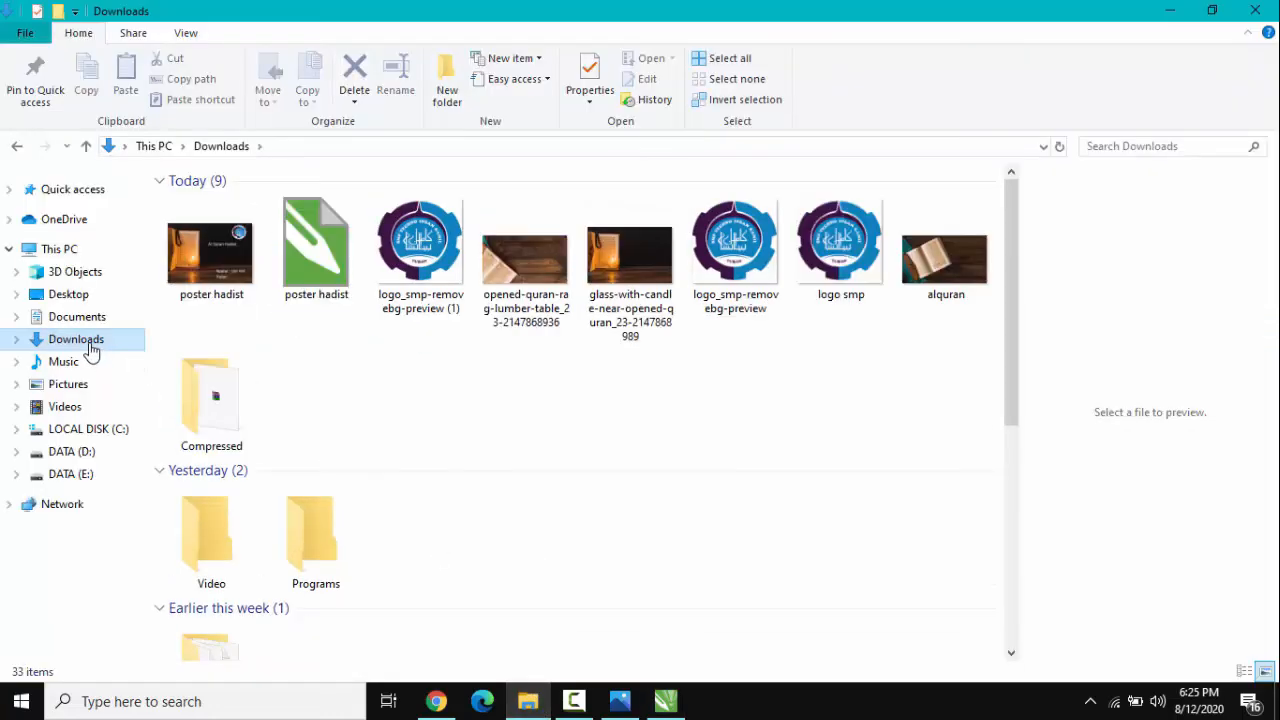
pyautogui.rightClick(431, 417)
pyautogui.click(500, 226)
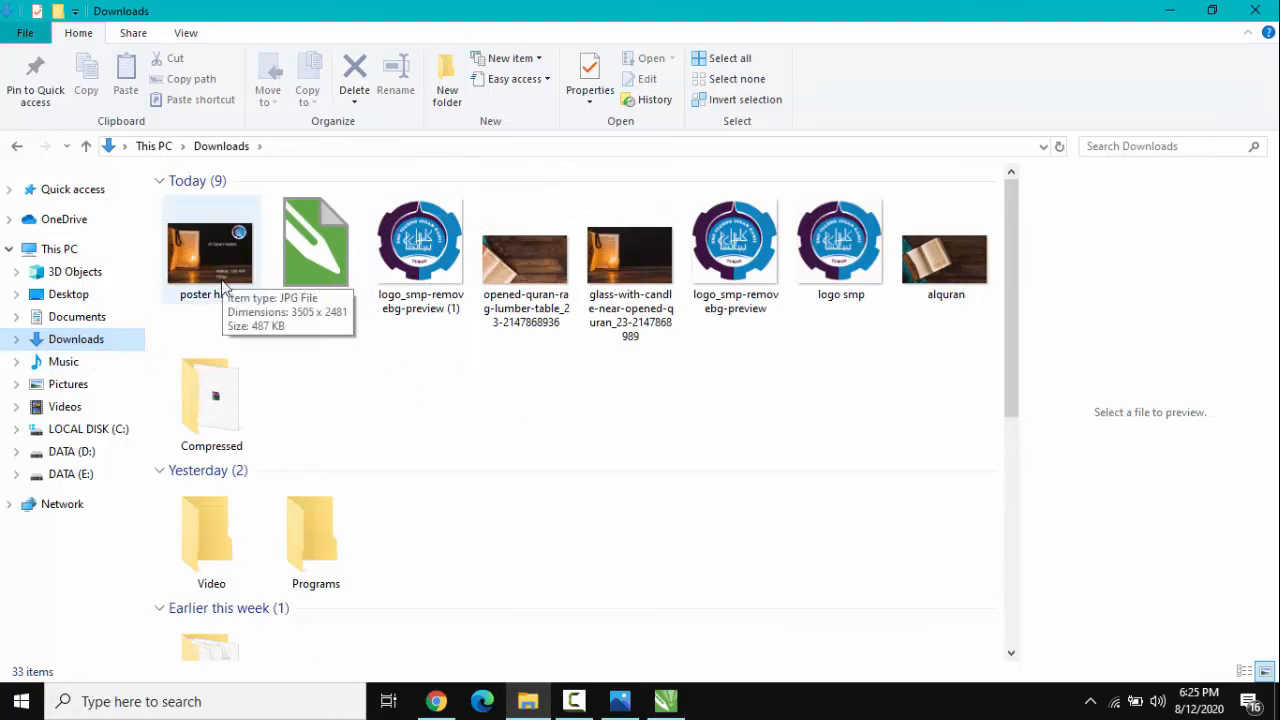
pyautogui.click(204, 251)
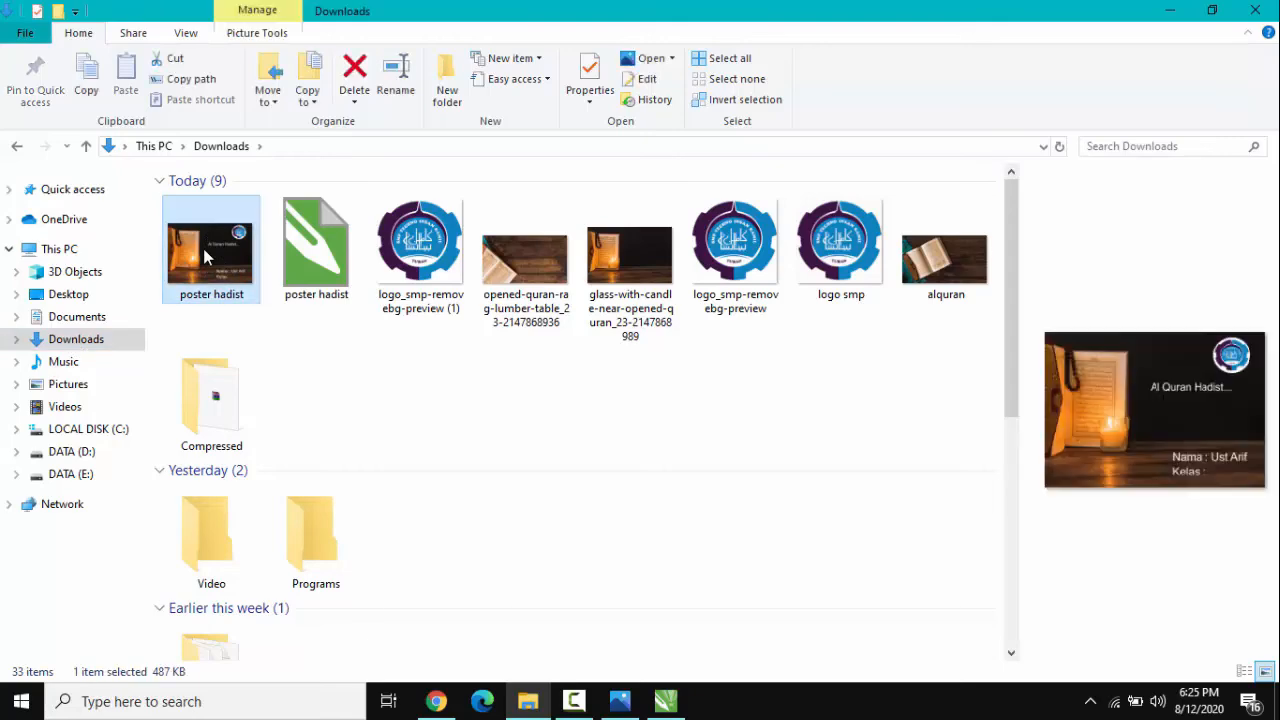
pyautogui.doubleClick(204, 258)
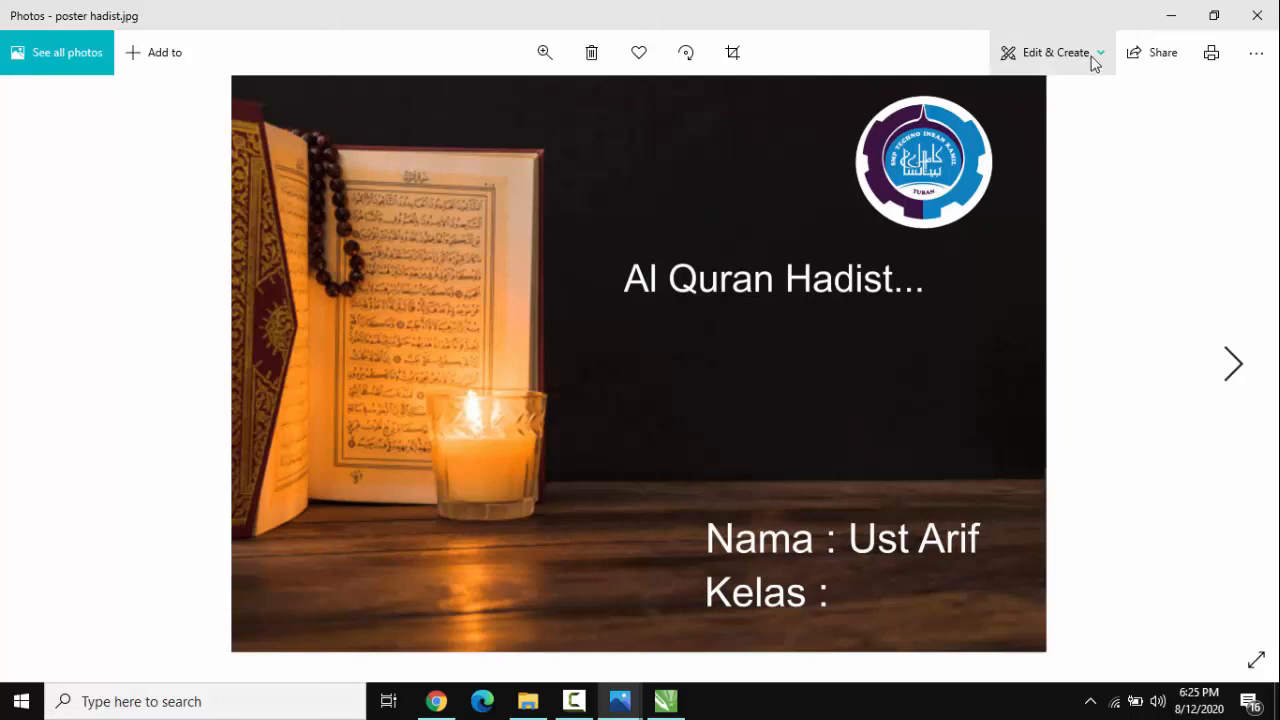
# View the crop and rotate editor for the poster image and close Photos without saving
pyautogui.click(1093, 60)
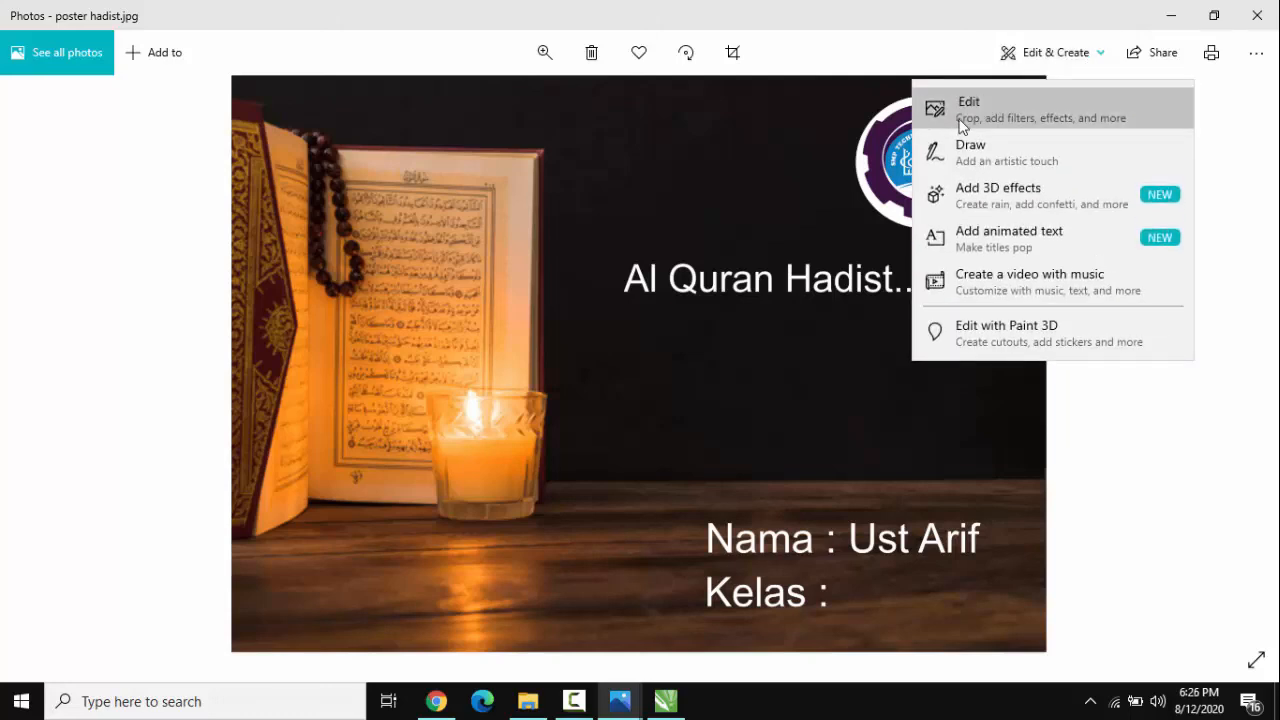
pyautogui.click(964, 118)
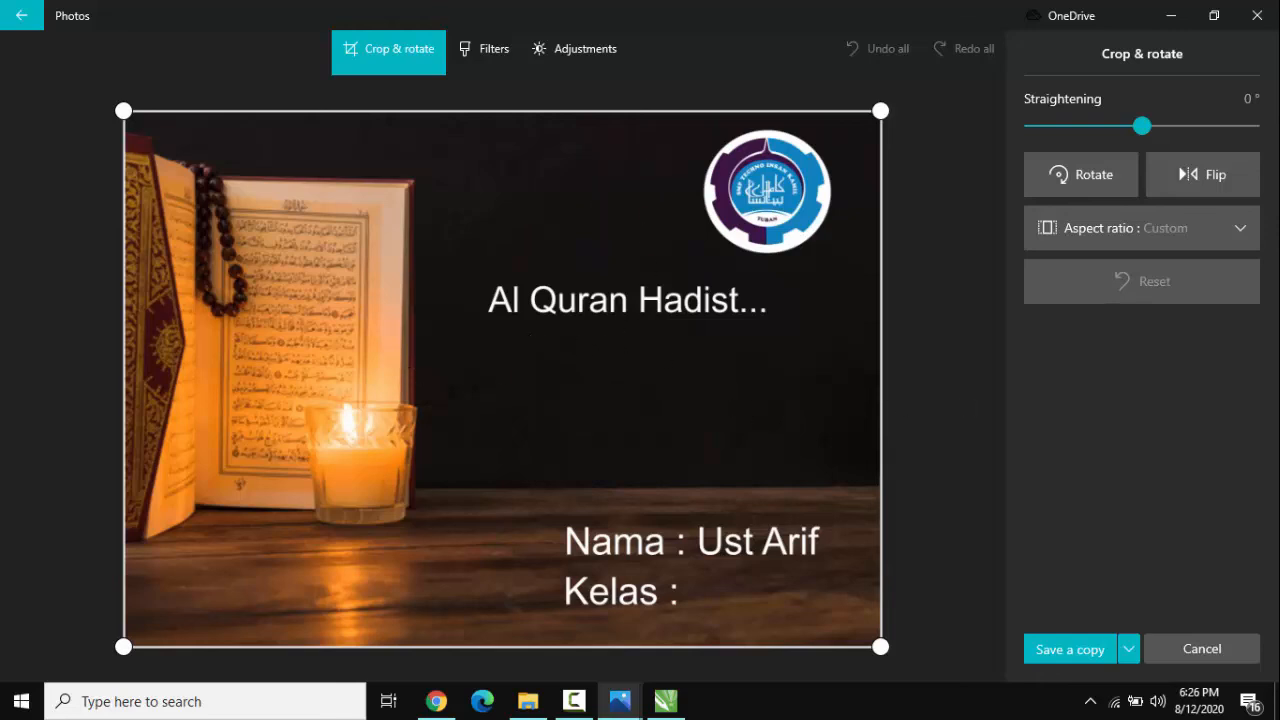
pyautogui.click(1257, 15)
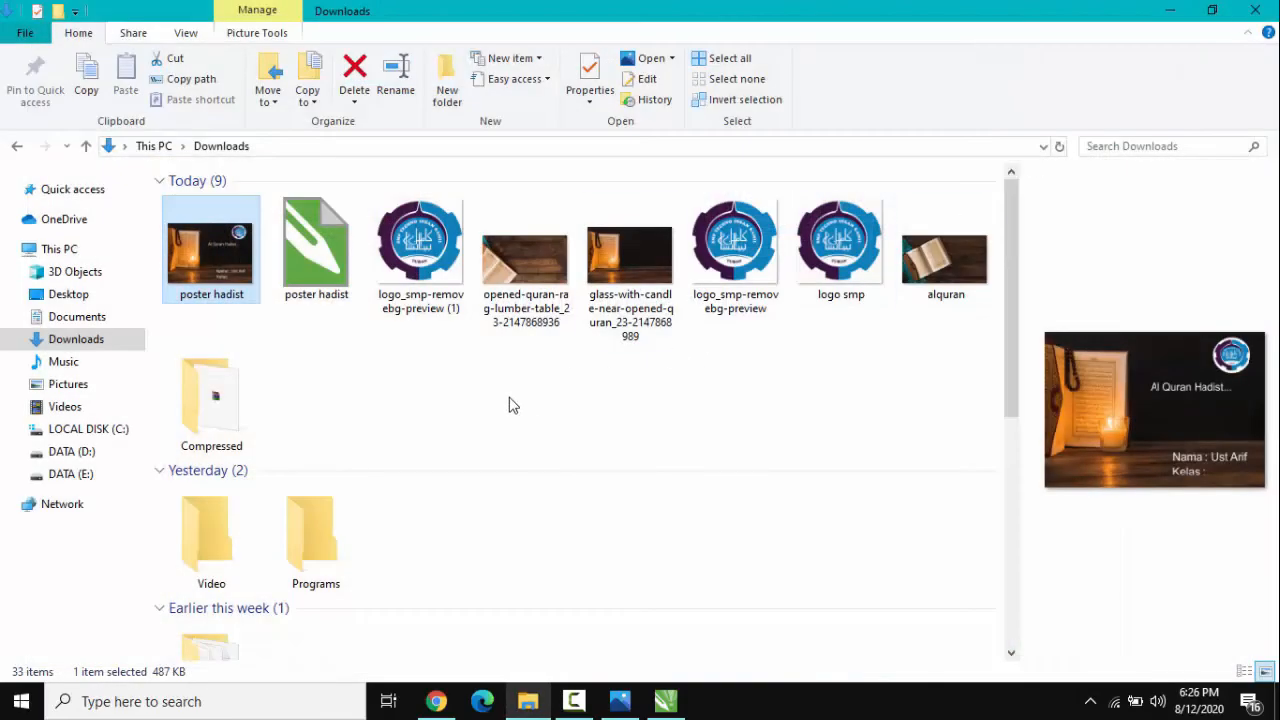
pyautogui.click(535, 400)
pyautogui.rightClick(535, 400)
pyautogui.click(558, 203)
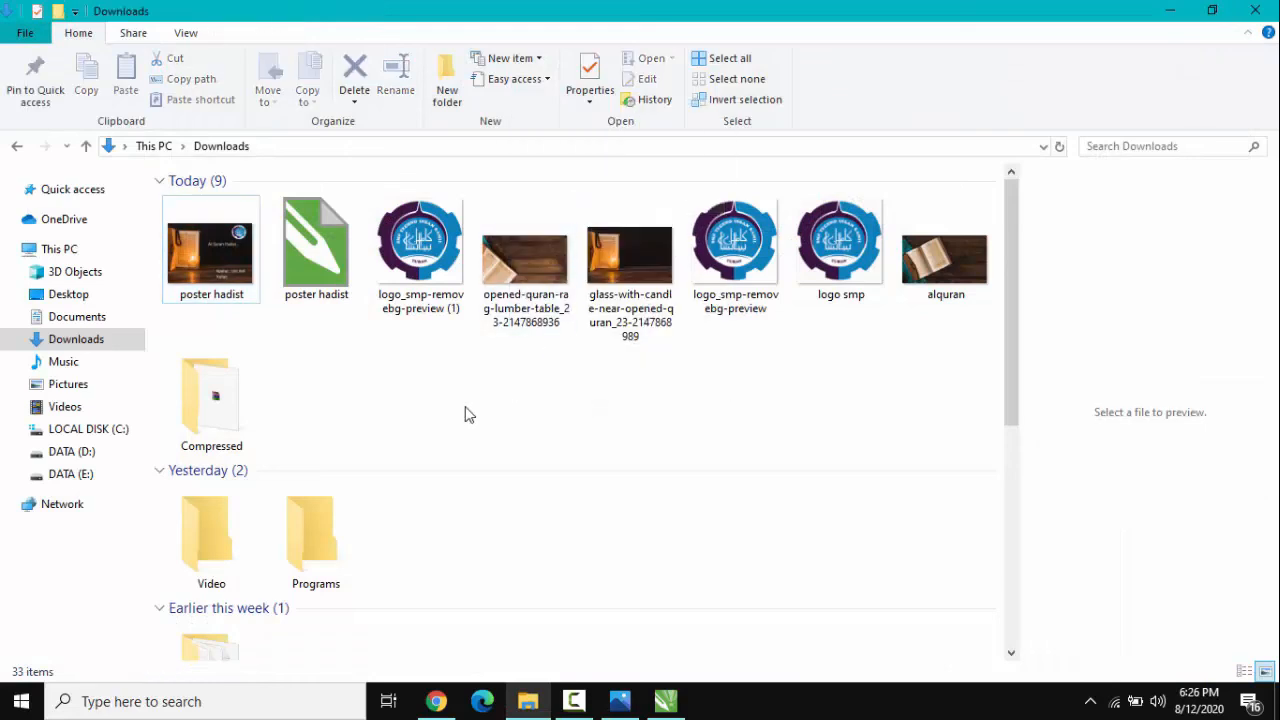
pyautogui.rightClick(433, 412)
pyautogui.click(490, 214)
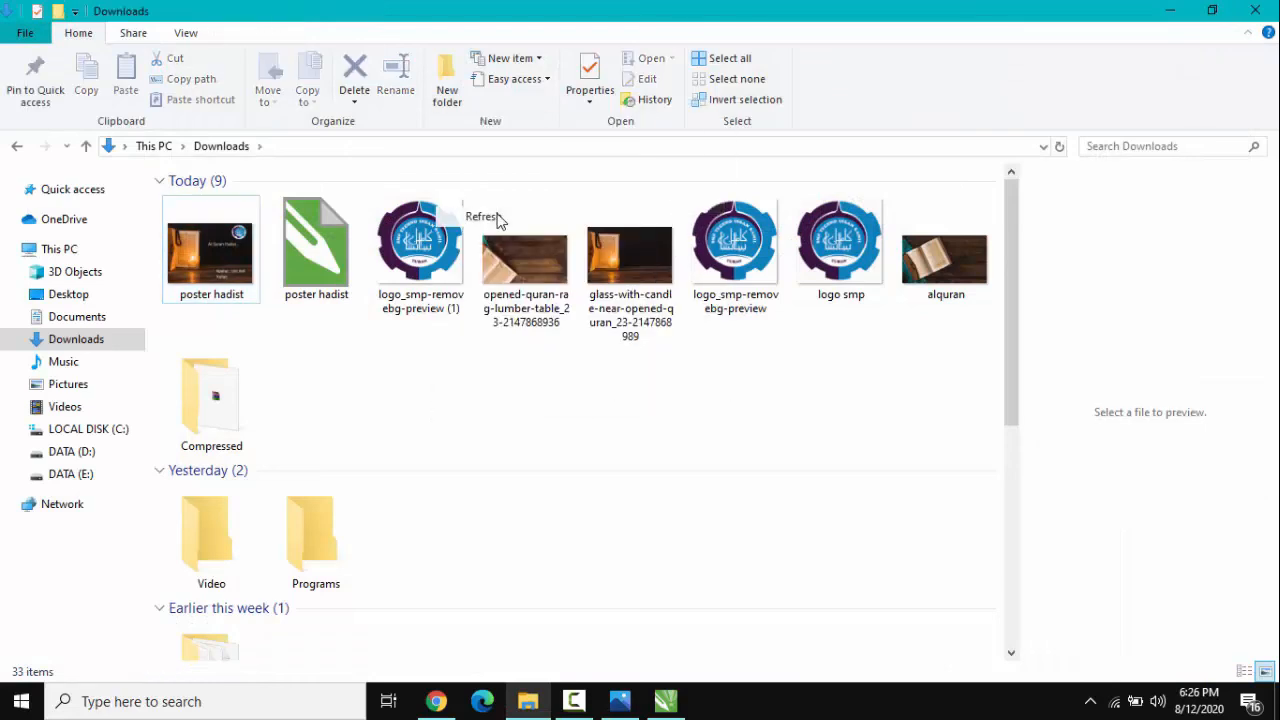
pyautogui.rightClick(397, 369)
pyautogui.click(446, 469)
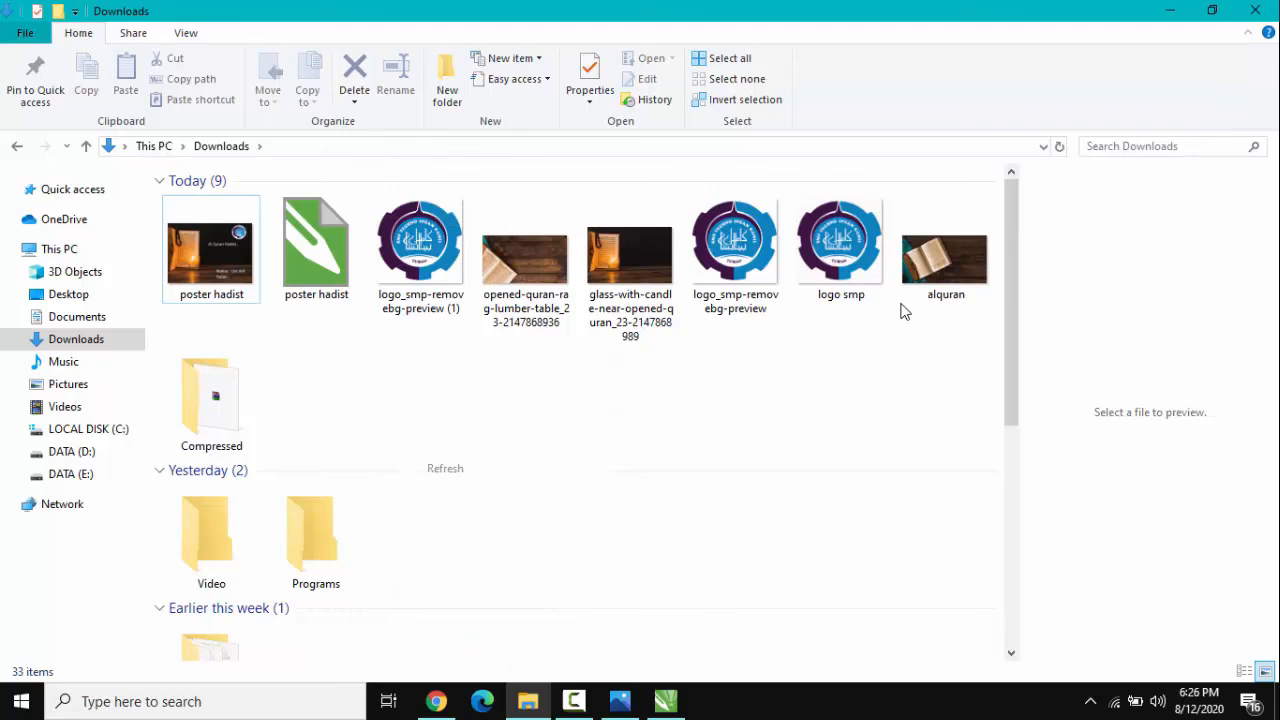
# Close CorelDRAW and minimize the File Explorer and browser windows to show the desktop
pyautogui.click(1175, 10)
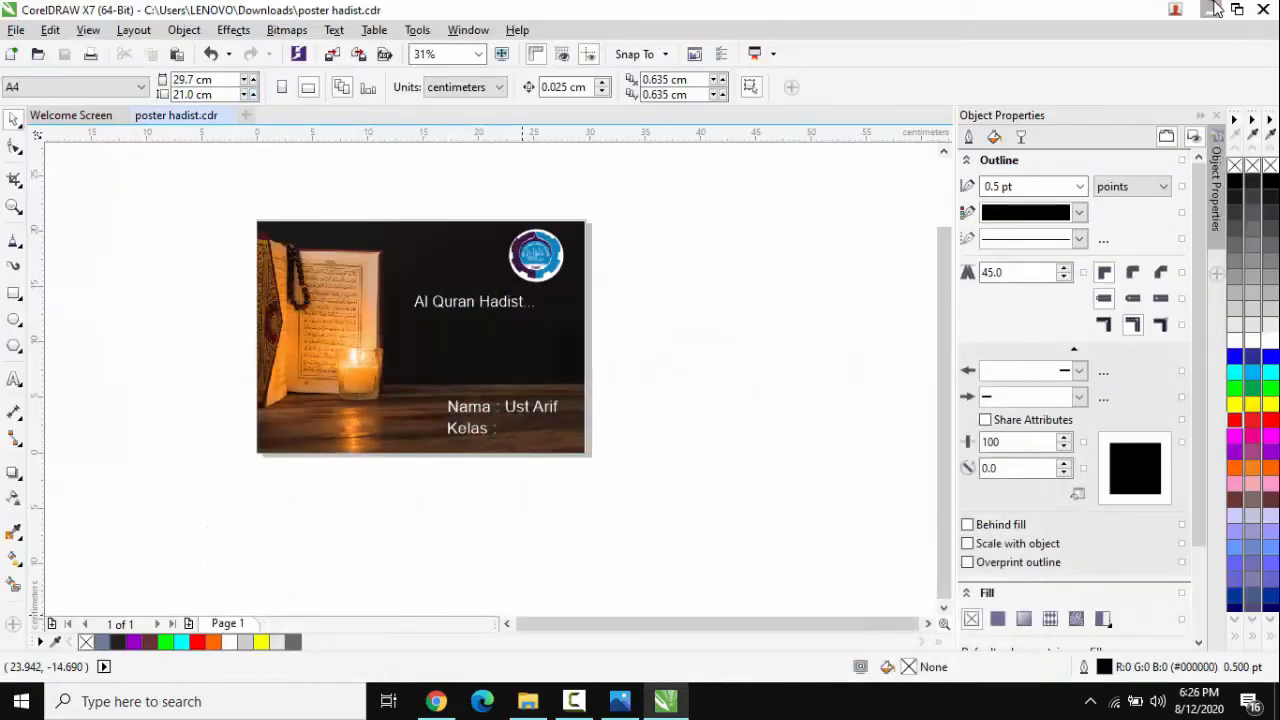
pyautogui.click(1263, 8)
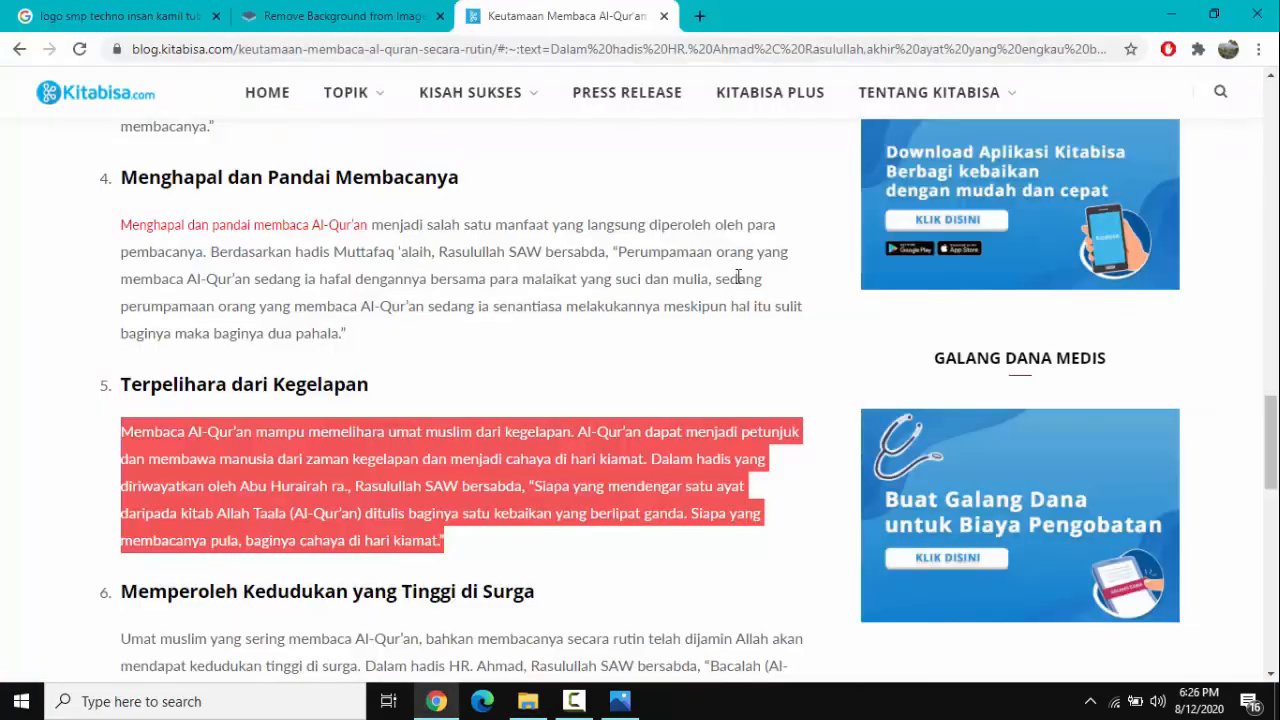
pyautogui.click(1171, 15)
pyautogui.rightClick(749, 173)
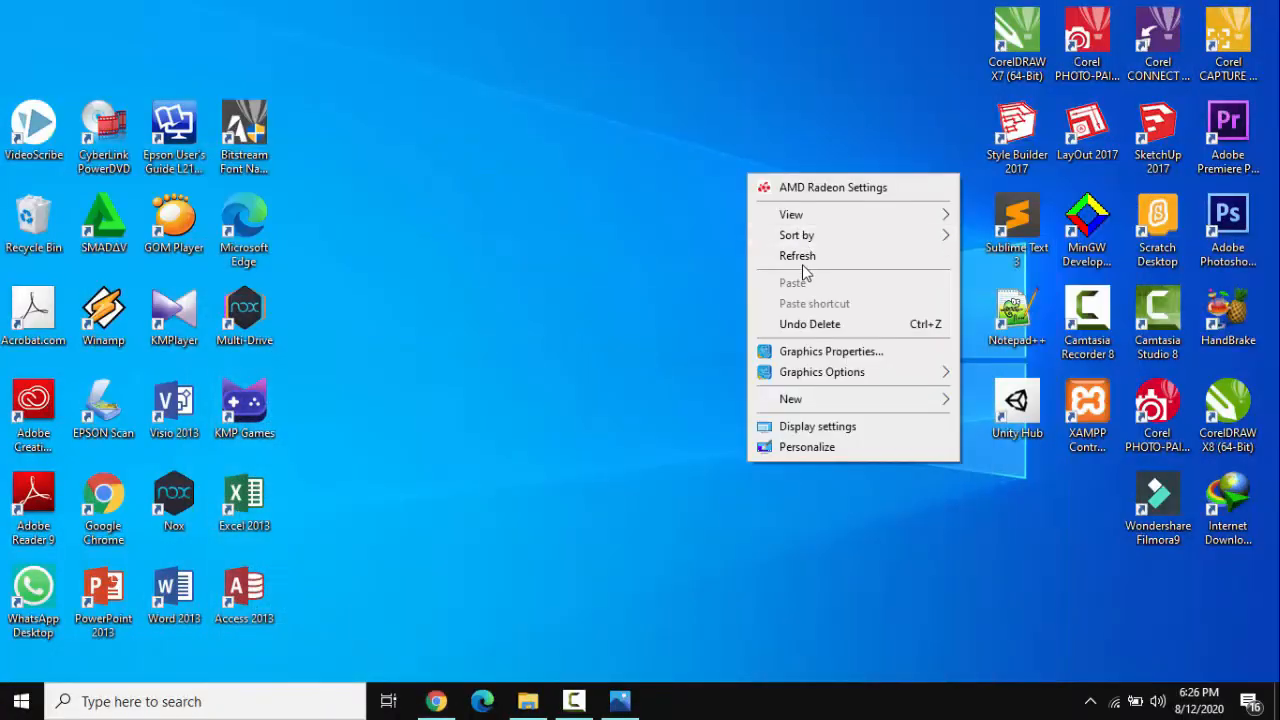
pyautogui.click(800, 257)
pyautogui.rightClick(572, 256)
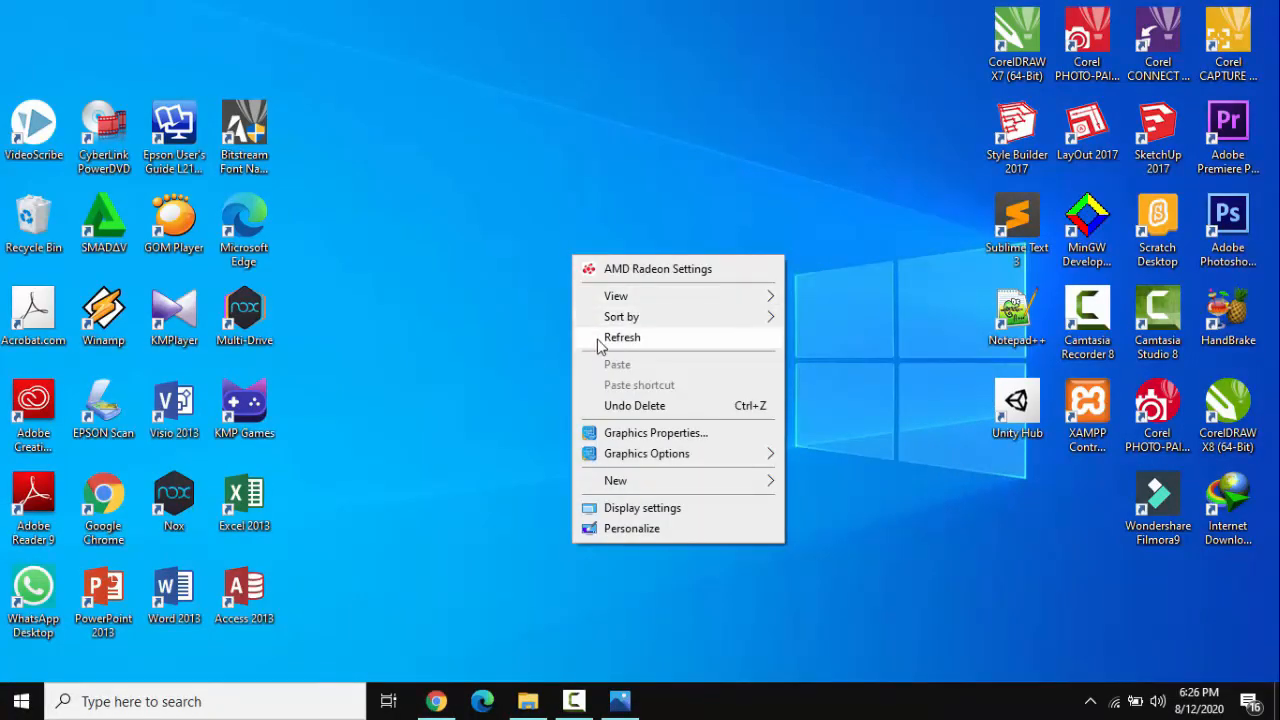
pyautogui.click(600, 340)
pyautogui.rightClick(464, 308)
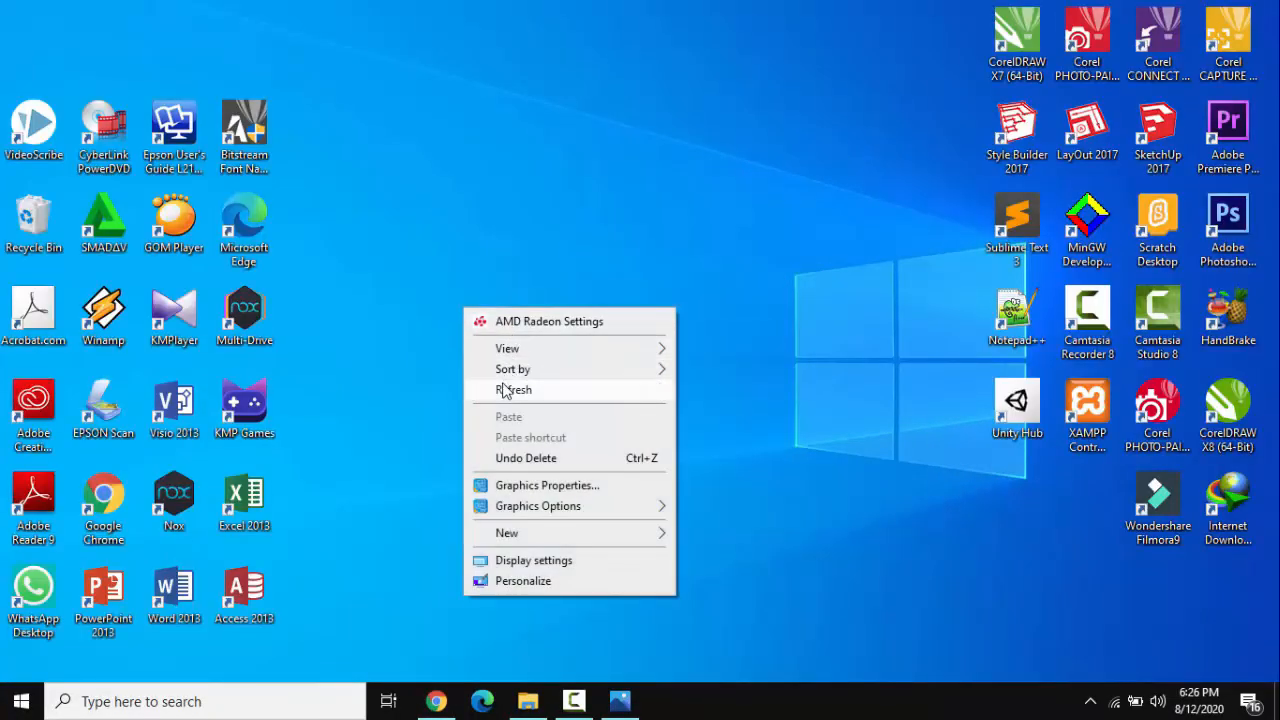
pyautogui.click(503, 390)
pyautogui.rightClick(503, 386)
pyautogui.click(548, 466)
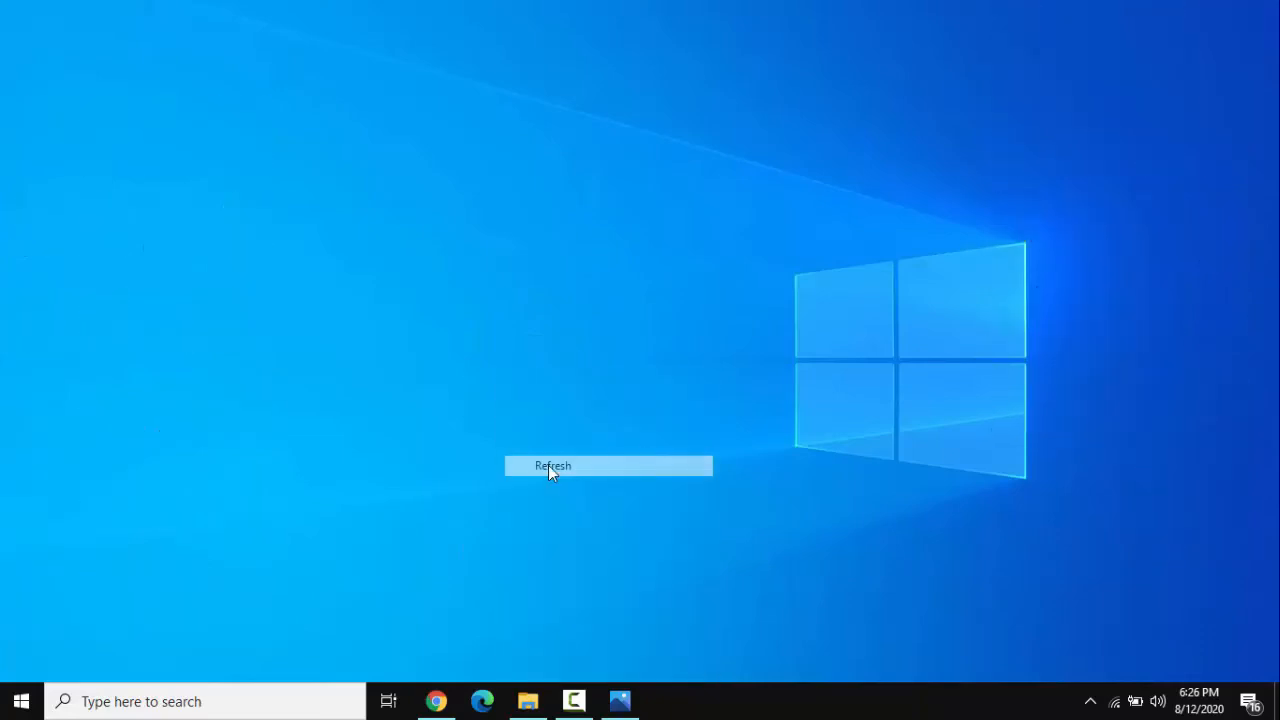
pyautogui.rightClick(638, 441)
pyautogui.click(704, 235)
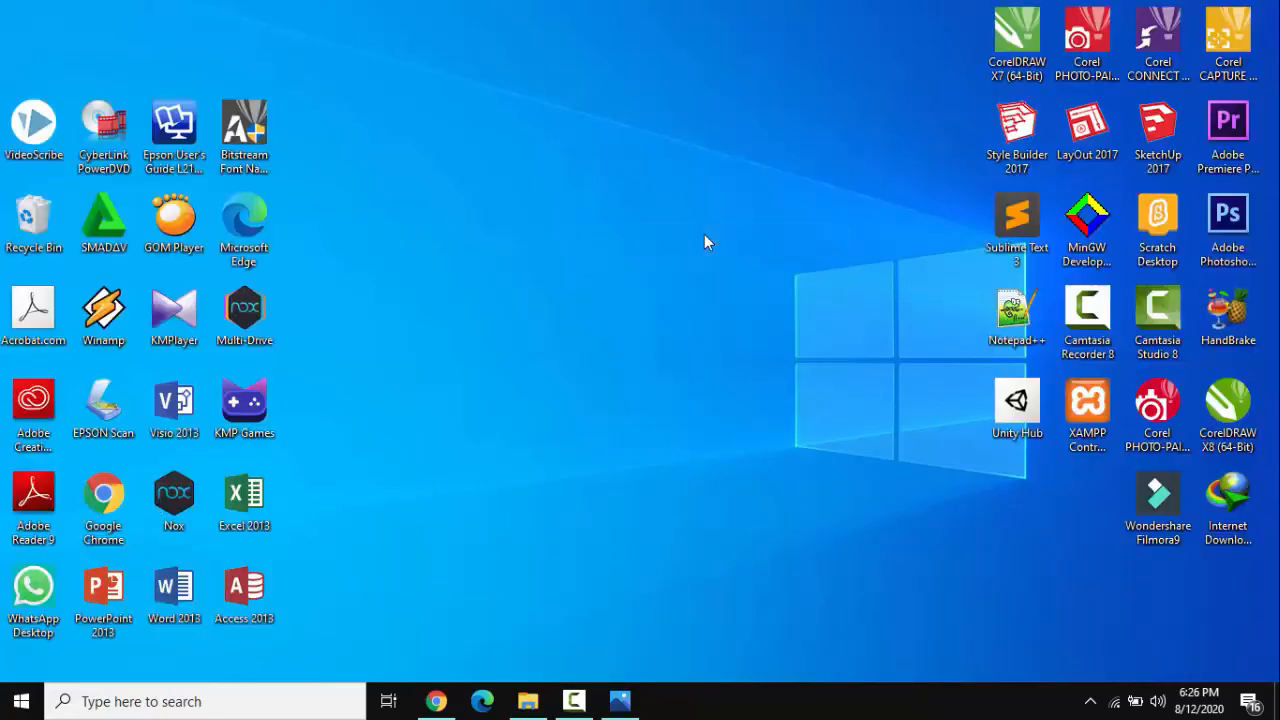
pyautogui.rightClick(704, 234)
pyautogui.click(740, 315)
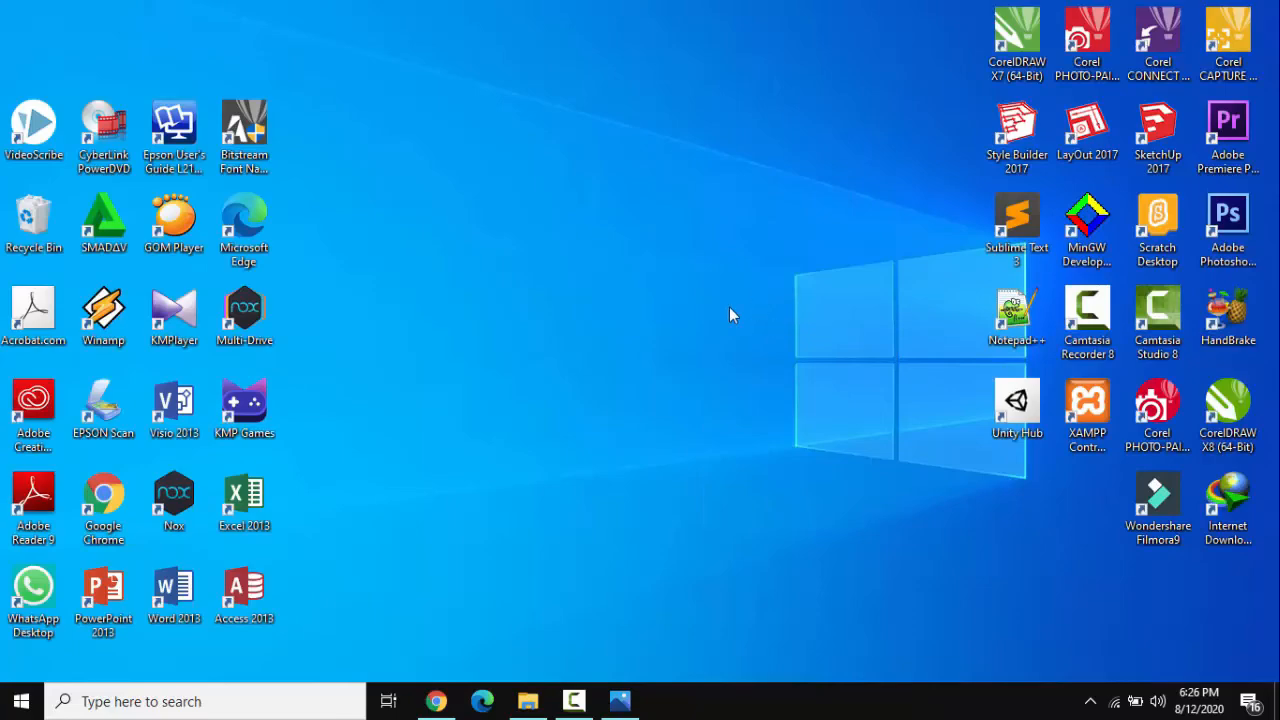
# Switch to File Explorer, view the exported "poster hadist" JPG from the Downloads folder in Photos and close it
pyautogui.click(528, 701)
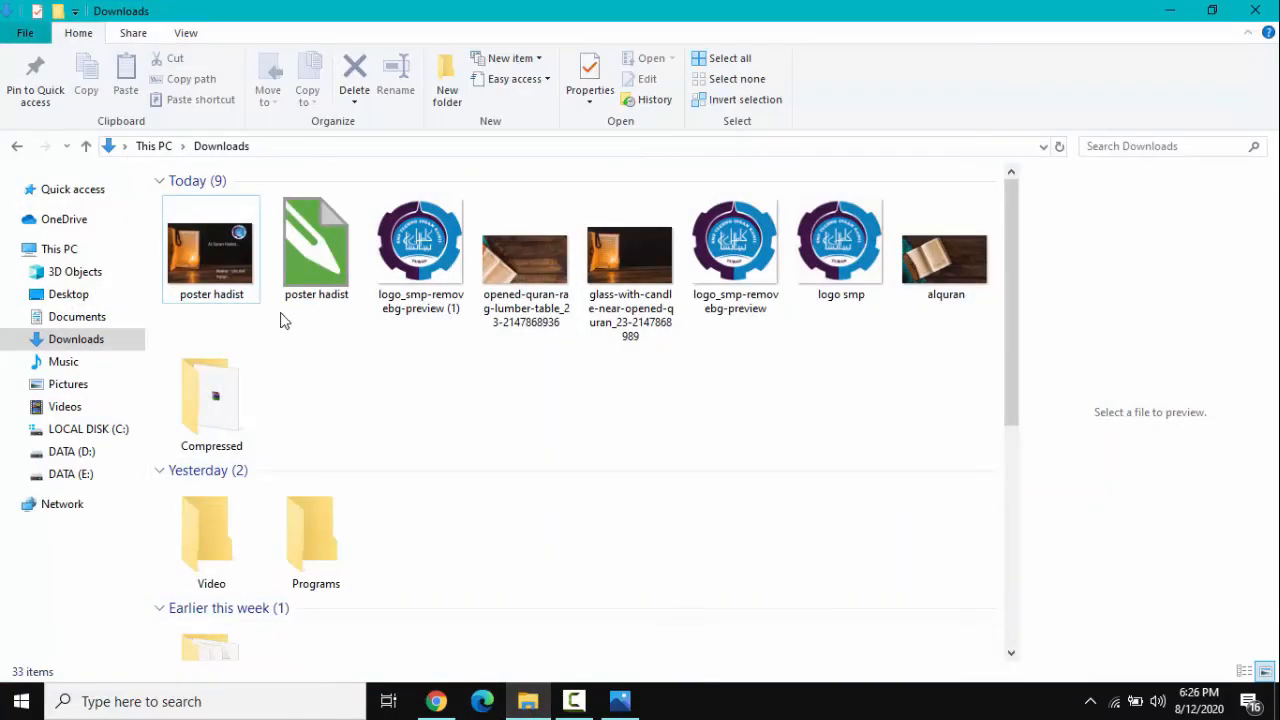
pyautogui.doubleClick(240, 284)
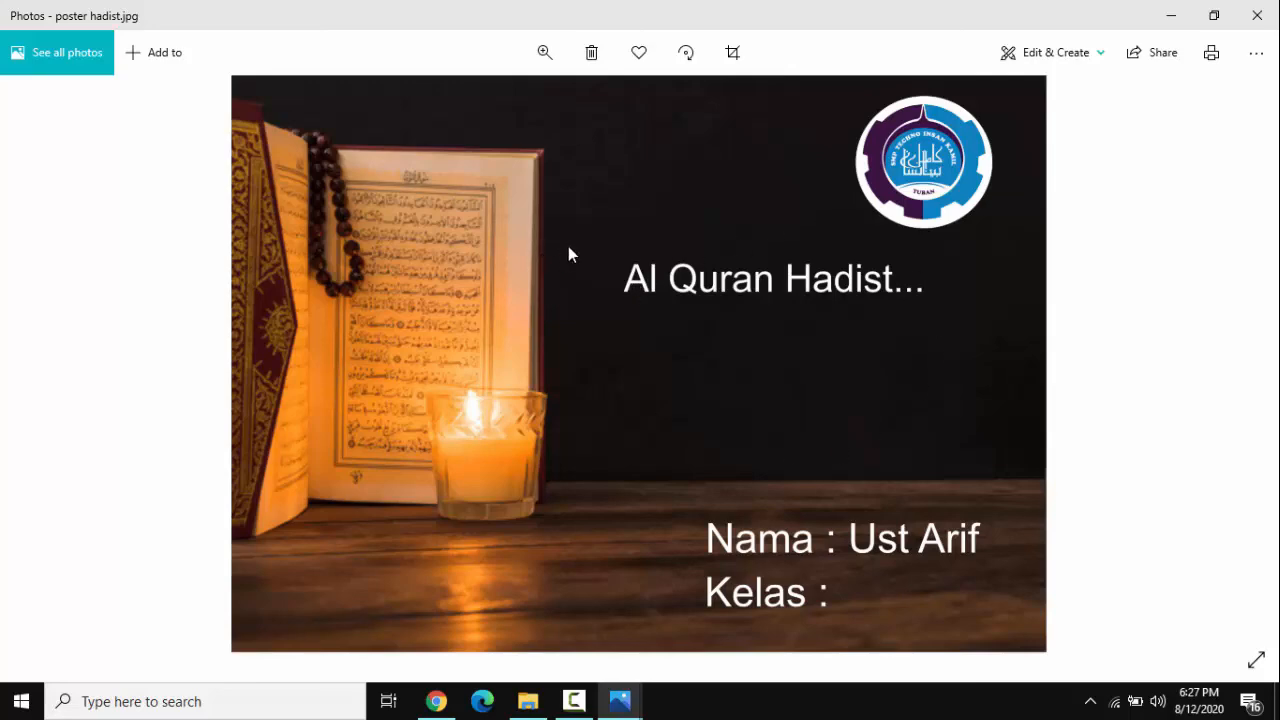
pyautogui.click(1260, 16)
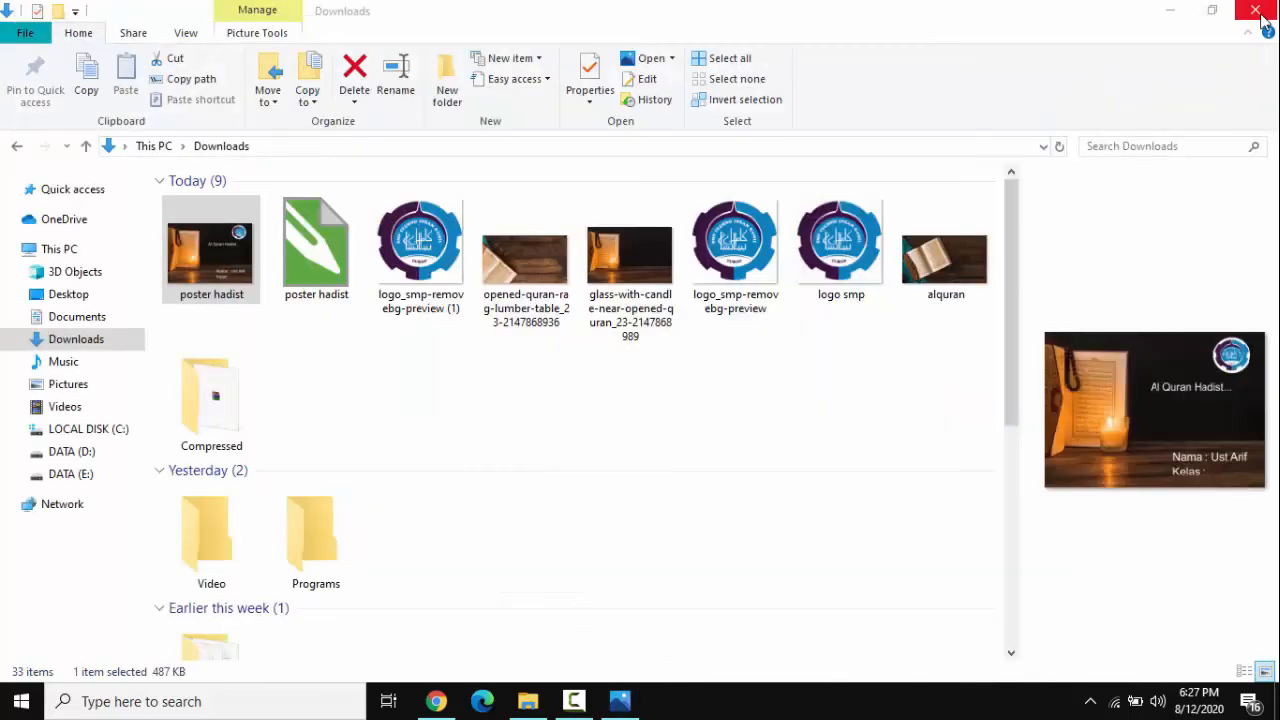
# Refresh the Downloads folder and minimize File Explorer to return to the desktop
pyautogui.rightClick(810, 362)
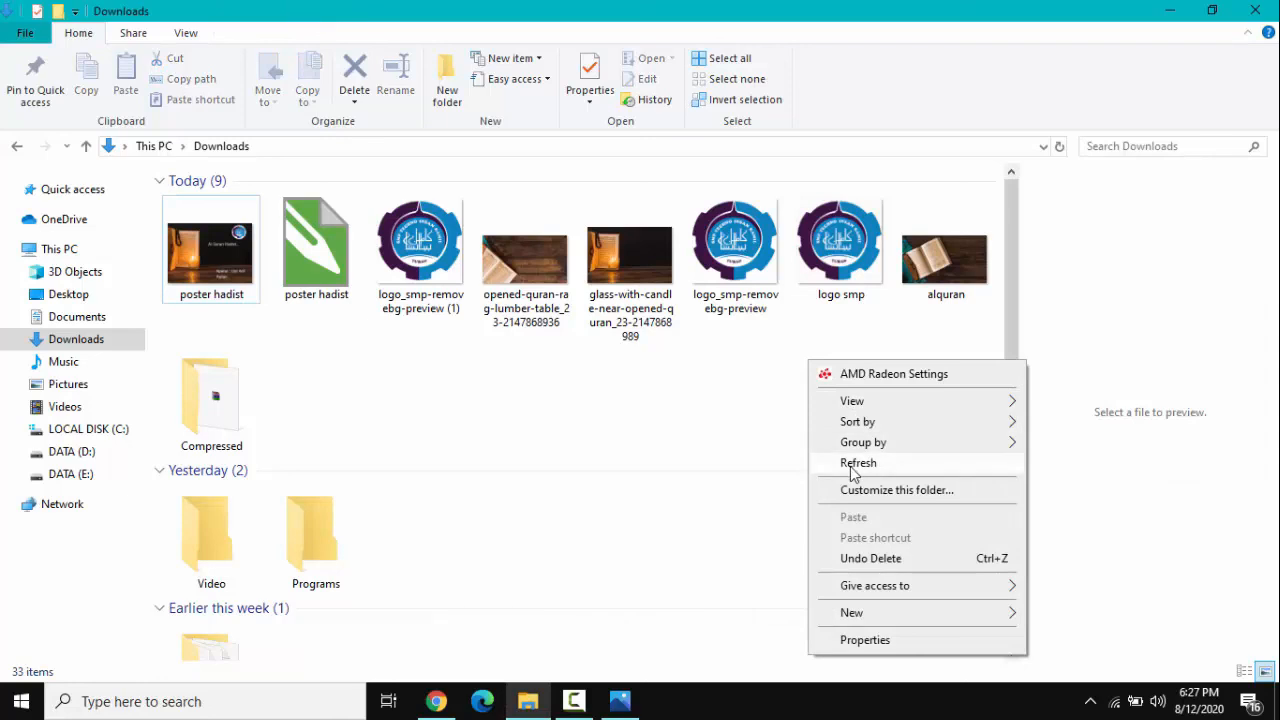
pyautogui.click(852, 465)
pyautogui.rightClick(829, 414)
pyautogui.click(925, 212)
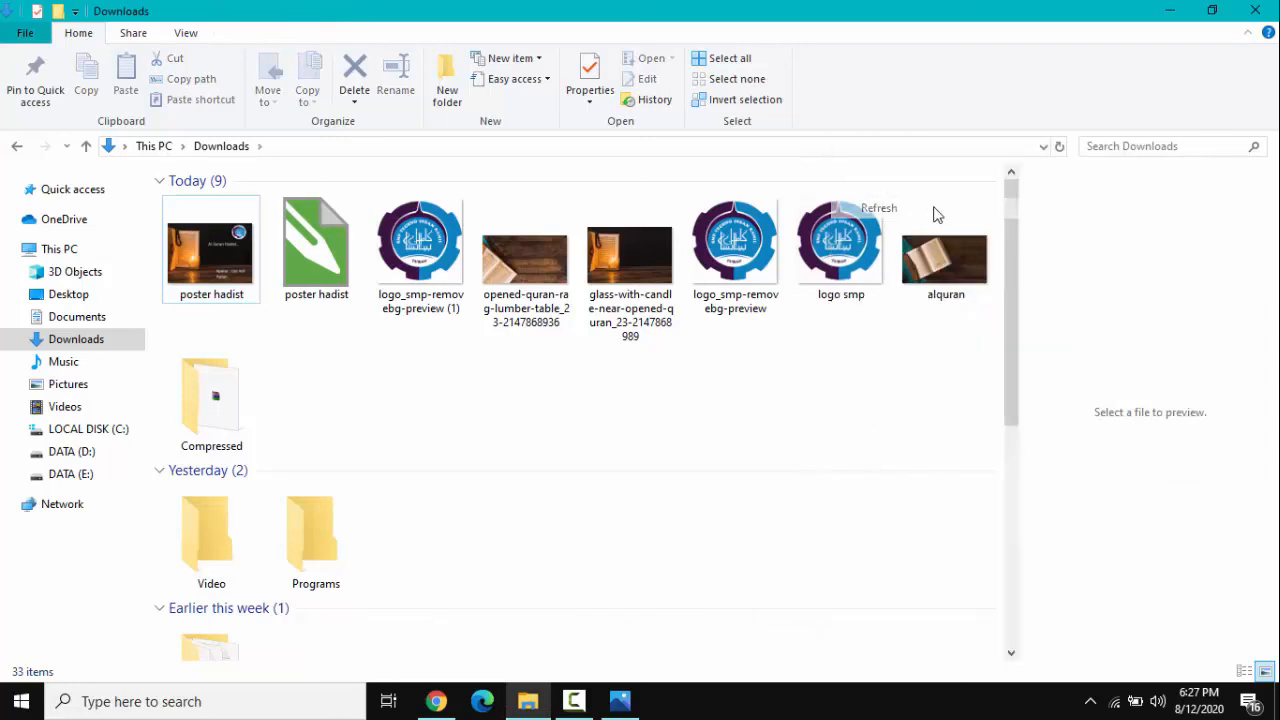
pyautogui.click(1169, 10)
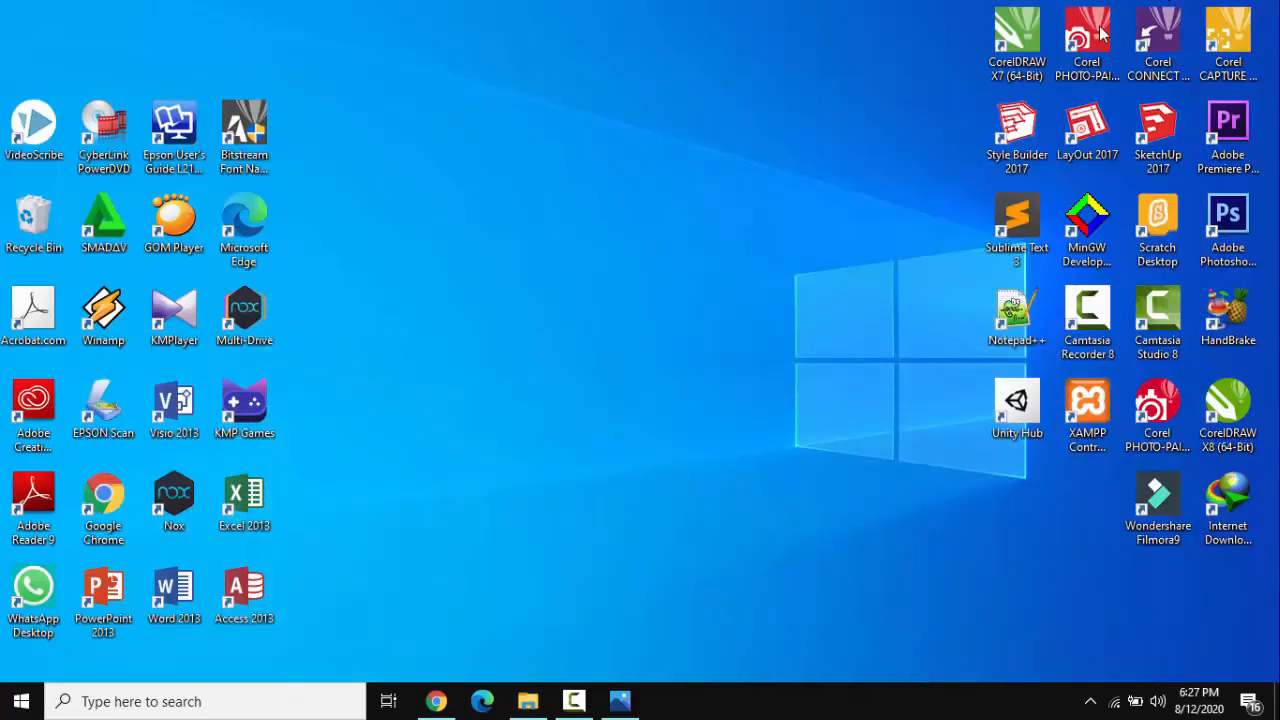
pyautogui.rightClick(700, 131)
pyautogui.click(742, 196)
pyautogui.rightClick(742, 204)
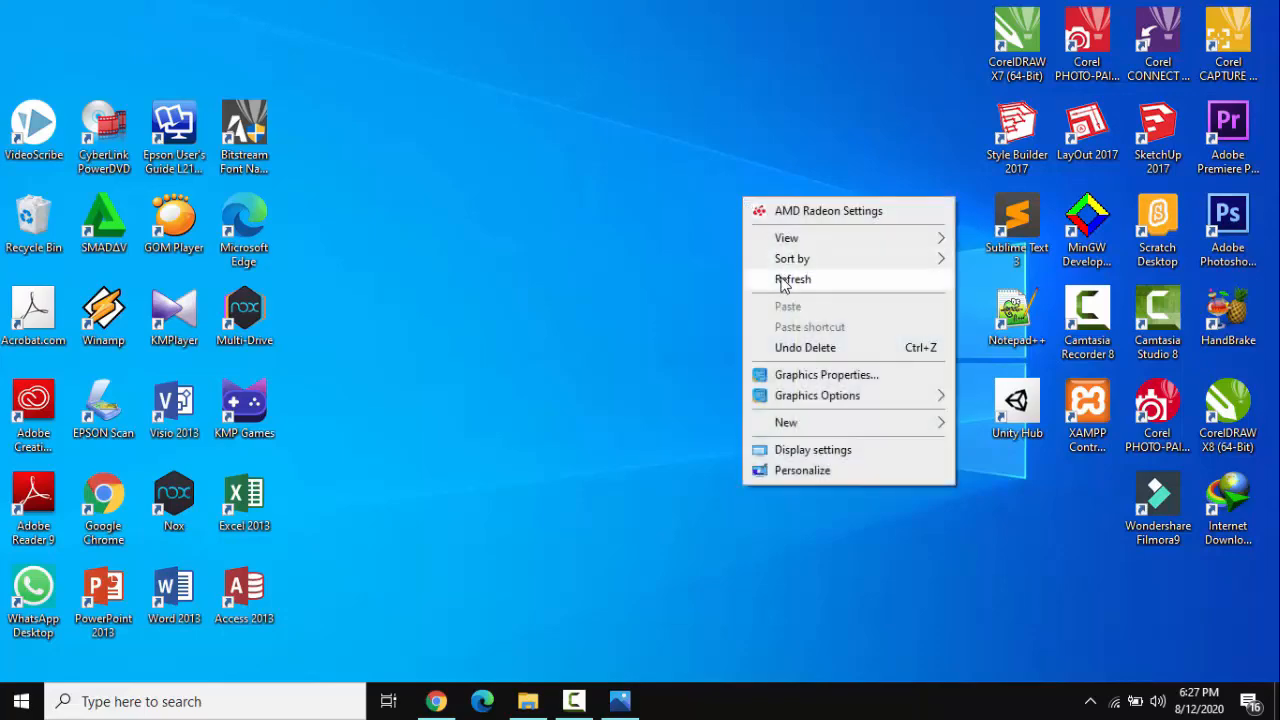
pyautogui.click(783, 281)
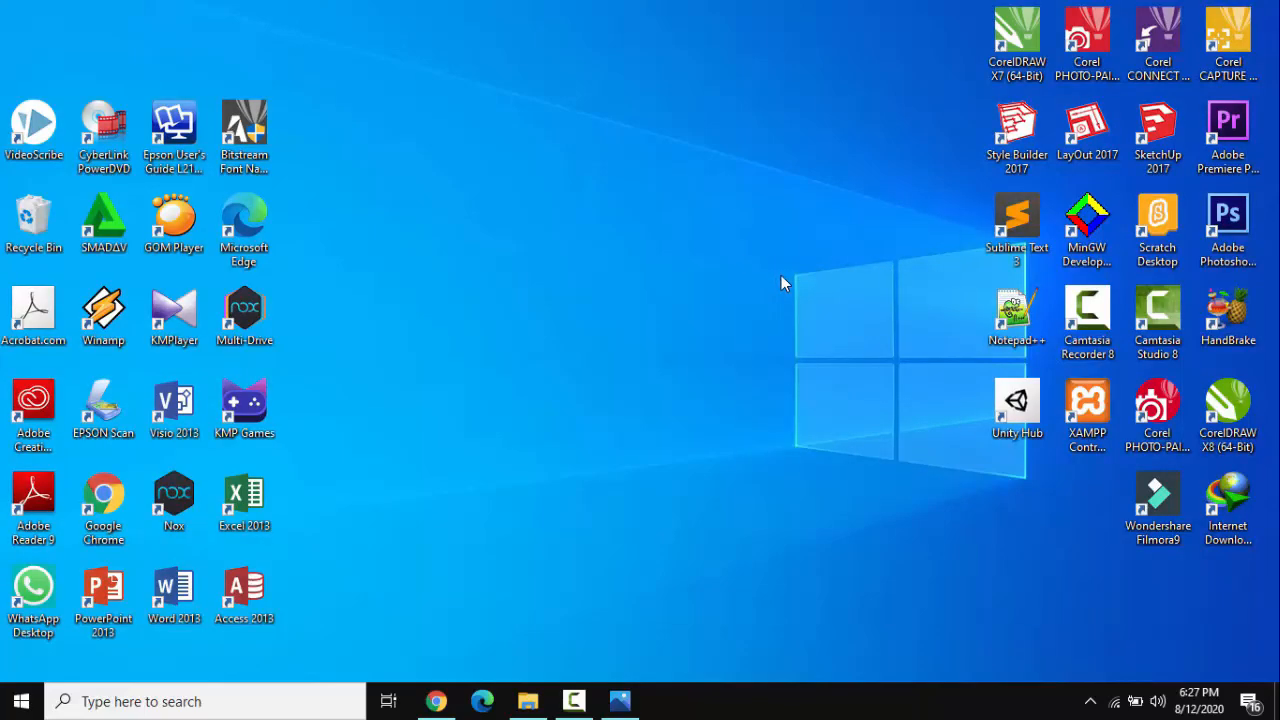